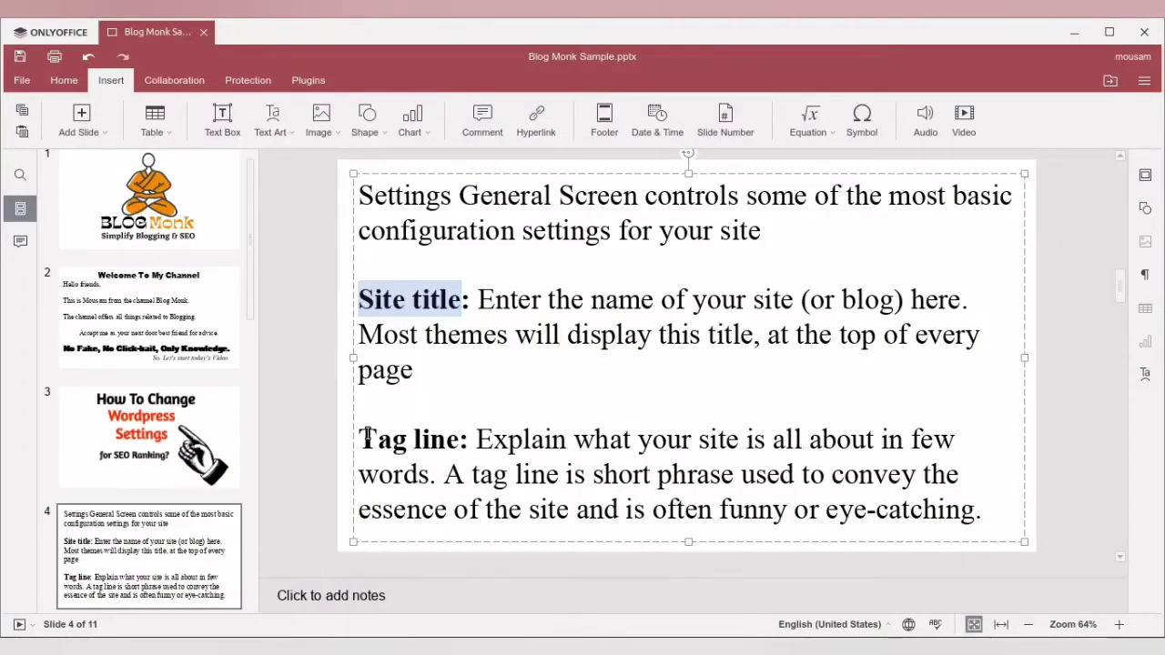
# - Review the Tag line explanation on slide 4, highlighting its description and the phrase about conveying the essence of the site
pyautogui.moveTo(362, 437); pyautogui.dragTo(801, 475)
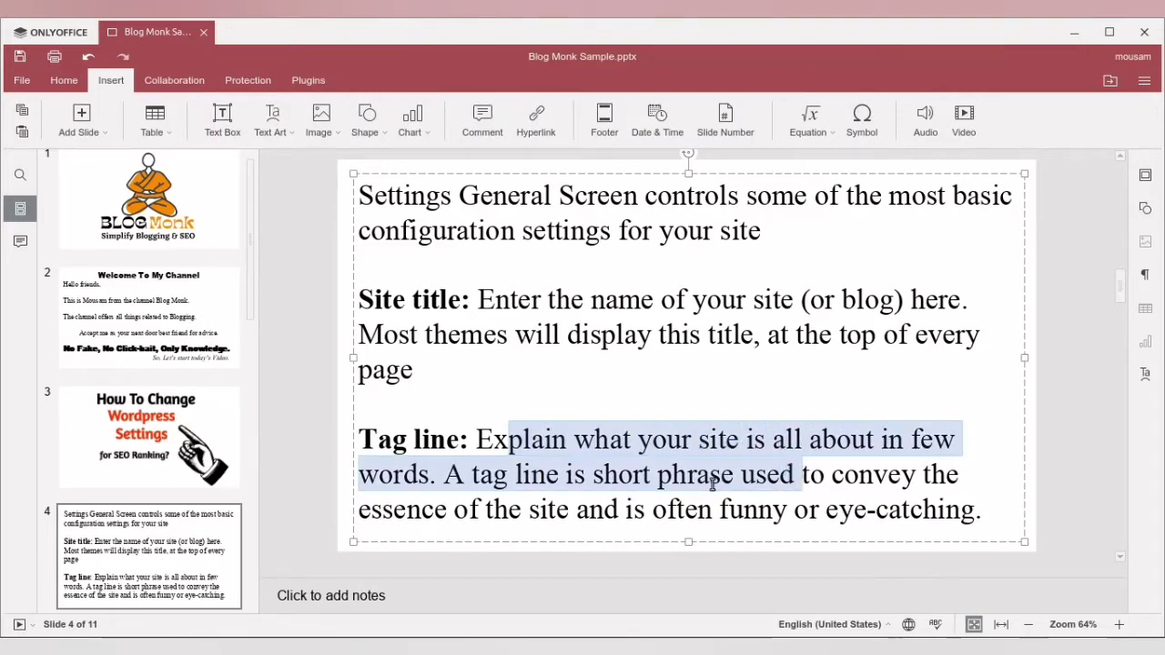
pyautogui.click(712, 483)
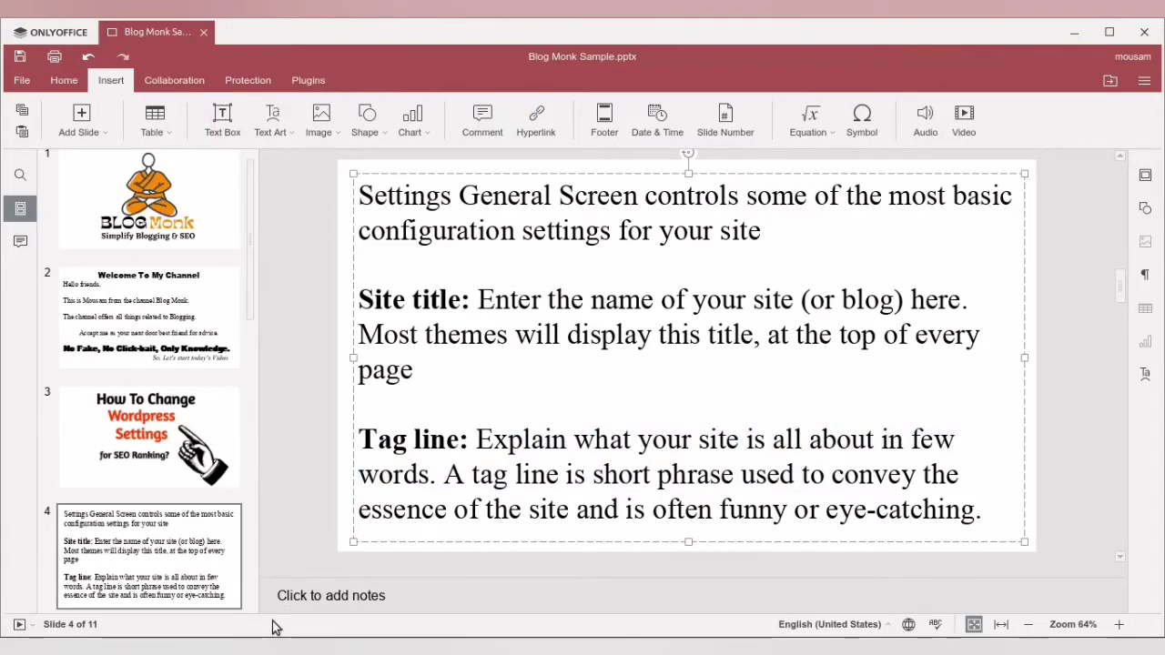
pyautogui.click(209, 596)
pyautogui.click(110, 31)
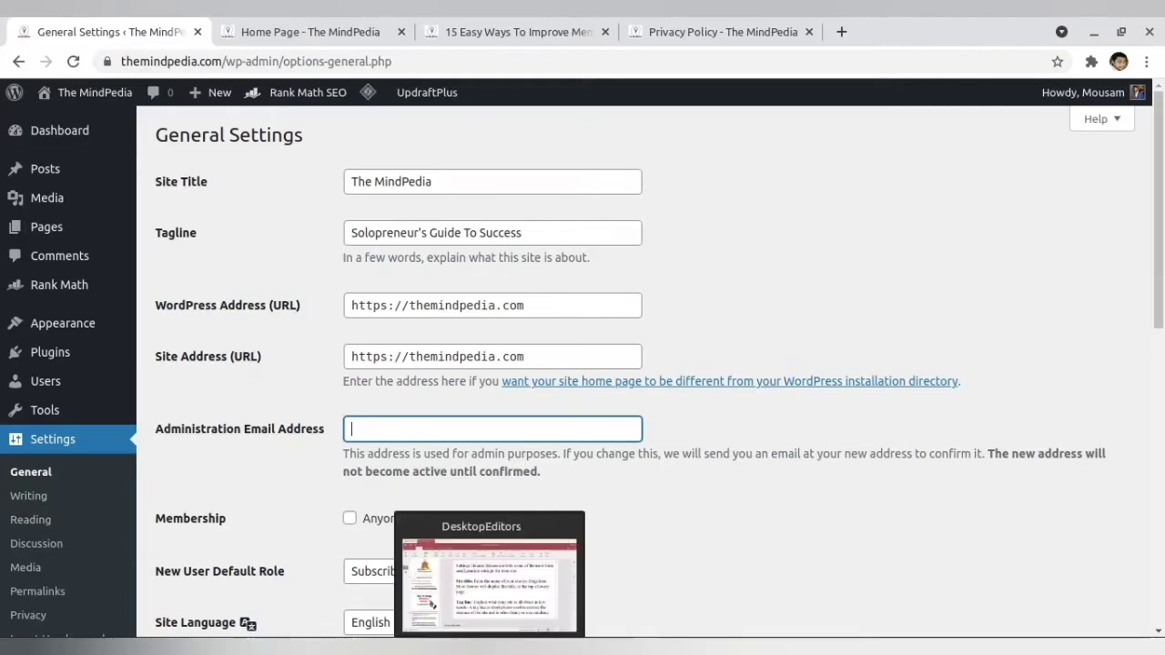
pyautogui.click(490, 644)
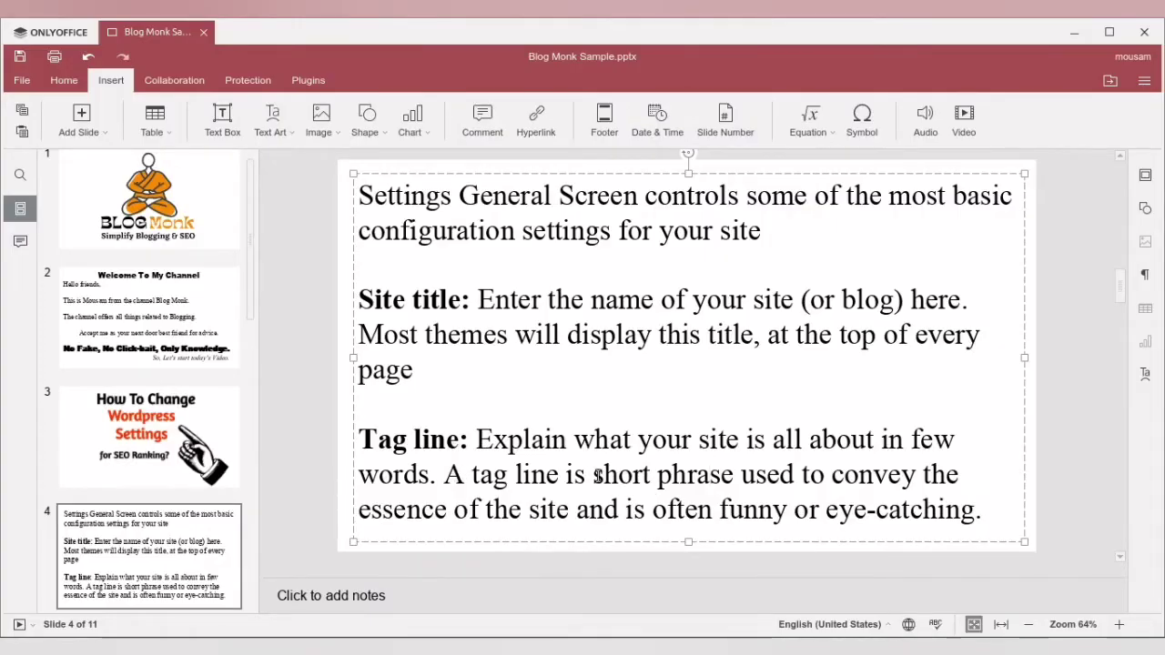
pyautogui.moveTo(594, 474); pyautogui.dragTo(966, 521)
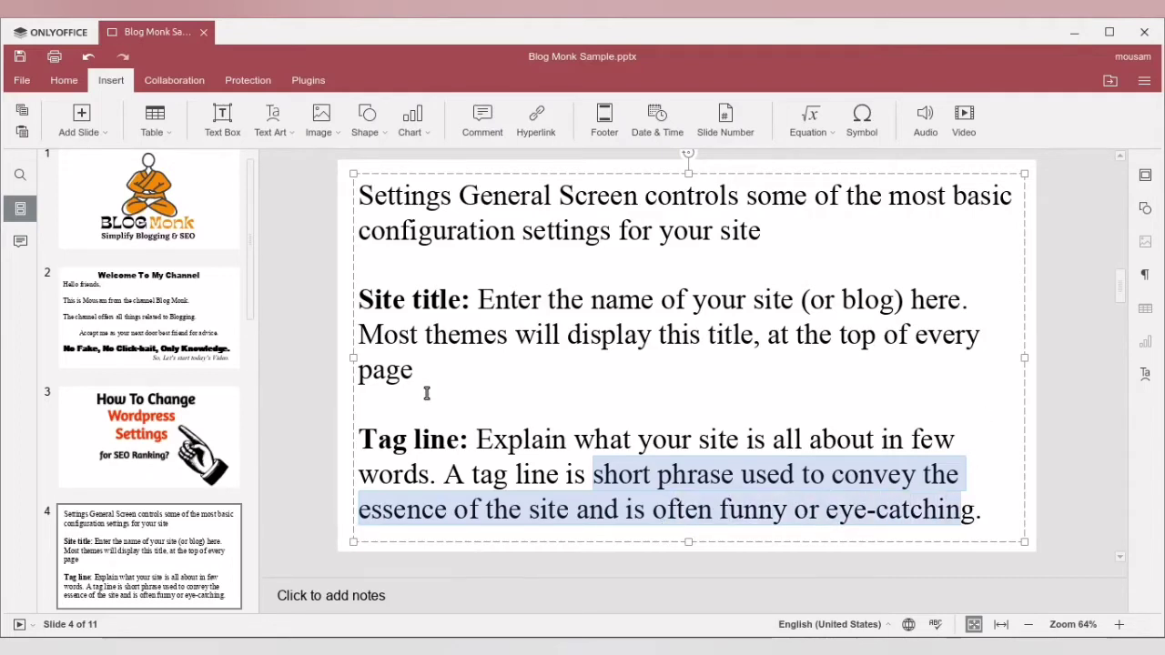
# - On slide 5, highlight the Site Address (URL) label and make the "E-MAIL ADDRESS:" label bold
pyautogui.scroll(-2, 427, 393)
pyautogui.click(482, 230)
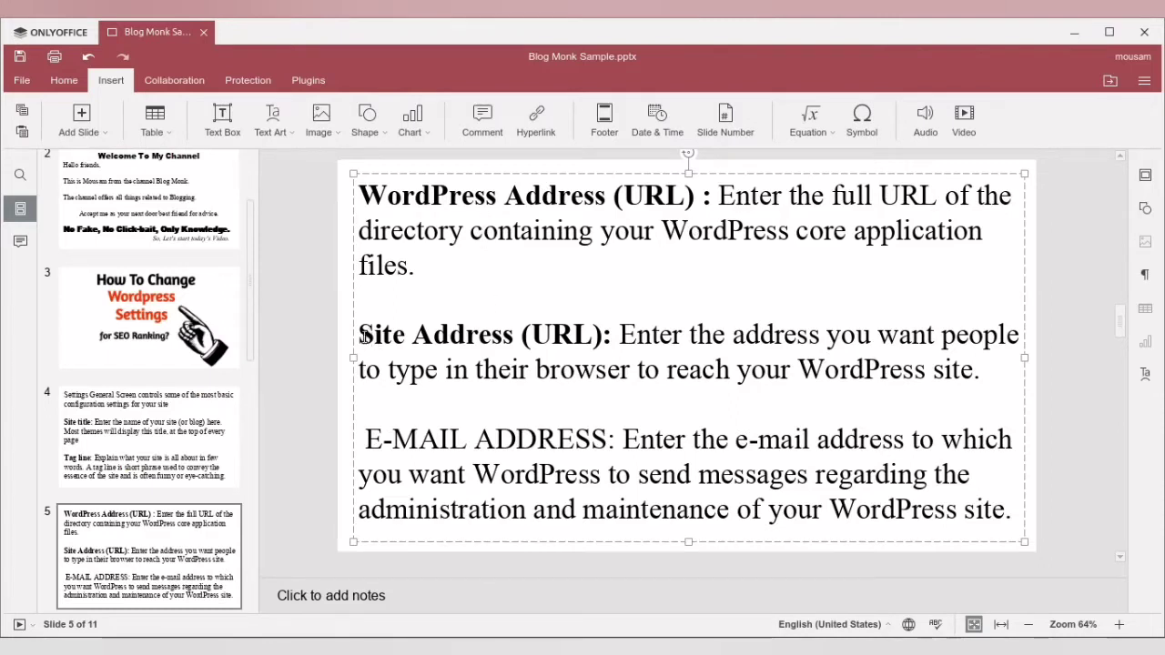
pyautogui.moveTo(362, 337); pyautogui.dragTo(552, 337)
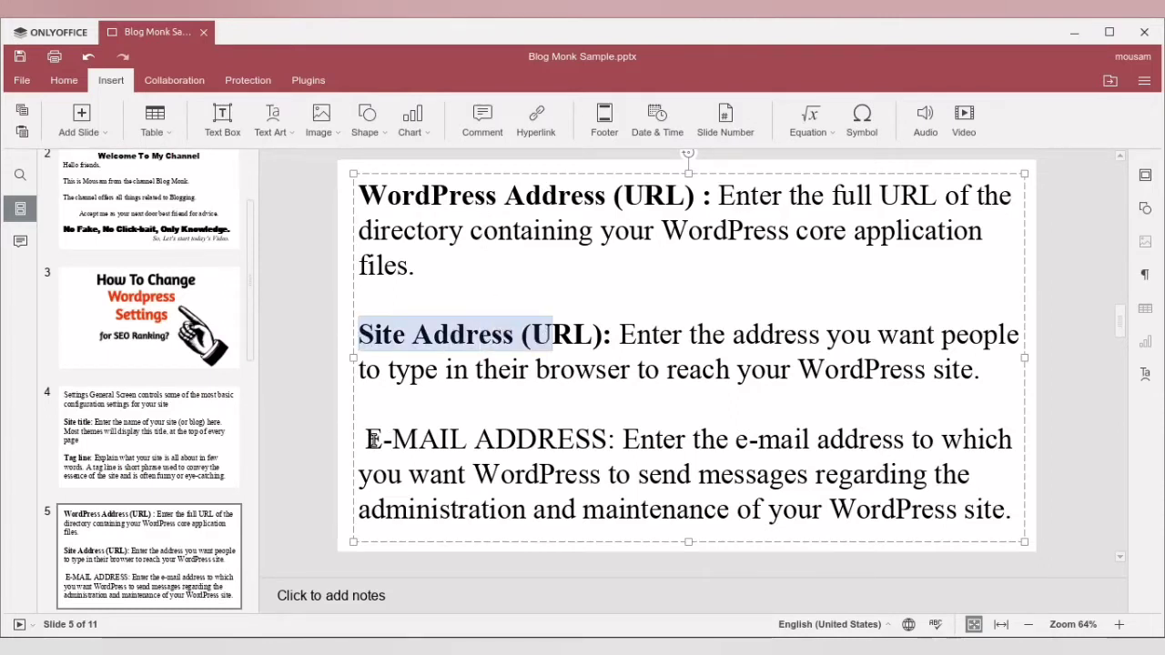
pyautogui.moveTo(372, 439); pyautogui.dragTo(615, 439)
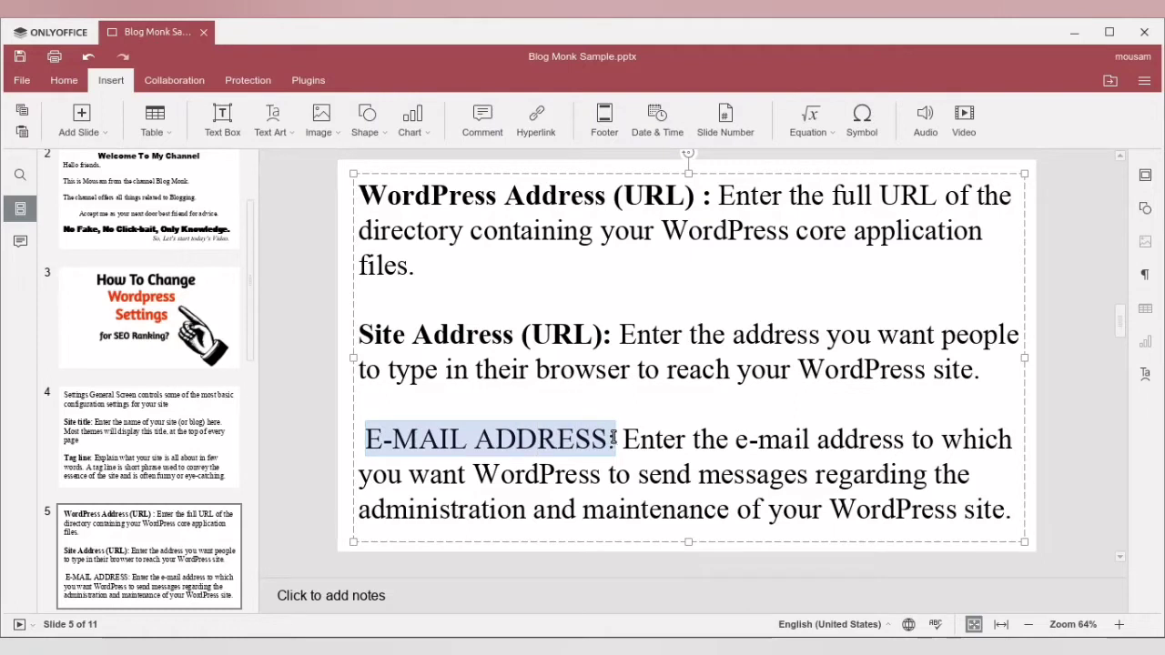
pyautogui.hotkey('ctrl', 'b')
pyautogui.click(617, 410)
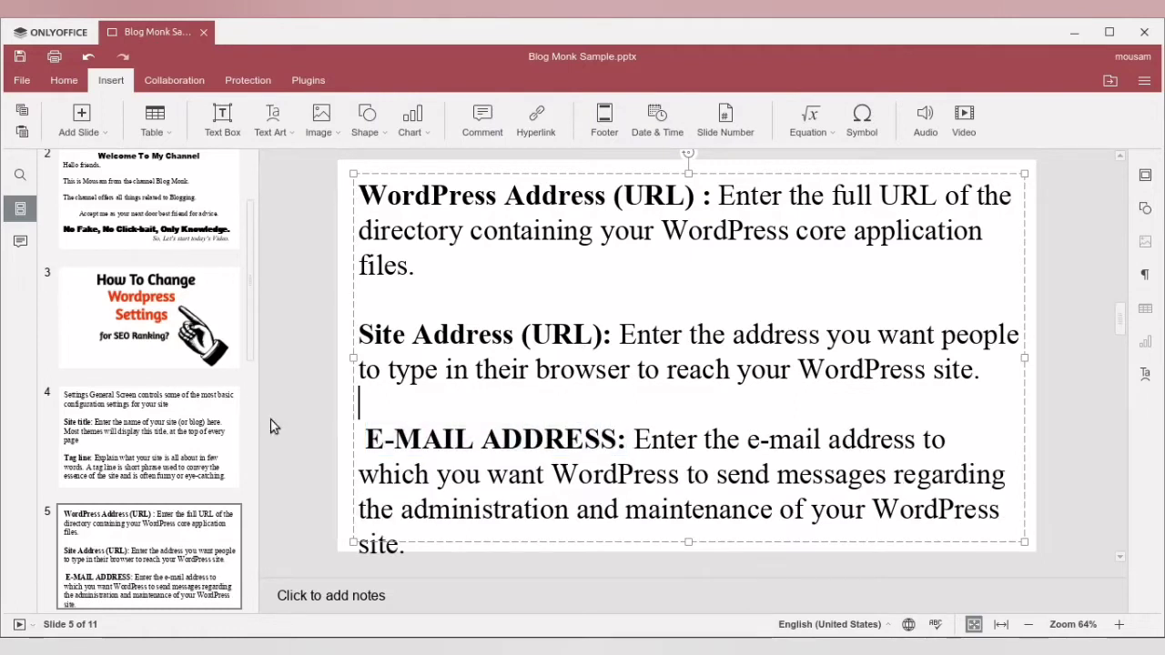
# - Review slide 6, highlighting the New User Default Role, Site Language and Timezone explanations
pyautogui.scroll(-2, 162, 465)
pyautogui.scroll(-2, 162, 467)
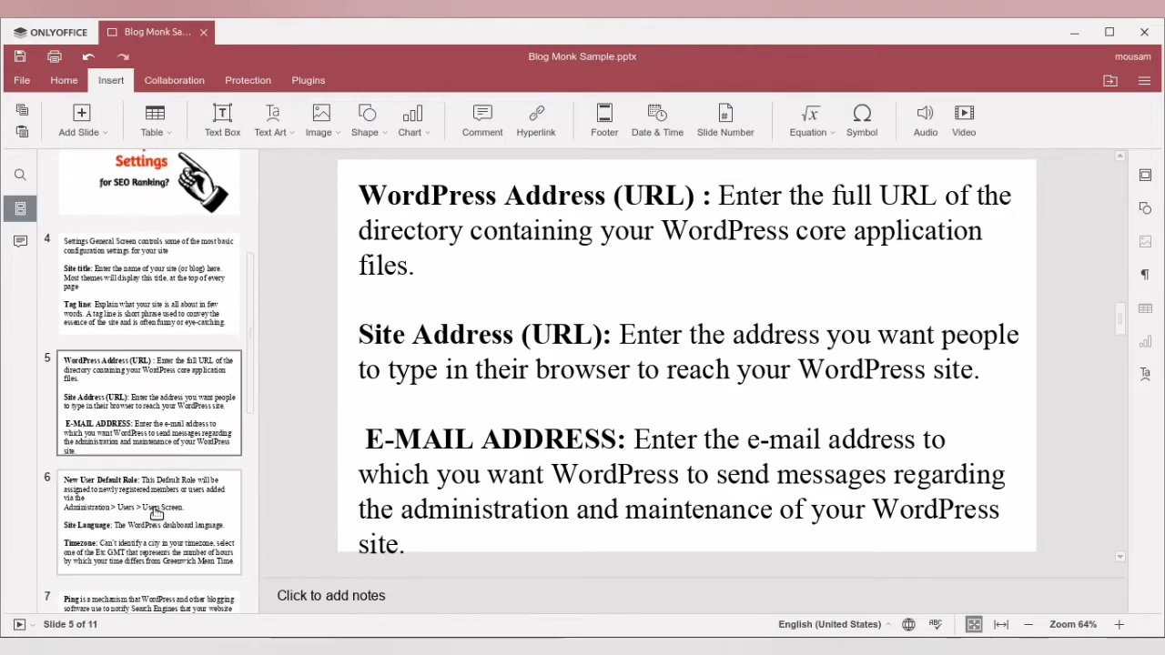
pyautogui.click(156, 509)
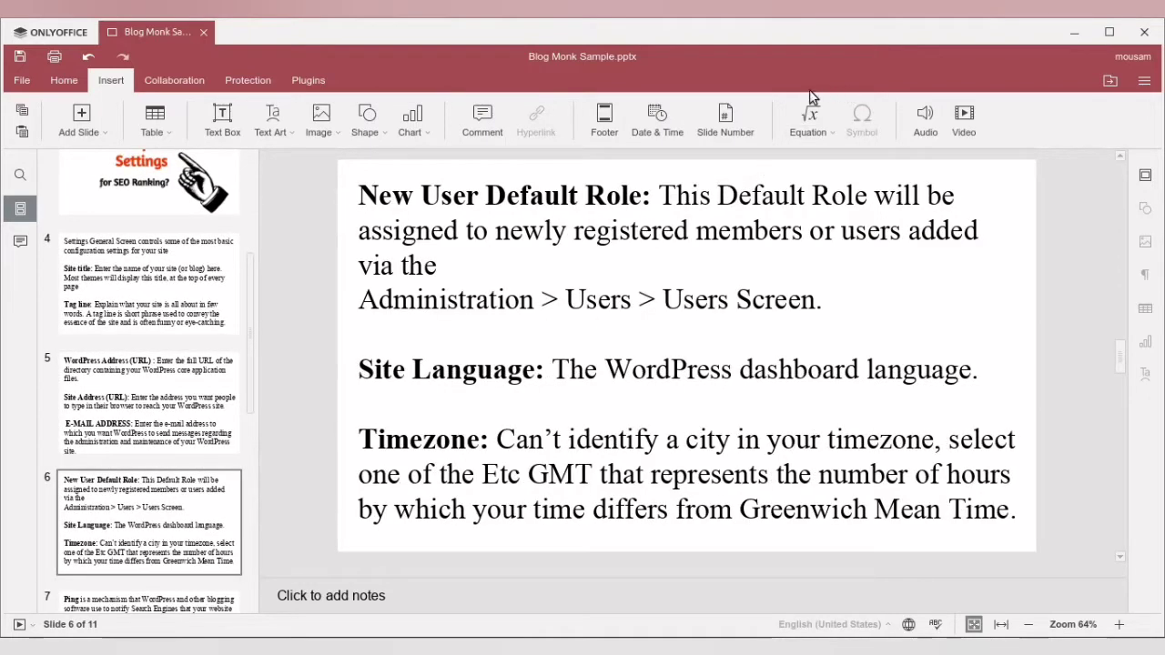
pyautogui.moveTo(363, 191); pyautogui.dragTo(972, 232)
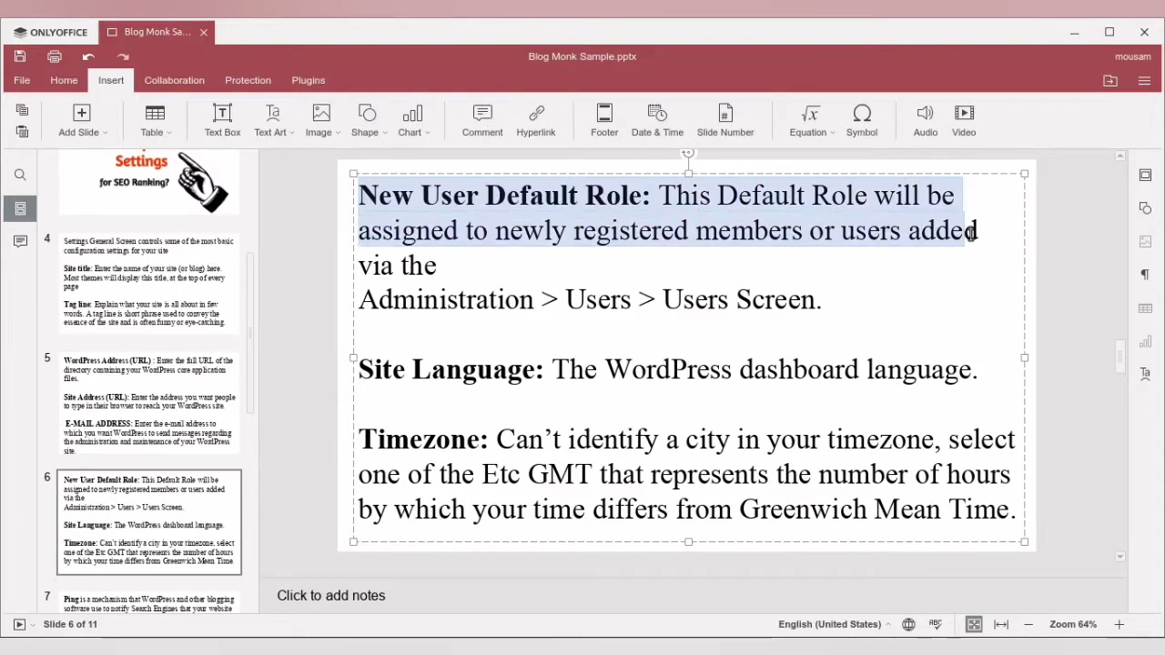
pyautogui.click(367, 369)
pyautogui.moveTo(367, 370); pyautogui.dragTo(974, 372)
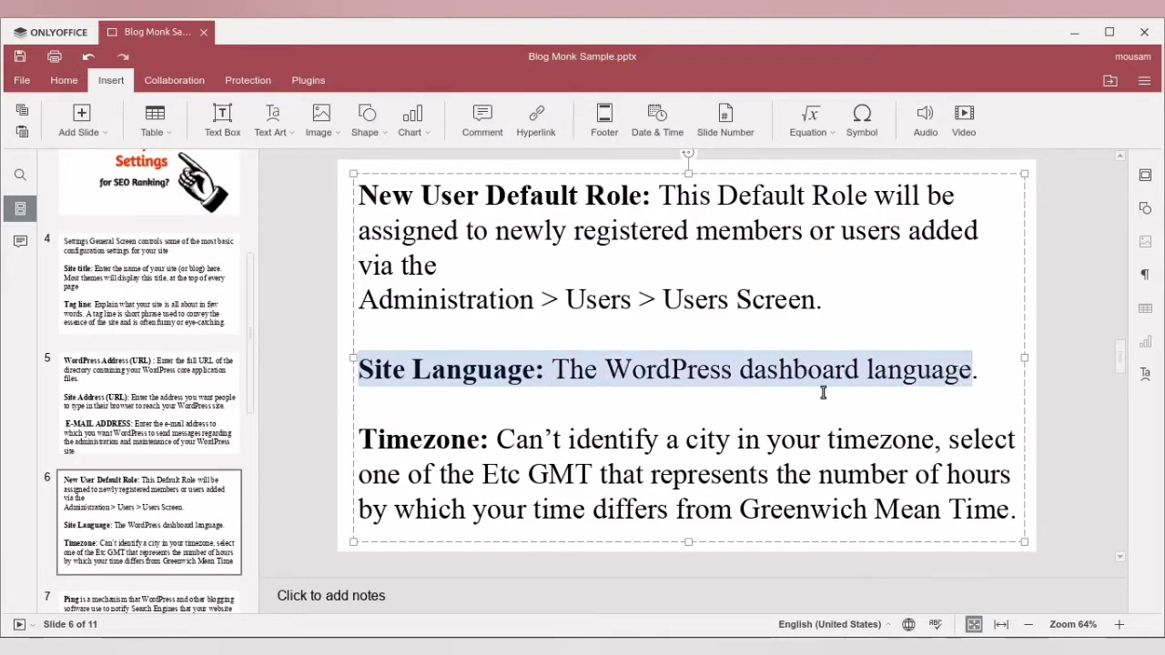
pyautogui.moveTo(360, 439); pyautogui.dragTo(870, 440)
# - On slide 7, make "notify Search Engines" and "content has been updated." bold in the first paragraph about Ping
pyautogui.click(126, 466)
pyautogui.scroll(-2, 107, 490)
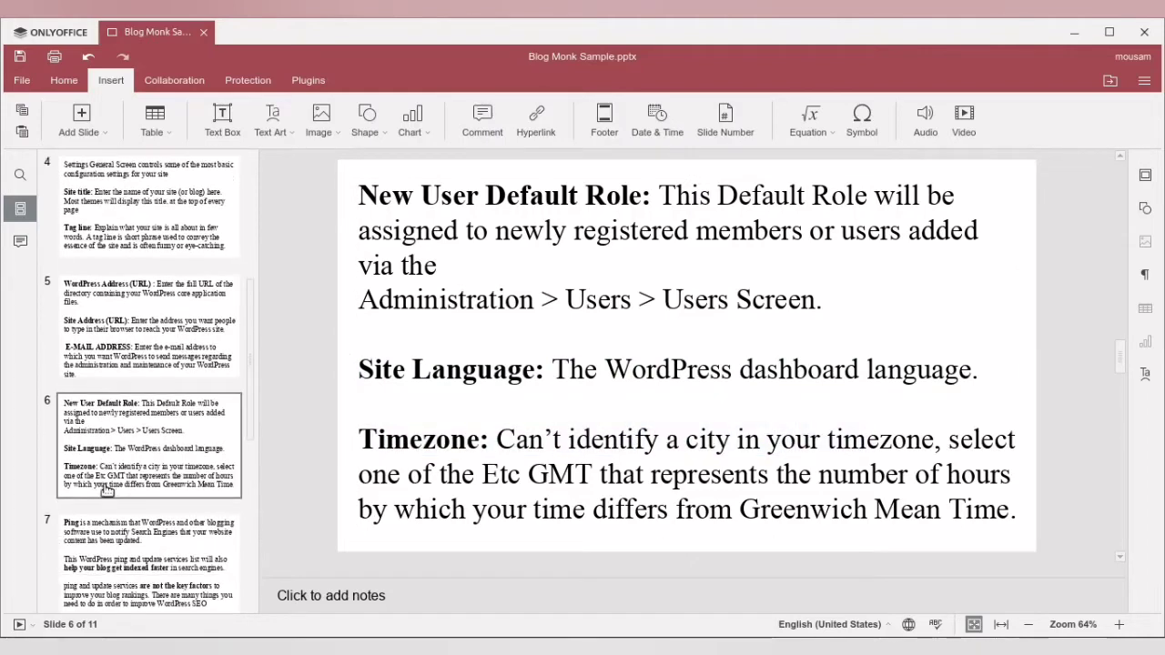
pyautogui.click(113, 544)
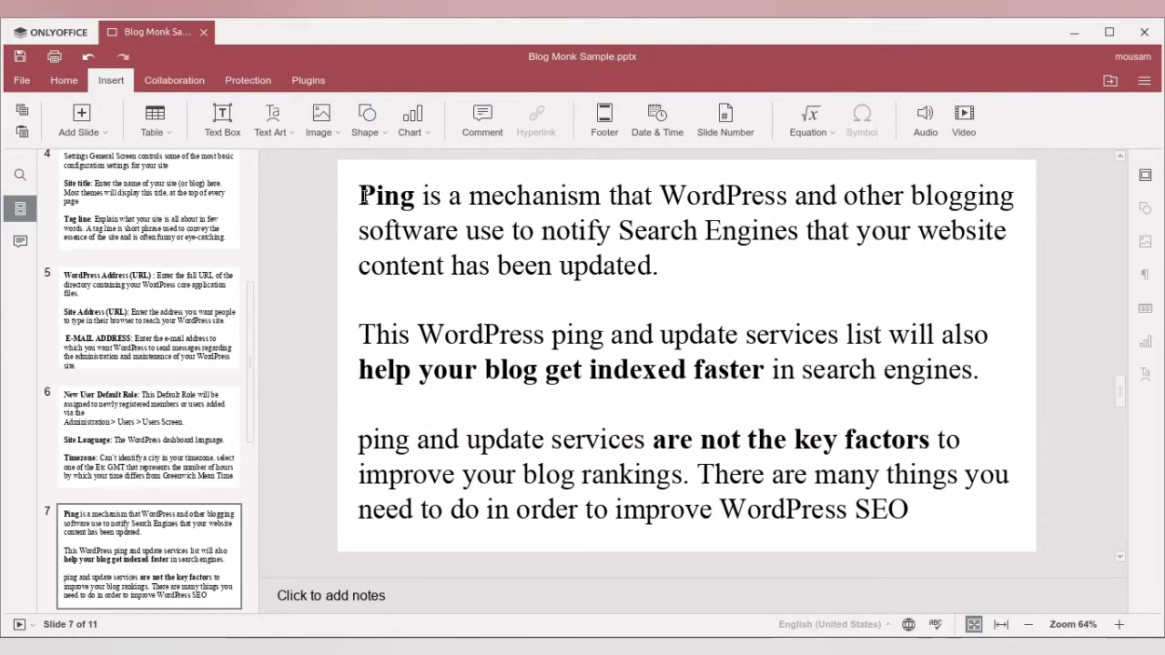
pyautogui.moveTo(362, 195); pyautogui.dragTo(935, 255)
pyautogui.click(543, 254)
pyautogui.moveTo(541, 230); pyautogui.dragTo(801, 230)
pyautogui.hotkey('ctrl', 'b')
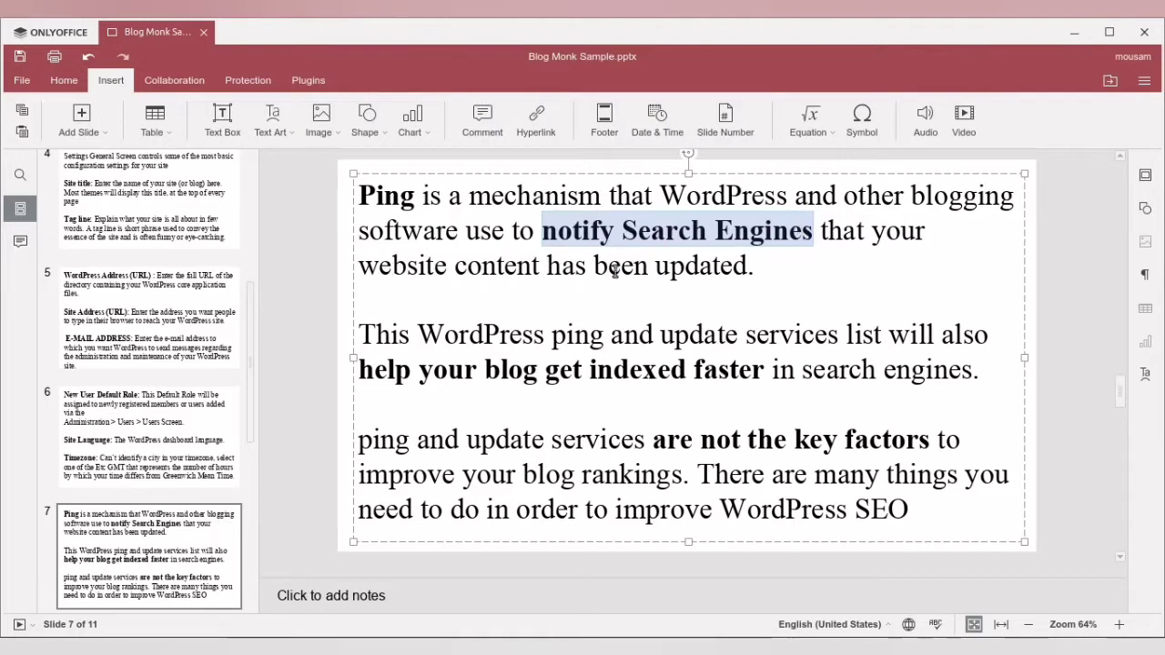
pyautogui.click(459, 268)
pyautogui.moveTo(460, 268); pyautogui.dragTo(761, 280)
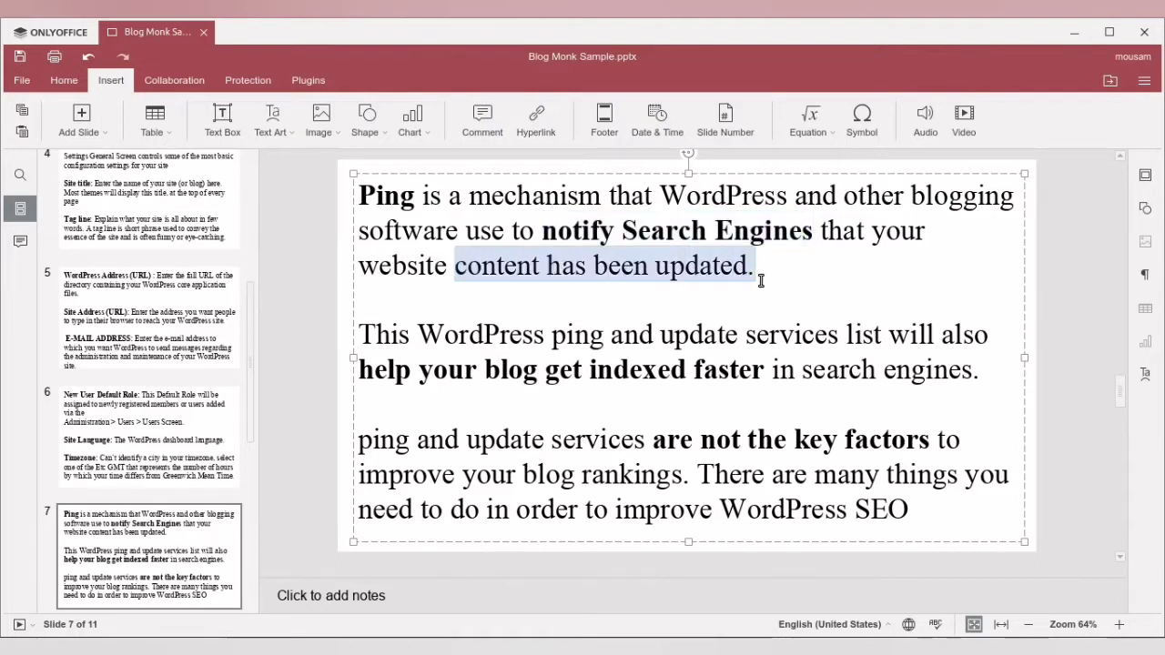
pyautogui.hotkey('ctrl', 'b')
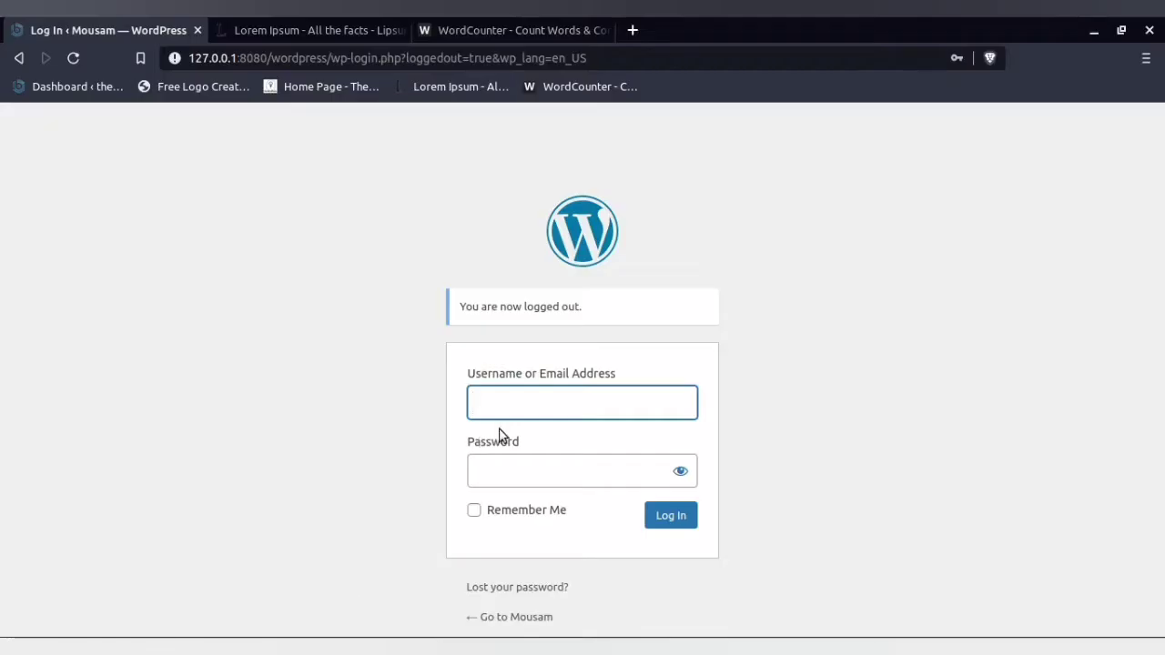
# - Log in to the local WordPress site in the browser using the saved username and account password
pyautogui.click(500, 405)
pyautogui.click(510, 449)
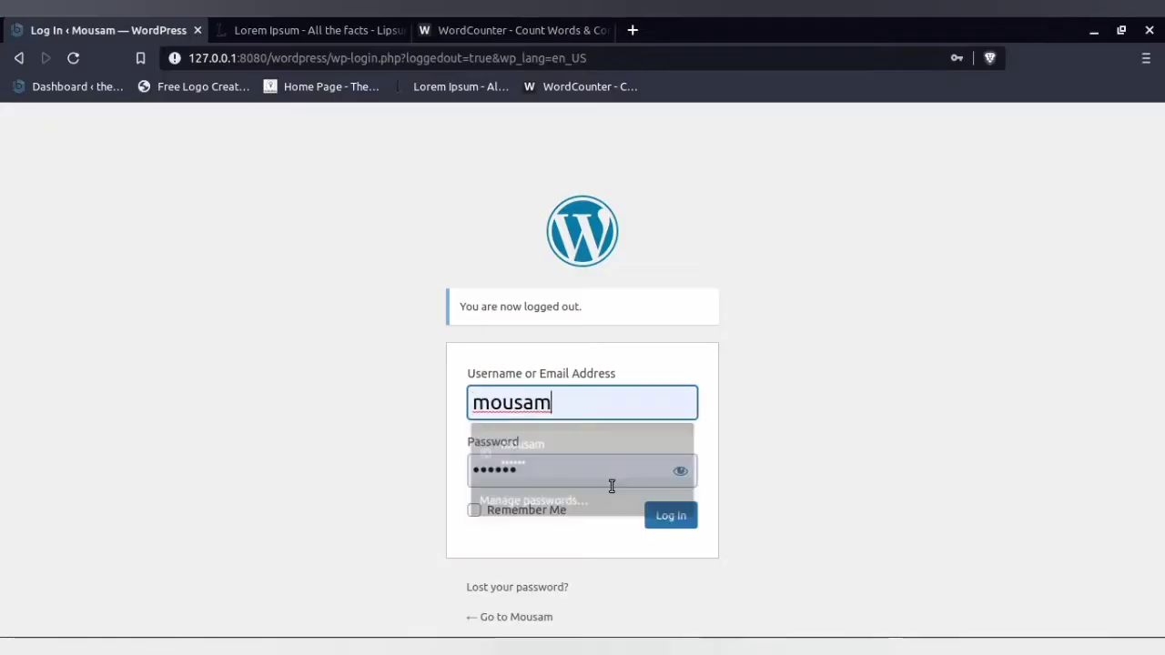
pyautogui.click(653, 518)
# - Look through the WordPress General settings and examine the Update Services section of the Writing settings
pyautogui.scroll(-1, 46, 462)
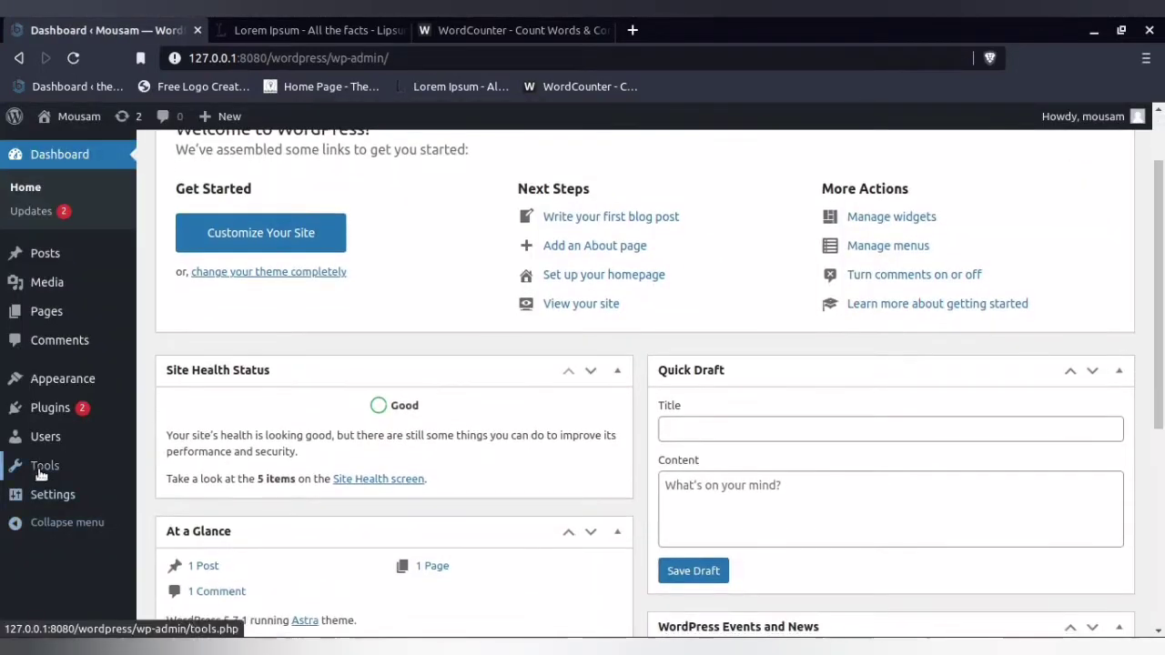
pyautogui.moveTo(50, 494)
pyautogui.click(174, 445)
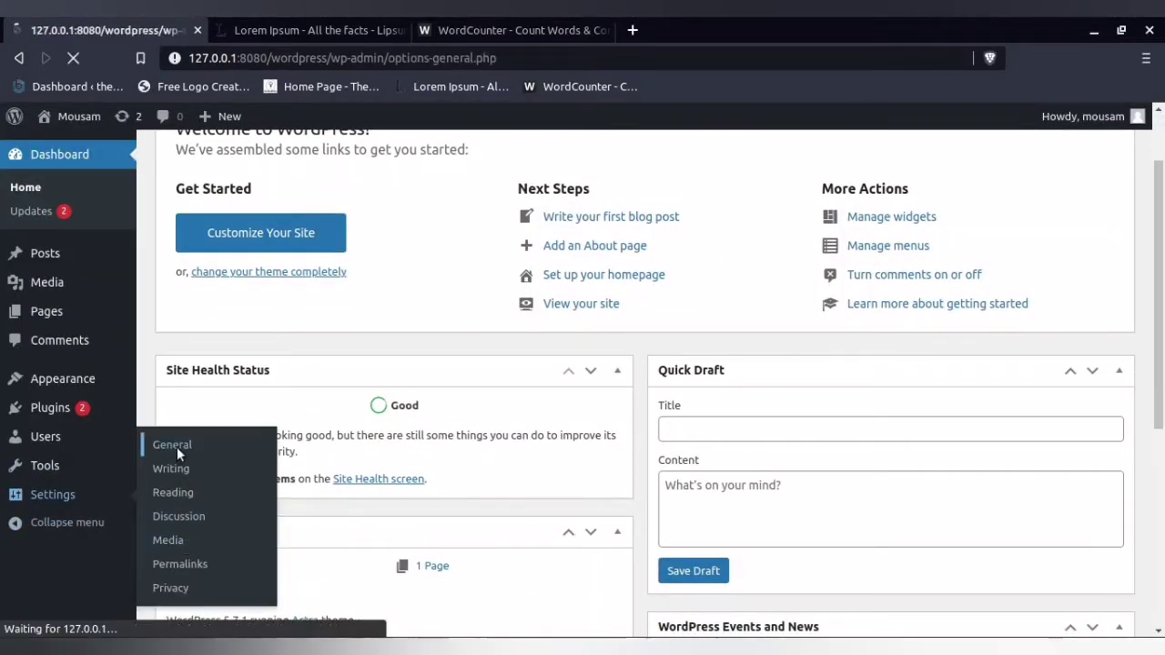
pyautogui.scroll(-5, 410, 450)
pyautogui.scroll(-2, 410, 453)
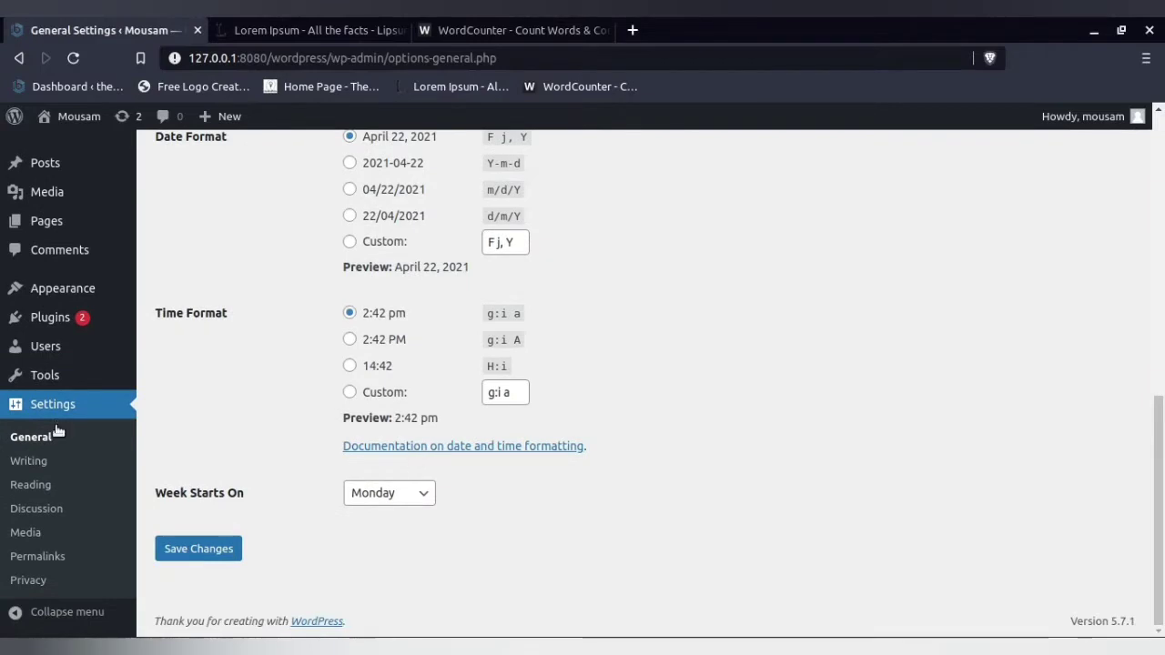
pyautogui.click(30, 462)
pyautogui.scroll(-3, 273, 537)
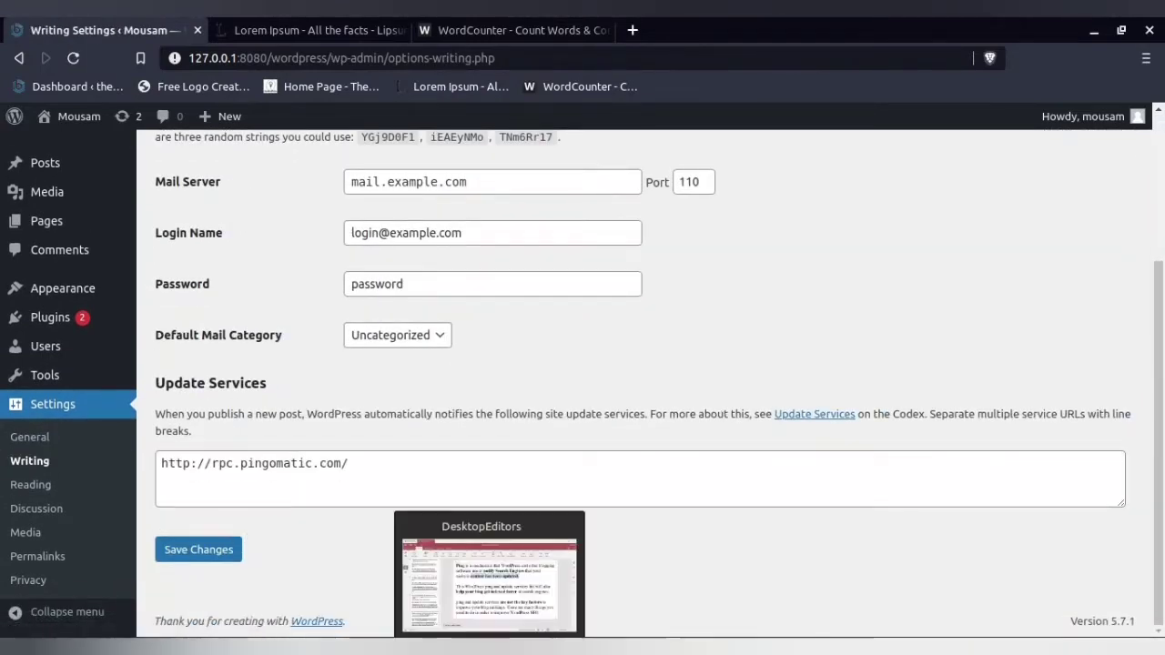
# - Switch to the OnlyOffice presentation and highlight the whole ALL VALID PINGS list on slide 9, pointing out the Copy command
pyautogui.click(490, 546)
pyautogui.scroll(-4, 151, 528)
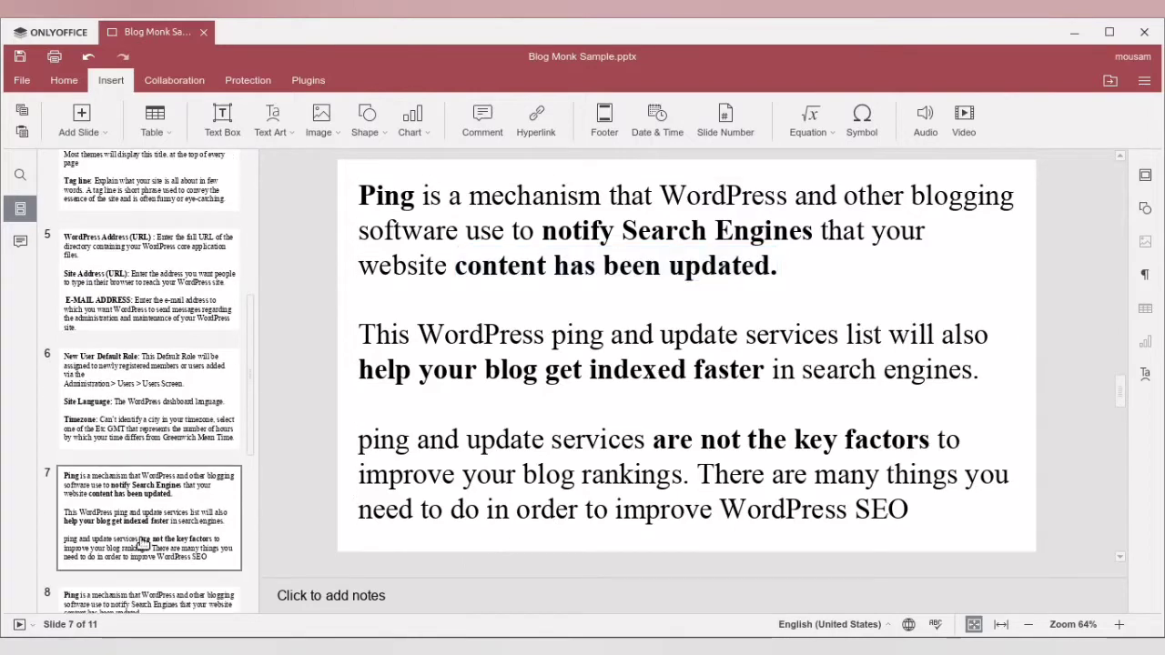
pyautogui.click(151, 562)
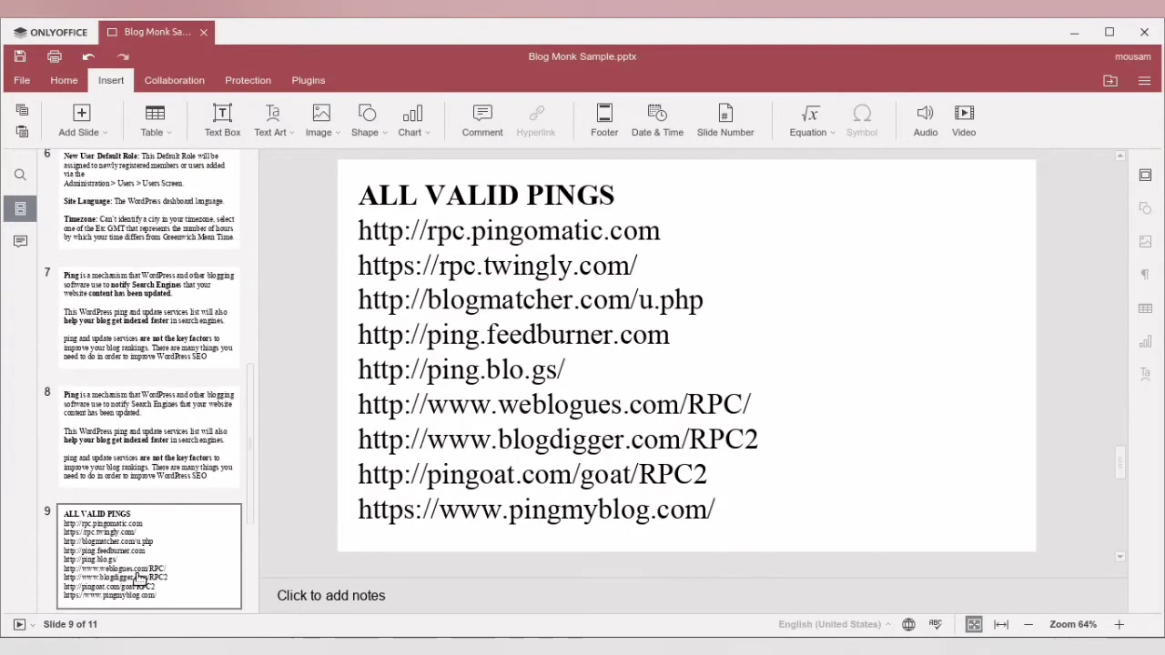
pyautogui.moveTo(364, 195); pyautogui.dragTo(738, 499)
pyautogui.rightClick(511, 330)
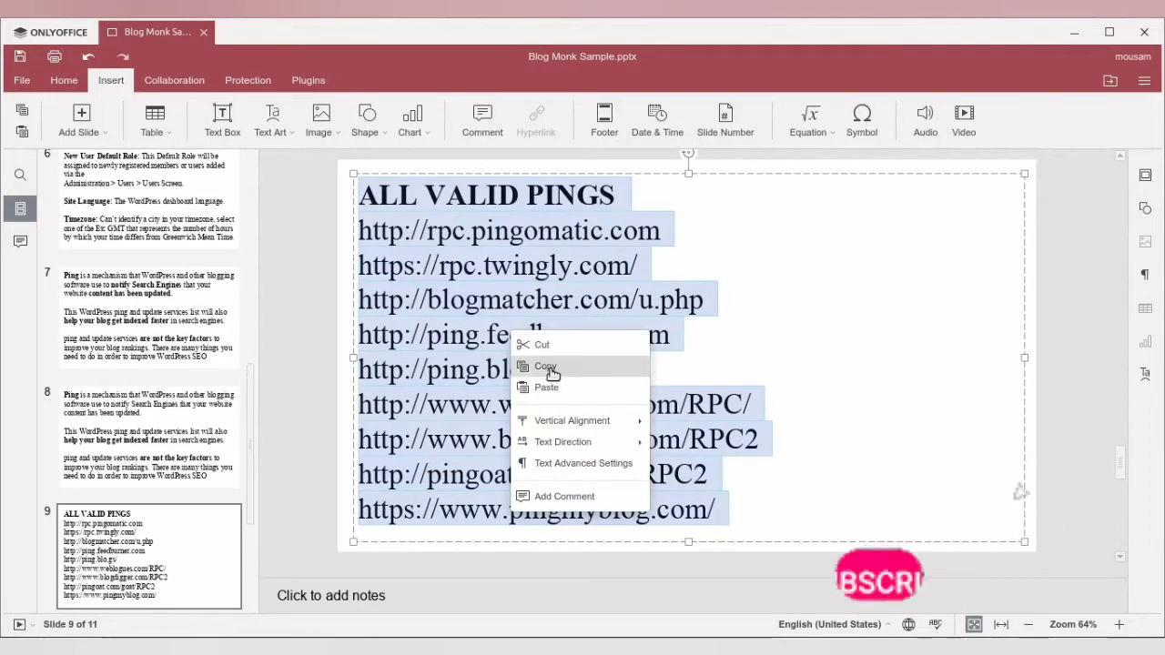
pyautogui.click(452, 335)
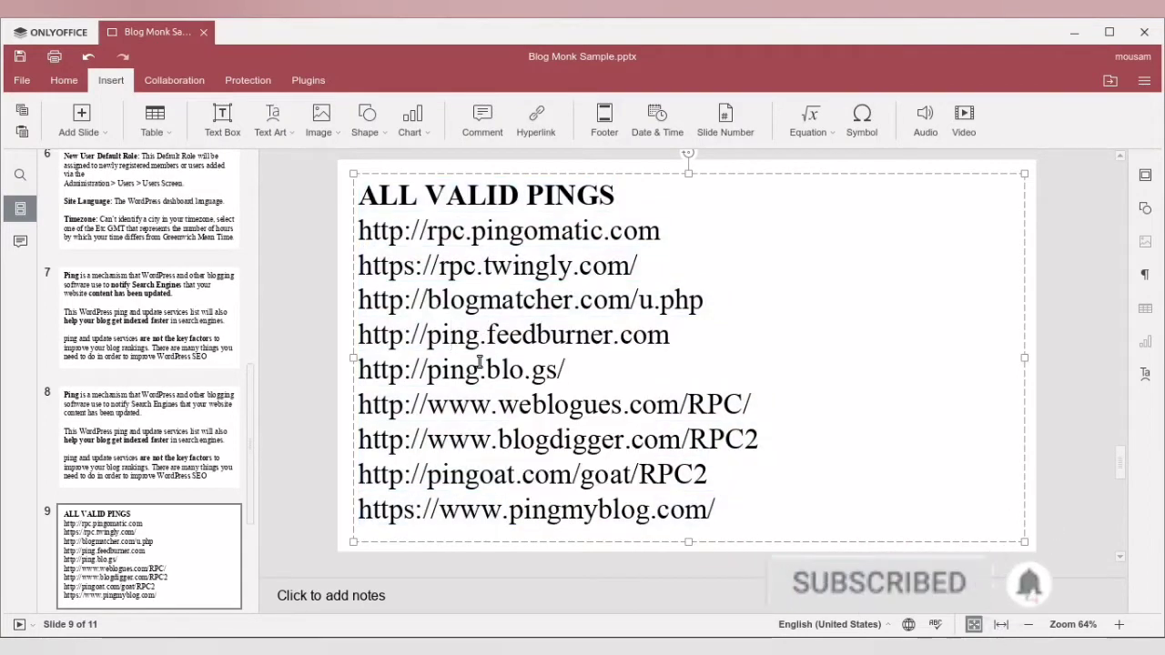
# - Review slide 8, highlighting "Ping", "content has been updated." and "indexed faster in search engines."
pyautogui.scroll(-1, 127, 364)
pyautogui.click(128, 364)
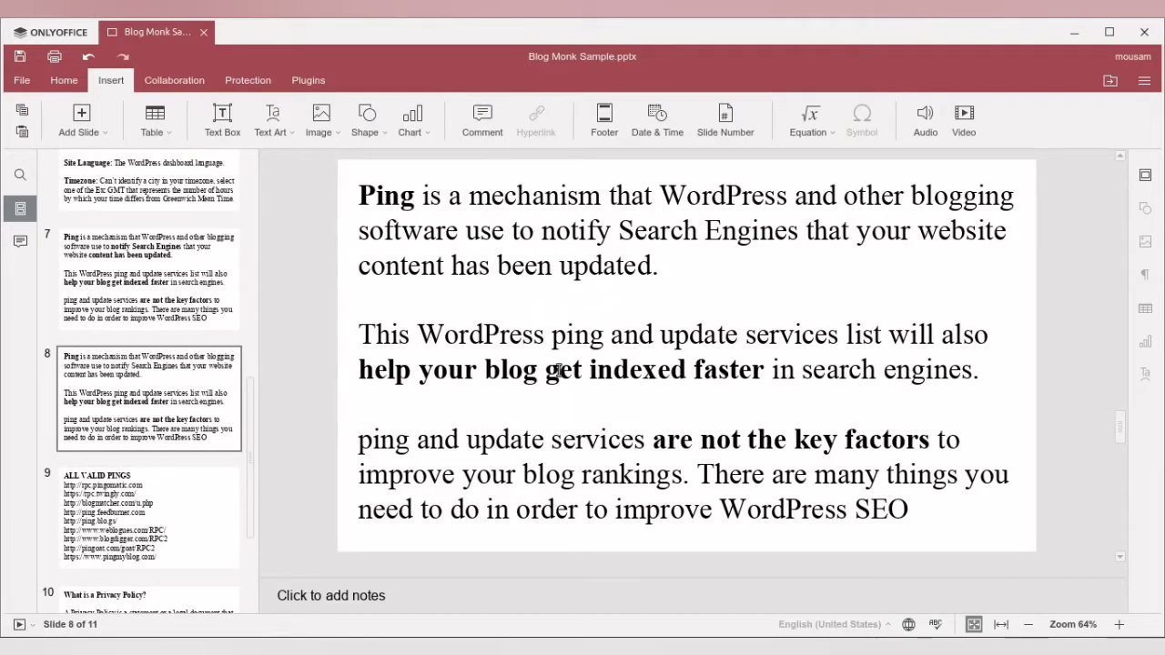
pyautogui.moveTo(584, 373); pyautogui.dragTo(762, 375)
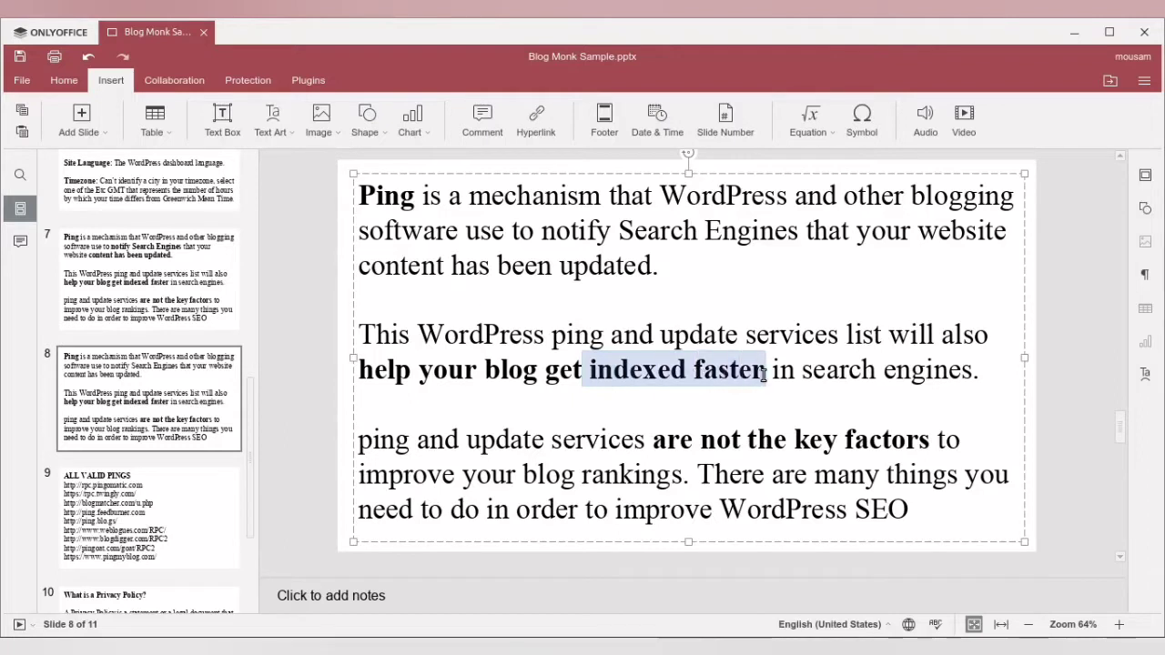
pyautogui.click(727, 405)
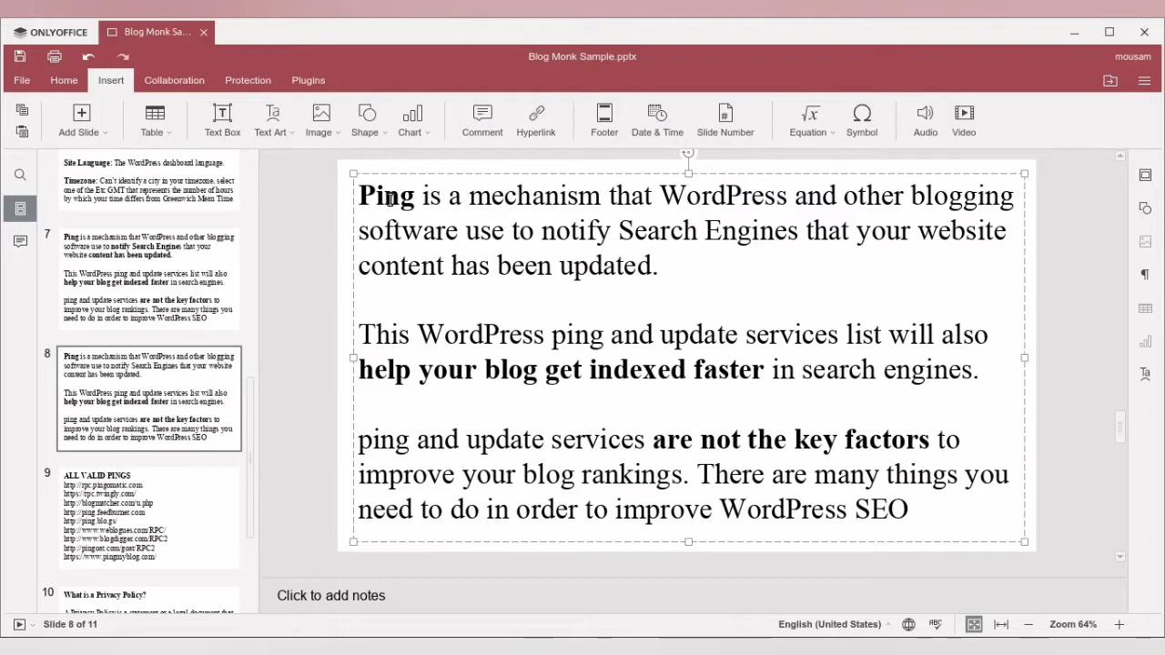
pyautogui.moveTo(415, 199); pyautogui.dragTo(389, 198)
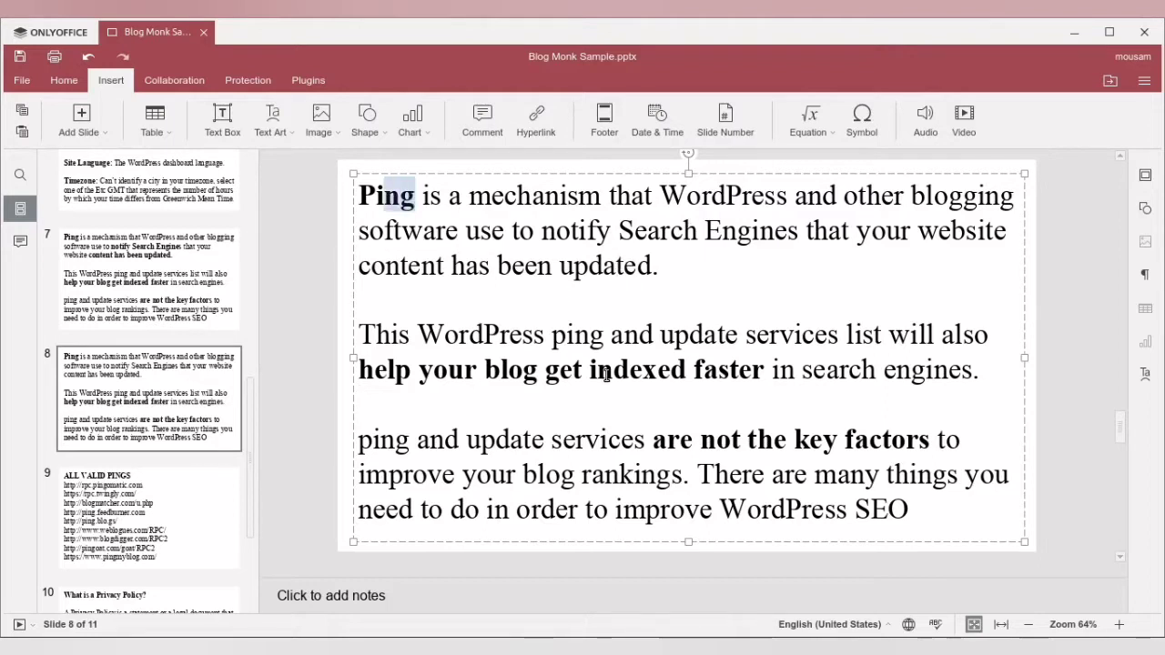
pyautogui.moveTo(590, 370); pyautogui.dragTo(687, 368)
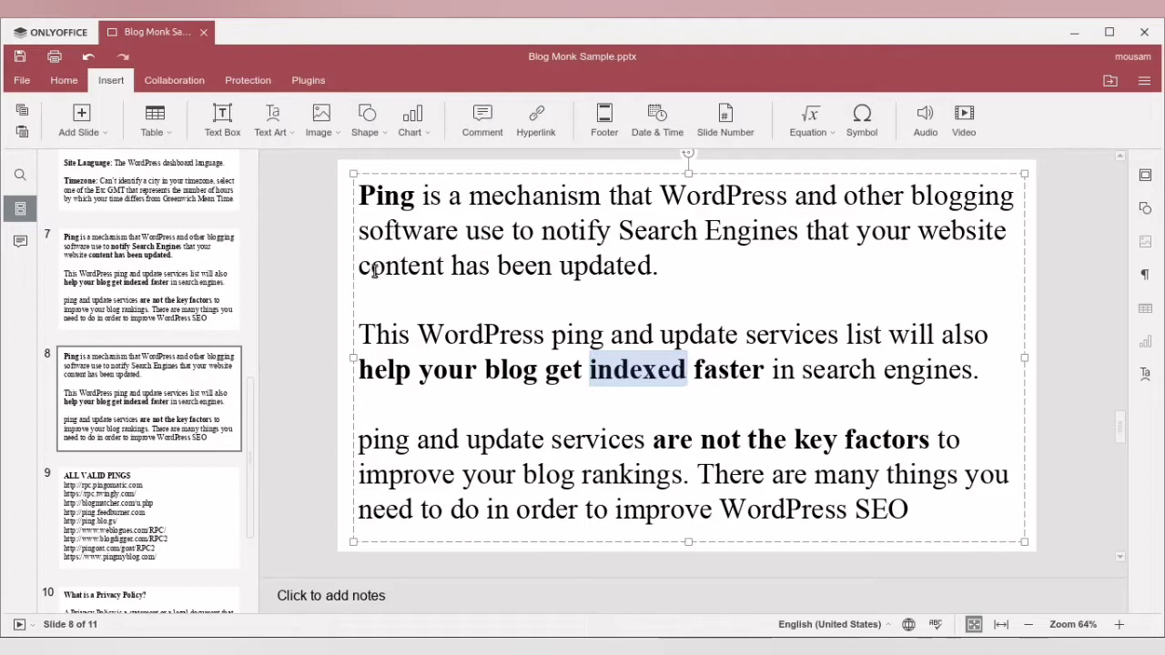
pyautogui.moveTo(362, 269); pyautogui.dragTo(659, 265)
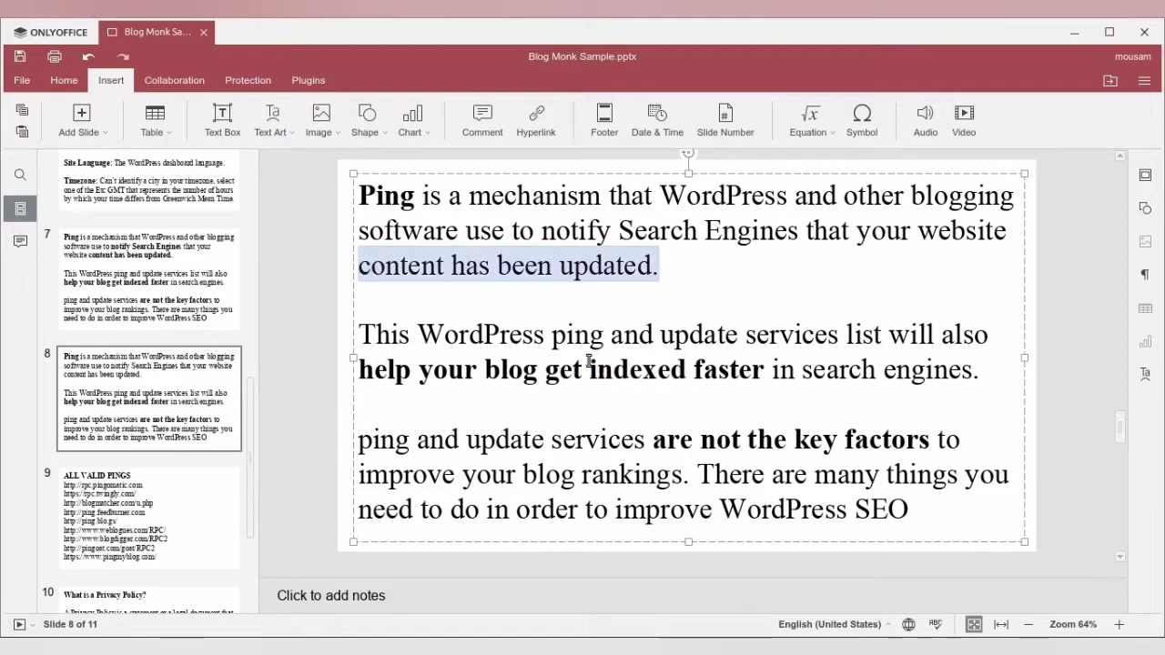
pyautogui.click(590, 369)
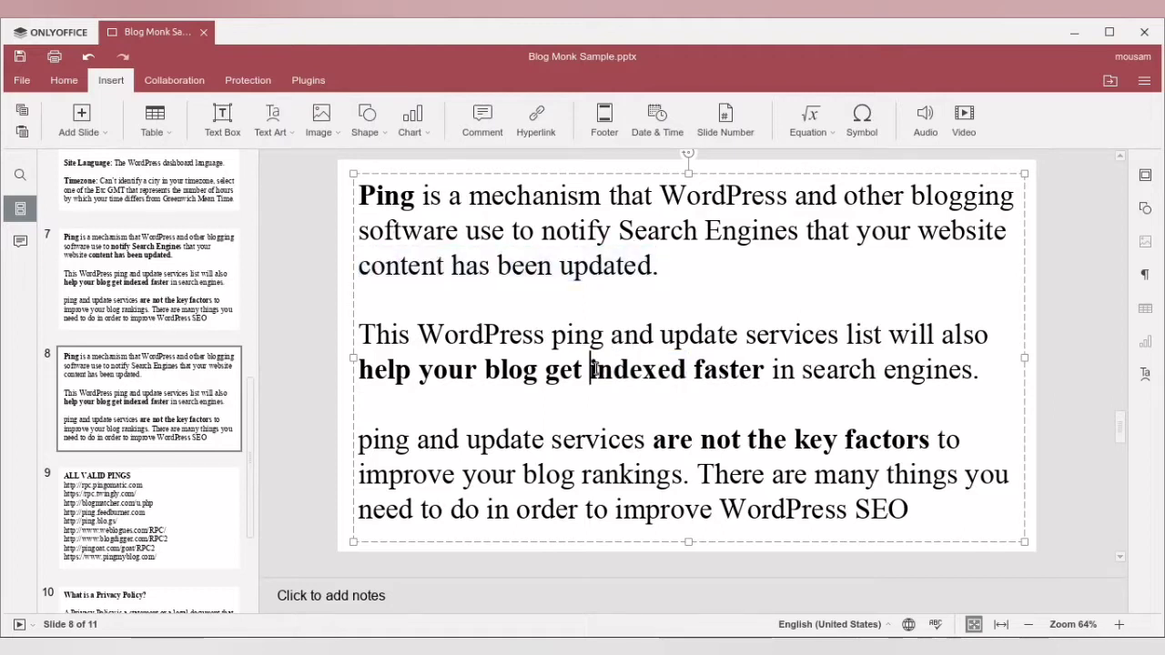
pyautogui.moveTo(590, 368); pyautogui.dragTo(989, 369)
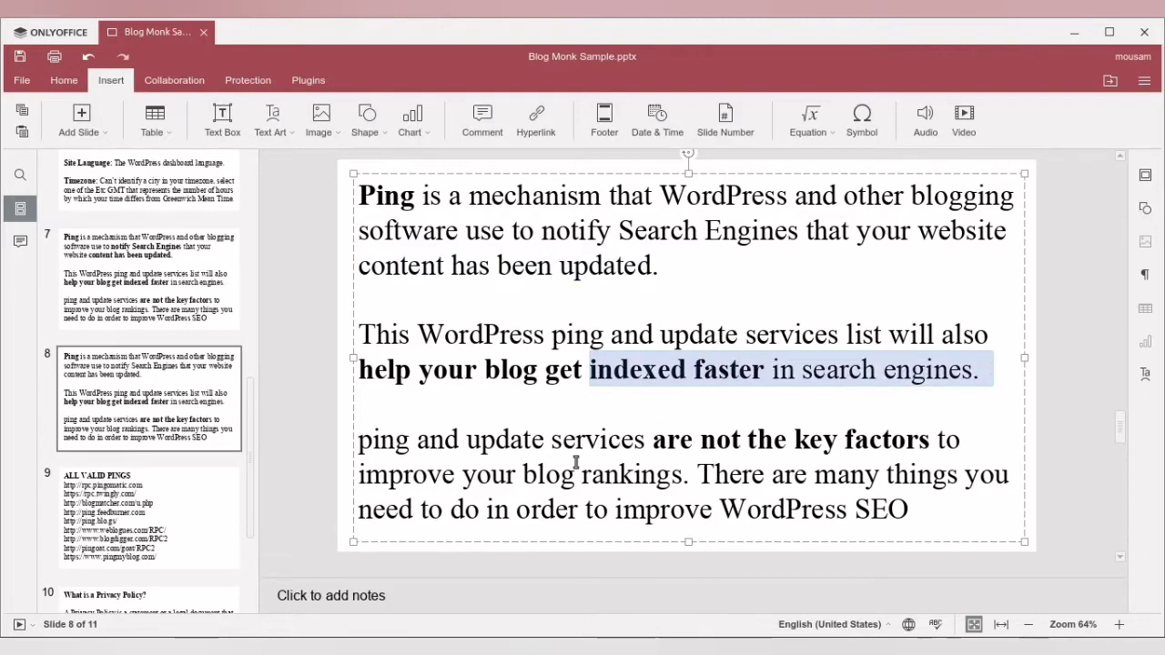
# - Highlight the key factors phrase, "improve your blog rankings" and "There are many things you need to do in order to improve WordPress SEO" on slide 8
pyautogui.moveTo(756, 441); pyautogui.dragTo(921, 441)
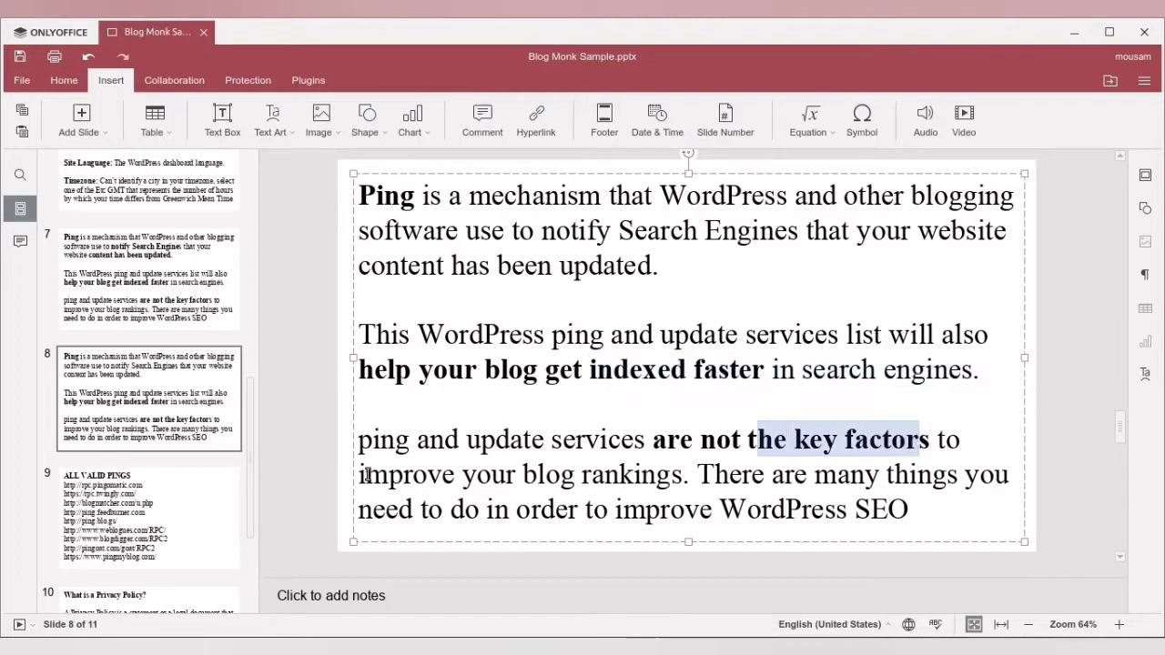
pyautogui.moveTo(362, 475); pyautogui.dragTo(671, 473)
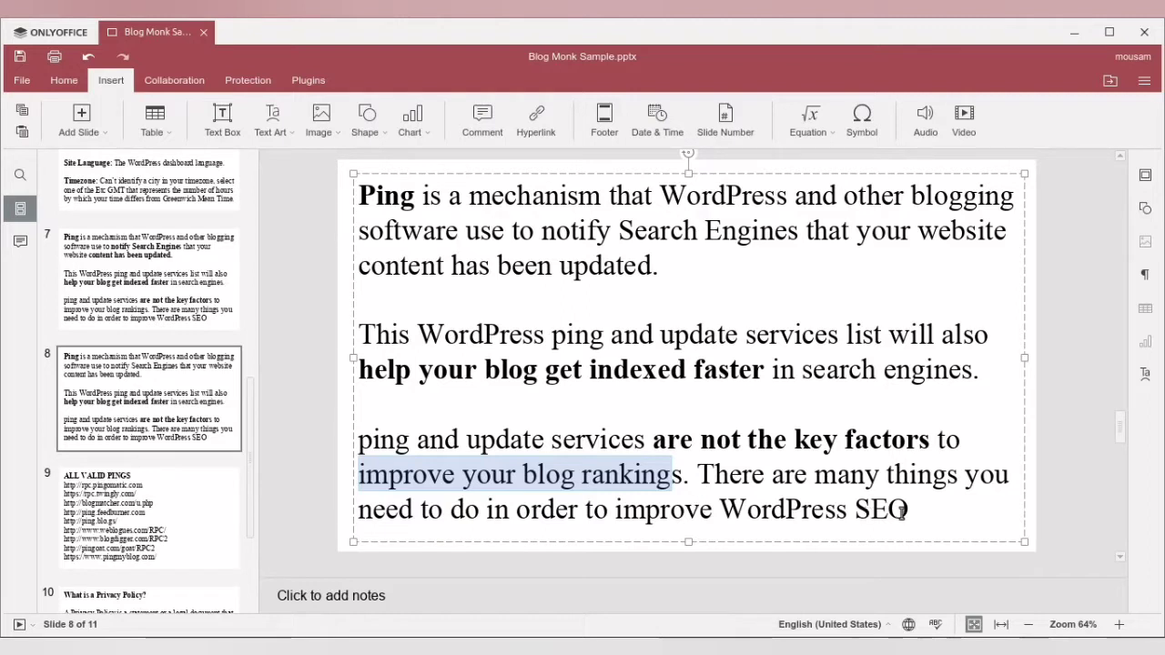
pyautogui.click(699, 475)
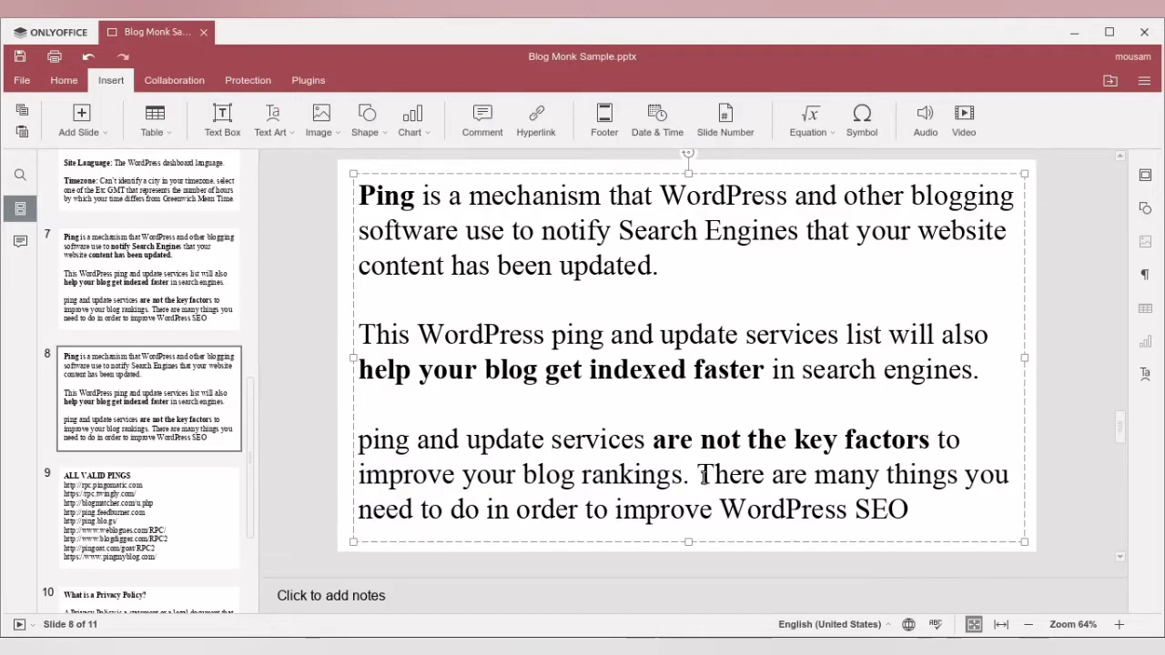
pyautogui.moveTo(700, 475); pyautogui.dragTo(916, 507)
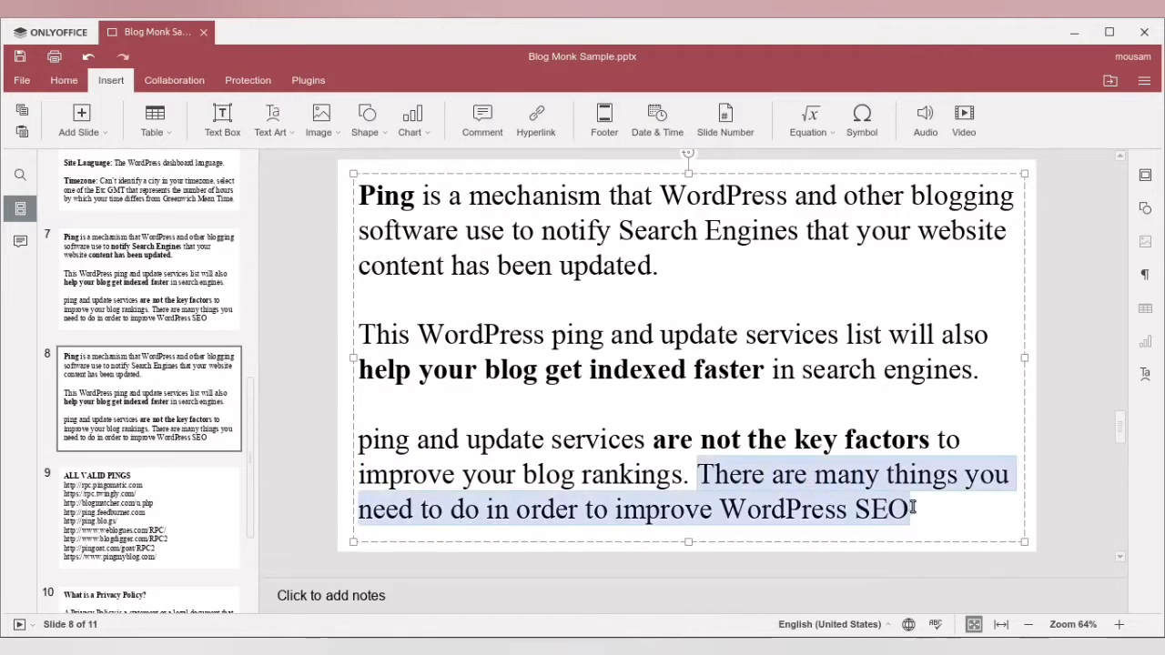
# - Show The MindPedia's General Settings and the local site's Update Services section in the browsers, and return to slide 8 in OnlyOffice
pyautogui.click(252, 647)
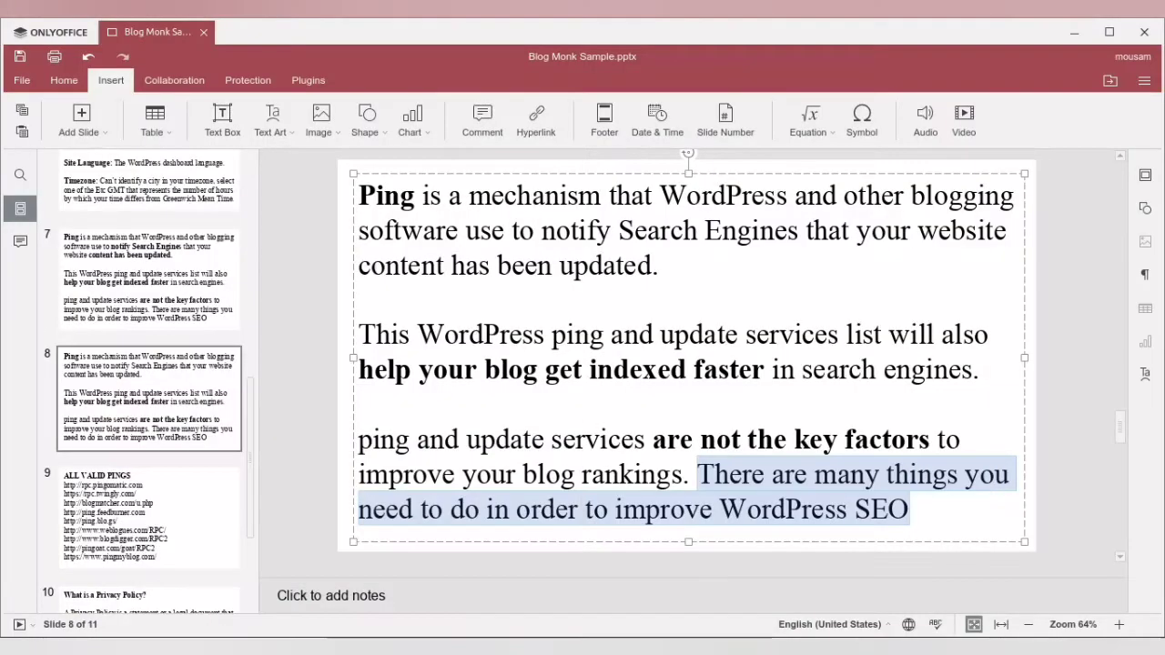
pyautogui.click(296, 543)
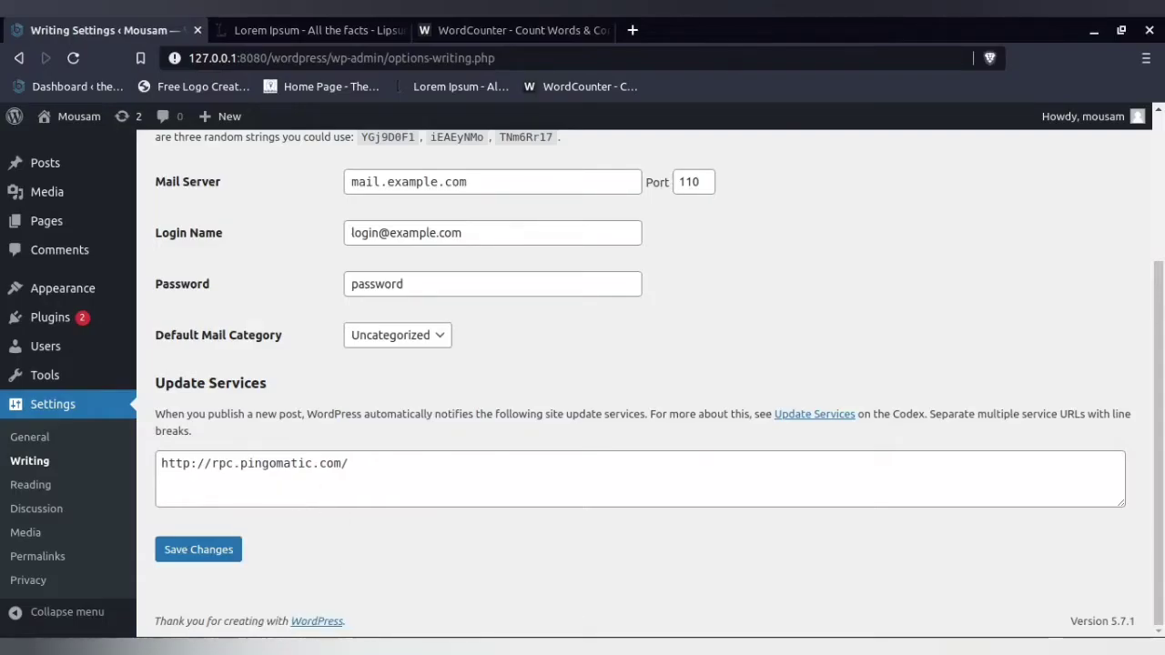
pyautogui.click(333, 648)
pyautogui.click(522, 469)
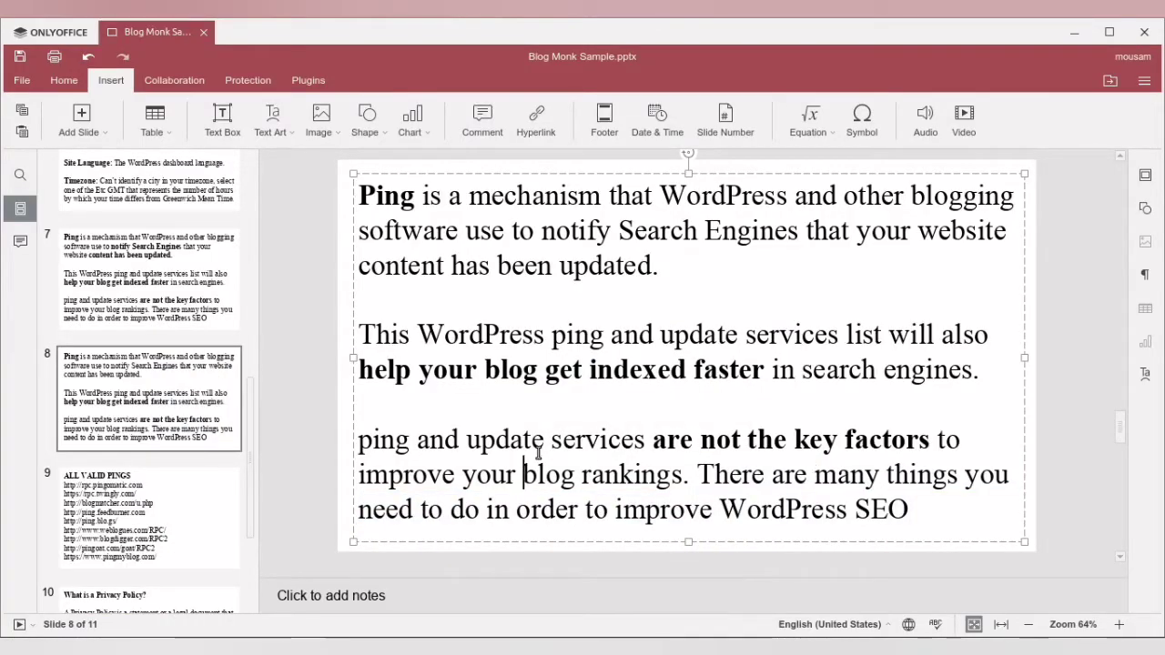
# - Display slide 9, select all ping URLs below the ALL VALID PINGS heading, and show the Copy command for them
pyautogui.click(137, 469)
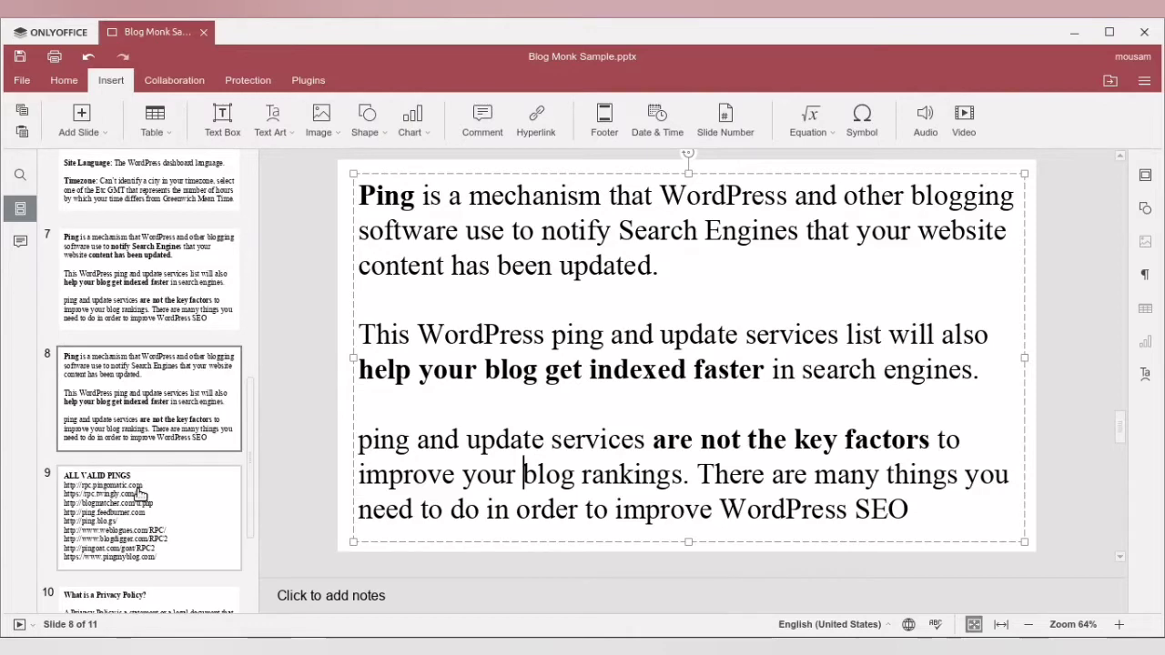
pyautogui.scroll(-3, 139, 494)
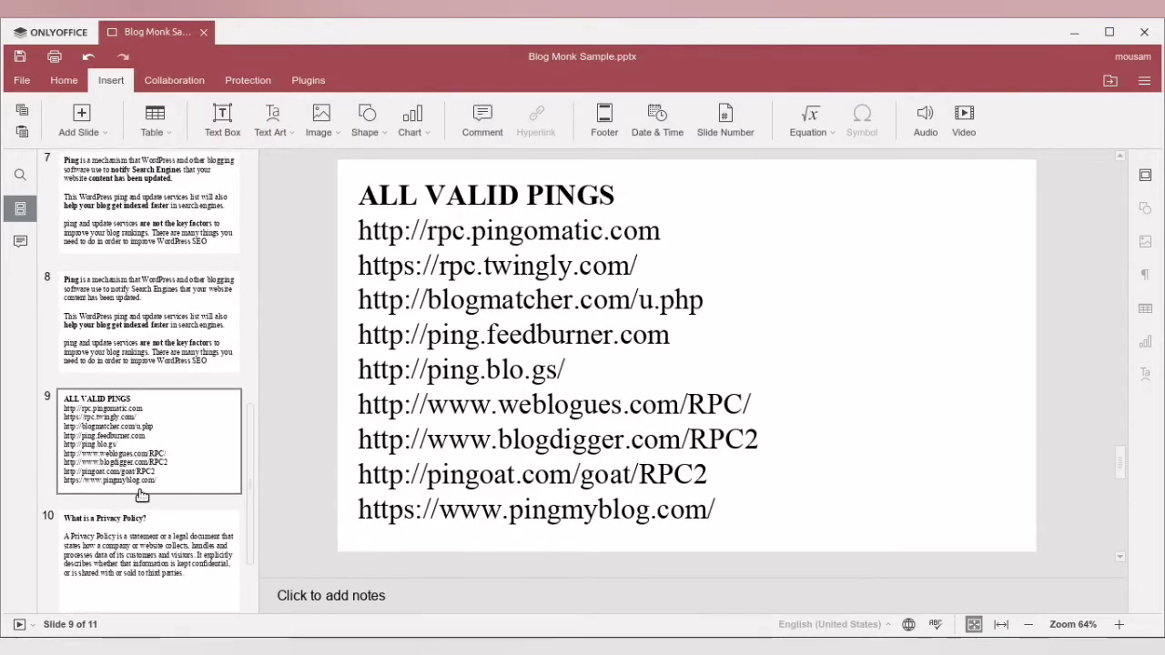
pyautogui.scroll(-1, 141, 495)
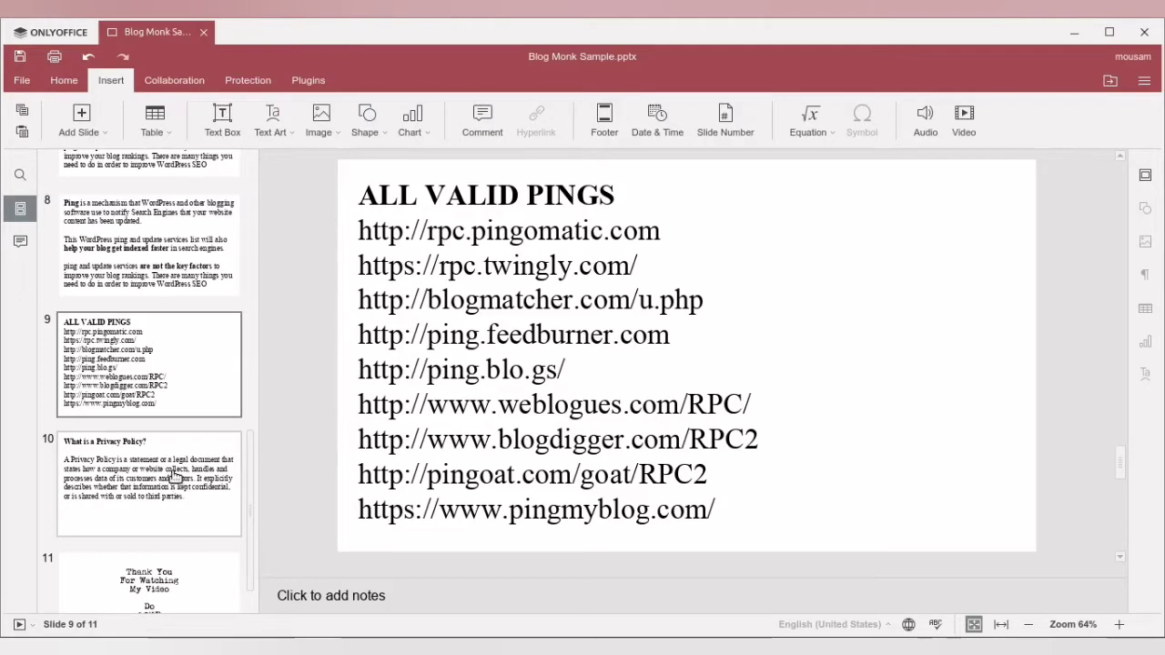
pyautogui.click(173, 476)
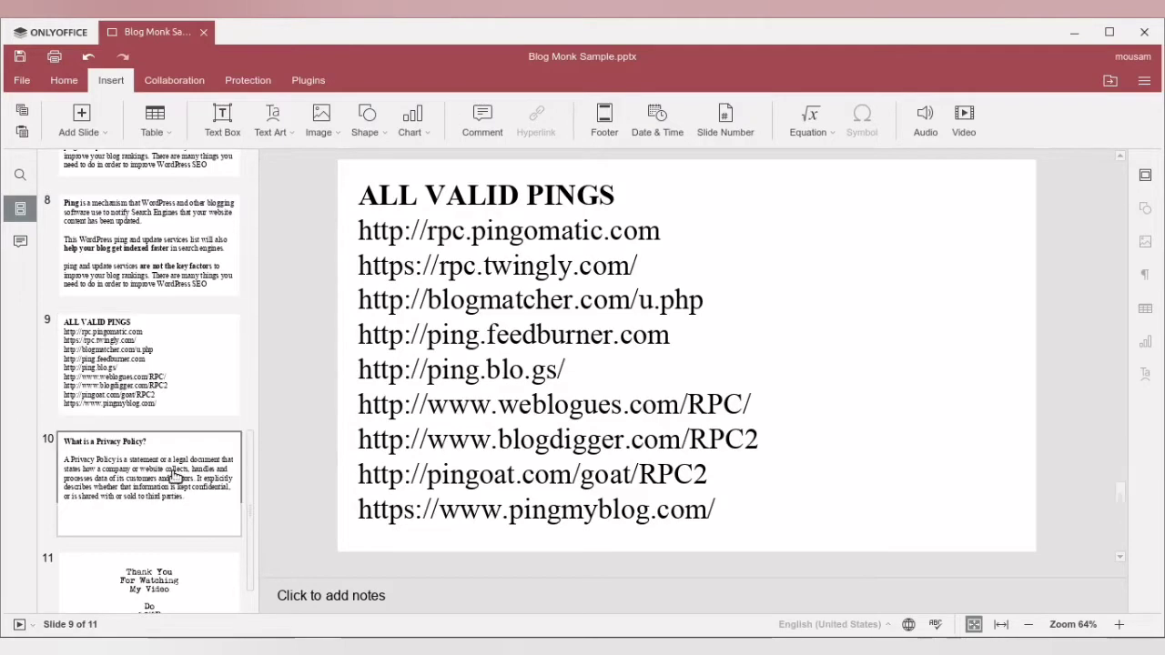
pyautogui.click(180, 376)
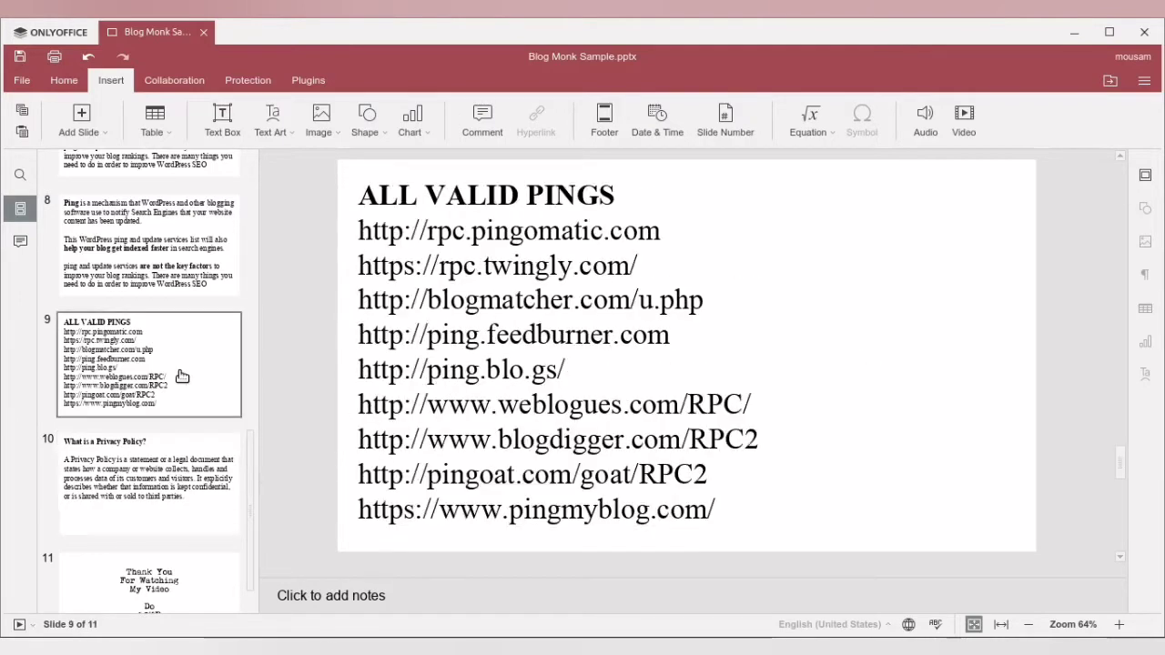
pyautogui.moveTo(360, 231); pyautogui.dragTo(719, 510)
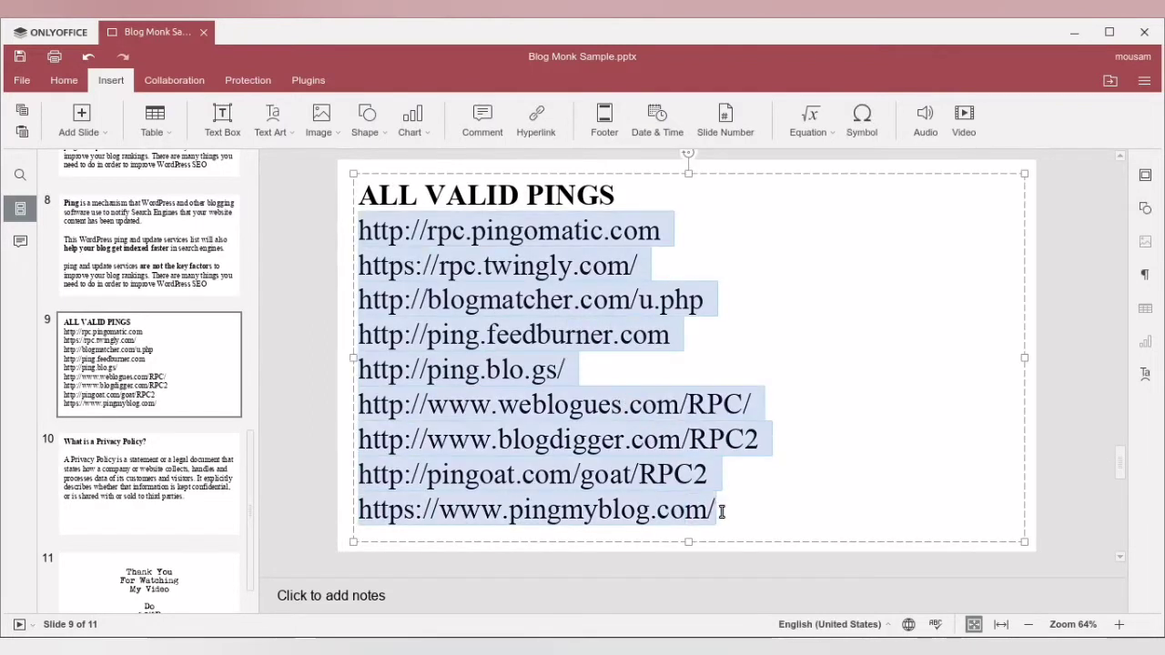
pyautogui.rightClick(634, 503)
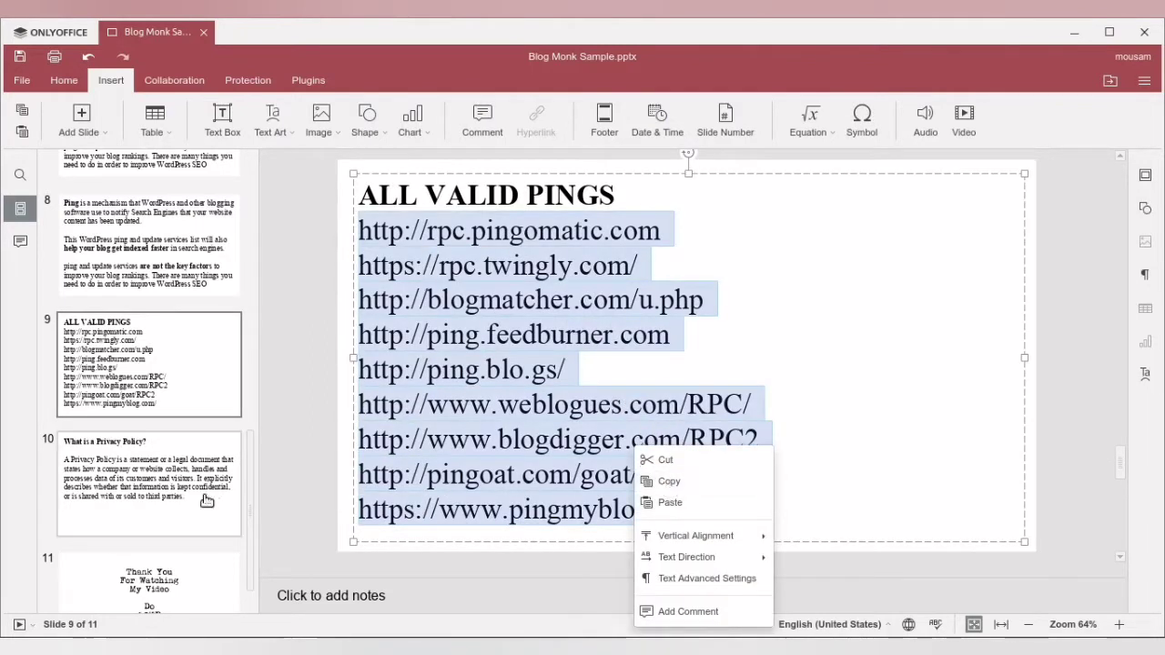
# - Highlight the heading "What is a Privacy Policy?" on slide 10 and open the local WordPress site's Privacy settings in the browser
pyautogui.click(138, 491)
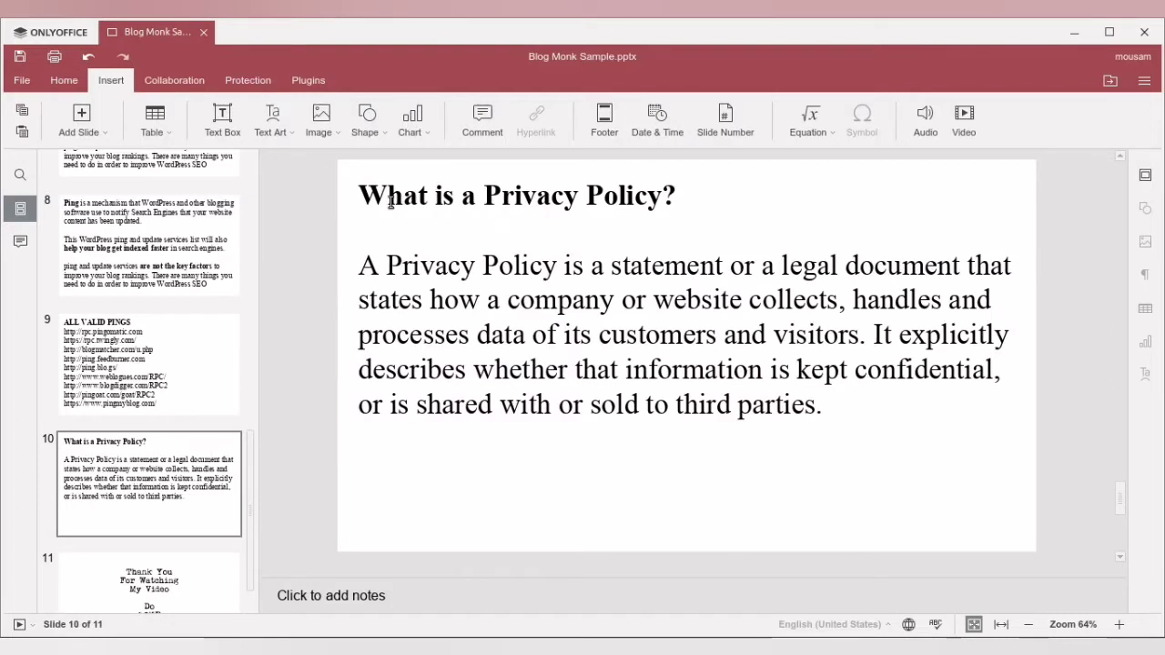
pyautogui.moveTo(360, 194); pyautogui.dragTo(678, 195)
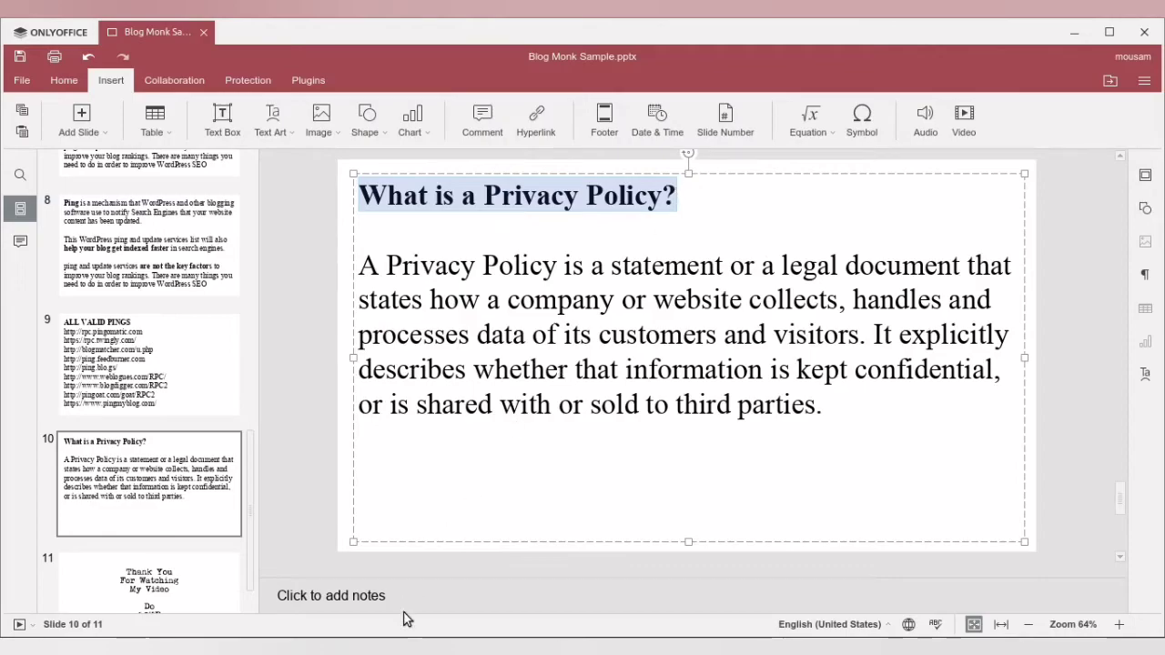
pyautogui.moveTo(332, 648)
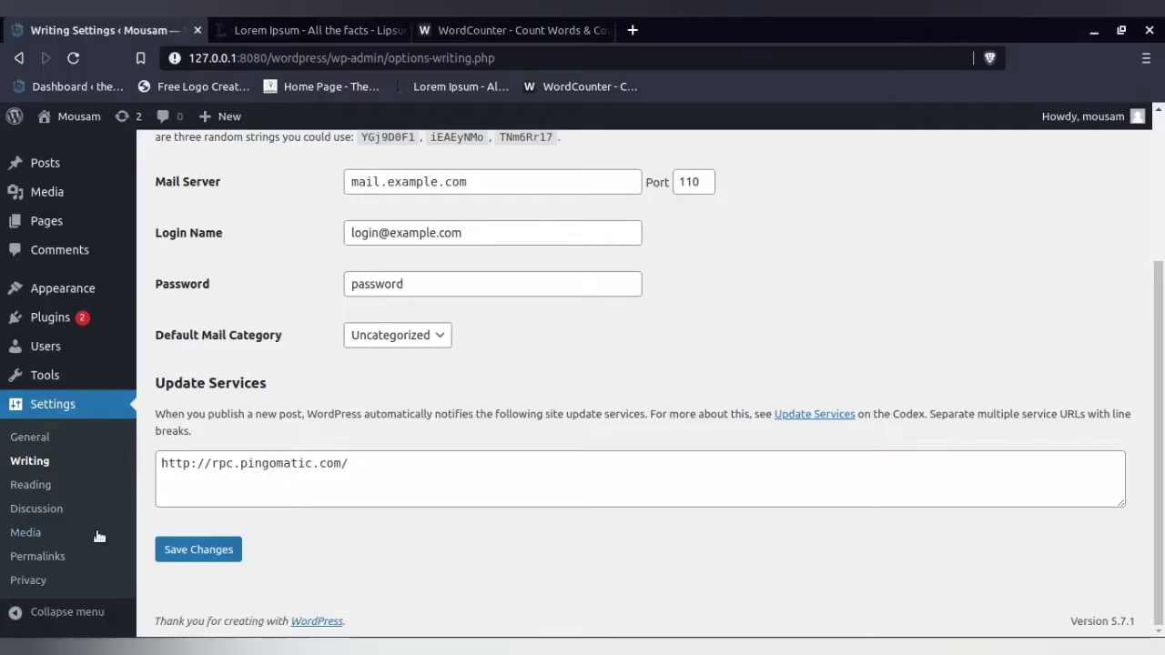
pyautogui.click(36, 580)
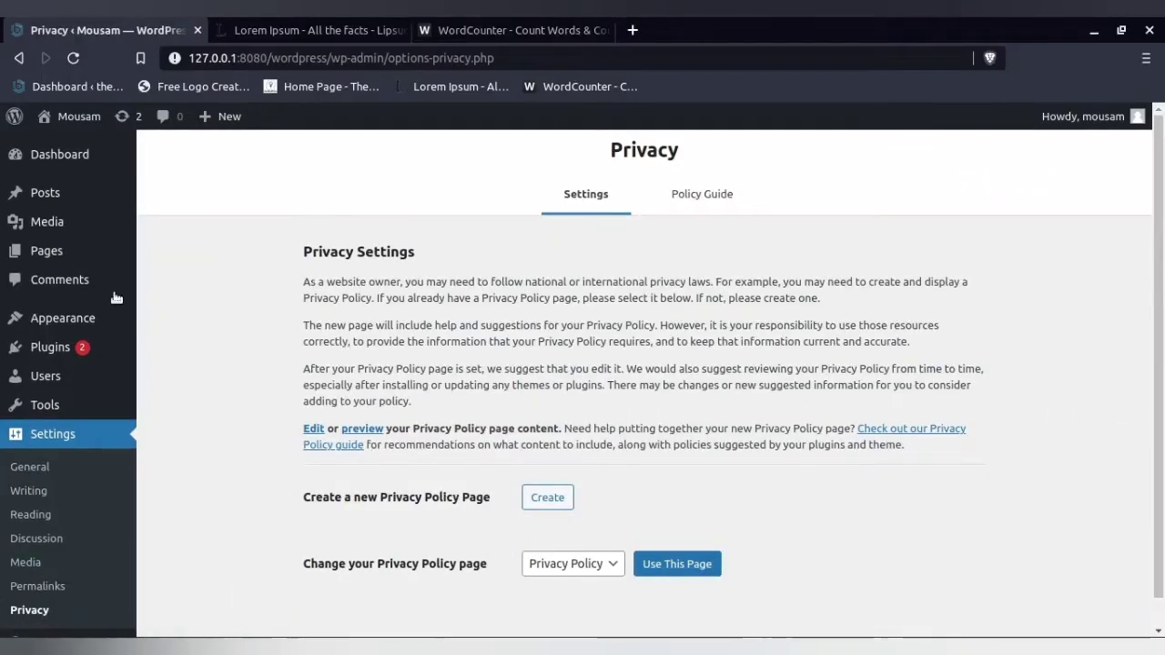
# - Preview the draft Privacy Policy page from the list of all pages, and highlight most of the privacy policy definition on slide 10 in OnlyOffice
pyautogui.moveTo(55, 250)
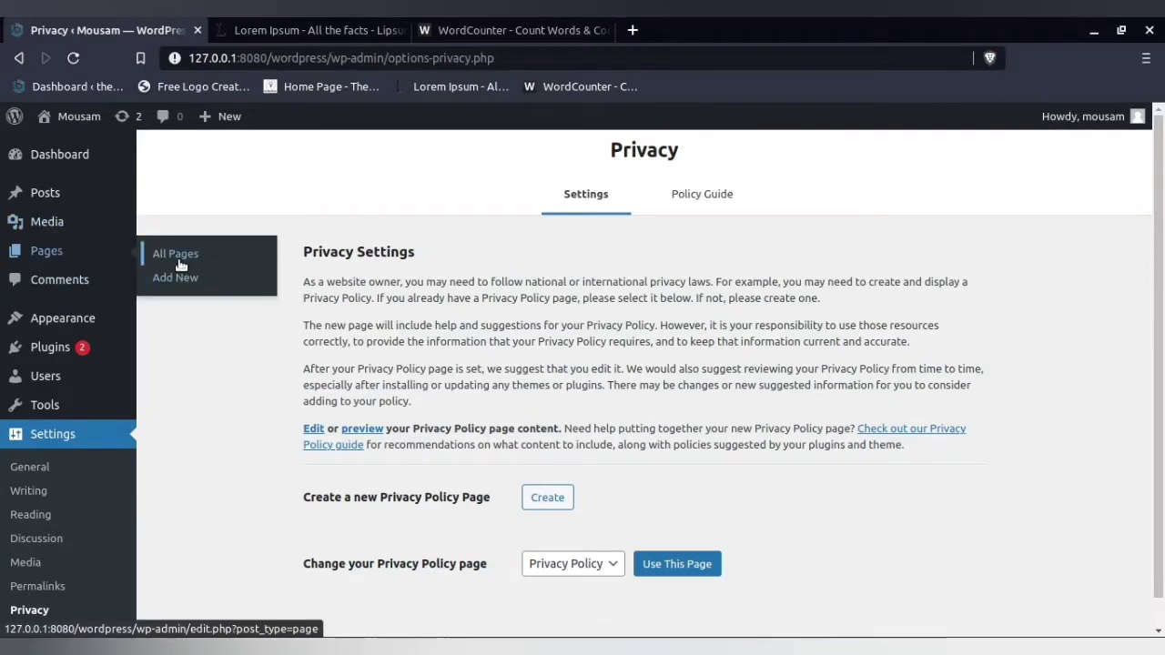
pyautogui.click(178, 259)
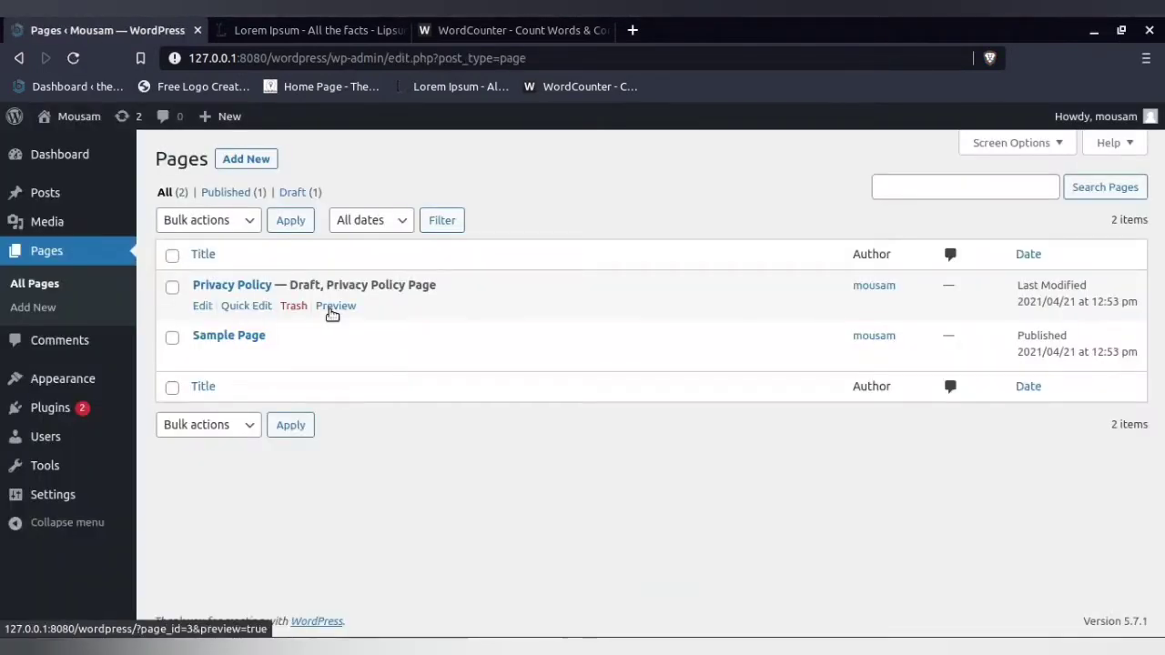
pyautogui.click(333, 310)
pyautogui.scroll(-5, 246, 359)
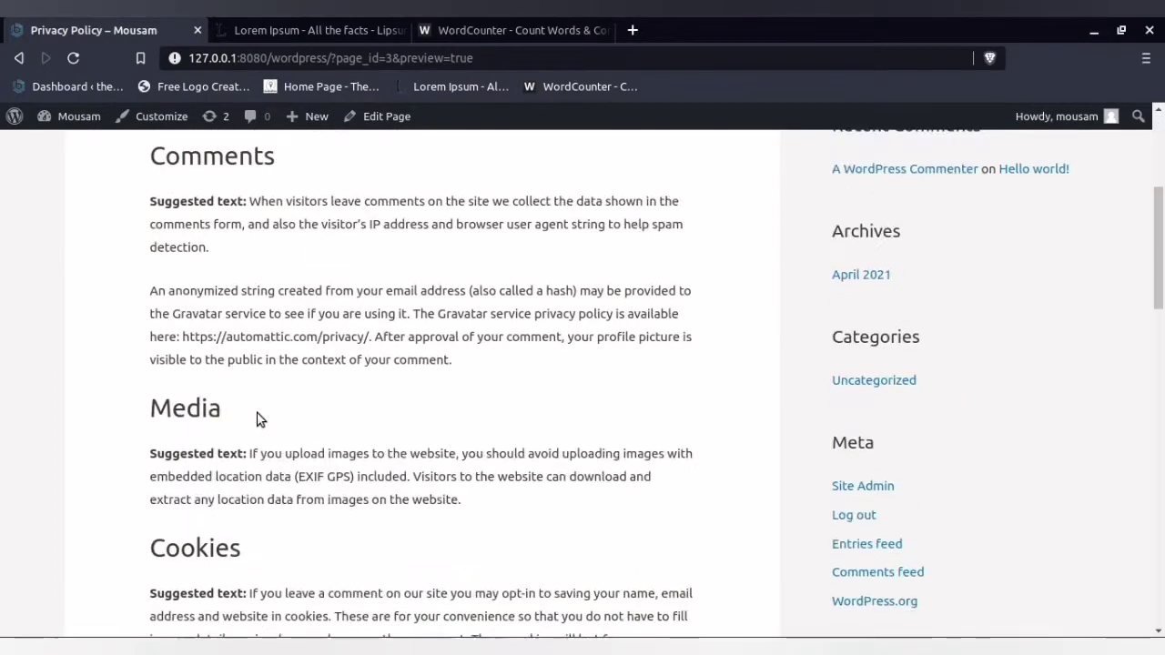
pyautogui.scroll(-6, 257, 419)
pyautogui.click(487, 638)
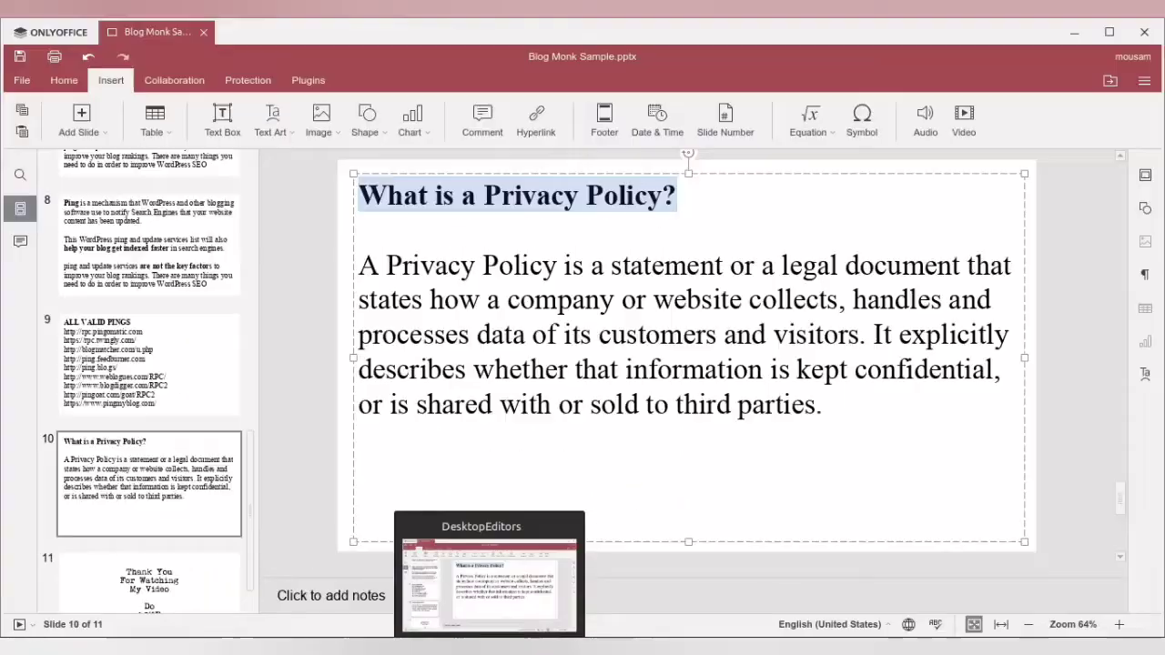
pyautogui.moveTo(433, 301); pyautogui.dragTo(796, 390)
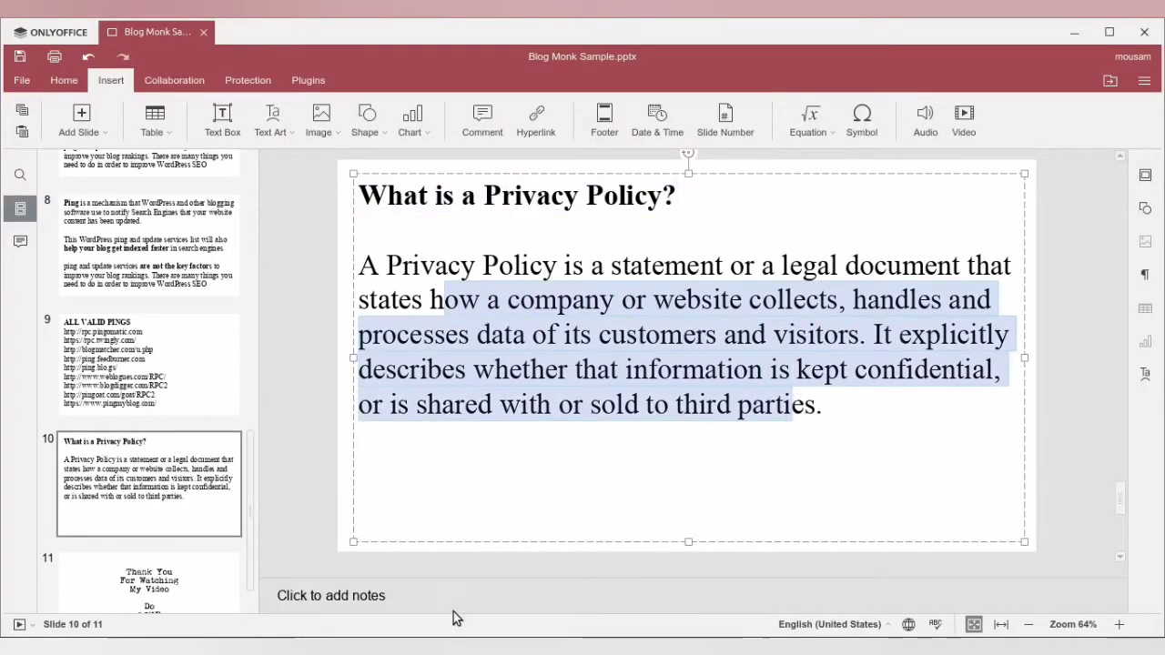
# - Switch to the browser, log out of the local WordPress site, and log back in with the saved username and account password
pyautogui.click(409, 569)
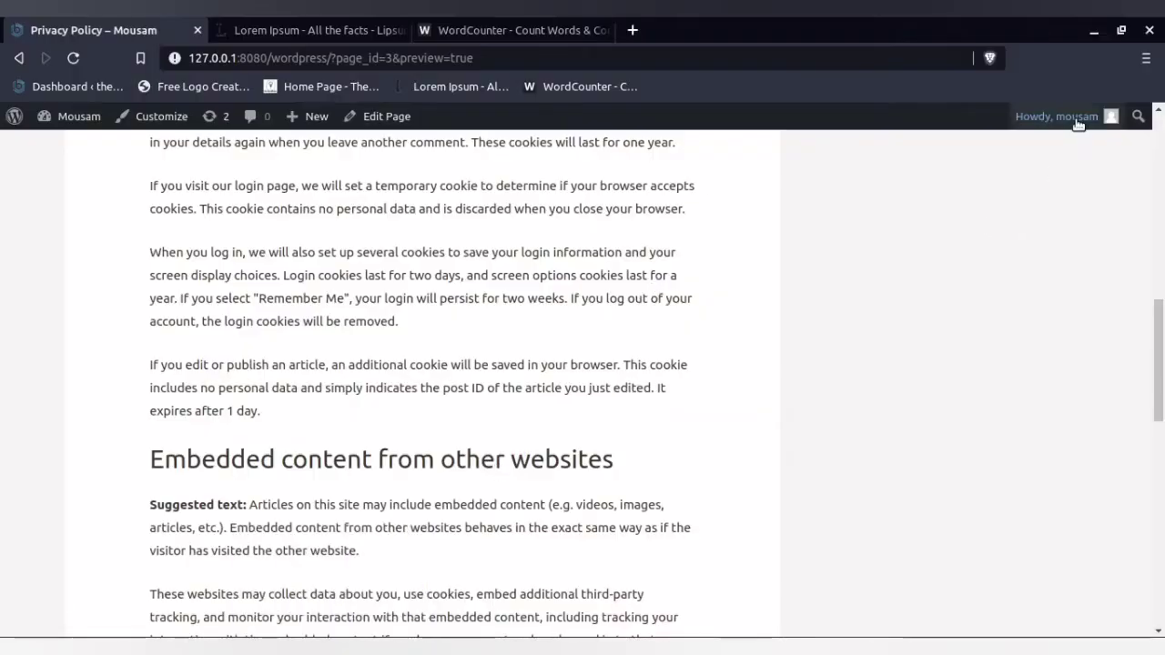
pyautogui.moveTo(1083, 116)
pyautogui.click(1004, 202)
pyautogui.click(543, 422)
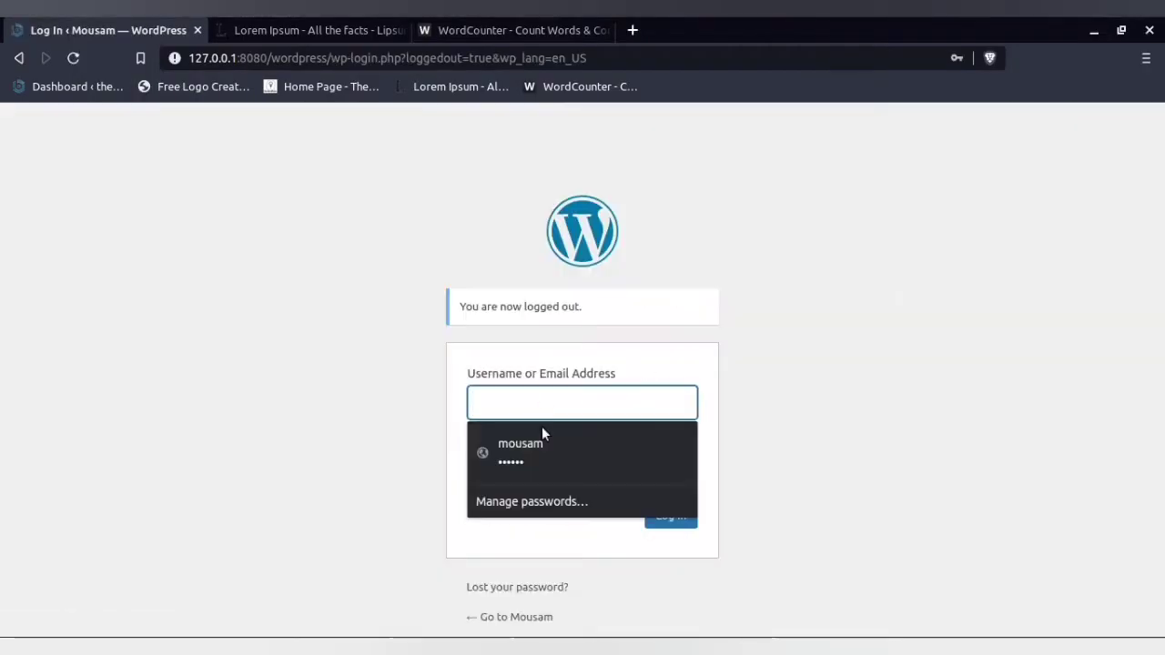
pyautogui.click(545, 446)
pyautogui.click(515, 513)
pyautogui.click(671, 515)
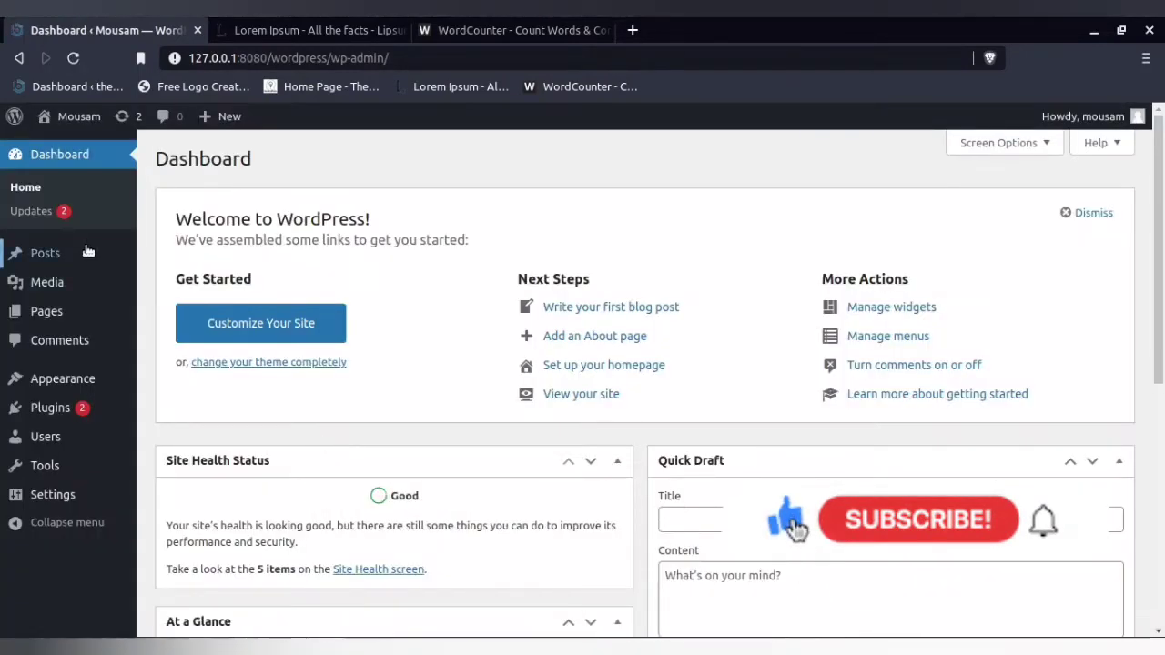
# - Open the General settings of the local WordPress site and load the site's front page in a new browser tab
pyautogui.moveTo(75, 496)
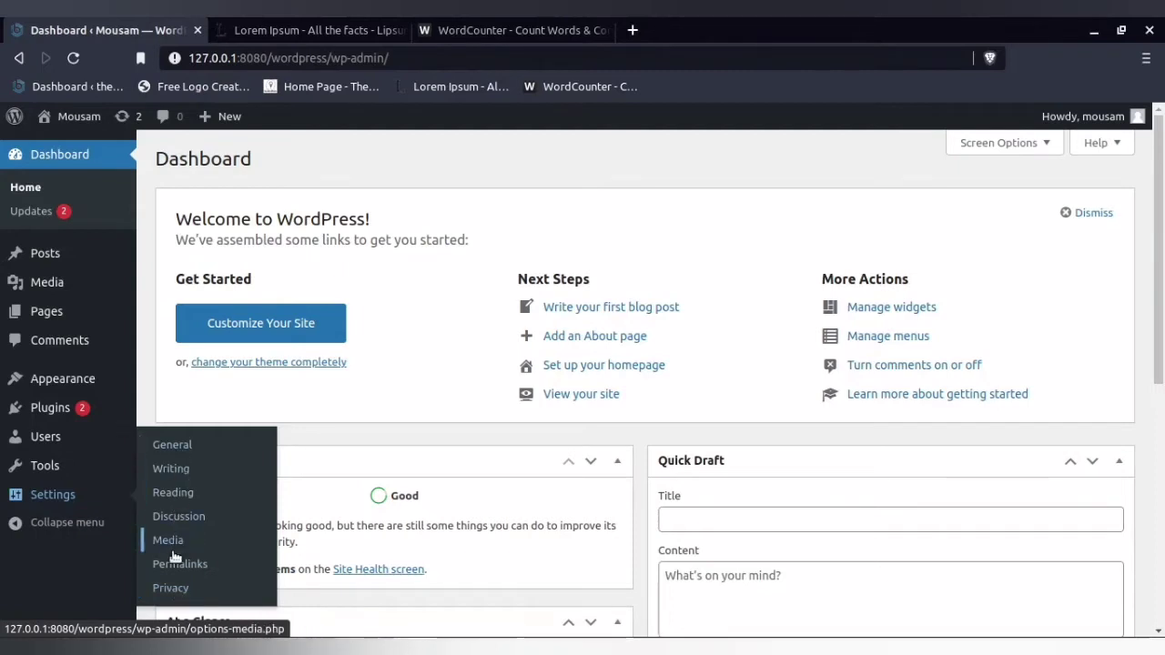
pyautogui.click(165, 444)
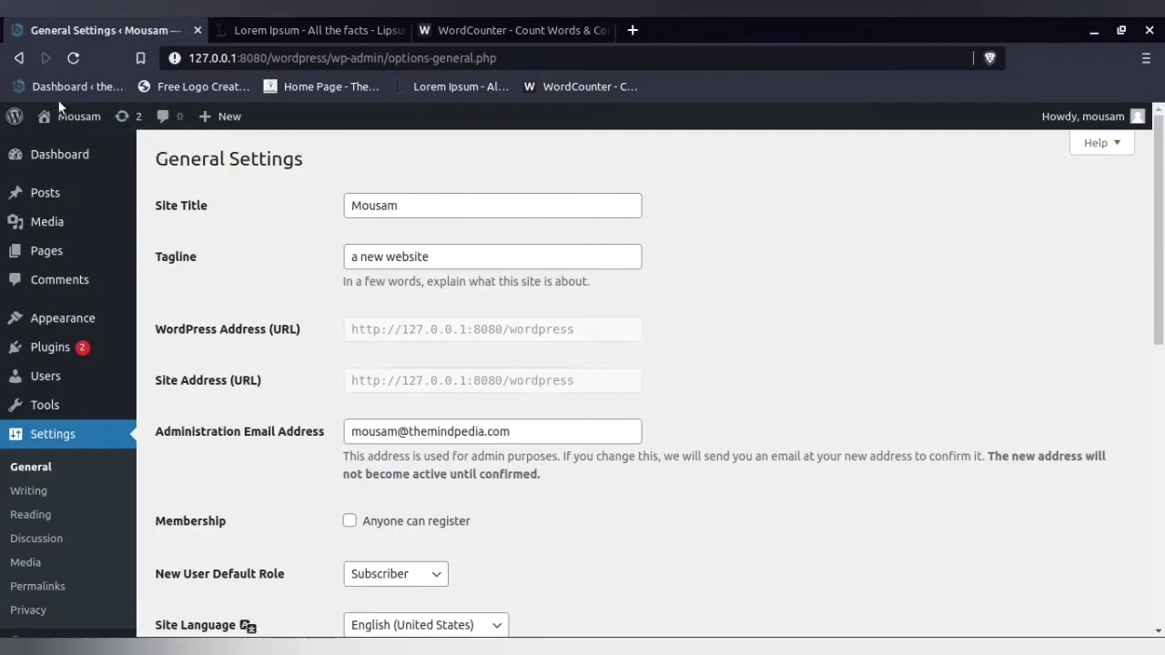
pyautogui.rightClick(60, 146)
pyautogui.click(146, 159)
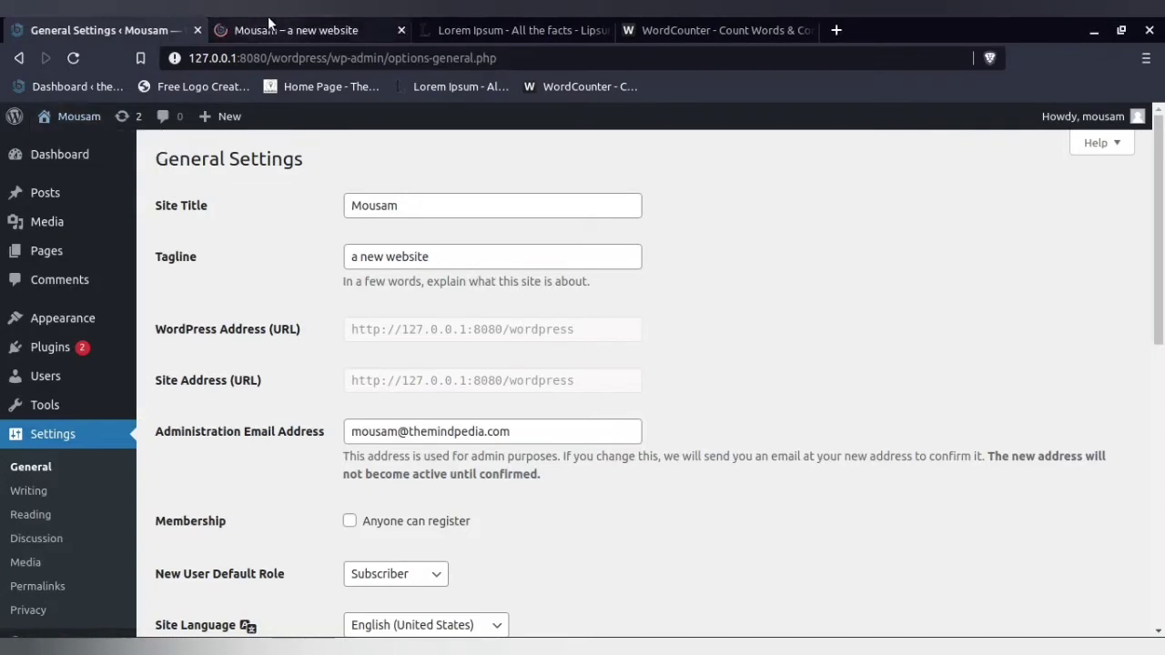
# - Highlight the Site Title and the Tagline "a new website" in the local site's General Settings
pyautogui.moveTo(412, 206); pyautogui.dragTo(330, 209)
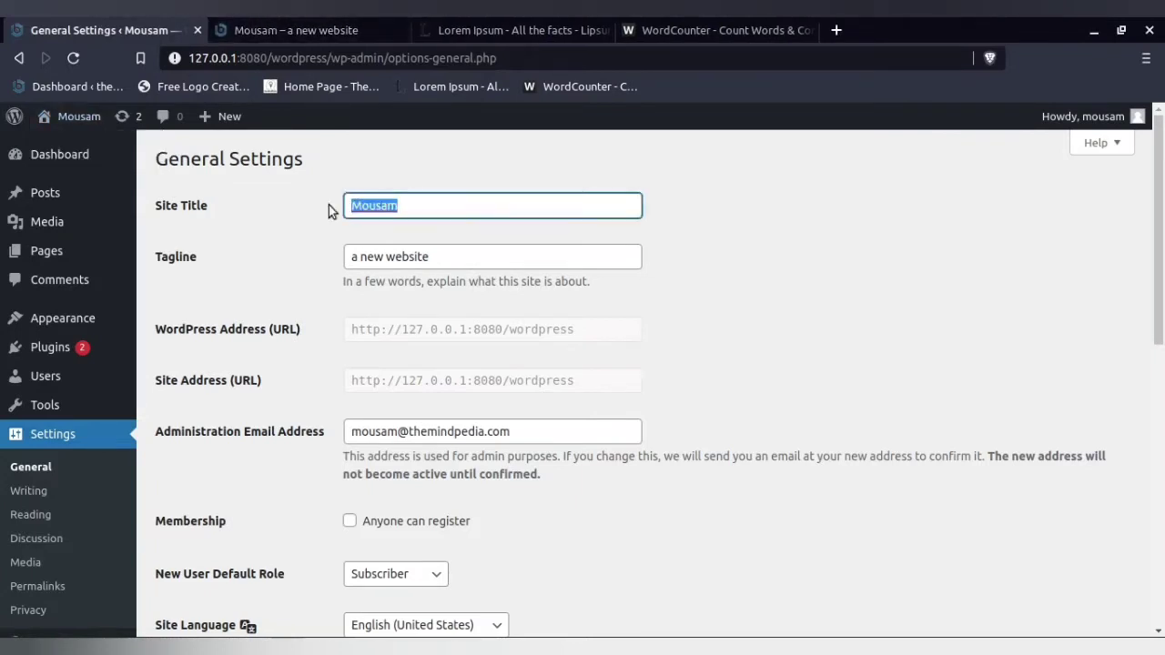
pyautogui.moveTo(409, 256); pyautogui.dragTo(301, 262)
pyautogui.click(301, 262)
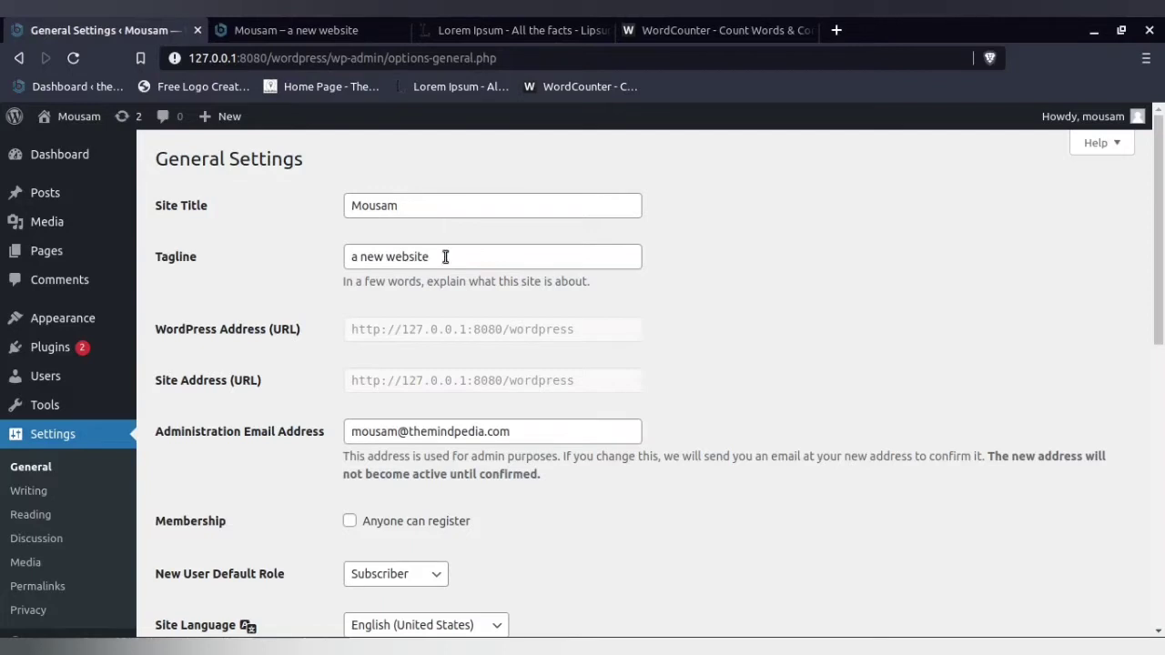
# - Switch to The MindPedia's General Settings, highlight its Site Title and the Tagline "Solopreneur's Guide To Success", and check its home page tab
pyautogui.moveTo(269, 642)
pyautogui.click(255, 583)
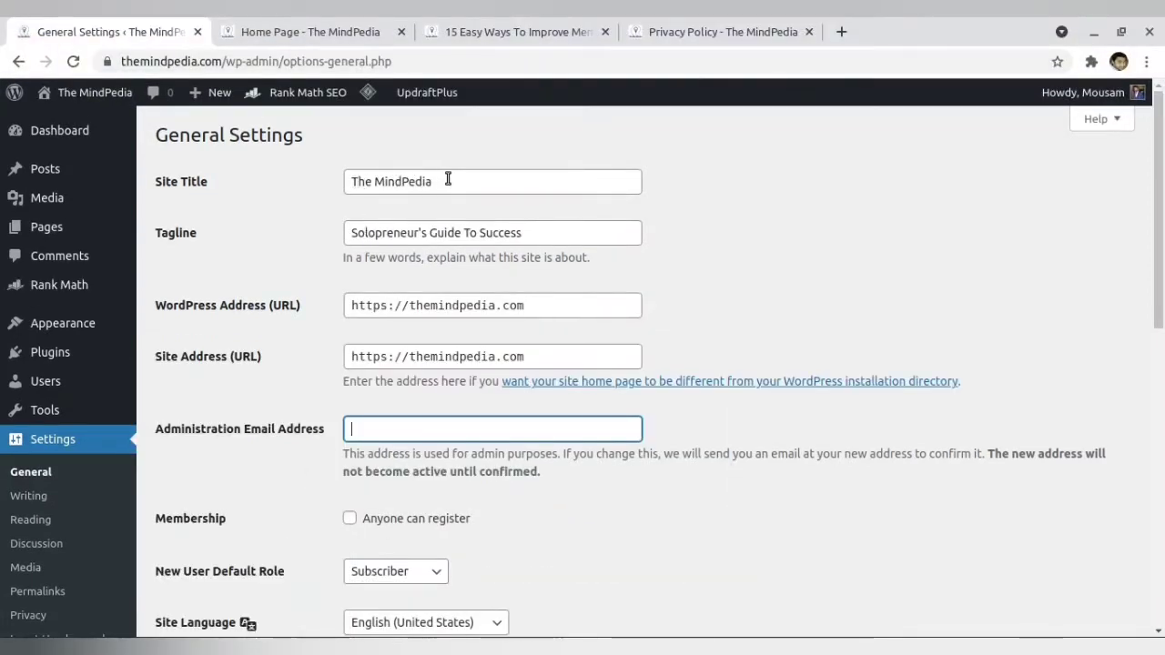
pyautogui.moveTo(442, 181); pyautogui.dragTo(335, 182)
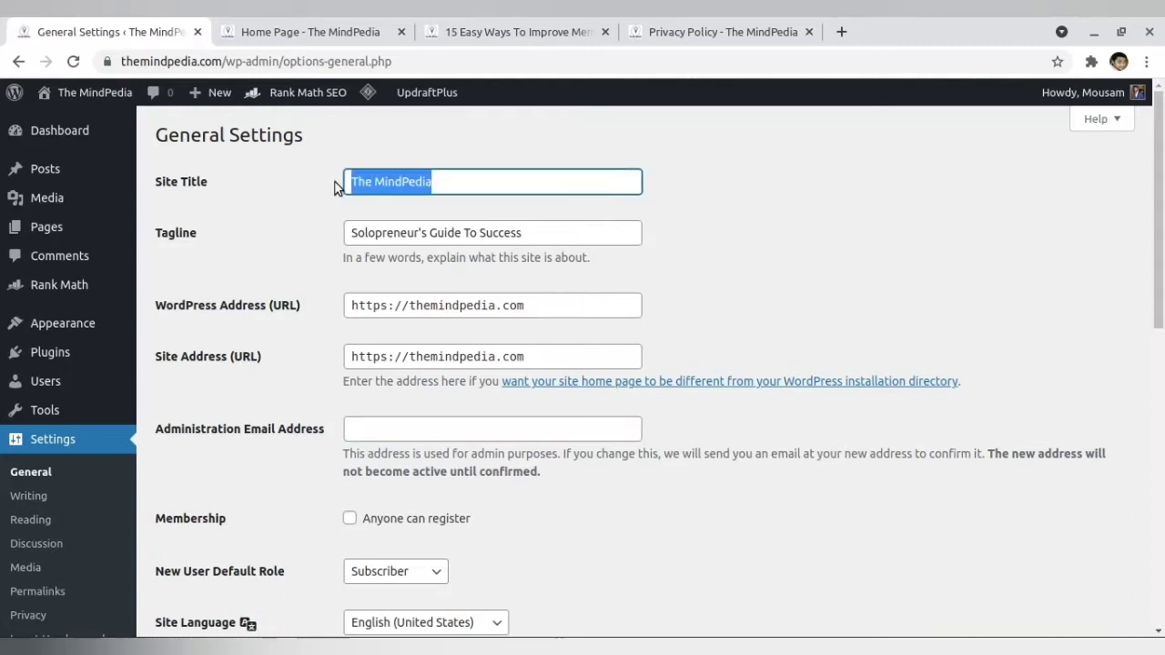
pyautogui.click(290, 202)
pyautogui.moveTo(447, 179); pyautogui.dragTo(325, 185)
pyautogui.click(273, 30)
pyautogui.click(150, 35)
pyautogui.moveTo(536, 234); pyautogui.dragTo(342, 234)
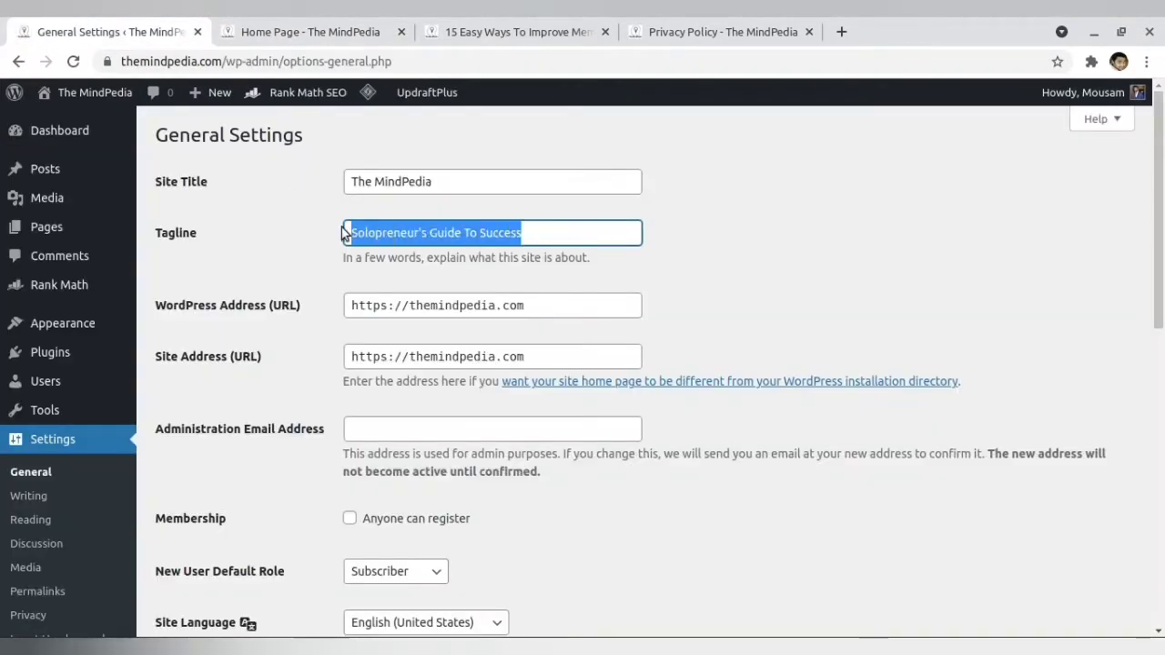
pyautogui.click(298, 250)
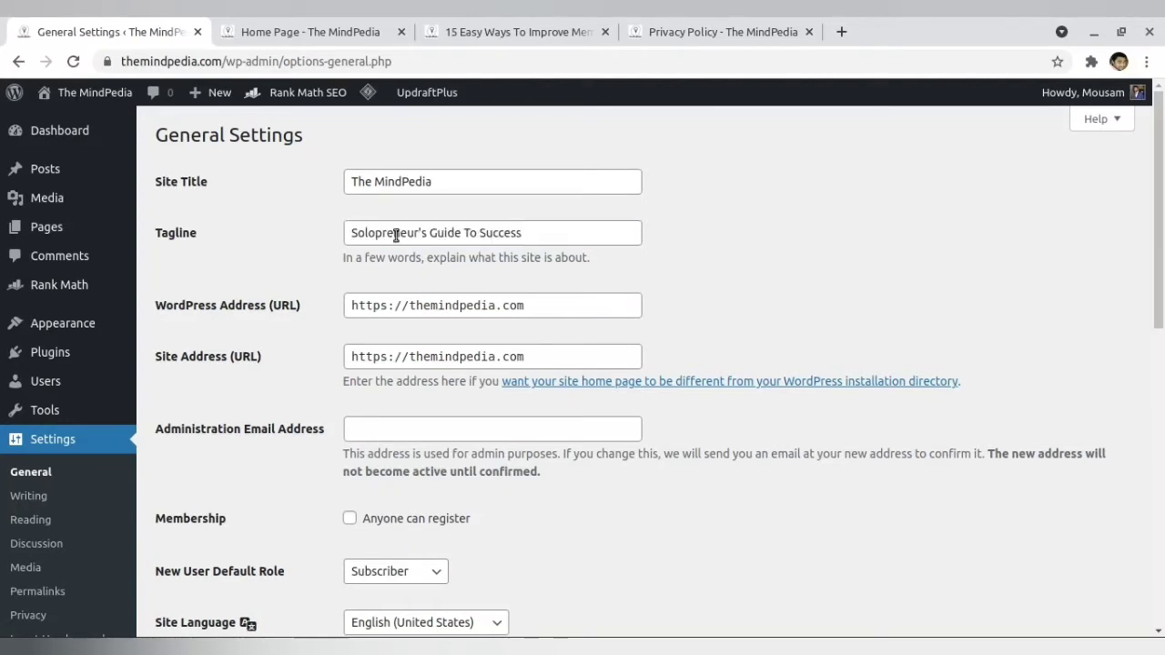
# - Highlight the Tagline in The MindPedia's General Settings, look through its home page, and view the Self Improvement category page
pyautogui.moveTo(416, 235); pyautogui.dragTo(347, 232)
pyautogui.click(217, 250)
pyautogui.click(282, 34)
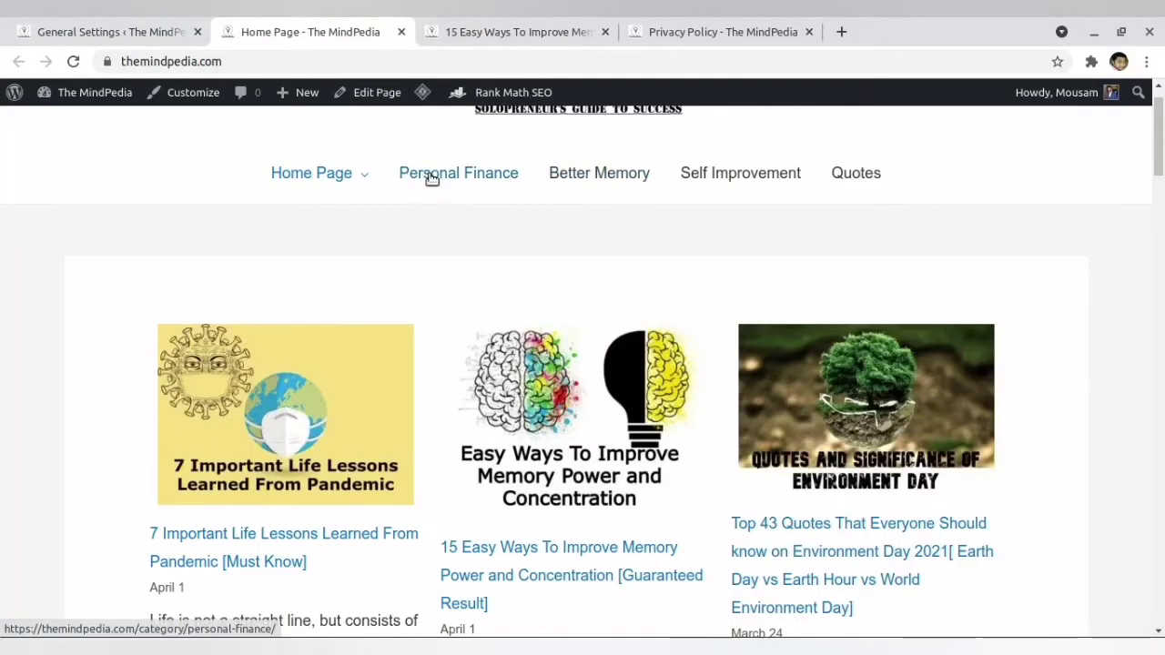
pyautogui.scroll(-12, 604, 356)
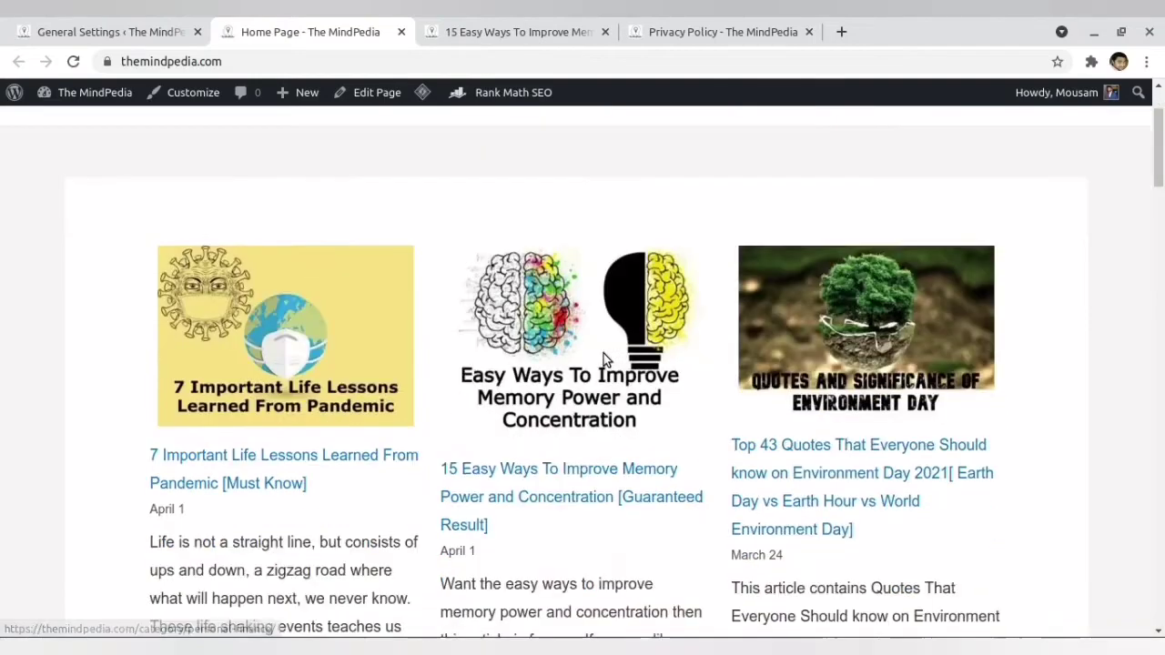
pyautogui.scroll(-10, 603, 353)
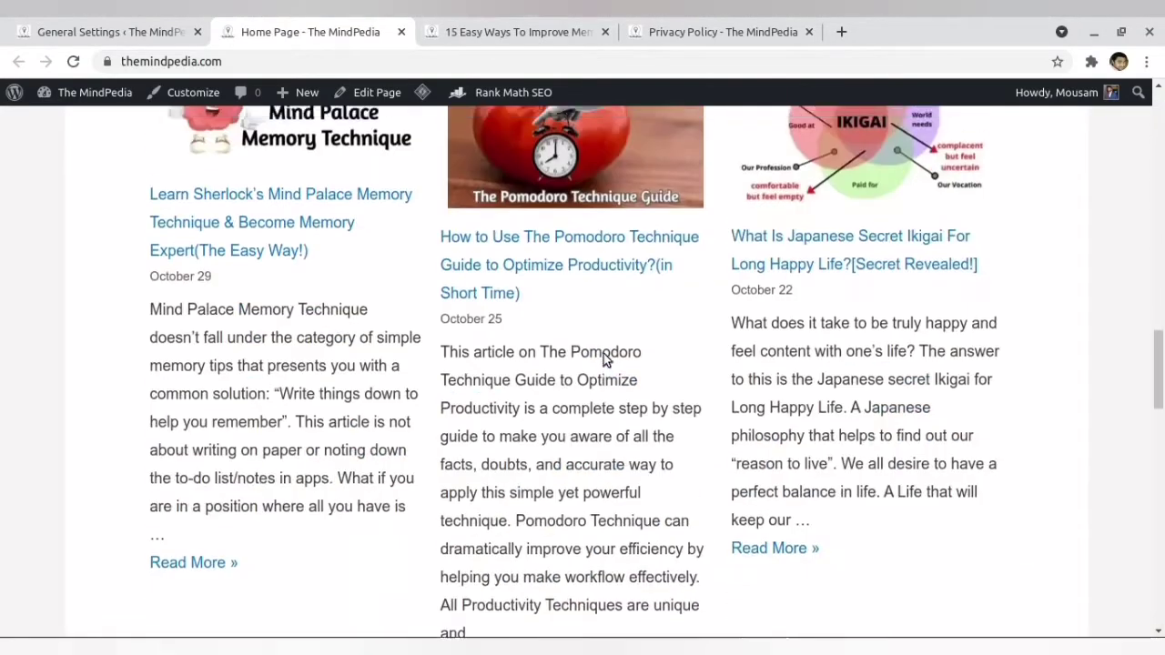
pyautogui.scroll(5, 603, 353)
pyautogui.scroll(15, 603, 353)
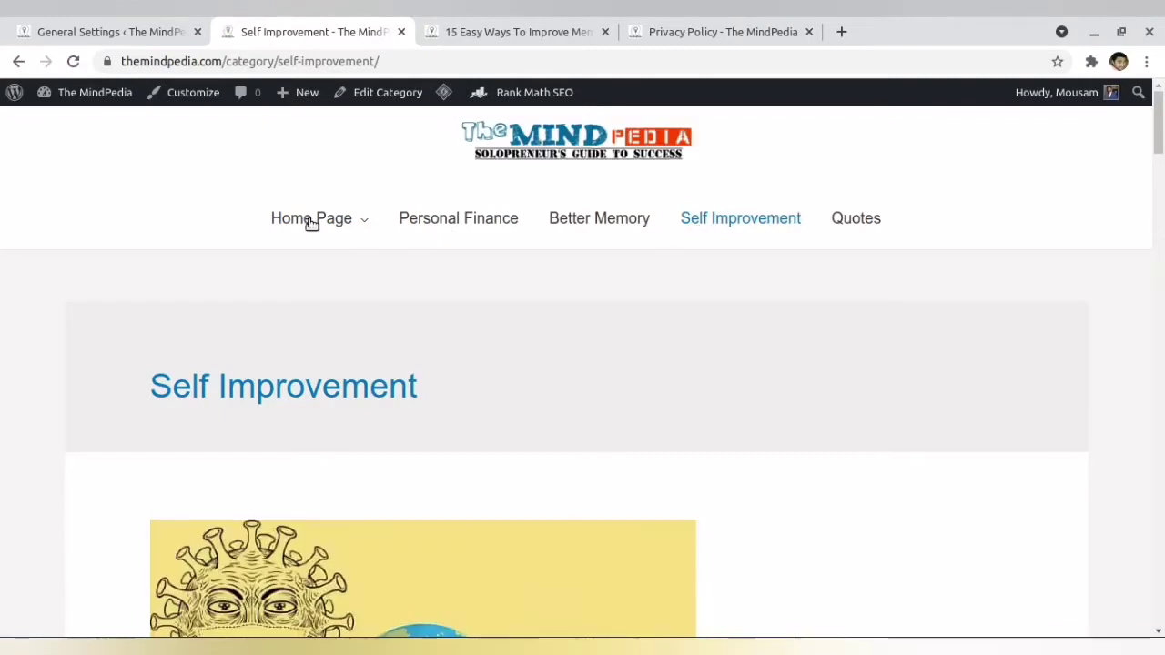
# - Switch from The MindPedia's General Settings to the local site and compare its General Settings with its front page
pyautogui.click(34, 26)
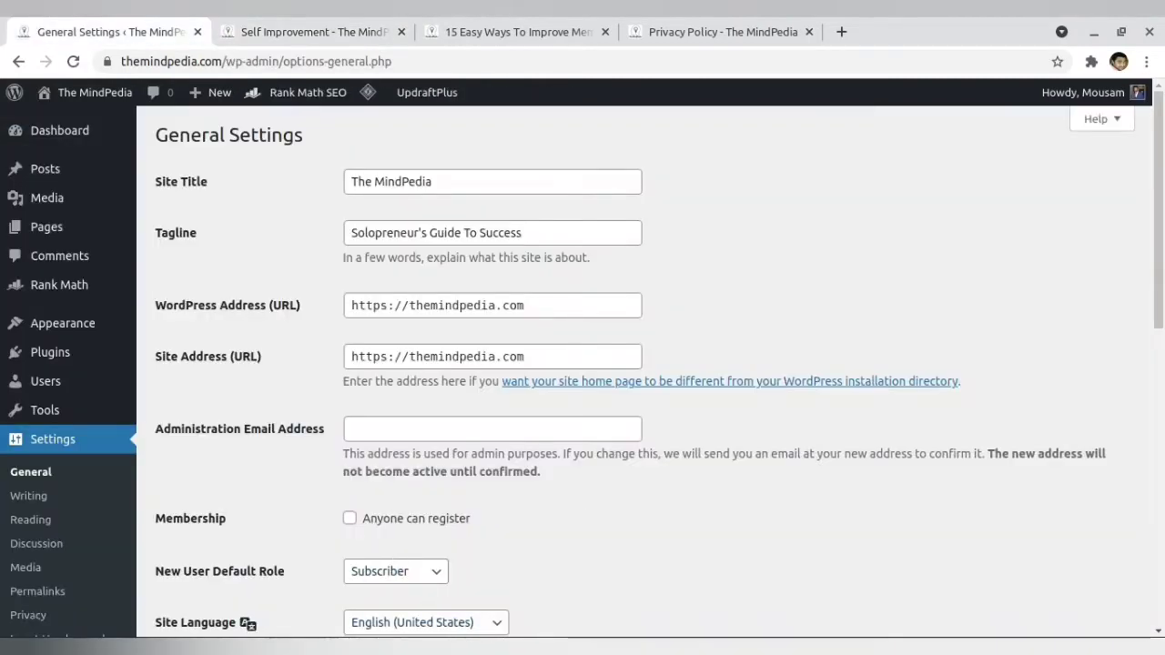
pyautogui.click(335, 644)
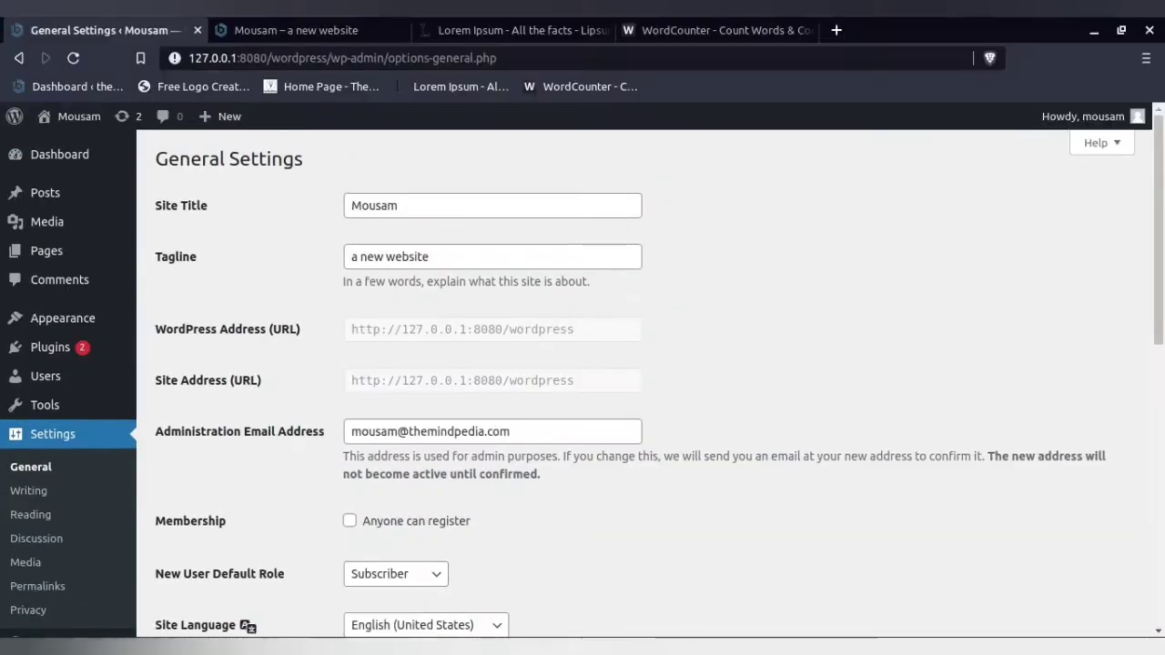
pyautogui.click(274, 16)
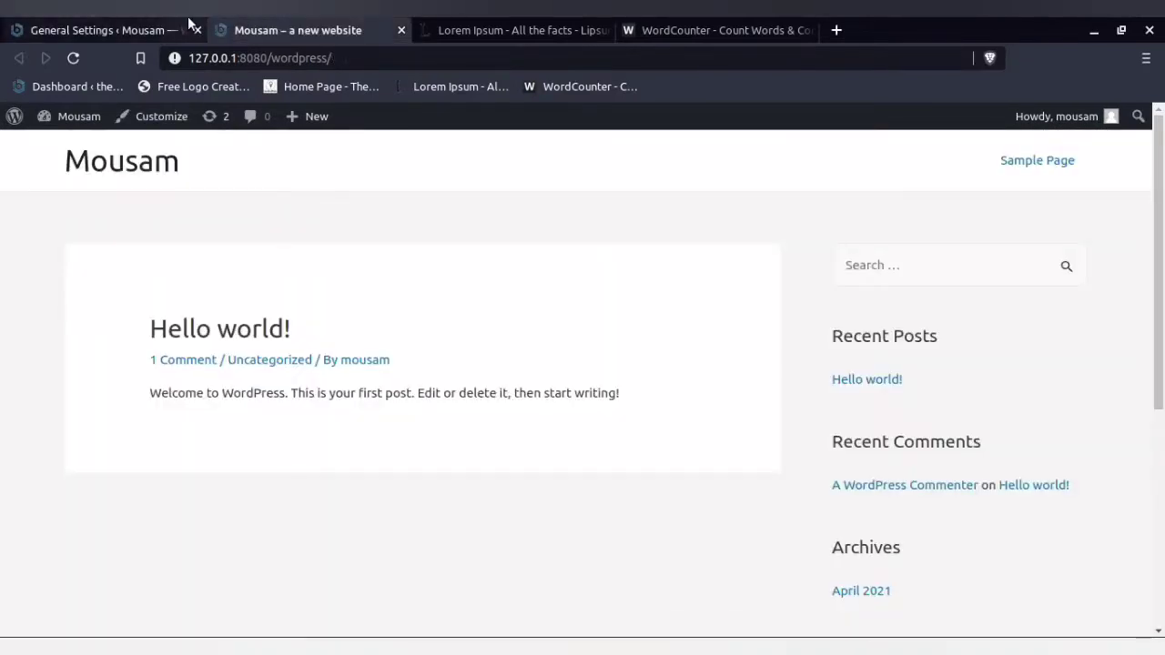
pyautogui.click(110, 23)
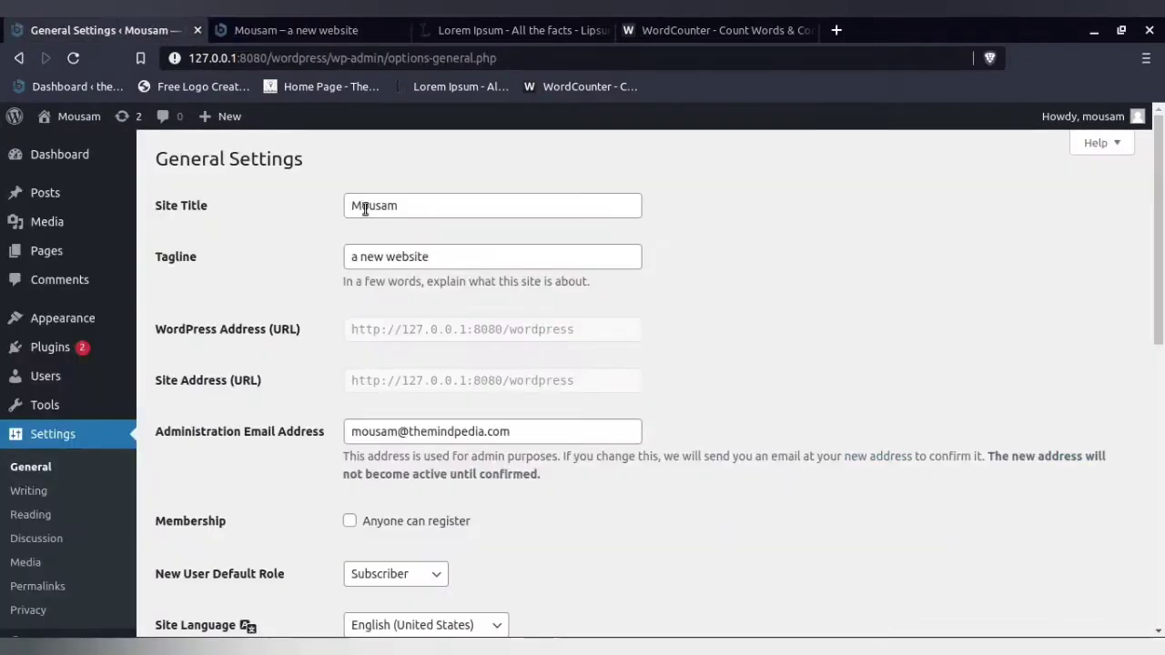
pyautogui.click(338, 29)
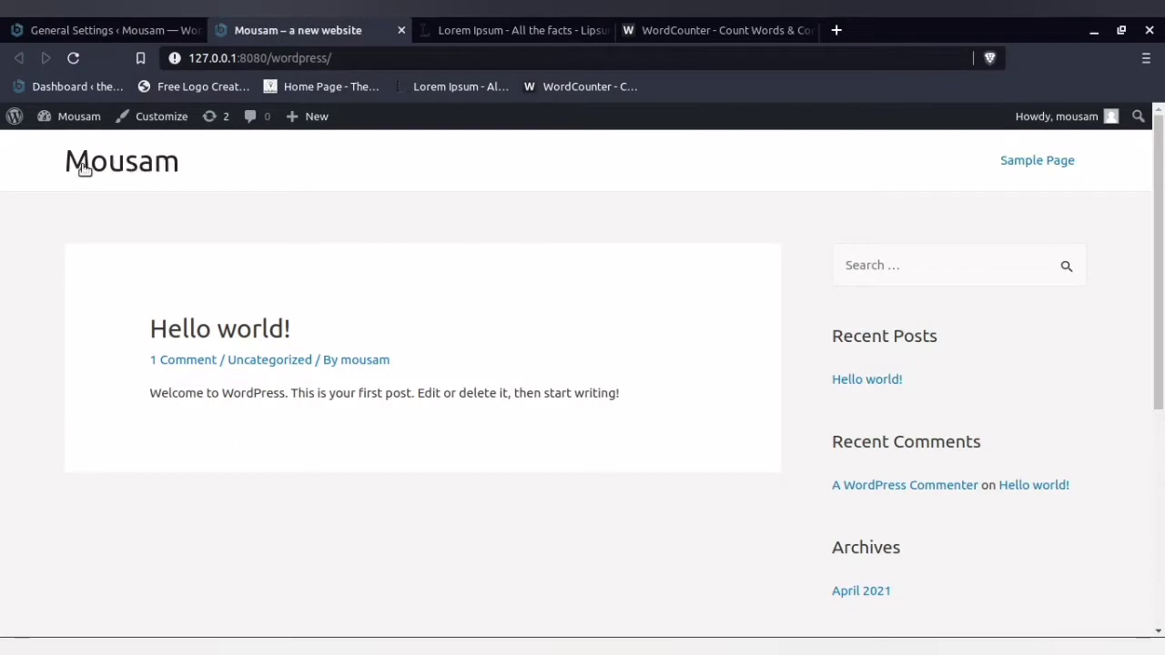
# - Highlight the local site's Site Title, save the General Settings, and reload the front page
pyautogui.click(128, 23)
pyautogui.moveTo(421, 209); pyautogui.dragTo(190, 212)
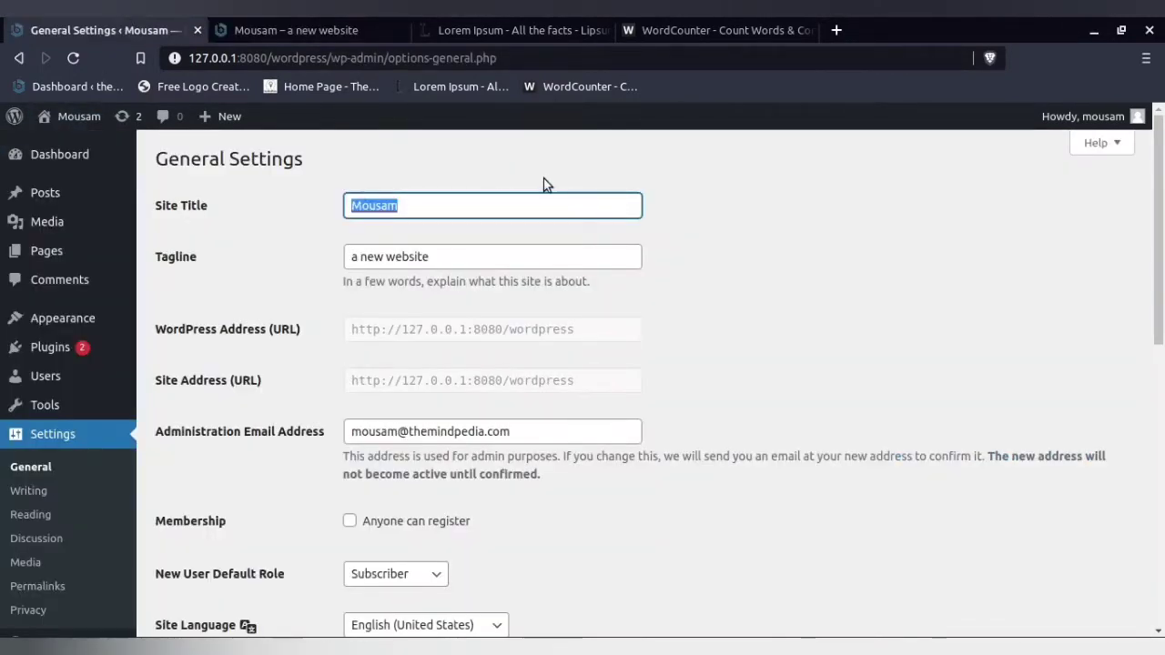
pyautogui.scroll(-3, 248, 604)
pyautogui.scroll(-9, 248, 598)
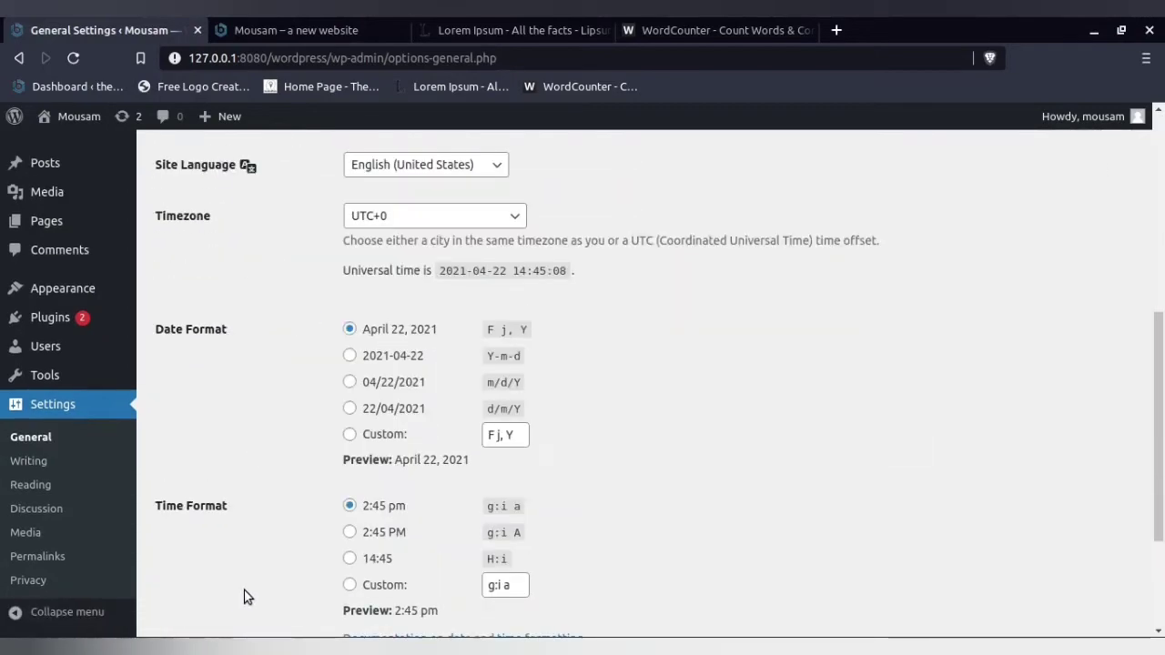
pyautogui.click(204, 550)
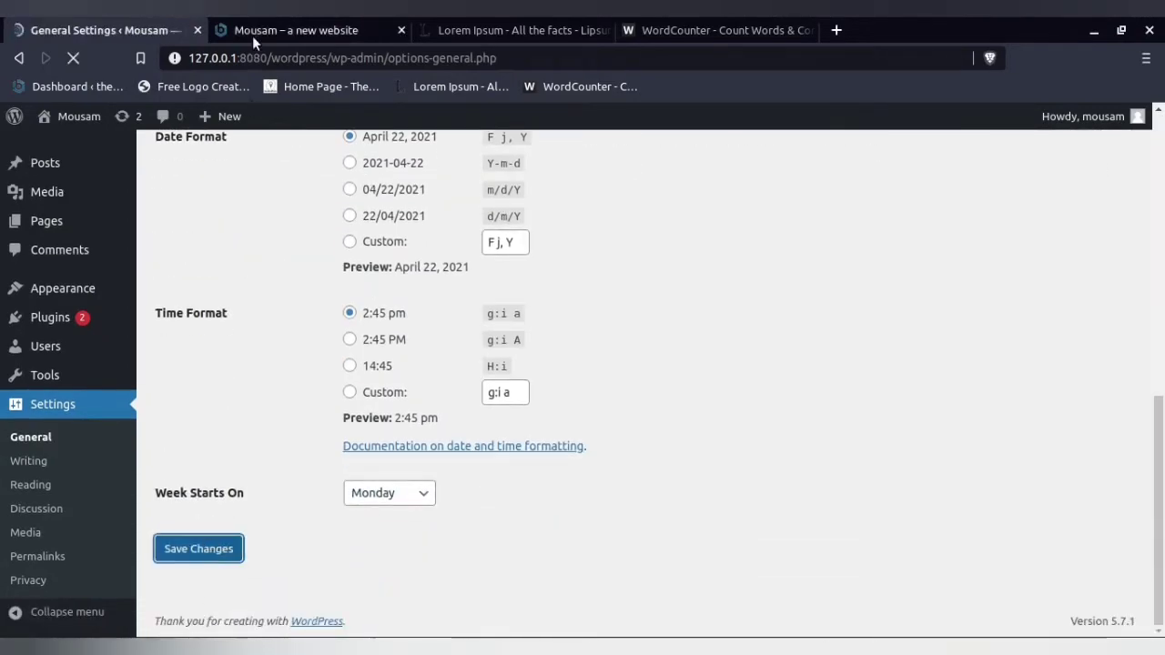
pyautogui.click(268, 20)
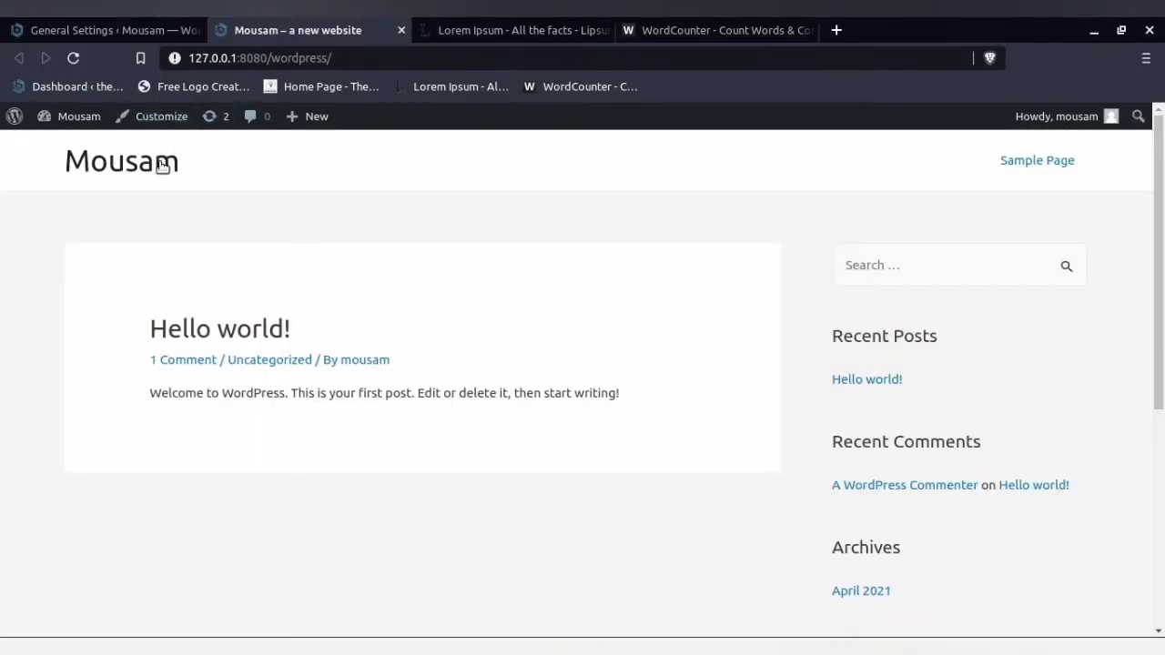
pyautogui.click(75, 57)
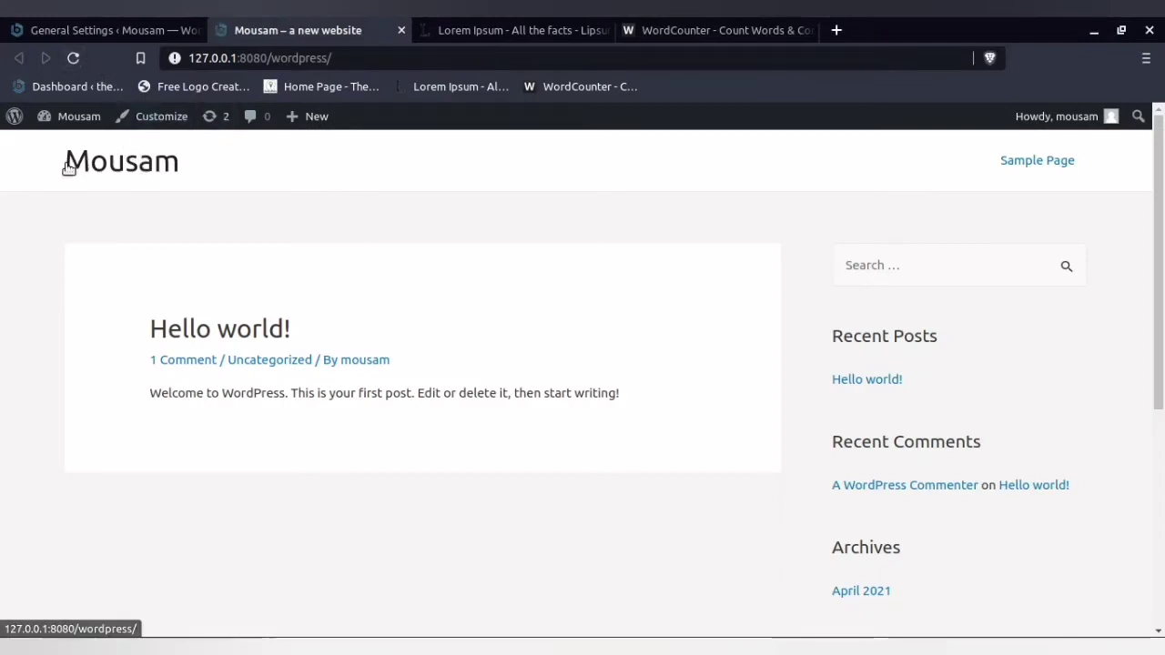
# - Highlight the Tagline "a new website" in the local General Settings and look for it on the front page
pyautogui.click(109, 30)
pyautogui.scroll(-2, 238, 272)
pyautogui.scroll(2, 239, 273)
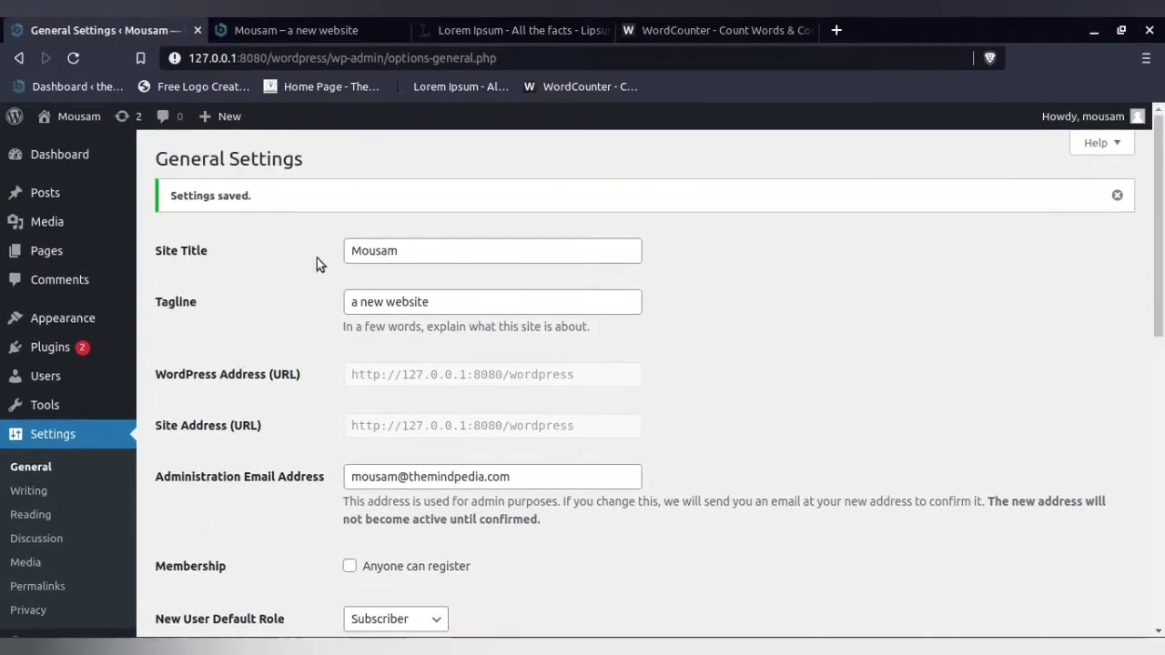
pyautogui.moveTo(434, 300); pyautogui.dragTo(358, 307)
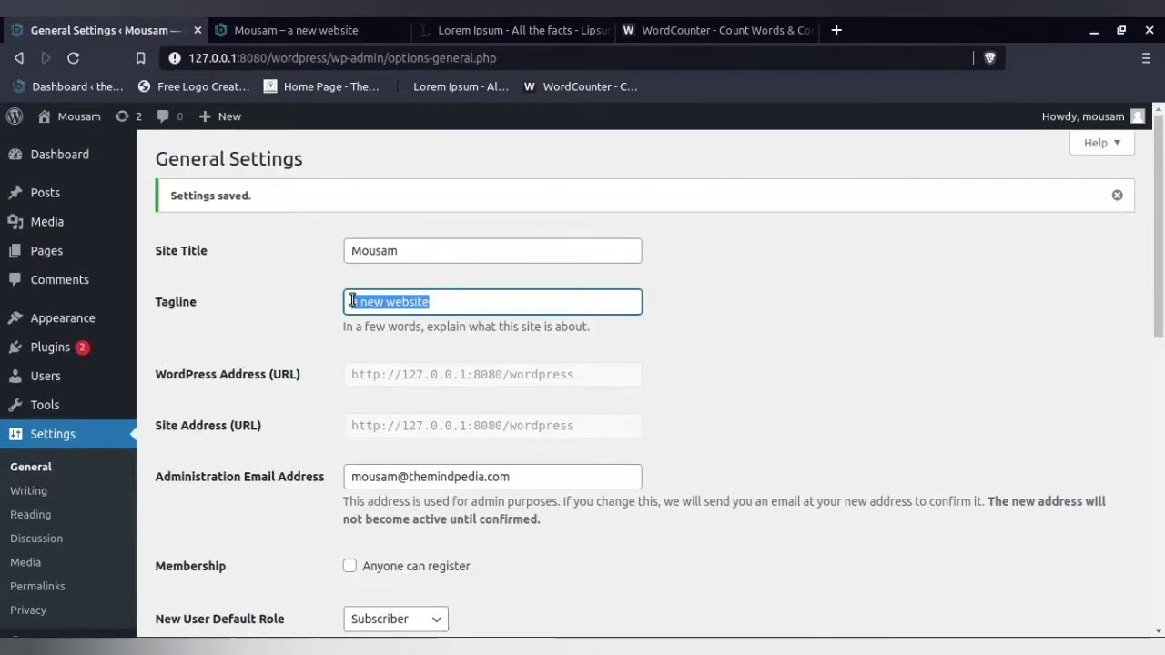
pyautogui.click(272, 22)
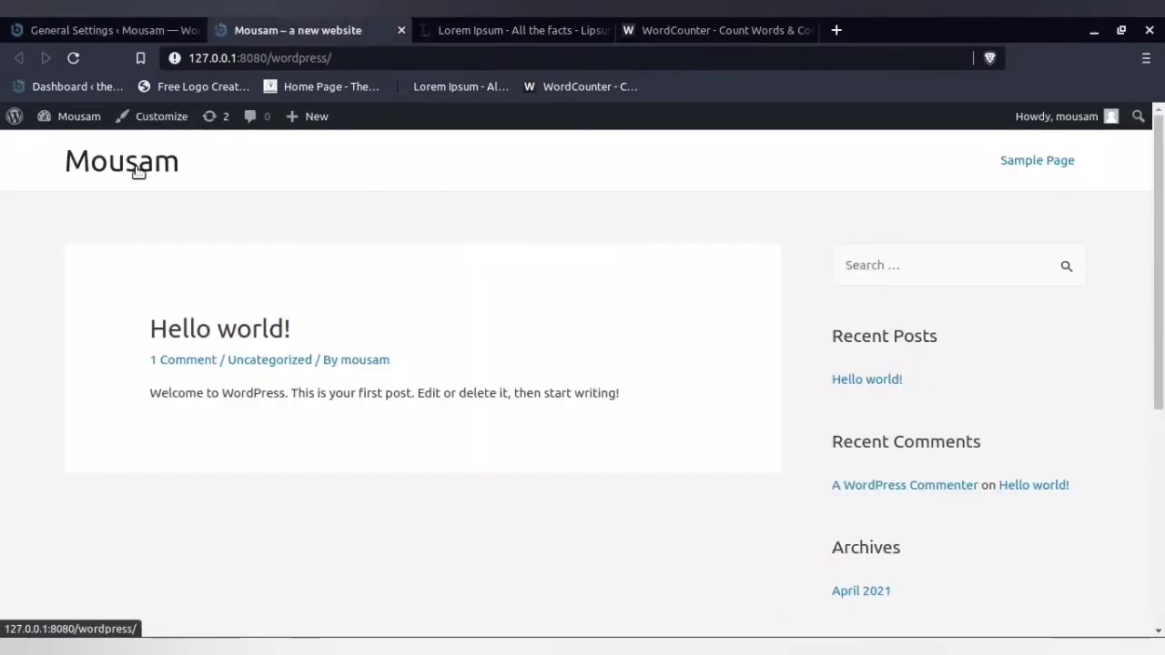
pyautogui.click(79, 23)
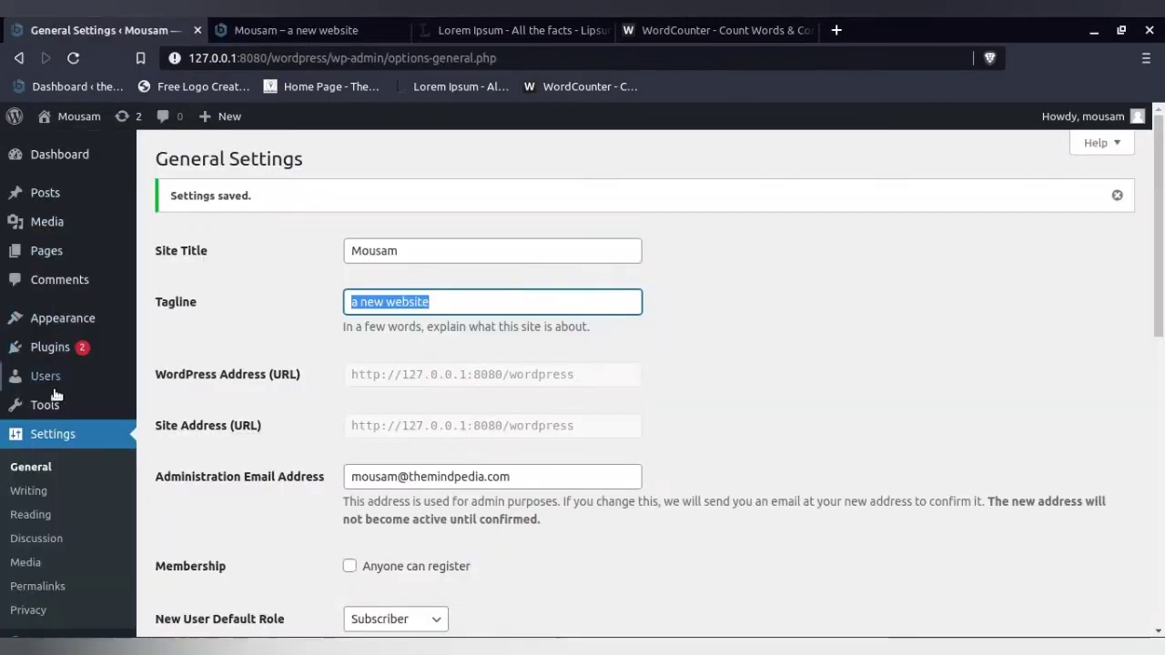
# - Turn on Display Site Tagline in the Logo settings of the theme Customizer's Header Builder and publish the change
pyautogui.moveTo(73, 317)
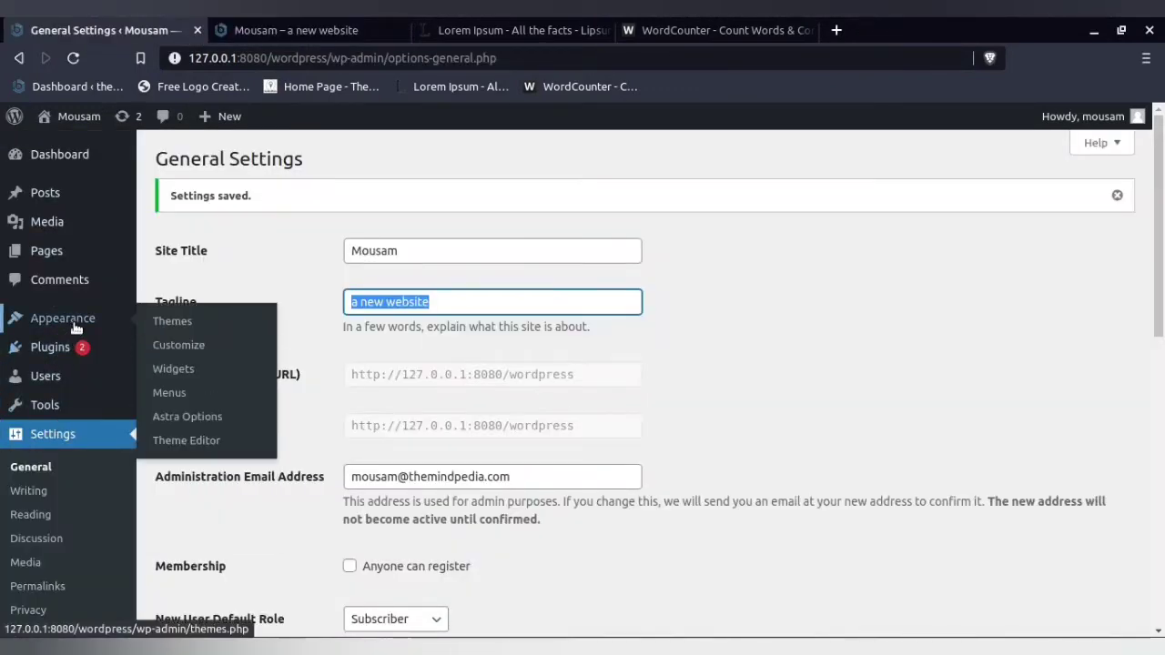
pyautogui.click(169, 352)
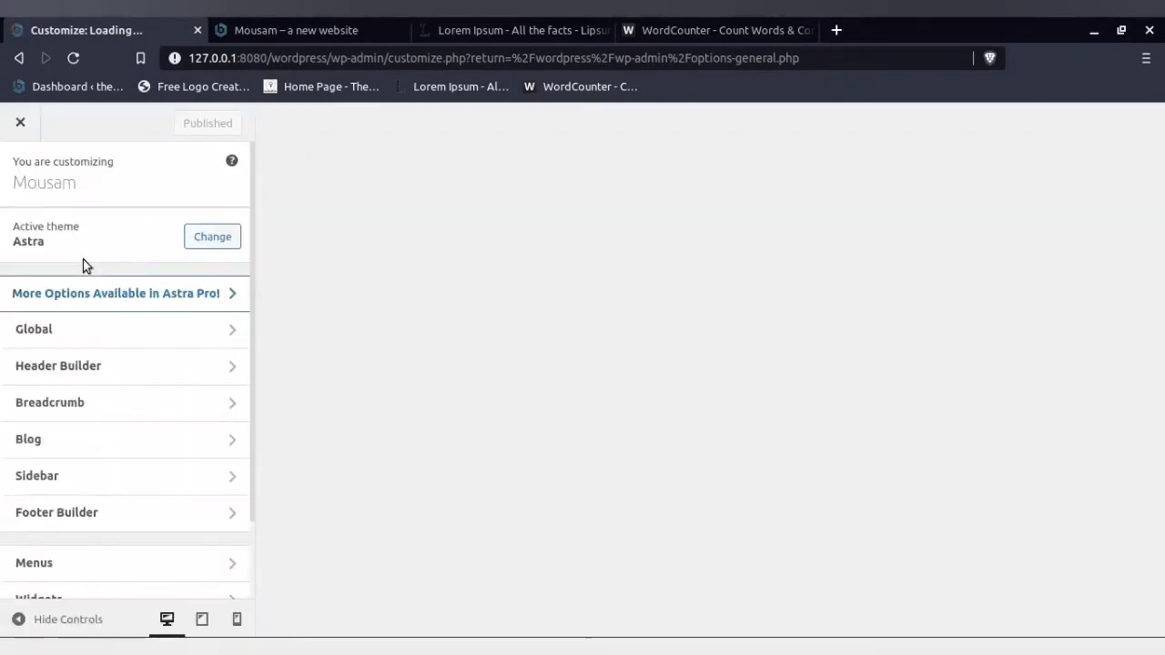
pyautogui.scroll(-2, 84, 262)
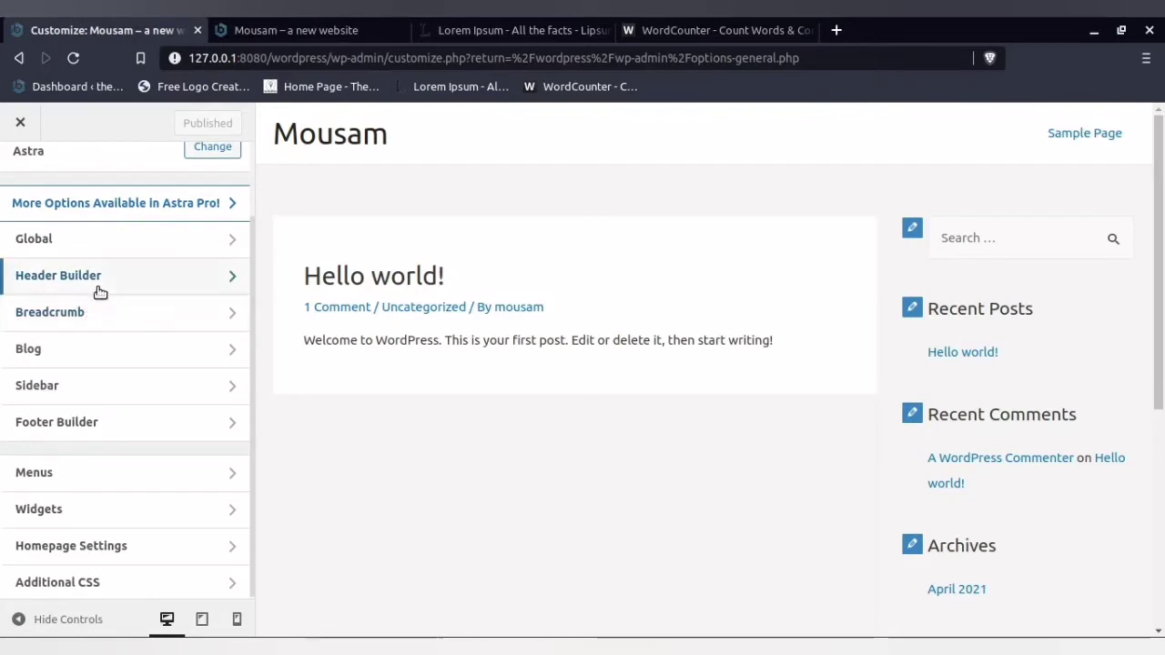
pyautogui.click(98, 288)
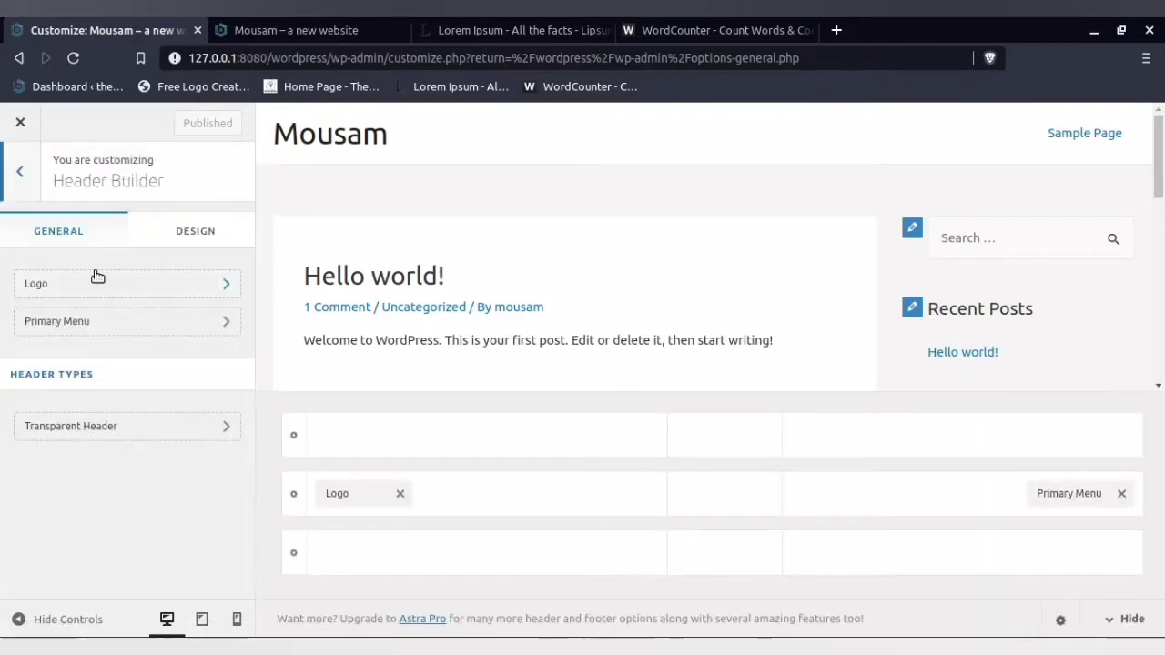
pyautogui.click(94, 287)
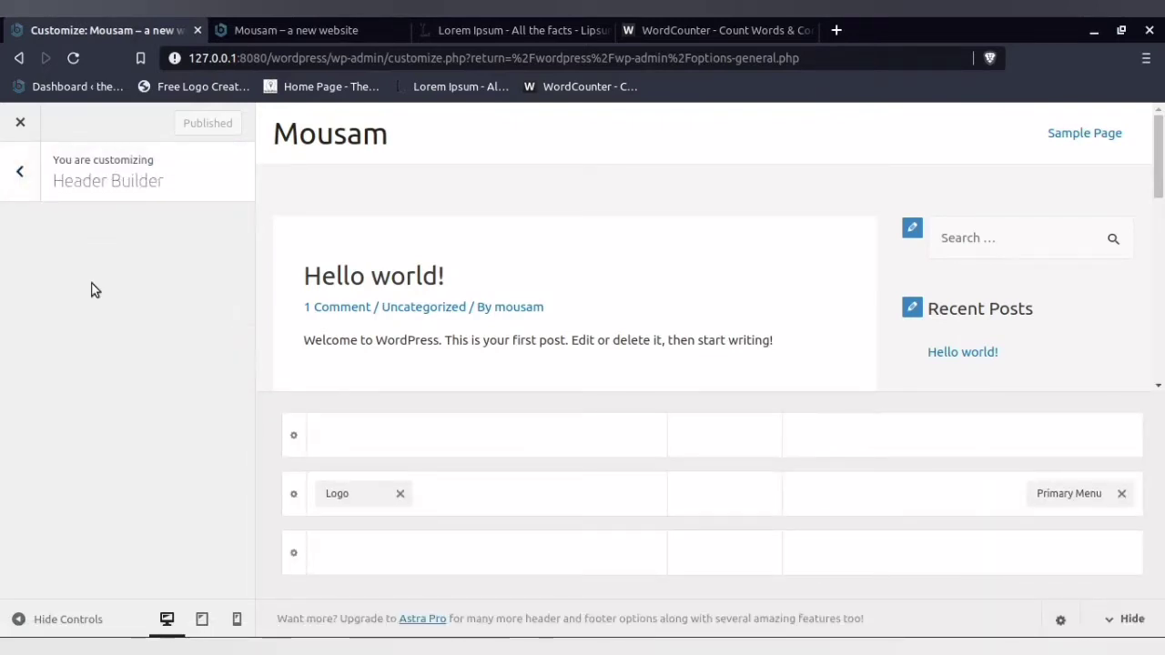
pyautogui.scroll(-1, 96, 290)
pyautogui.scroll(-3, 96, 289)
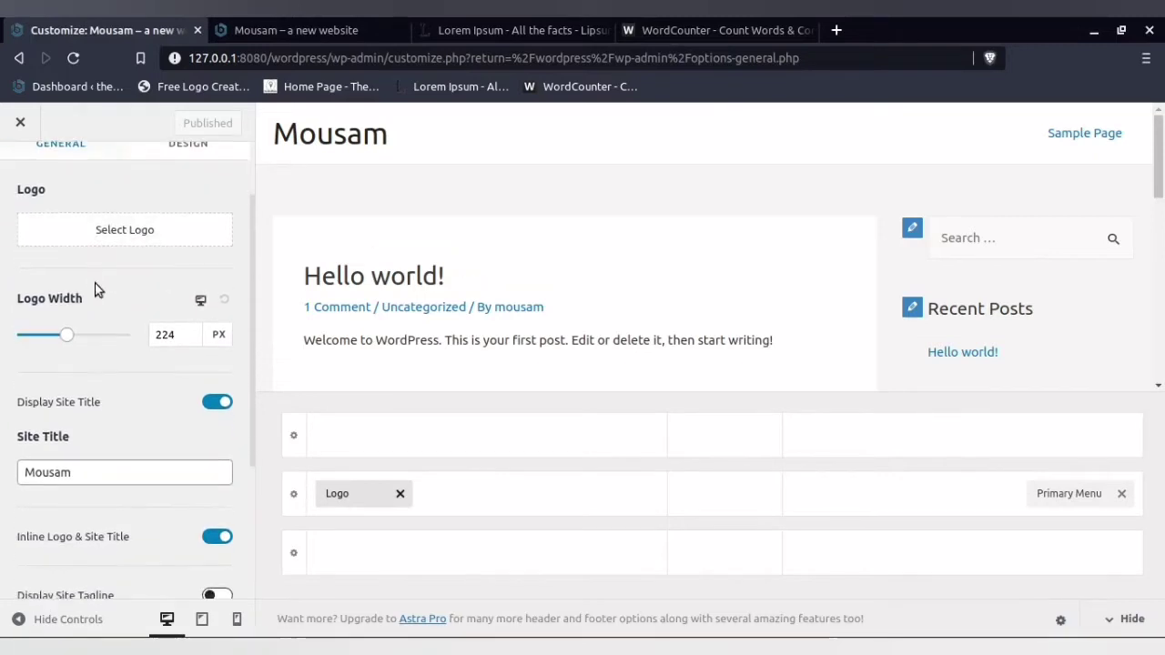
pyautogui.click(217, 461)
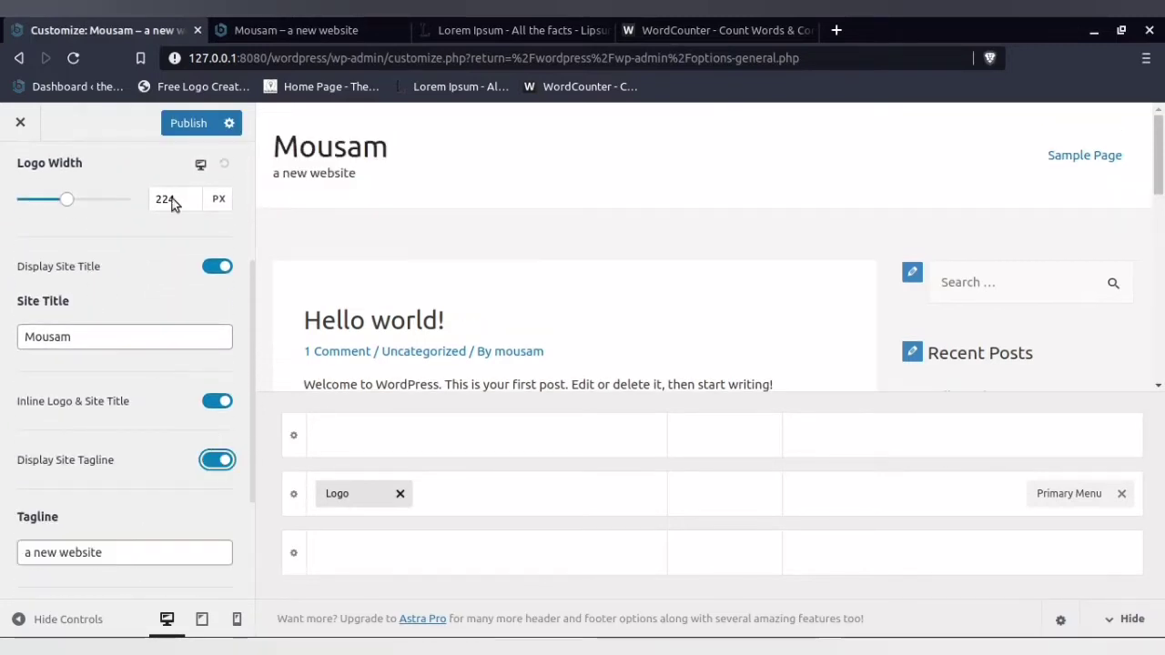
pyautogui.click(183, 125)
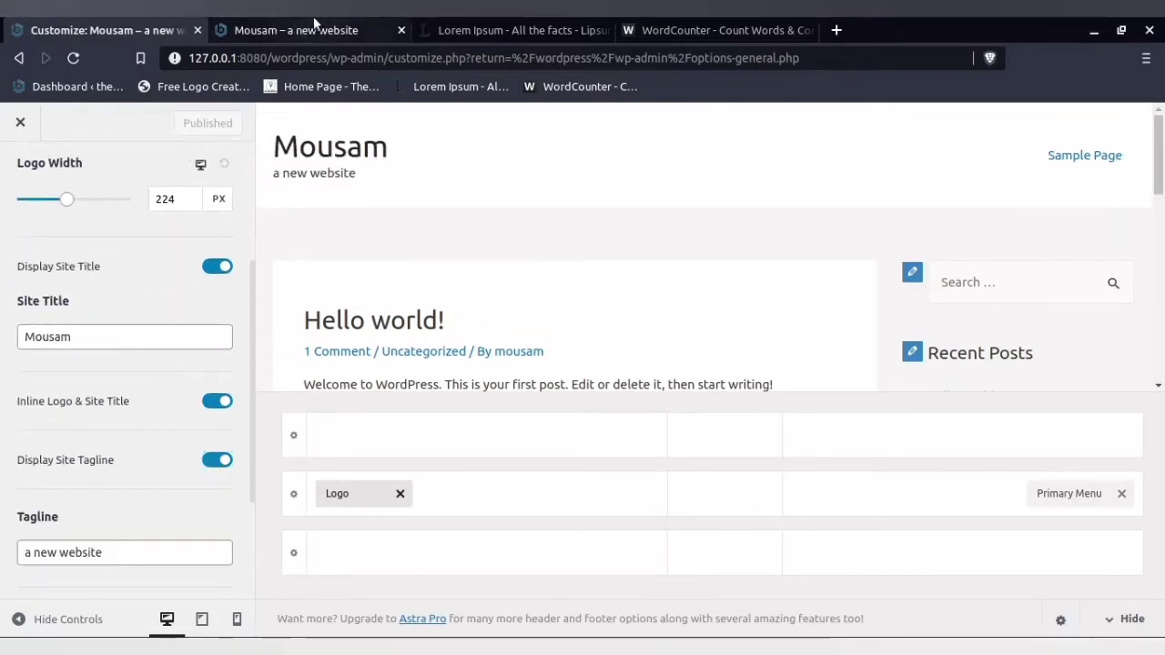
# - Reload the local front page to check the tagline in the header, and close the Customizer to return to General Settings
pyautogui.click(259, 25)
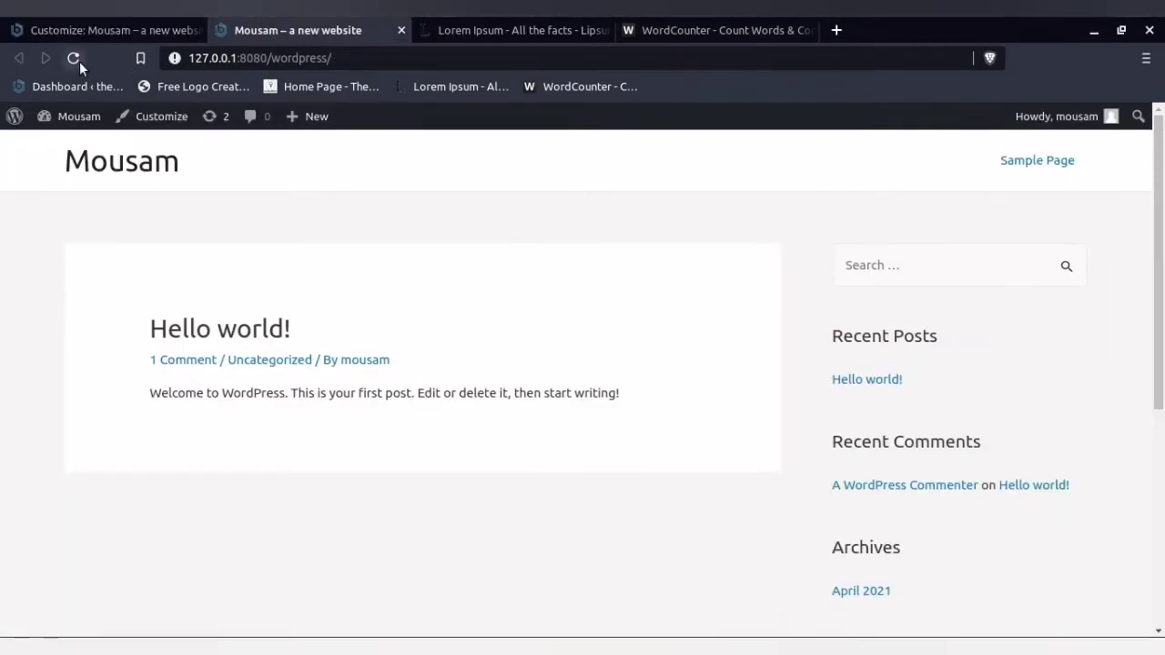
pyautogui.click(76, 59)
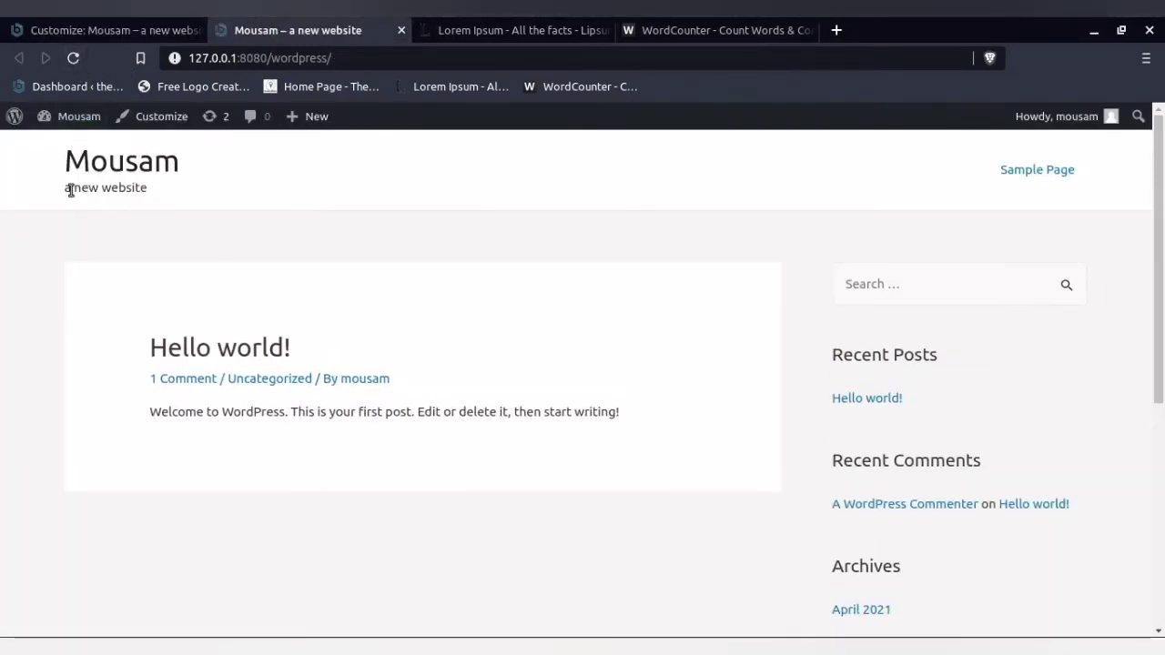
pyautogui.click(122, 192)
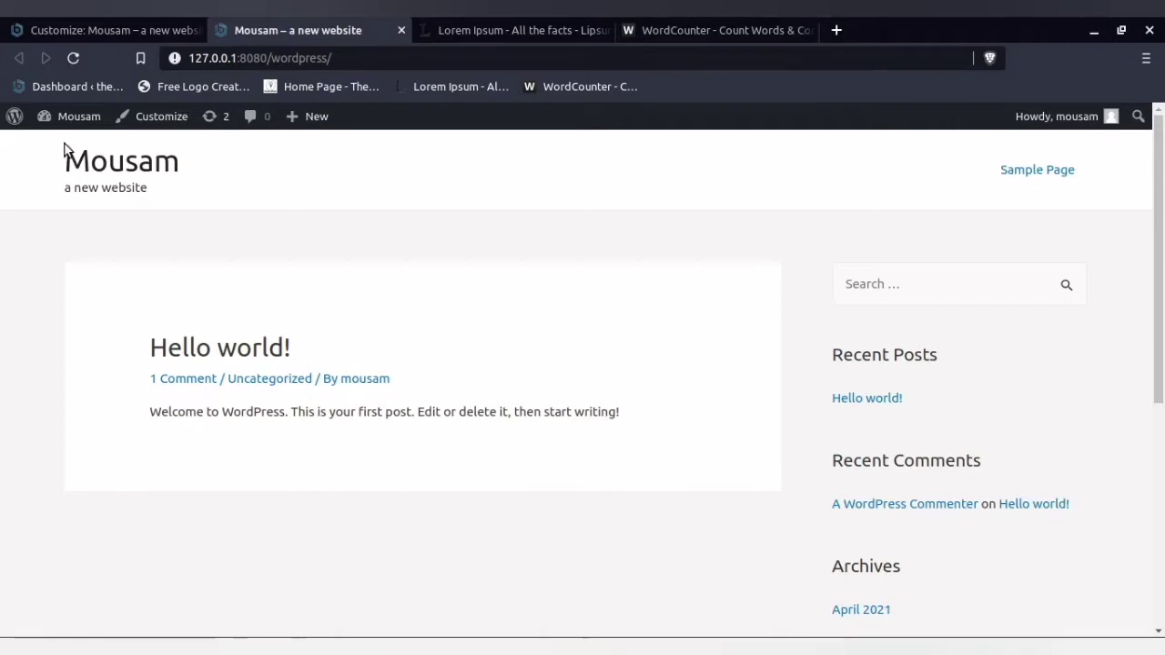
pyautogui.click(67, 22)
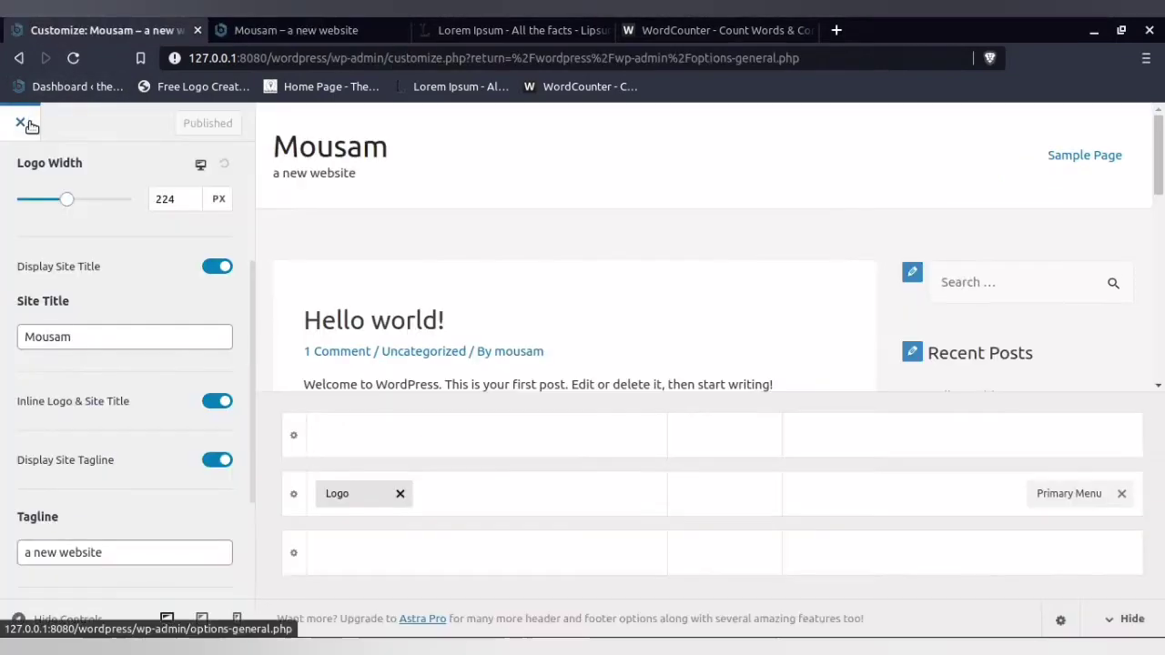
pyautogui.click(22, 119)
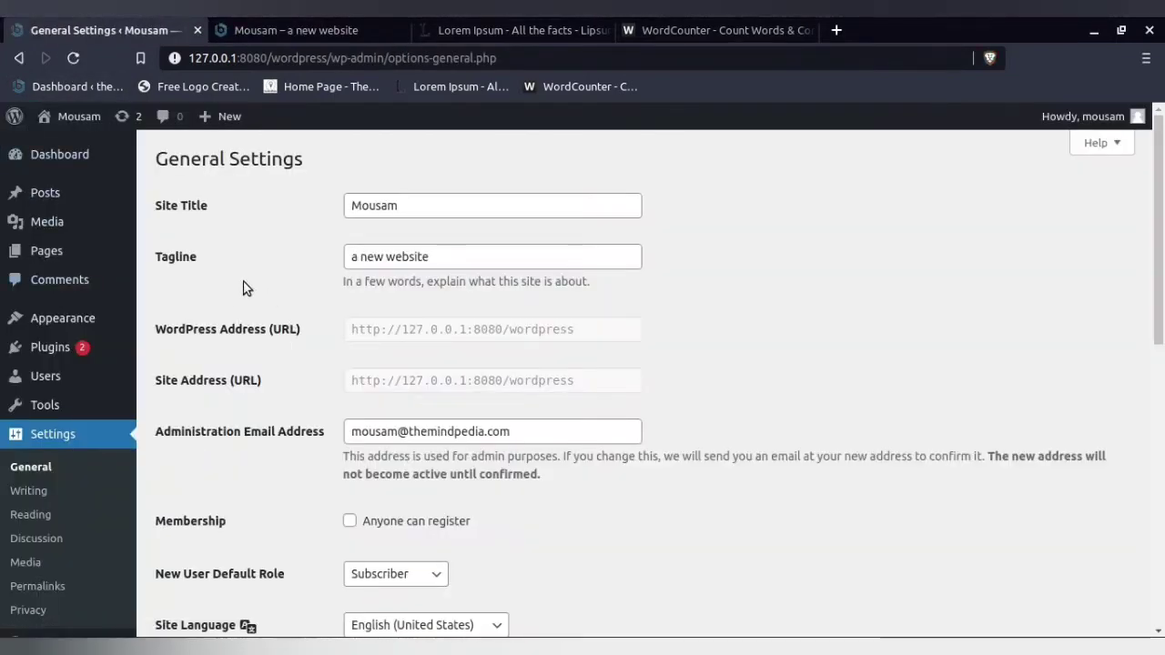
pyautogui.click(301, 27)
pyautogui.click(59, 23)
# - Set the Tagline to "dasdasdasd" in General Settings, save the change, and reload the local front page
pyautogui.click(455, 259)
pyautogui.moveTo(455, 260); pyautogui.dragTo(299, 251)
pyautogui.write('dasdasdas')
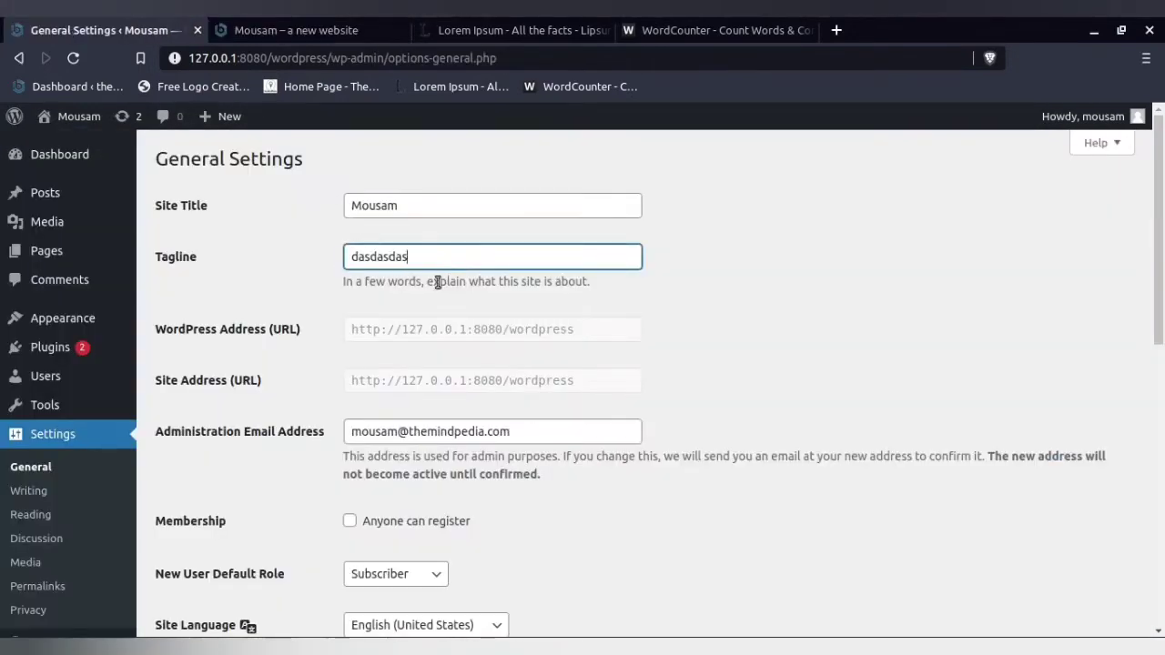
pyautogui.scroll(-10, 265, 466)
pyautogui.click(229, 553)
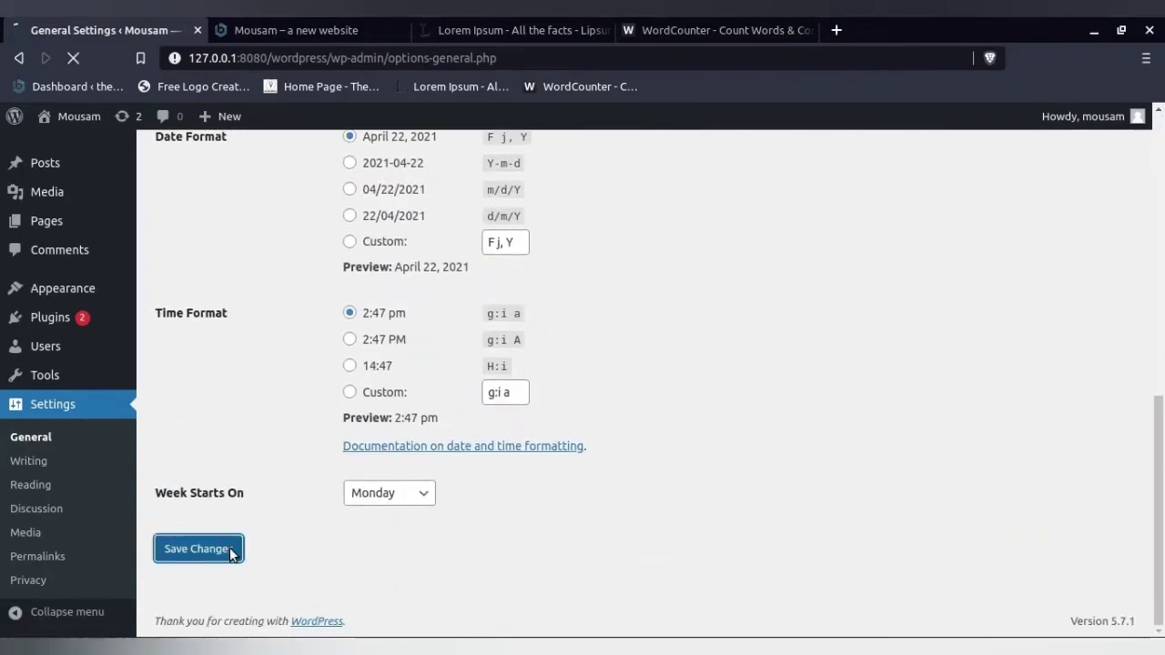
pyautogui.click(259, 21)
pyautogui.click(75, 58)
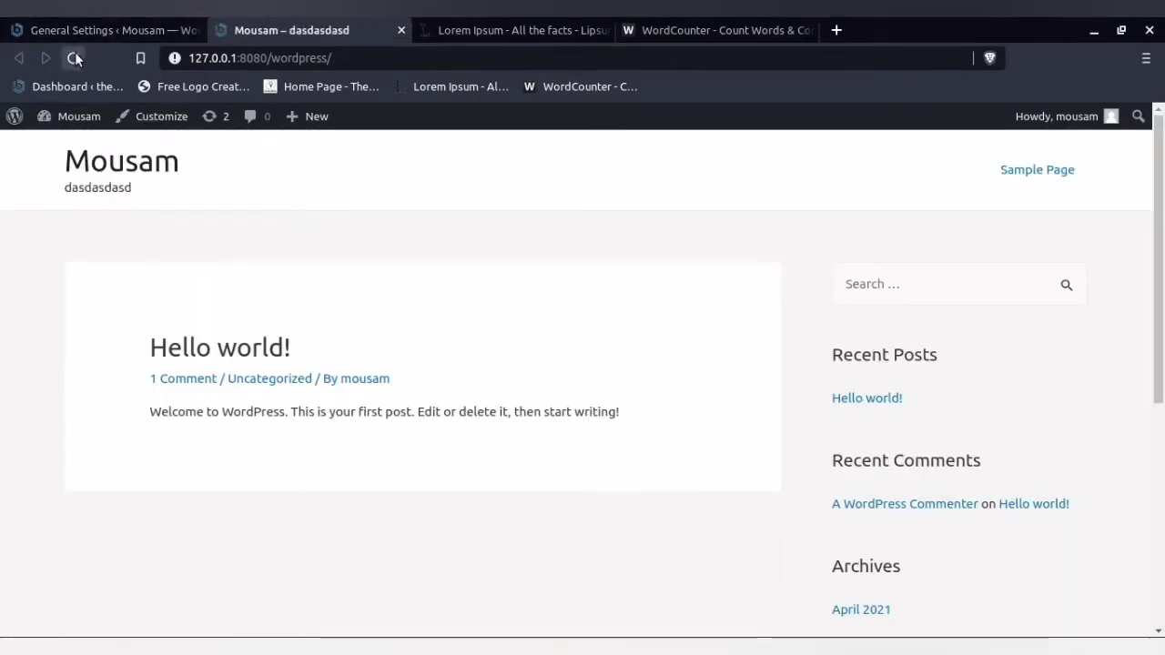
# - Highlight the tagline on the local front page, and highlight the Site Title and Tagline in the local General Settings
pyautogui.moveTo(67, 188); pyautogui.dragTo(219, 211)
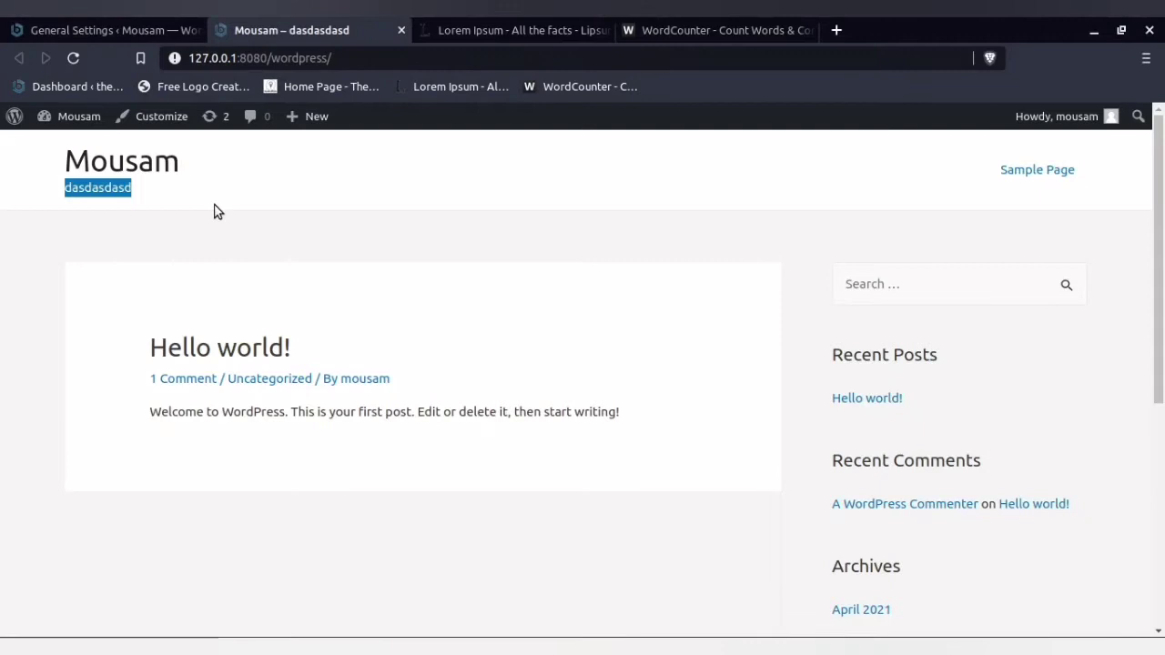
pyautogui.click(96, 27)
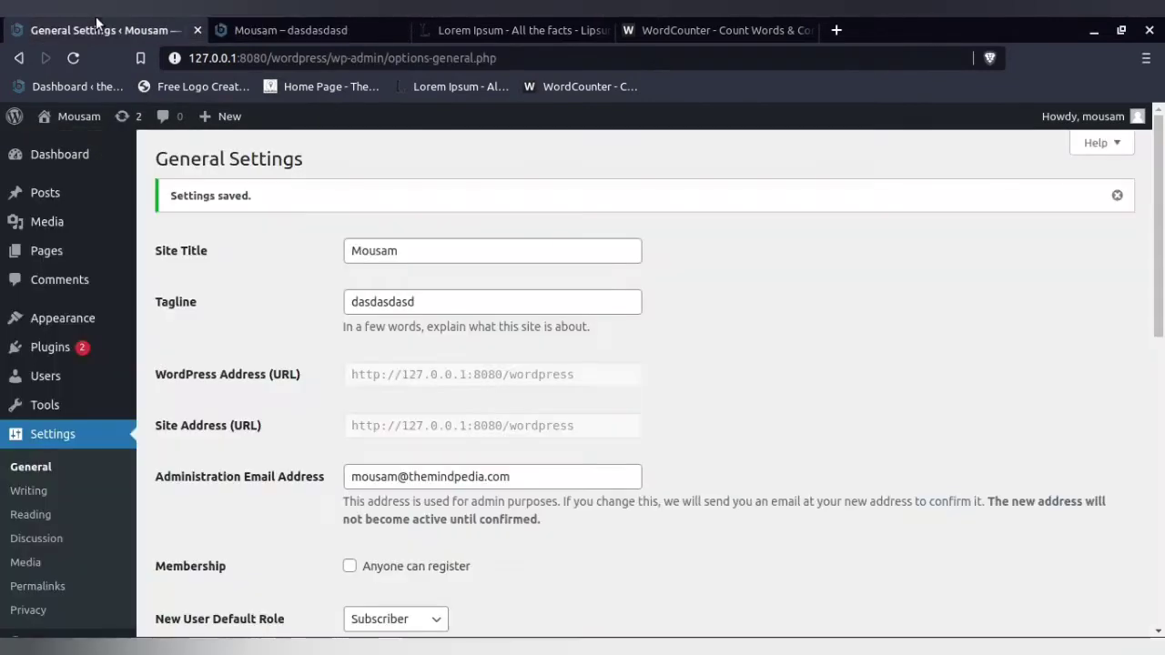
pyautogui.doubleClick(410, 252)
pyautogui.doubleClick(429, 302)
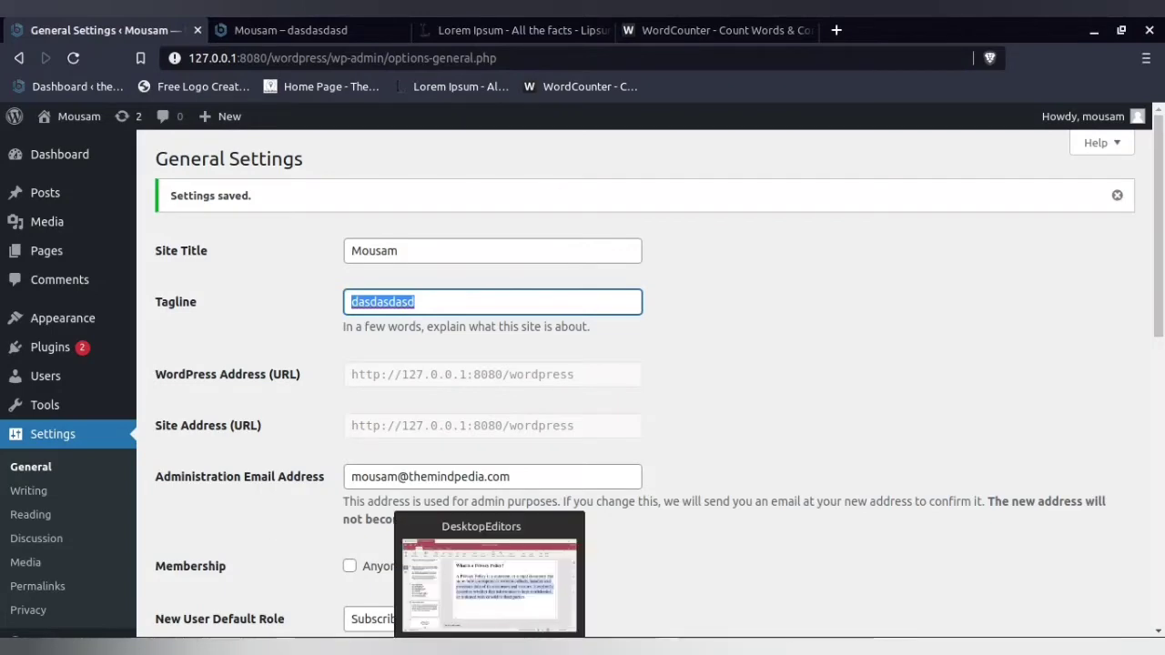
pyautogui.click(253, 313)
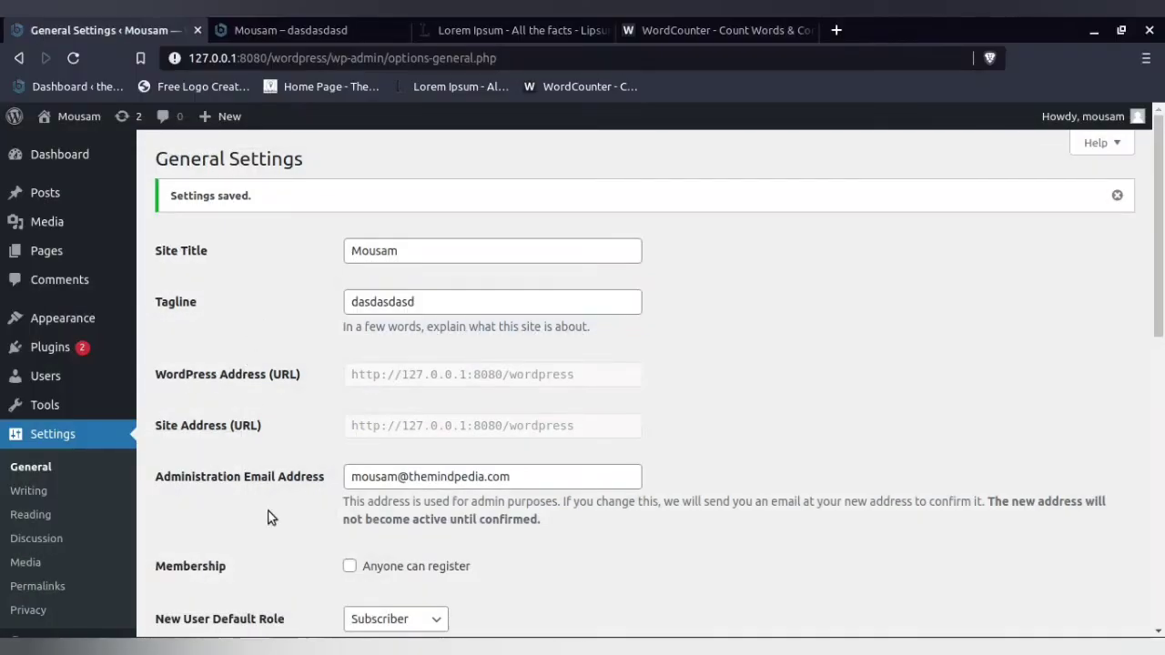
# - Compare the Site Title and Tagline of The MindPedia's General Settings with those of the local site
pyautogui.hotkey('alt', 'Tab')
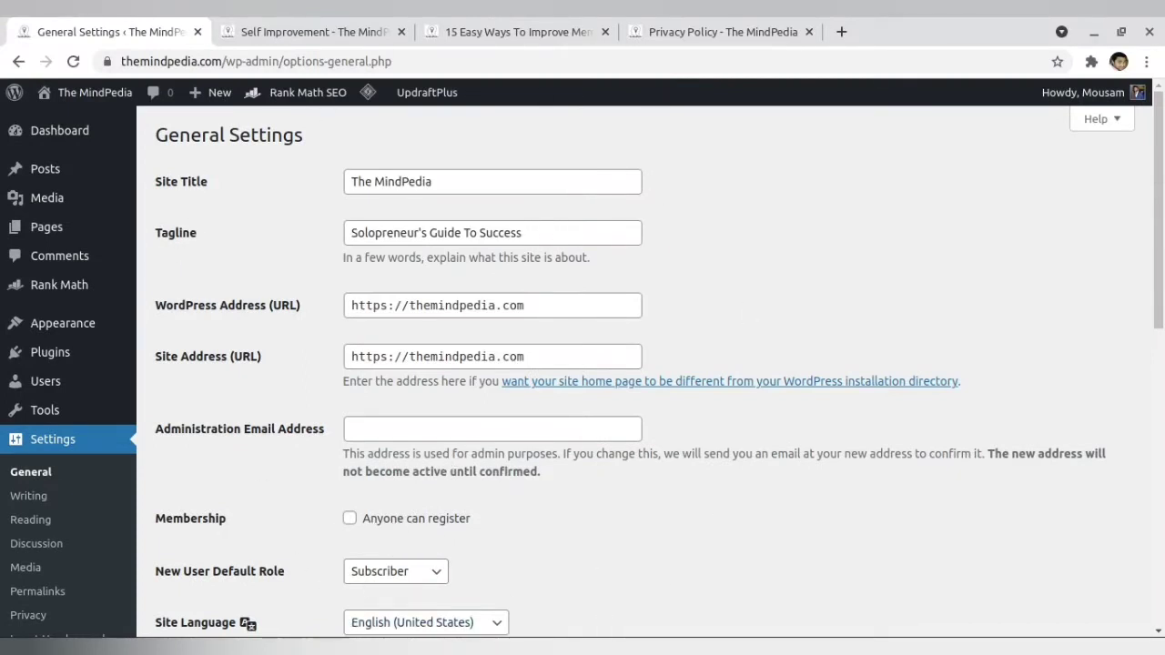
pyautogui.hotkey('alt', 'Tab')
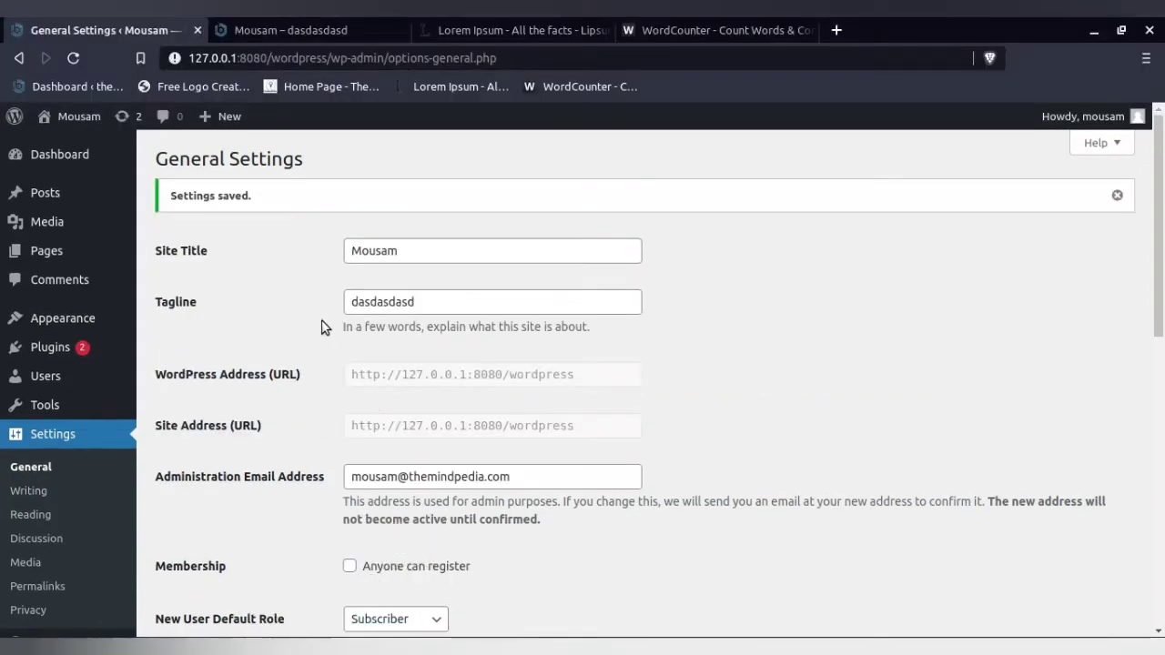
pyautogui.hotkey('alt', 'Tab')
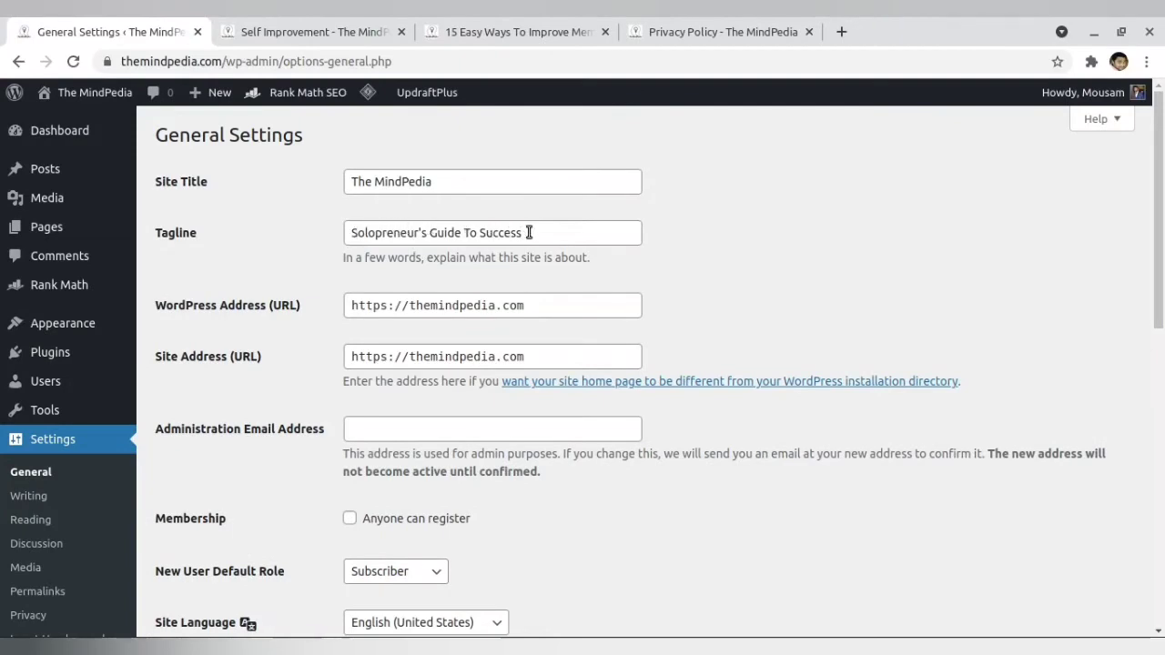
pyautogui.hotkey('alt', 'Tab')
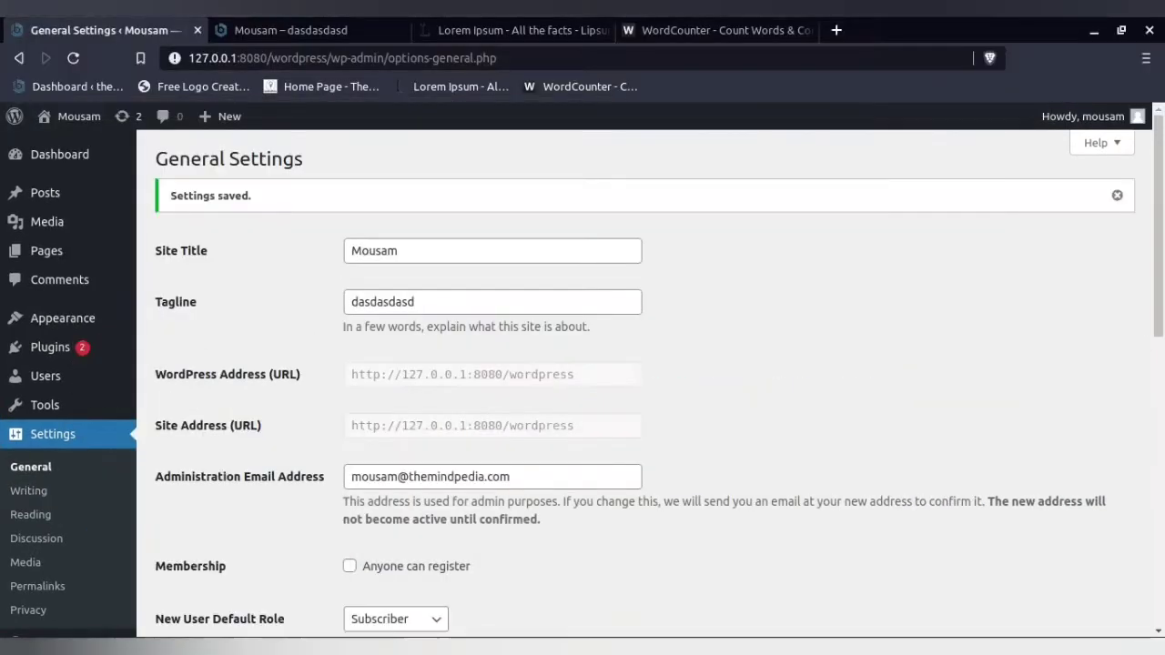
# - Highlight the WordPress Address and Site Address URLs in the local General Settings
pyautogui.scroll(-1, 296, 373)
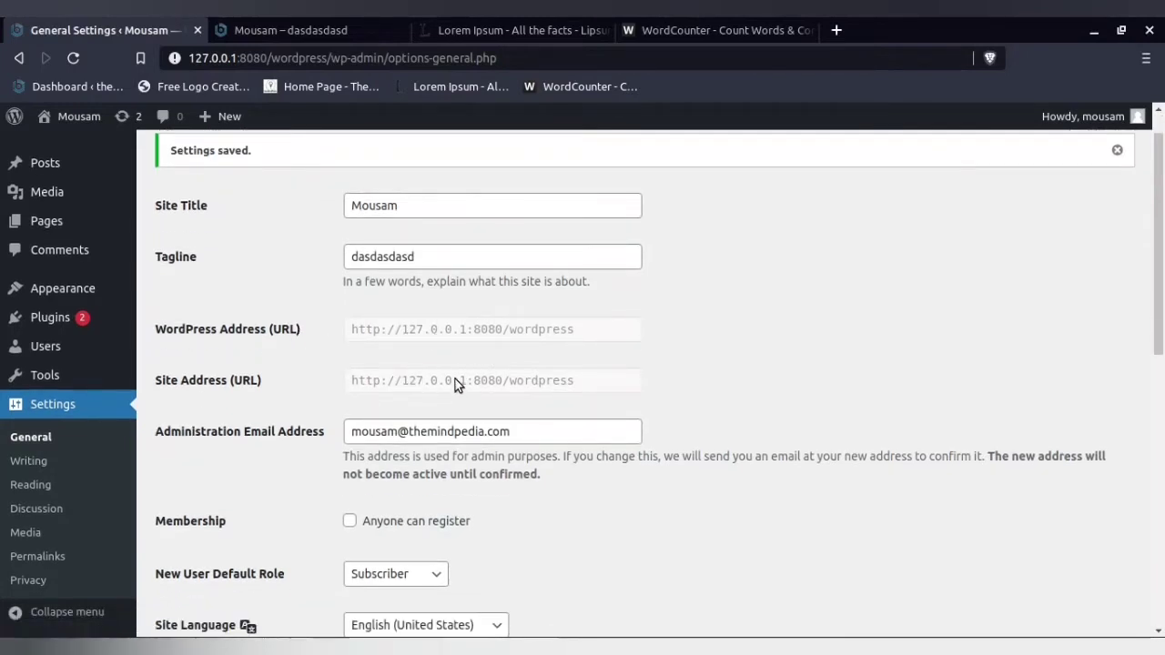
pyautogui.moveTo(359, 329); pyautogui.dragTo(435, 331)
pyautogui.click(432, 344)
pyautogui.moveTo(352, 335); pyautogui.dragTo(438, 335)
pyautogui.moveTo(519, 332); pyautogui.dragTo(589, 333)
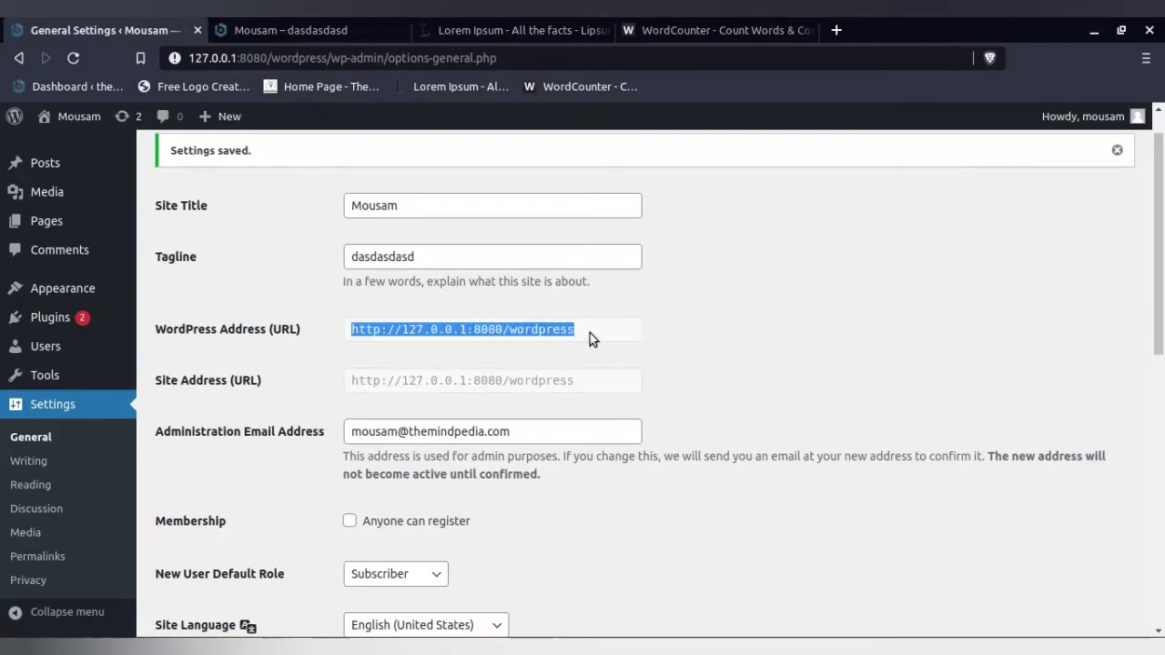
pyautogui.moveTo(580, 386); pyautogui.dragTo(334, 384)
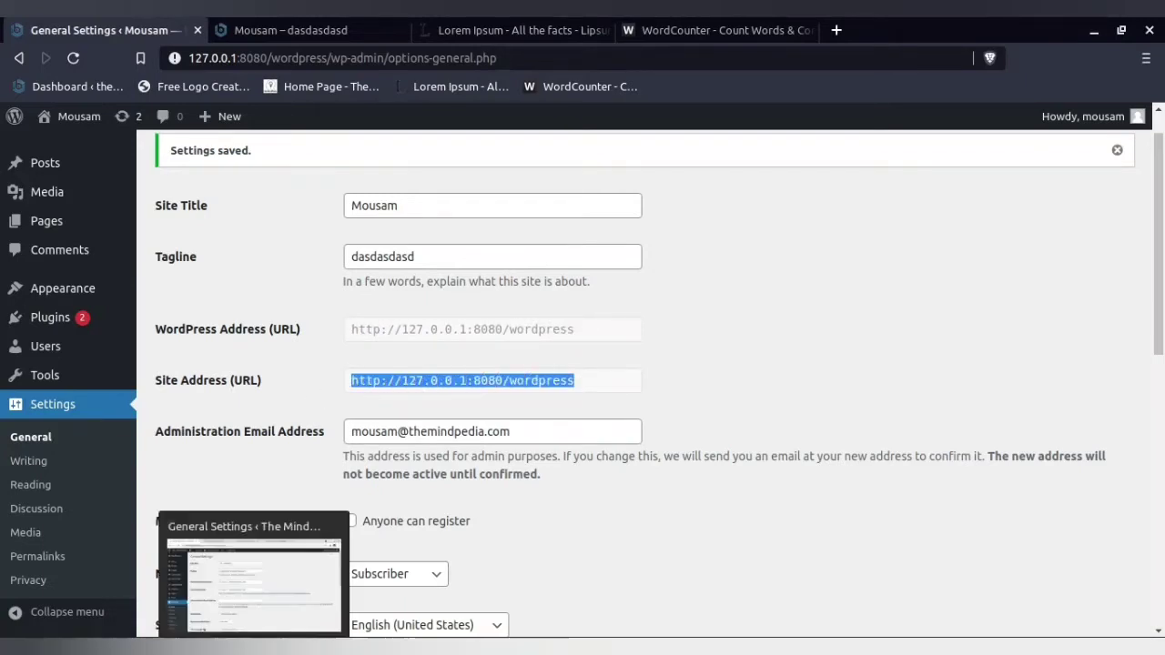
# - Check The MindPedia's General Settings and highlight the 127.0.0.1:8080 part of the local WordPress Address
pyautogui.click(276, 646)
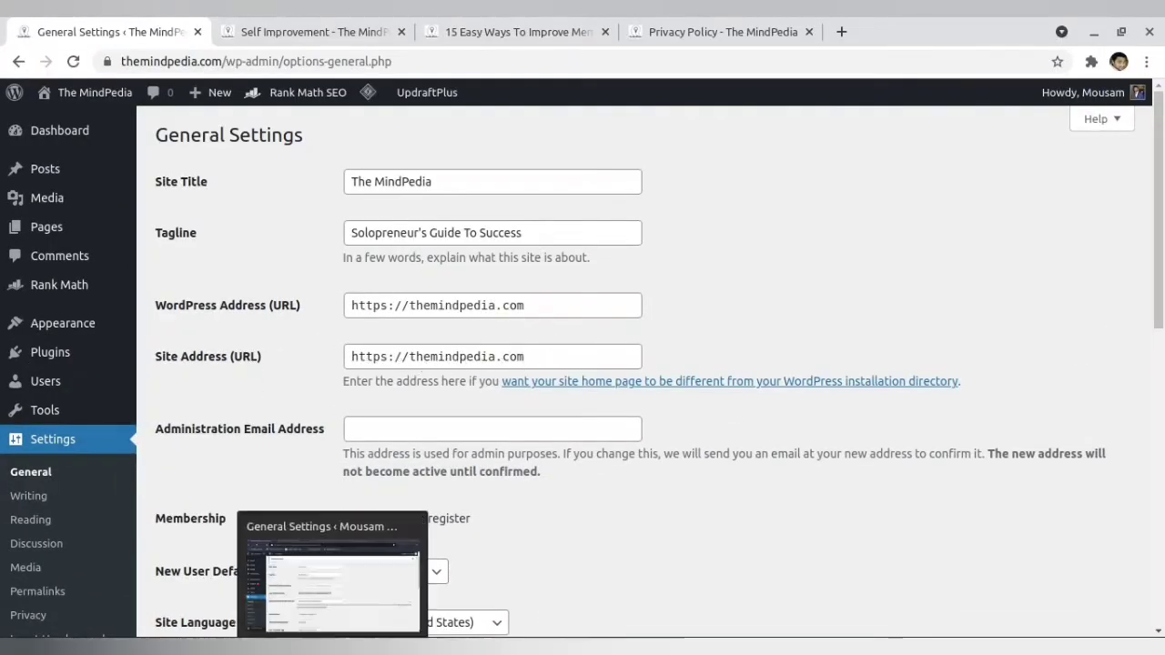
pyautogui.click(318, 646)
pyautogui.moveTo(353, 386); pyautogui.dragTo(496, 385)
pyautogui.moveTo(504, 329); pyautogui.dragTo(395, 330)
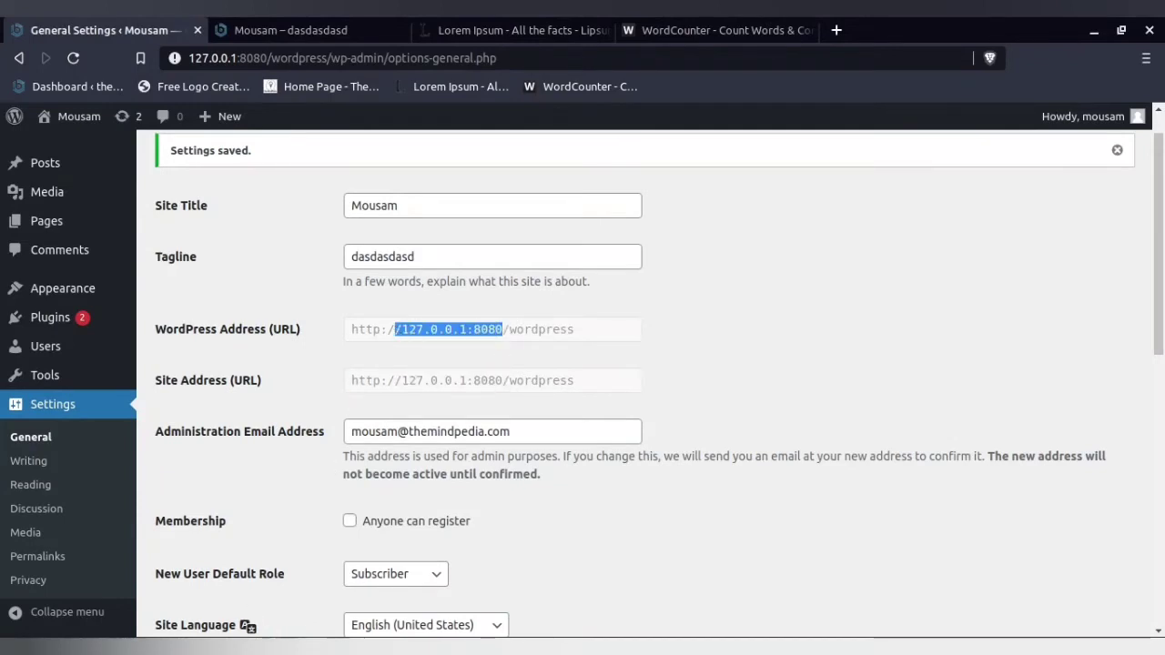
# - Highlight the WordPress Address and Site Address in The MindPedia's General Settings, including the "s" in https
pyautogui.click(355, 646)
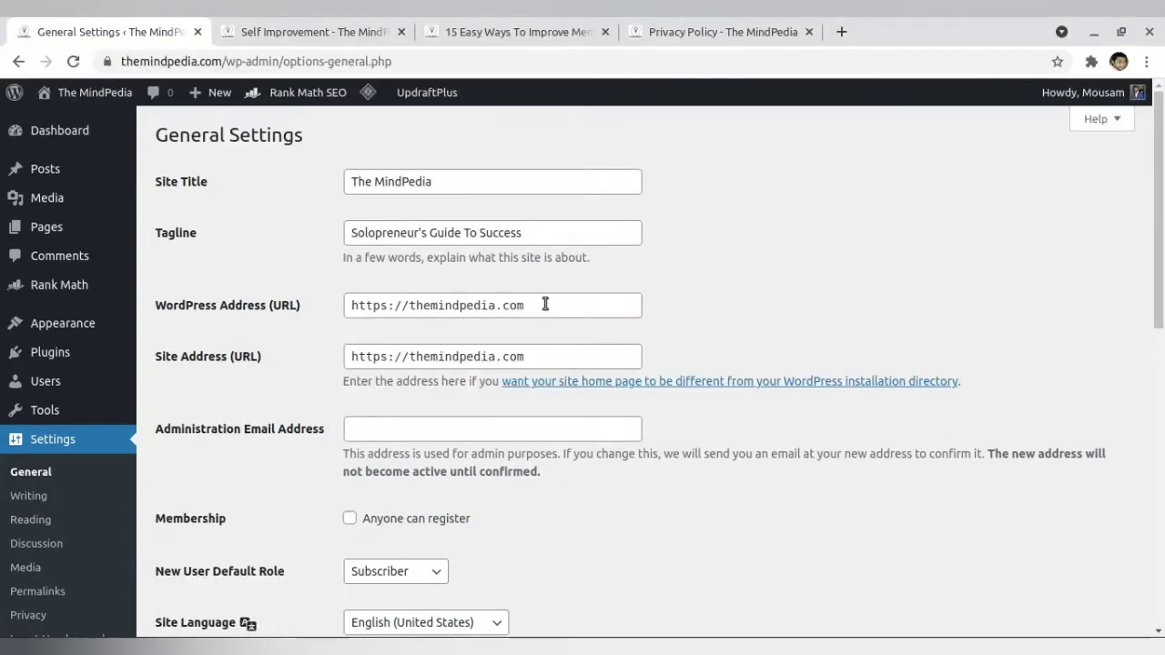
pyautogui.moveTo(545, 303); pyautogui.dragTo(355, 305)
pyautogui.moveTo(531, 355); pyautogui.dragTo(348, 355)
pyautogui.moveTo(380, 308); pyautogui.dragTo(388, 307)
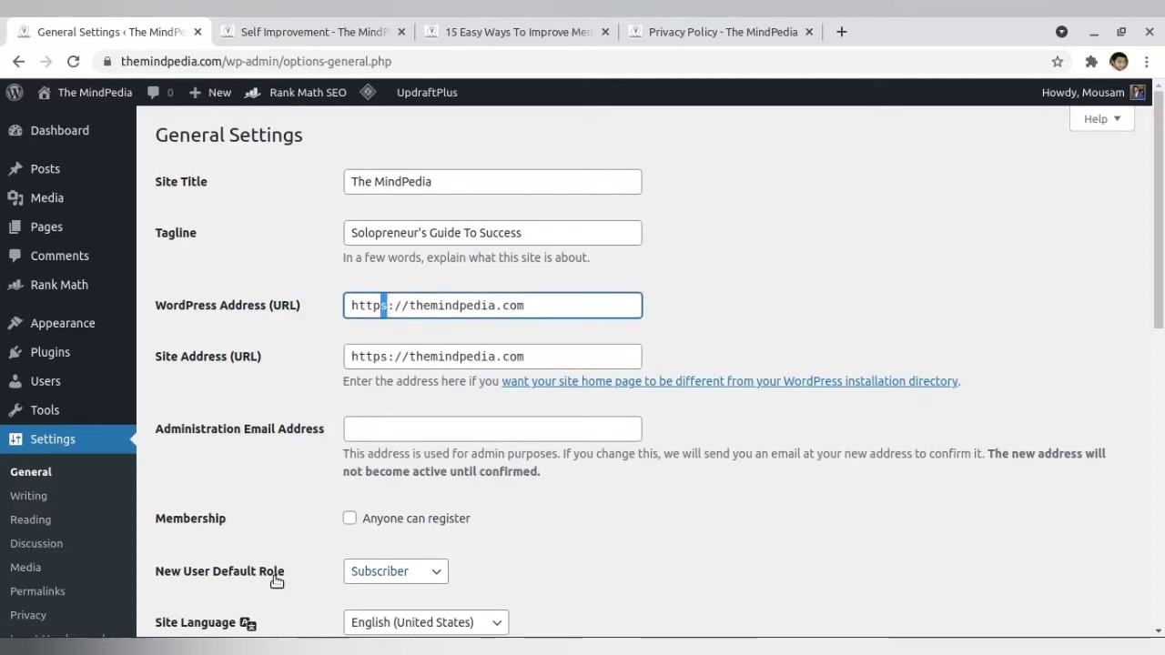
# - Highlight the http prefix of the local WordPress Address and view the browser's connection security details for the local site
pyautogui.click(328, 646)
pyautogui.moveTo(381, 333); pyautogui.dragTo(369, 333)
pyautogui.click(176, 58)
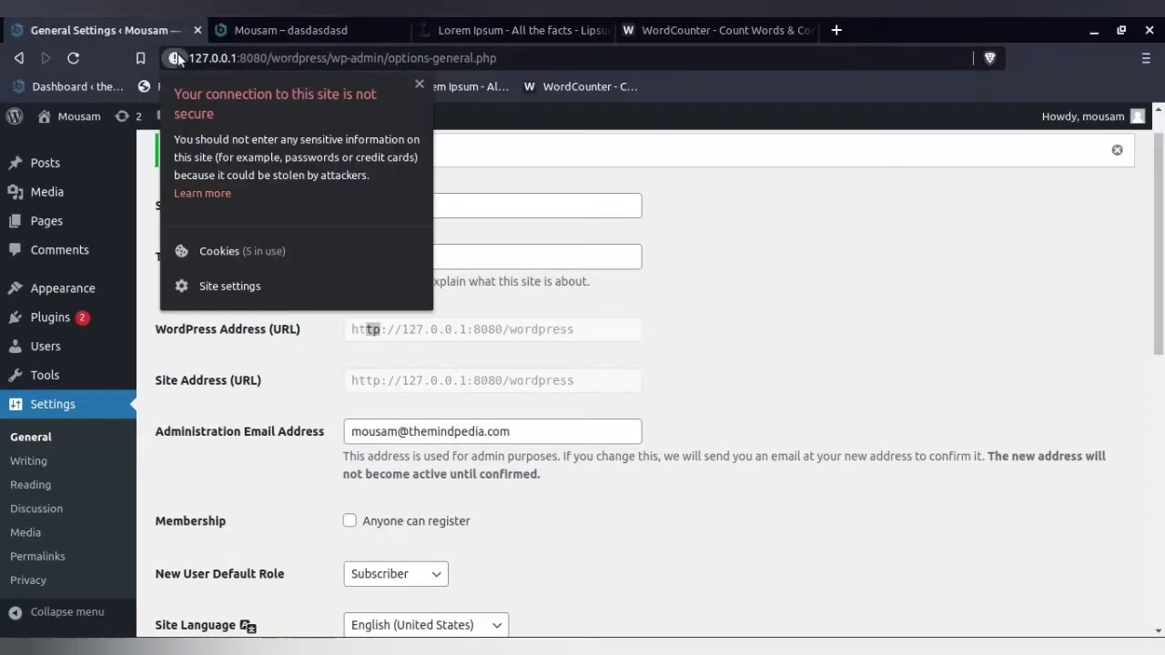
pyautogui.click(175, 59)
# - View the browser's connection security details for themindpedia.com from its General Settings page
pyautogui.click(268, 646)
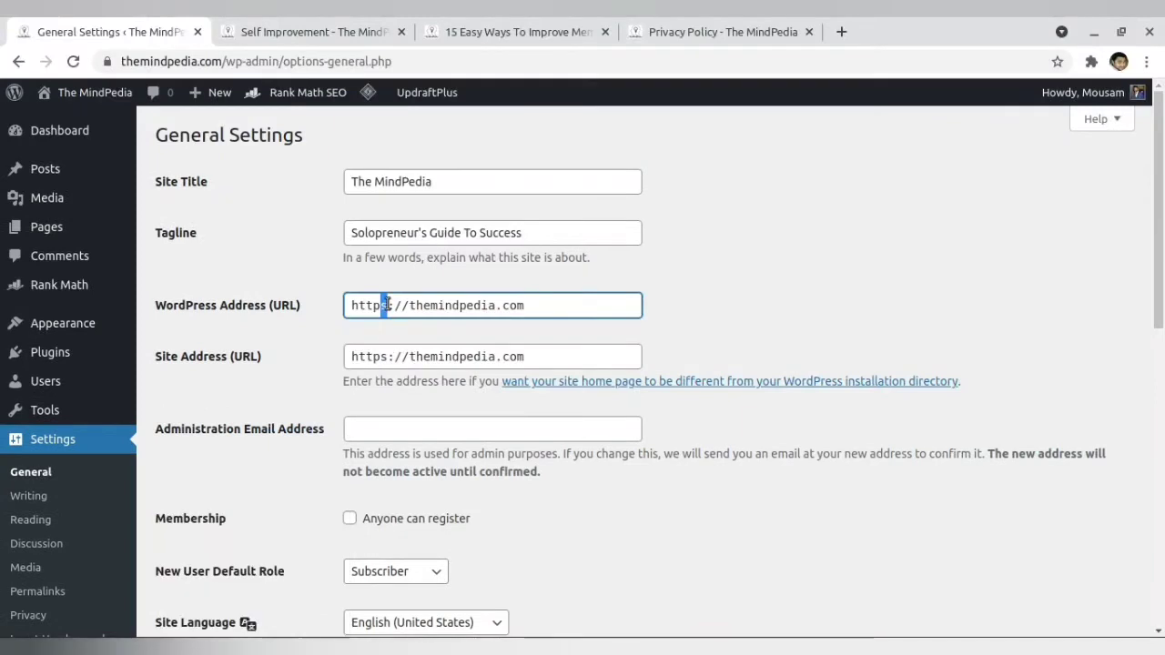
pyautogui.click(109, 66)
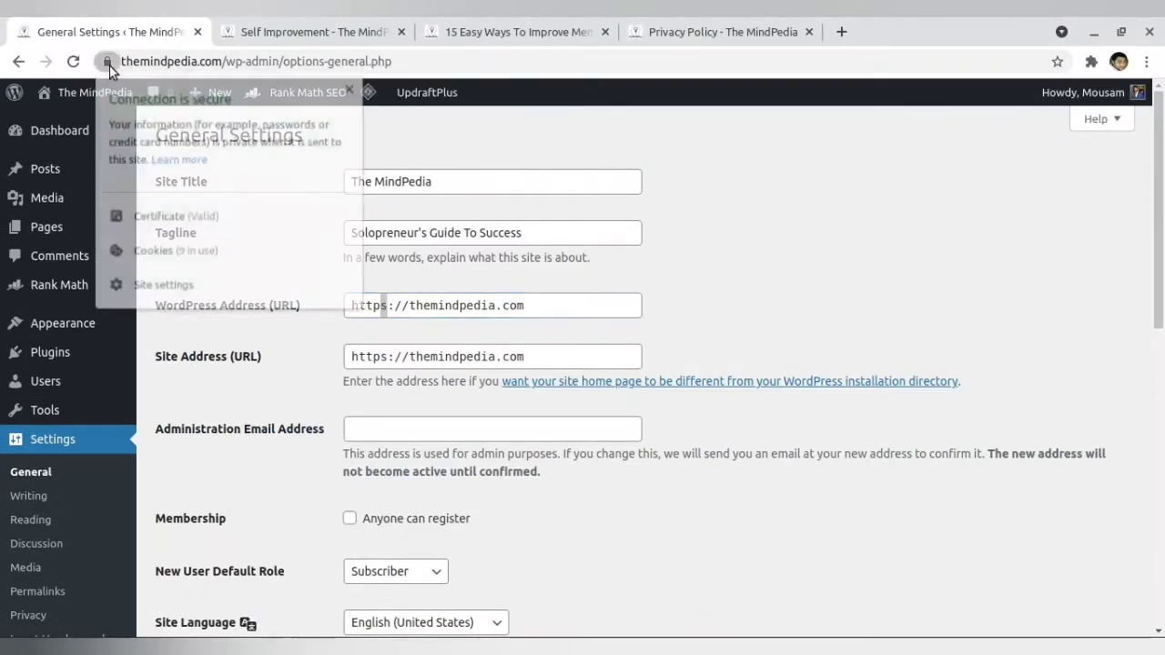
pyautogui.click(109, 66)
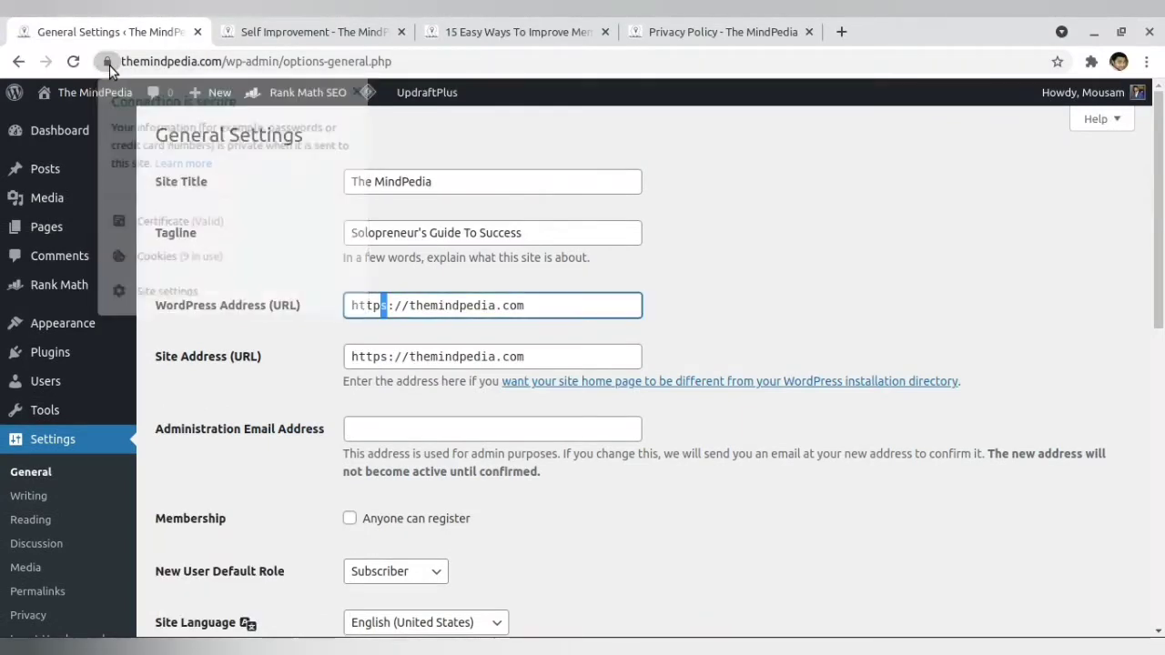
pyautogui.click(449, 310)
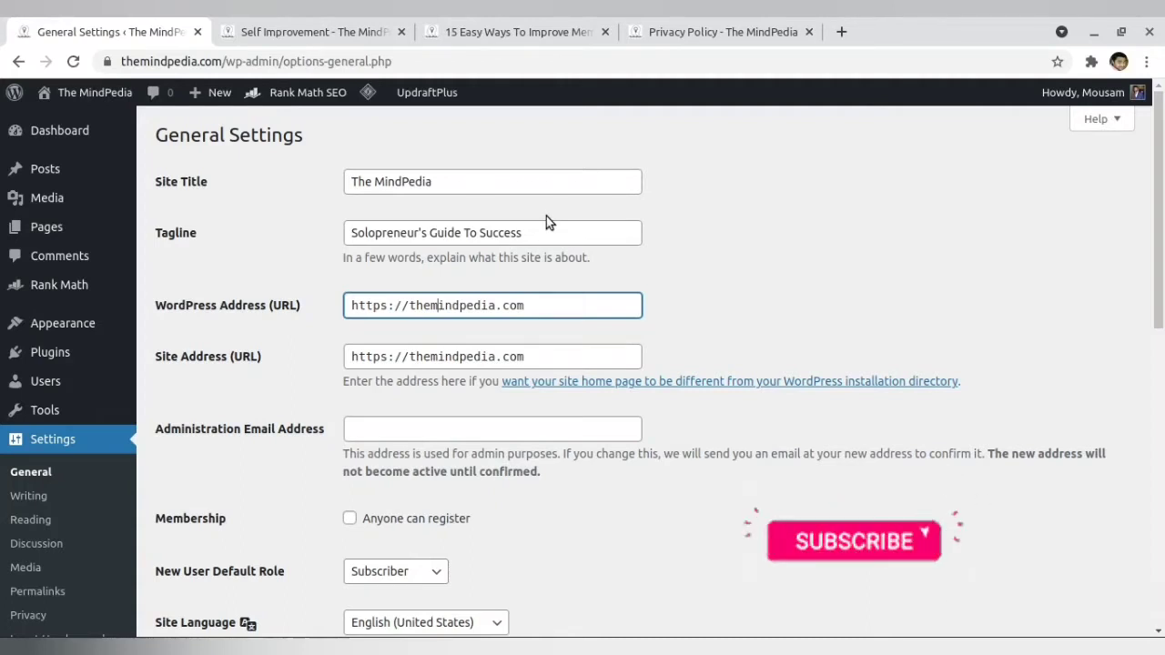
pyautogui.click(113, 62)
pyautogui.click(113, 61)
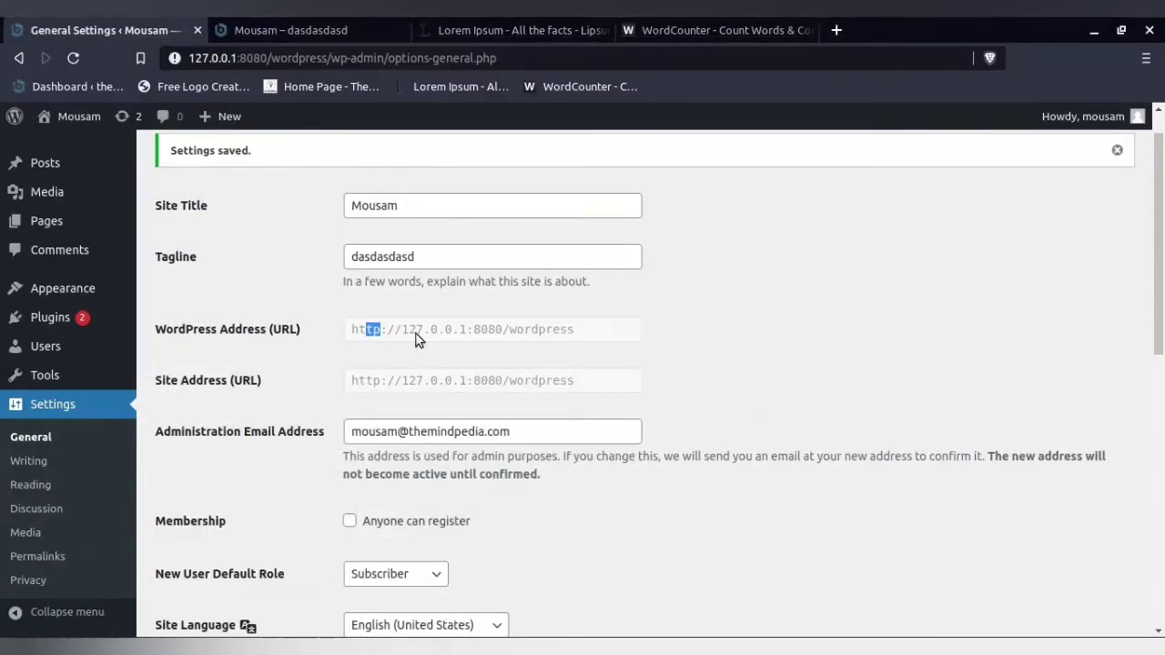
# - Highlight the local address's "http:/" prefix and compare the connection security details of the local site and themindpedia.com
pyautogui.moveTo(380, 330); pyautogui.dragTo(397, 335)
pyautogui.click(173, 59)
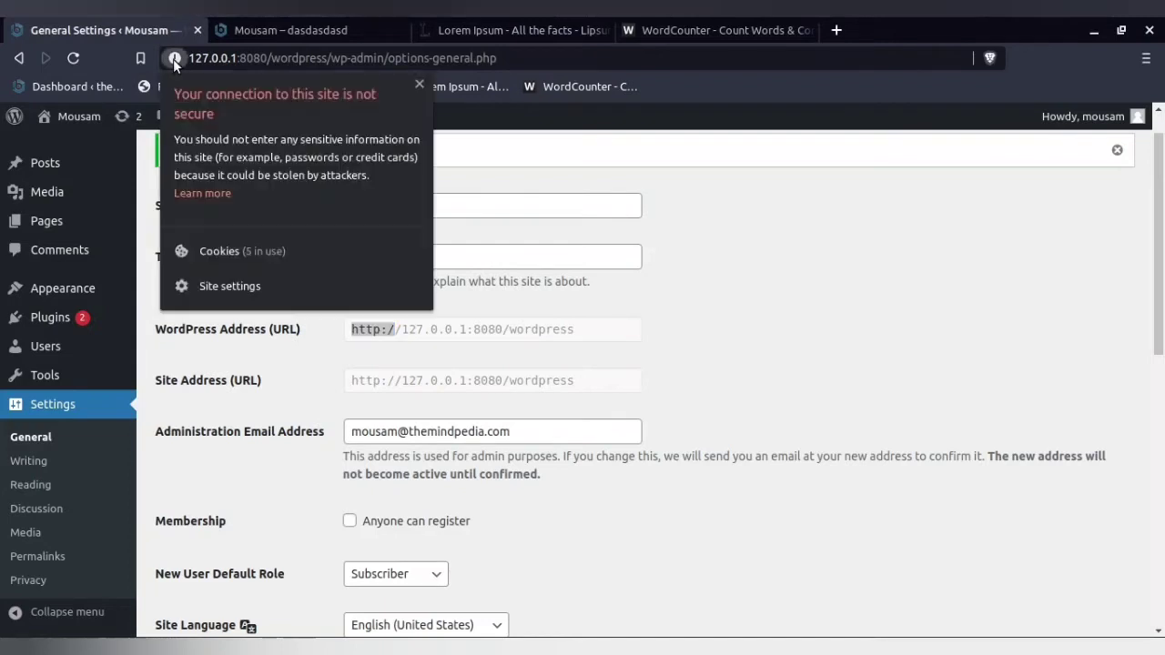
pyautogui.click(173, 58)
pyautogui.click(252, 646)
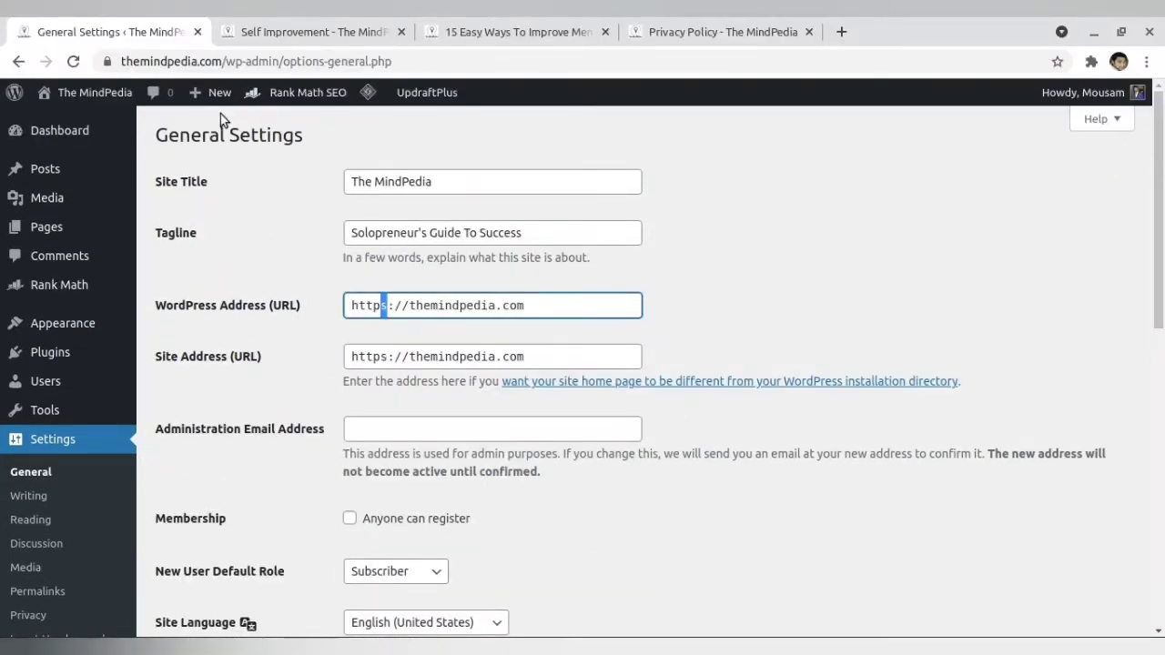
pyautogui.click(107, 63)
pyautogui.click(106, 63)
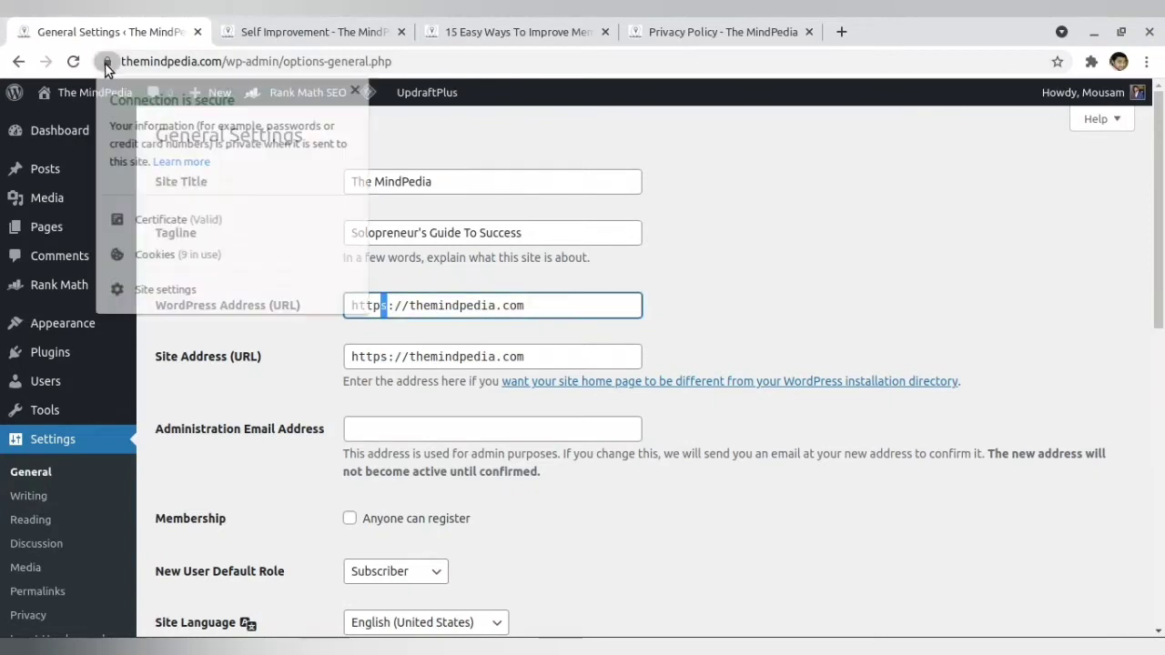
pyautogui.click(245, 256)
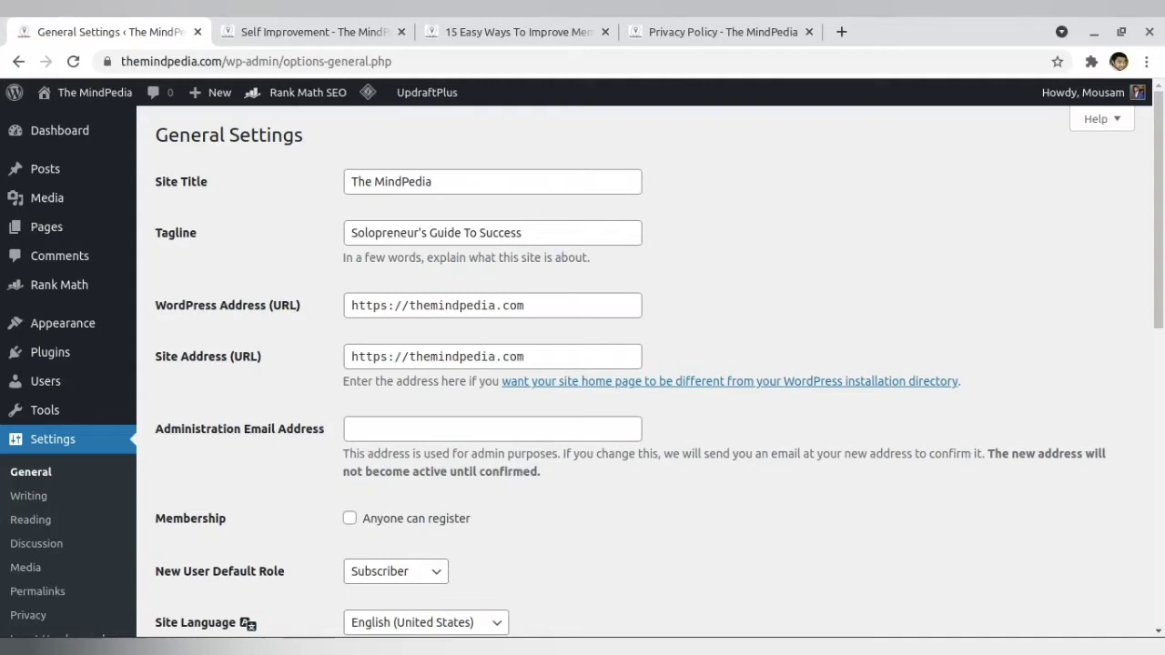
# - Compare the local http address with The MindPedia's https address, and highlight The MindPedia's Site Address
pyautogui.hotkey('alt', 'Tab')
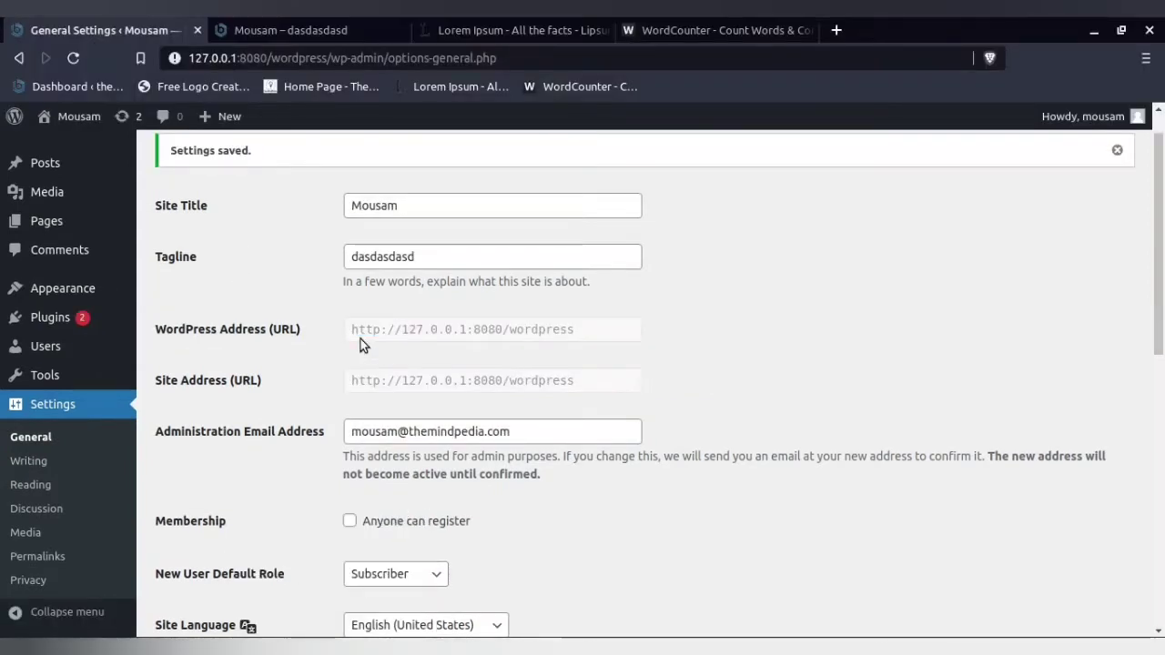
pyautogui.click(253, 647)
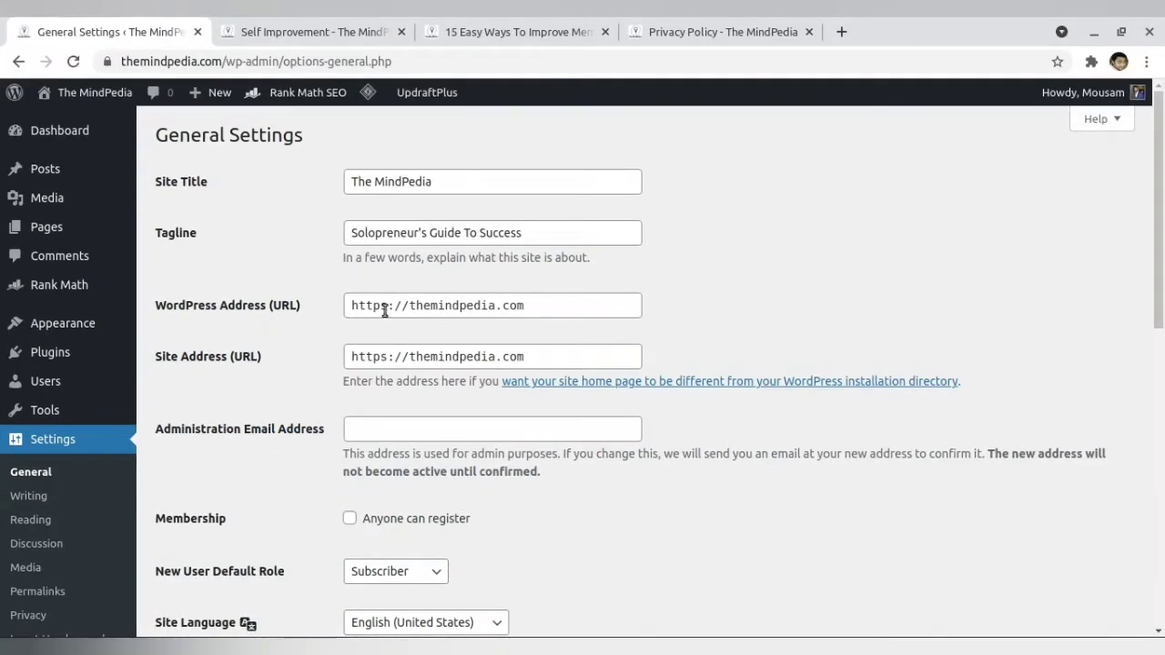
pyautogui.moveTo(387, 311); pyautogui.dragTo(381, 310)
pyautogui.click(257, 348)
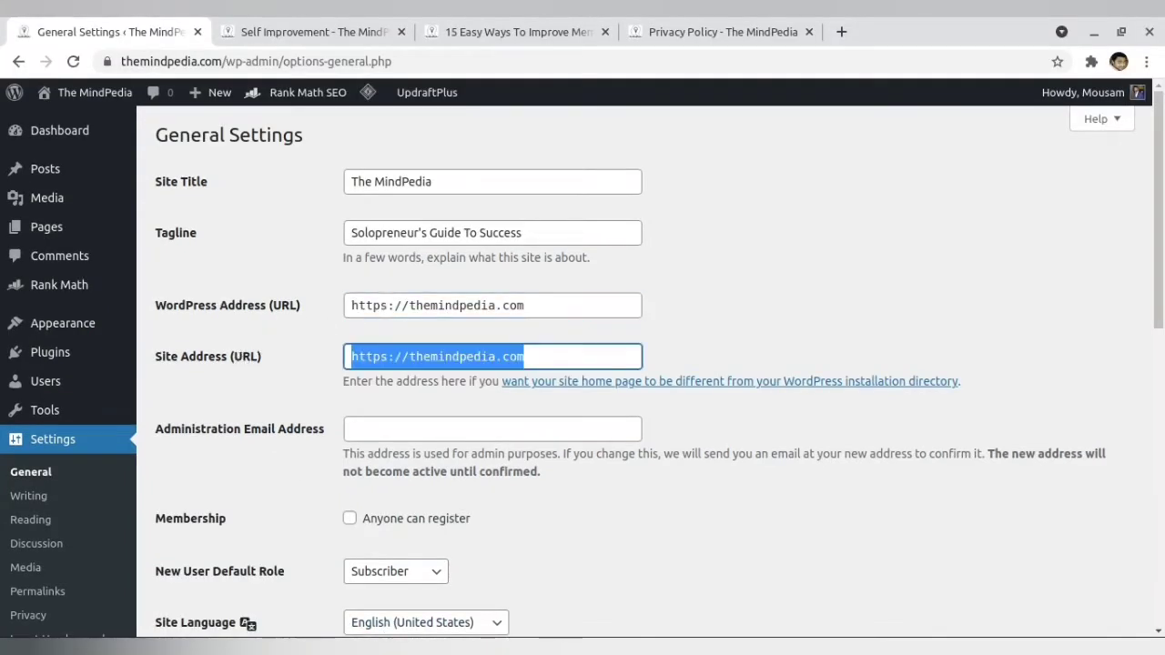
# - Highlight the local site's Administration Email Address and look at the same field in The MindPedia's General Settings
pyautogui.moveTo(331, 648)
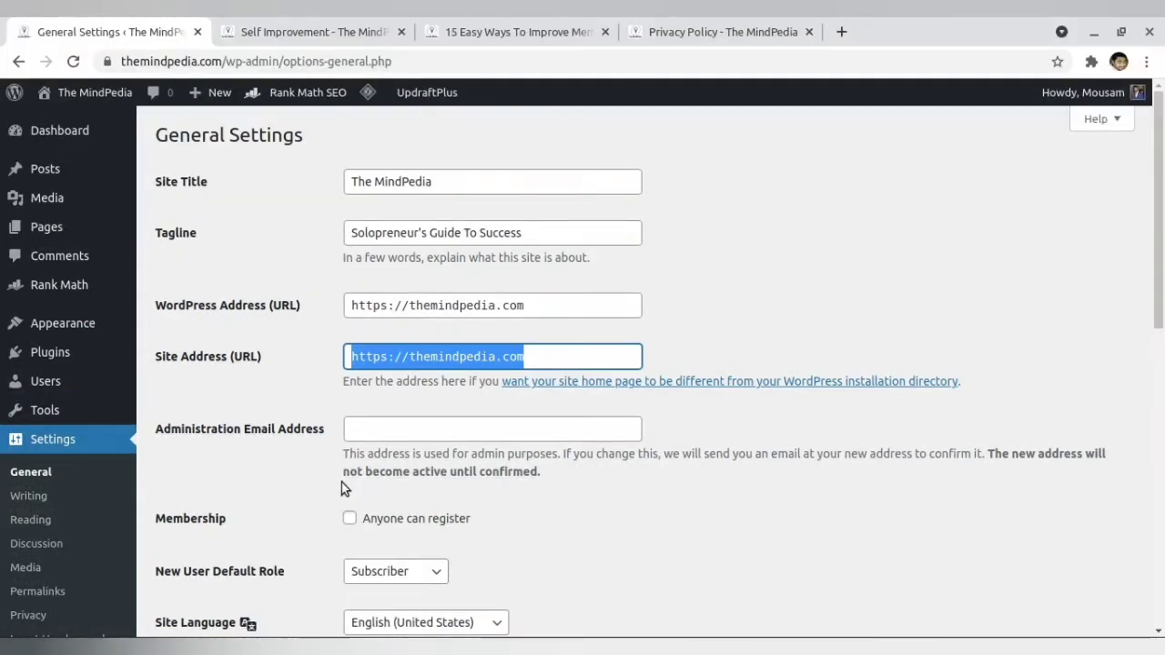
pyautogui.click(323, 648)
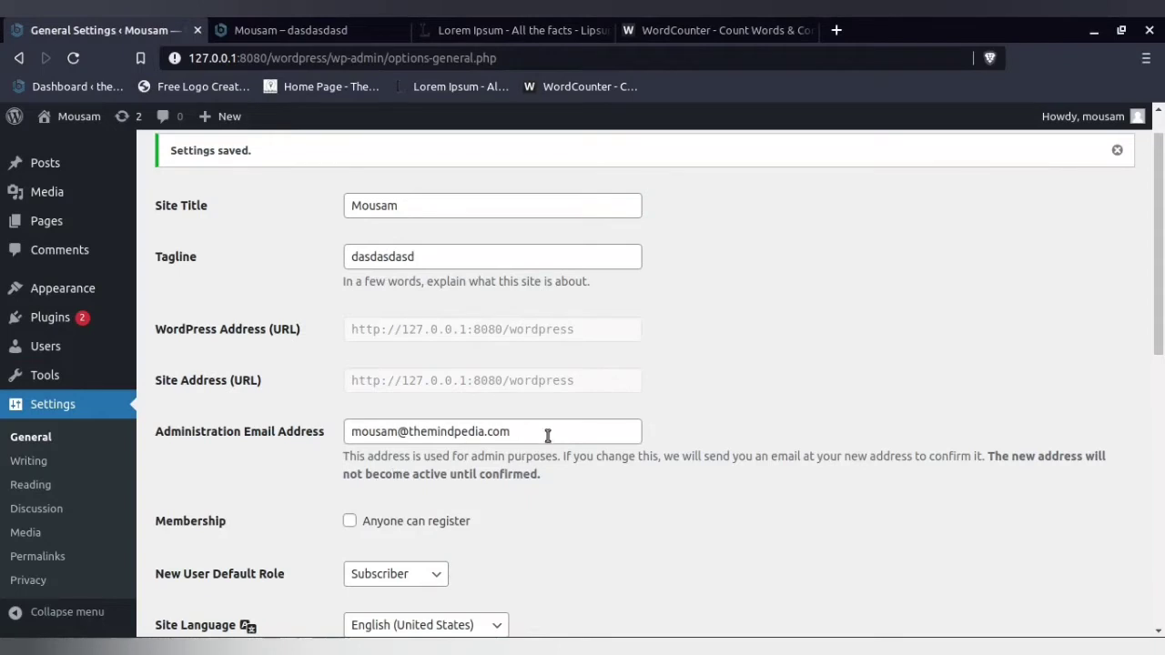
pyautogui.moveTo(548, 435); pyautogui.dragTo(317, 438)
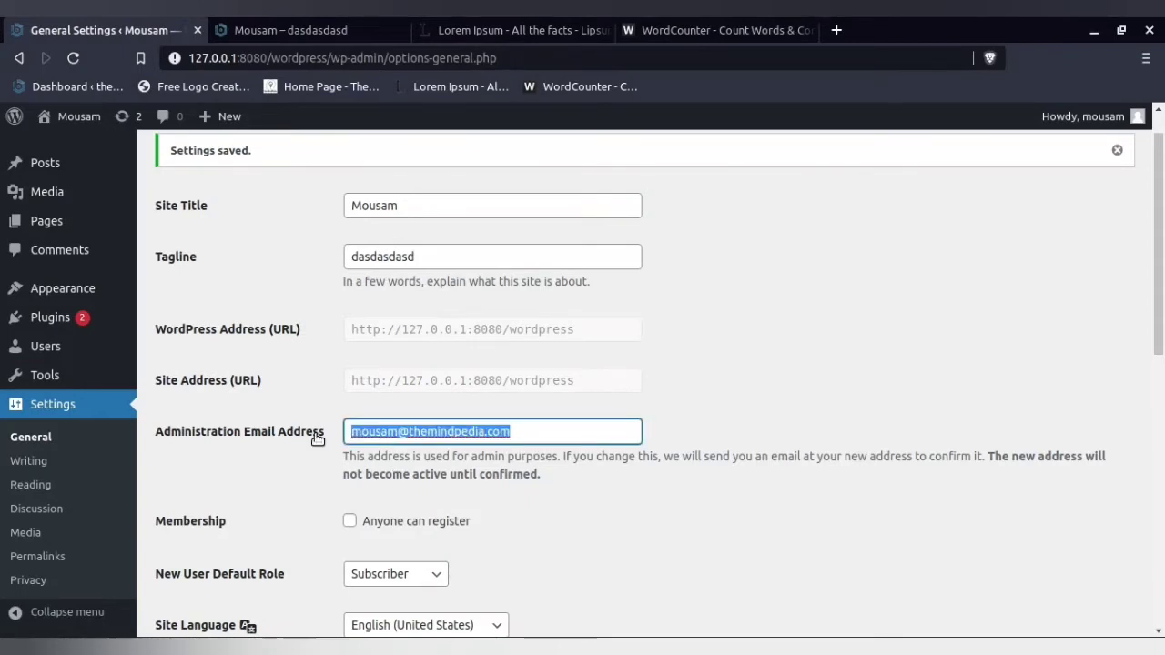
pyautogui.click(265, 646)
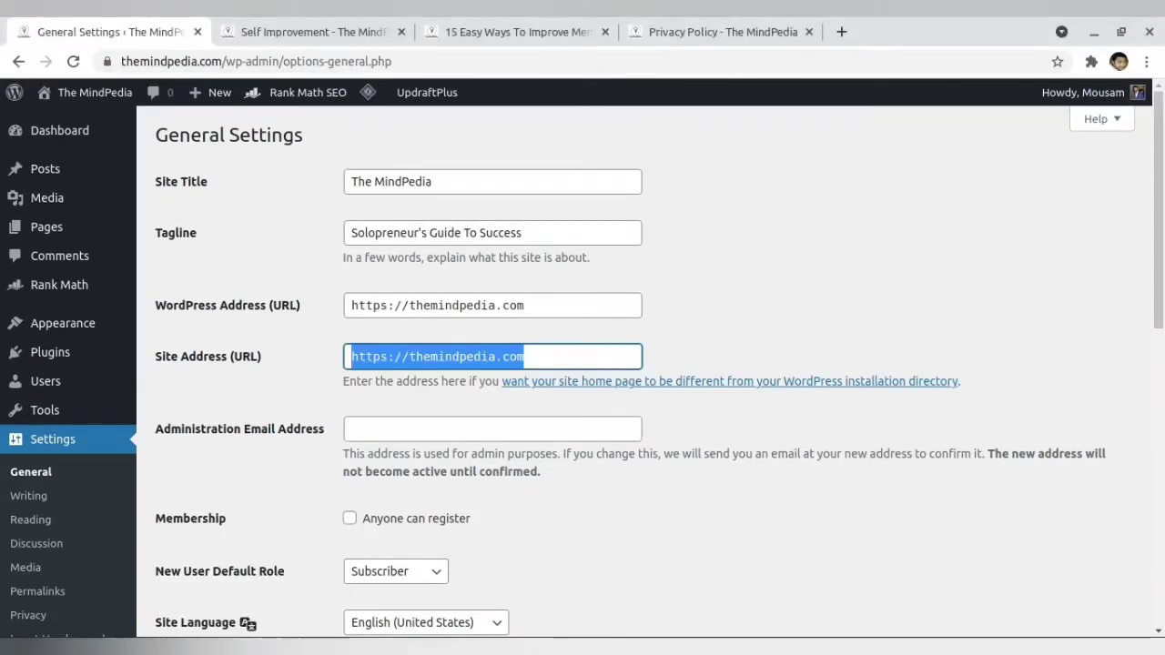
pyautogui.click(218, 199)
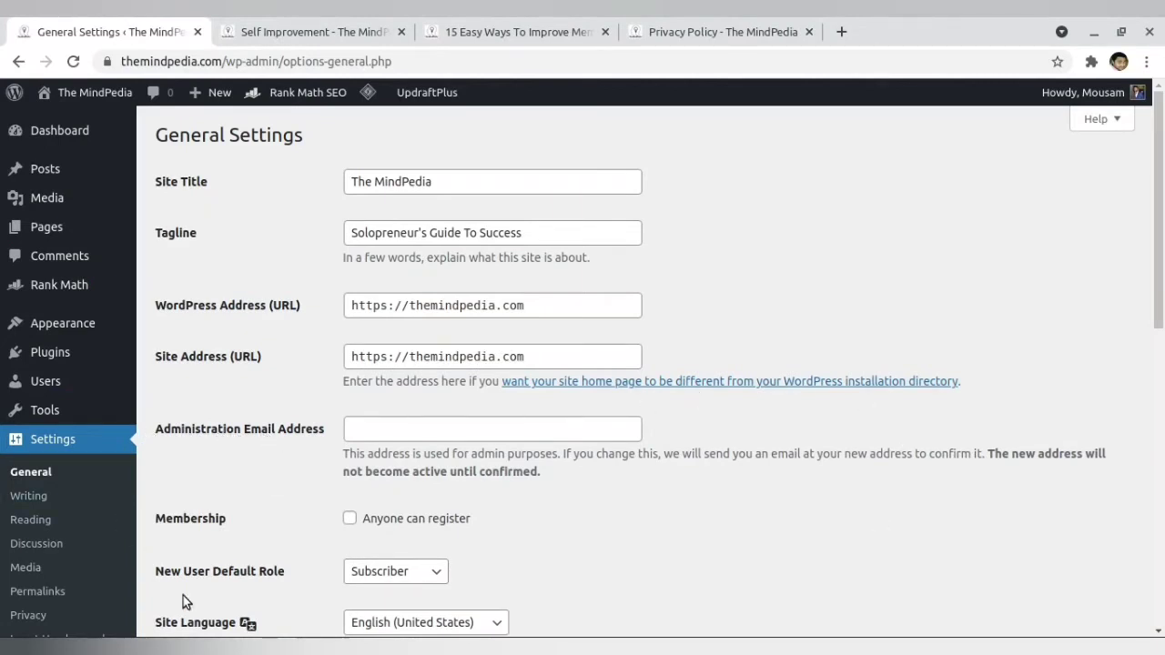
# - Highlight the note about confirming a new address under the local site's Administration Email Address
pyautogui.click(355, 648)
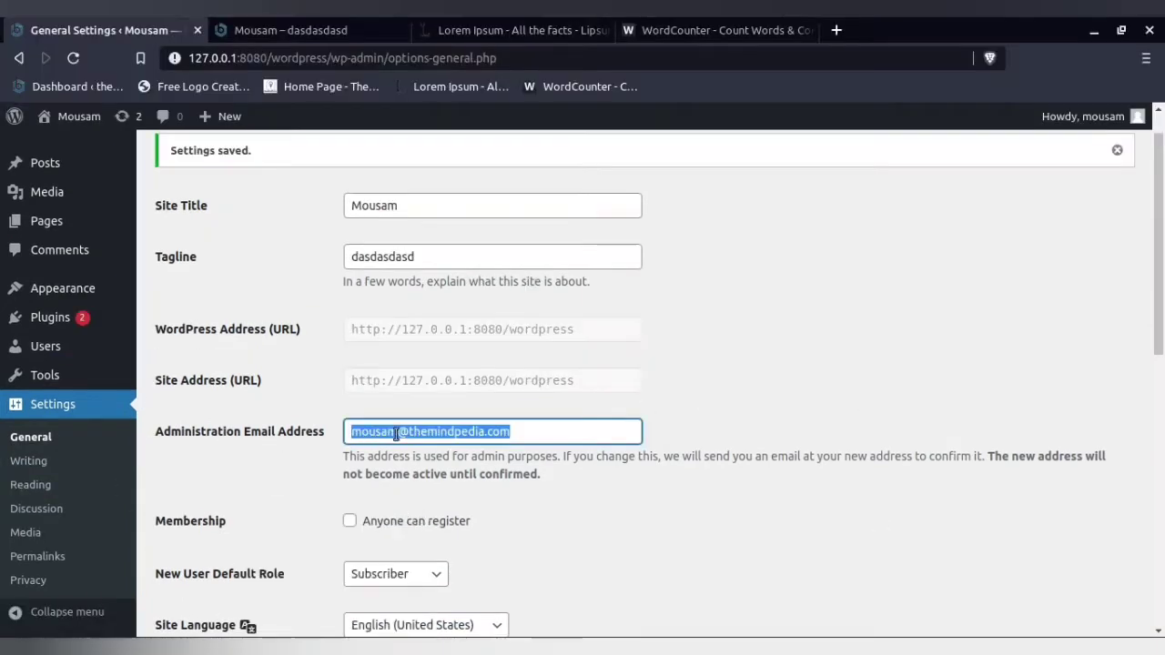
pyautogui.click(519, 432)
pyautogui.click(251, 434)
pyautogui.moveTo(774, 456); pyautogui.dragTo(1112, 472)
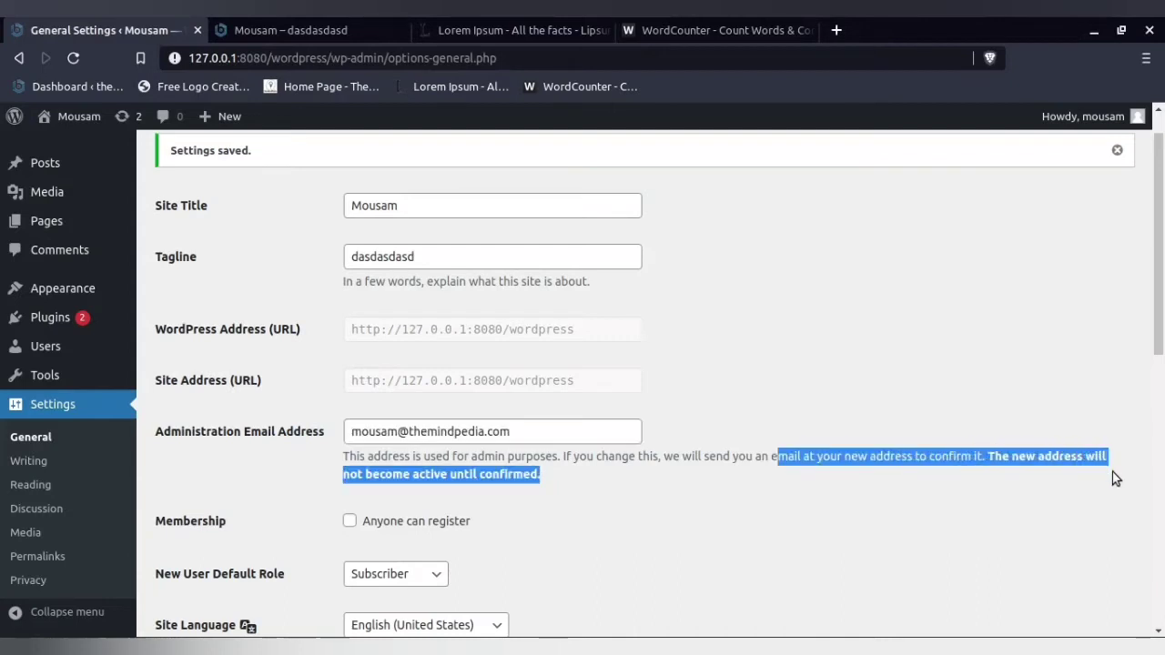
# - Highlight the words "not become active until confirmed." in the note under Administration Email Address
pyautogui.click(514, 492)
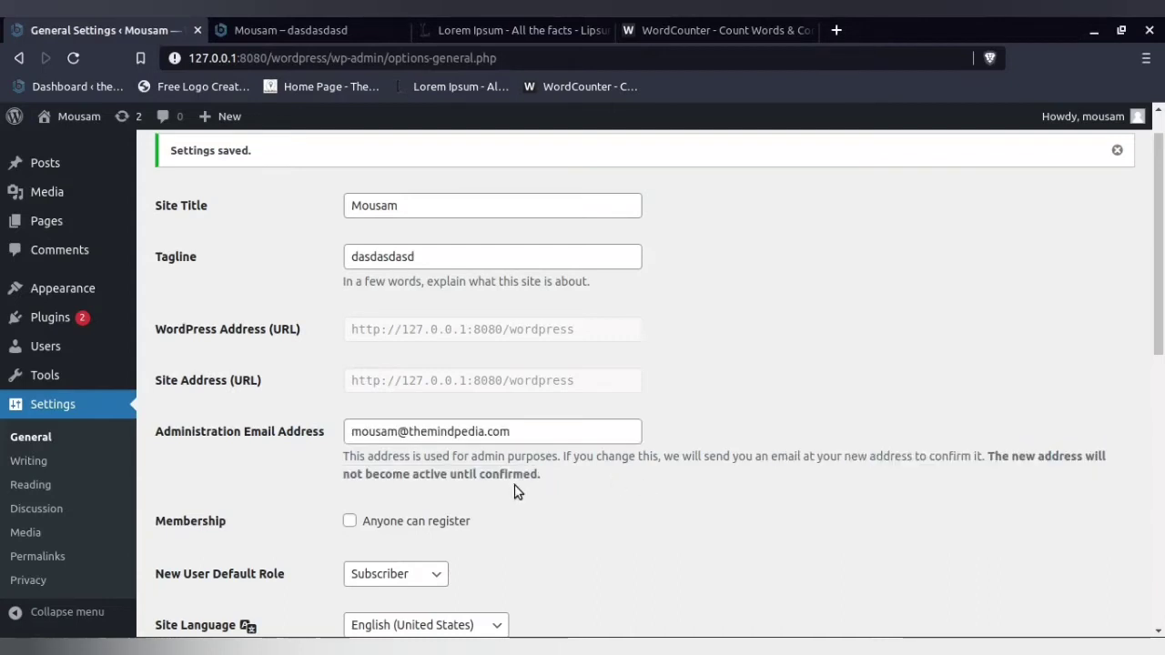
pyautogui.moveTo(344, 474); pyautogui.dragTo(572, 473)
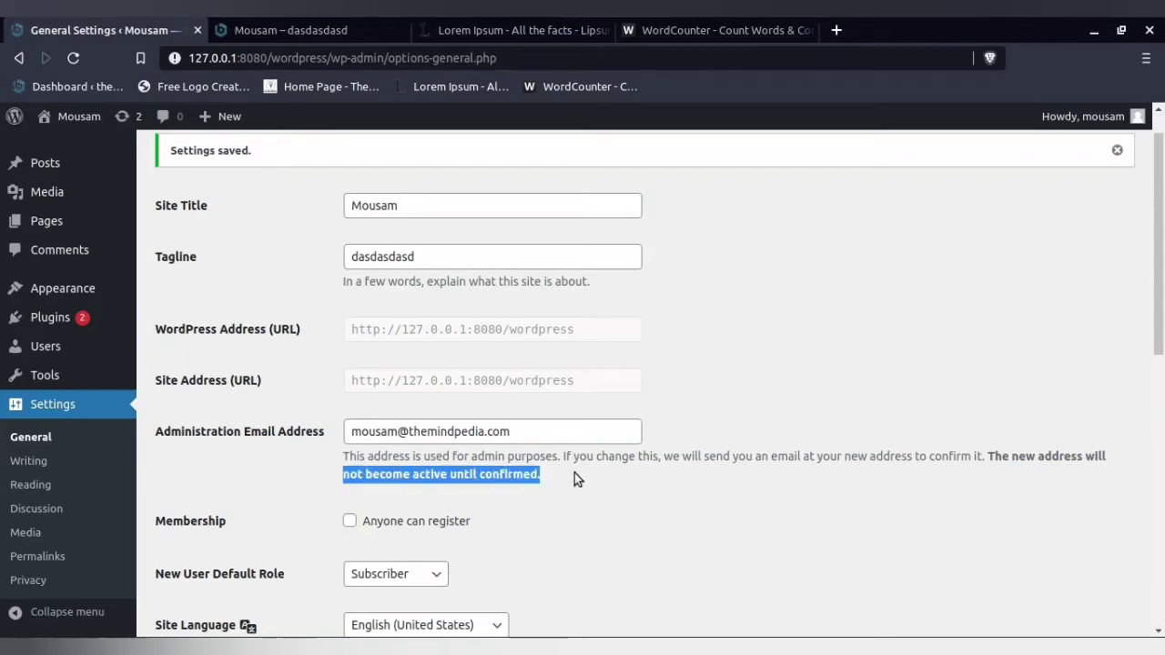
# - Try the "Anyone can register" Membership option, highlight its label, and leave the option disabled
pyautogui.scroll(-2, 576, 476)
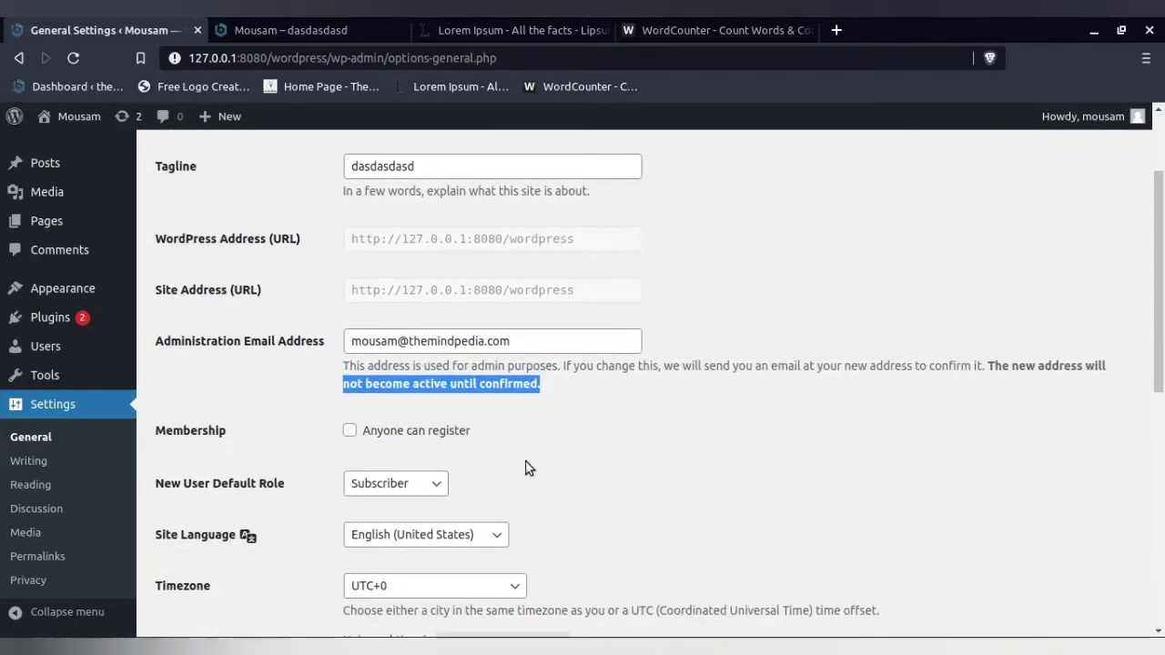
pyautogui.click(349, 435)
pyautogui.moveTo(455, 434); pyautogui.dragTo(316, 434)
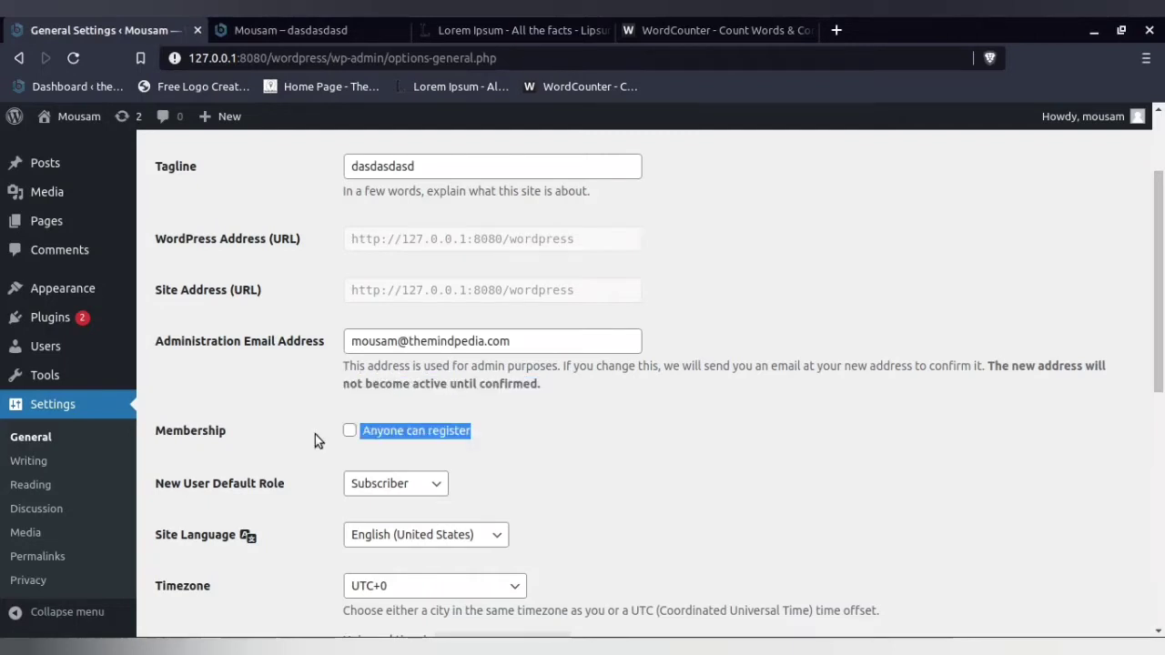
pyautogui.click(320, 434)
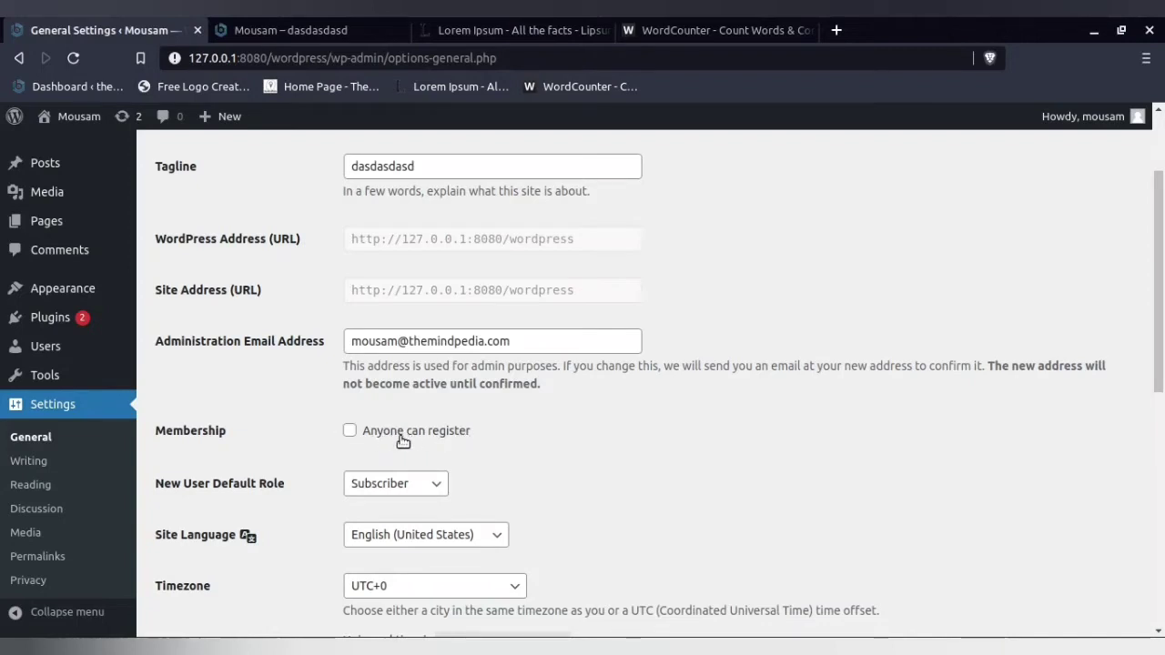
pyautogui.click(350, 432)
pyautogui.scroll(-2, 398, 442)
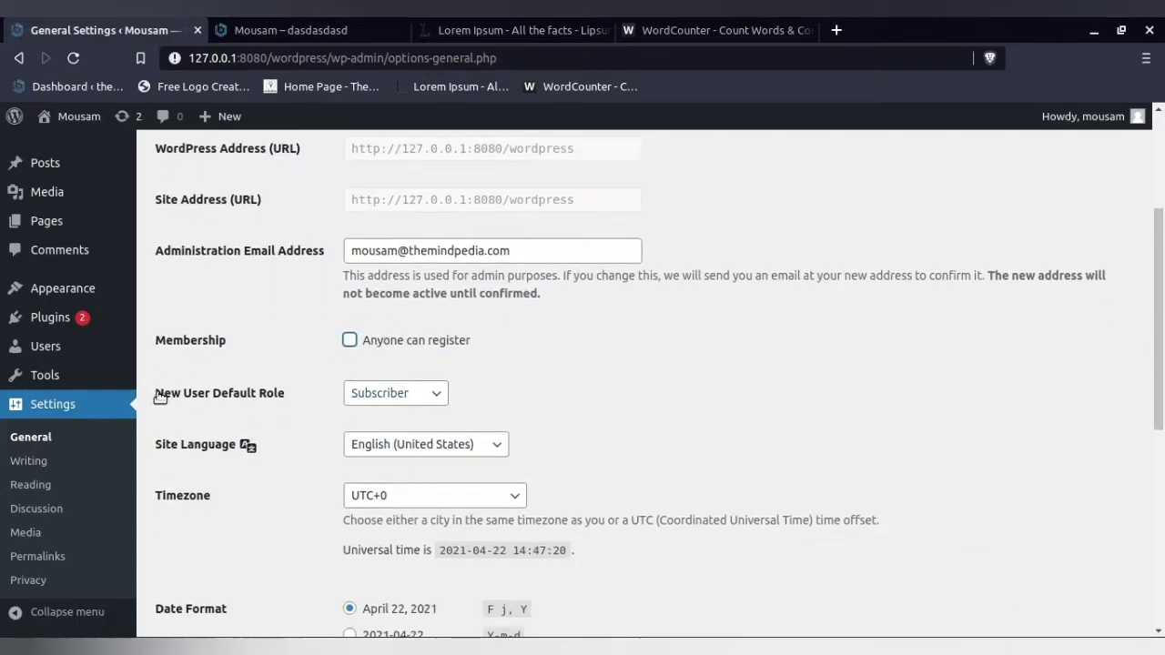
# - Highlight the New User Default Role label and look through the fields of the Add New User form
pyautogui.moveTo(155, 394); pyautogui.dragTo(311, 402)
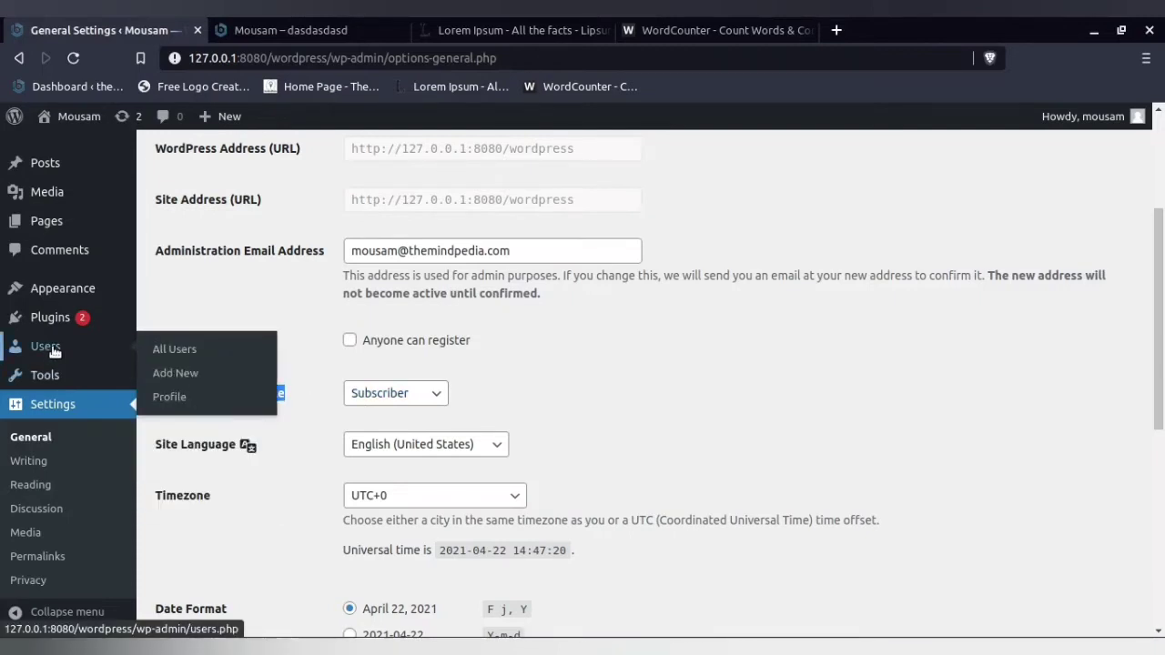
pyautogui.click(179, 374)
pyautogui.click(368, 241)
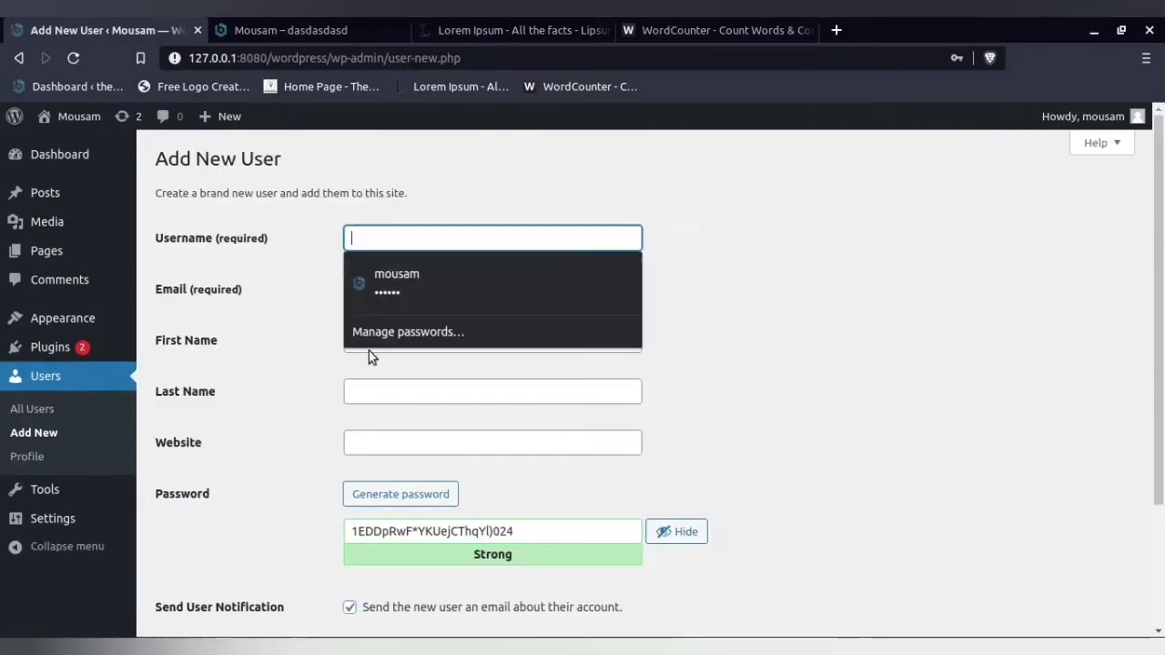
pyautogui.click(386, 392)
pyautogui.click(390, 445)
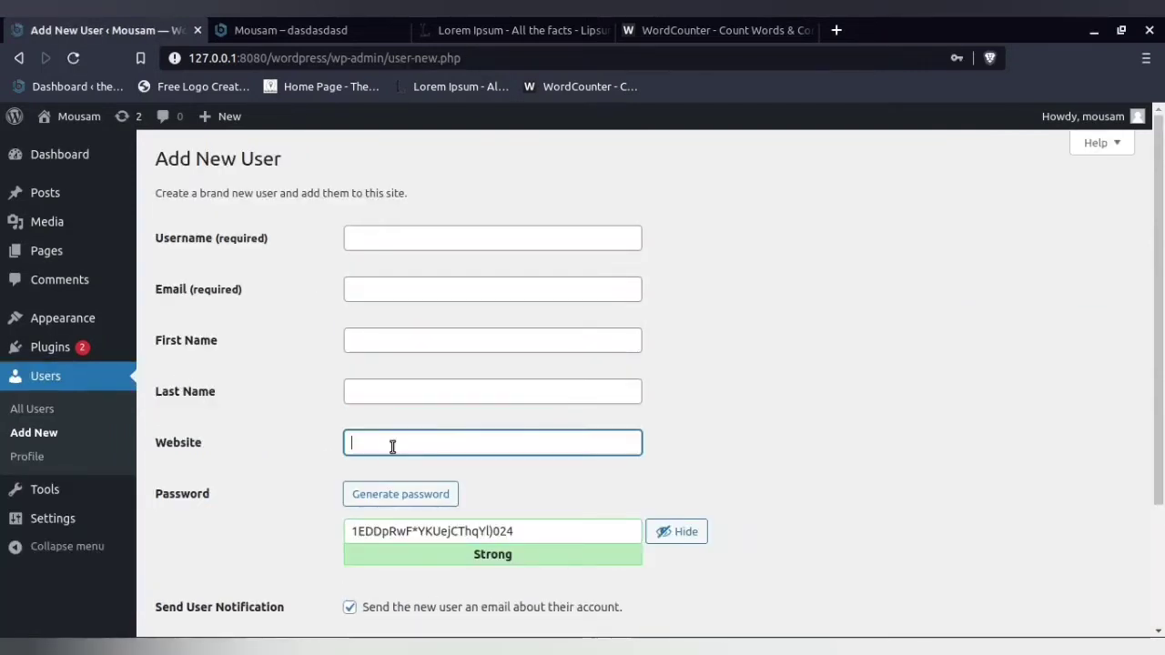
# - Return to General Settings and set the New User Default Role to Contributor
pyautogui.moveTo(67, 519)
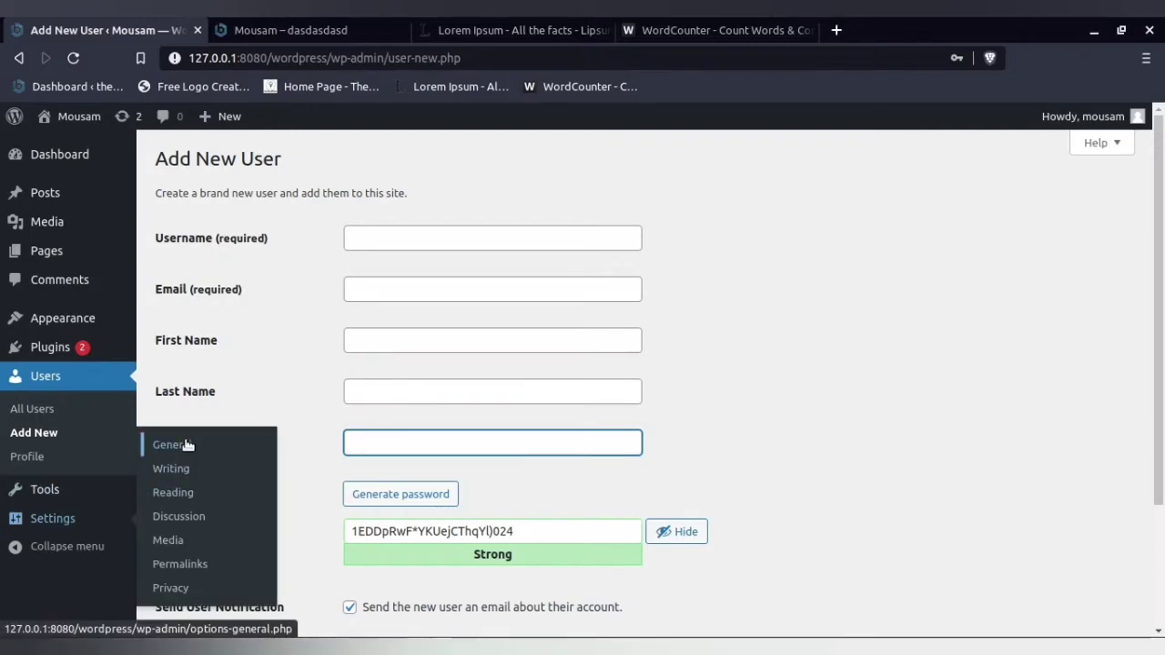
pyautogui.click(151, 445)
pyautogui.scroll(-2, 271, 438)
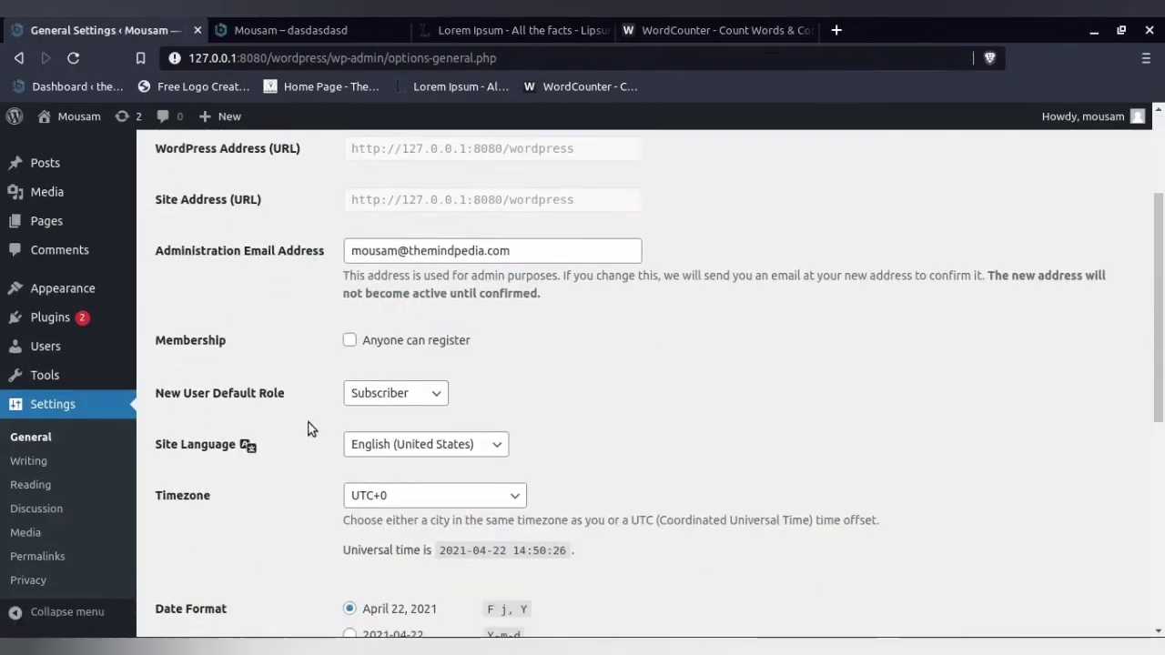
pyautogui.click(390, 397)
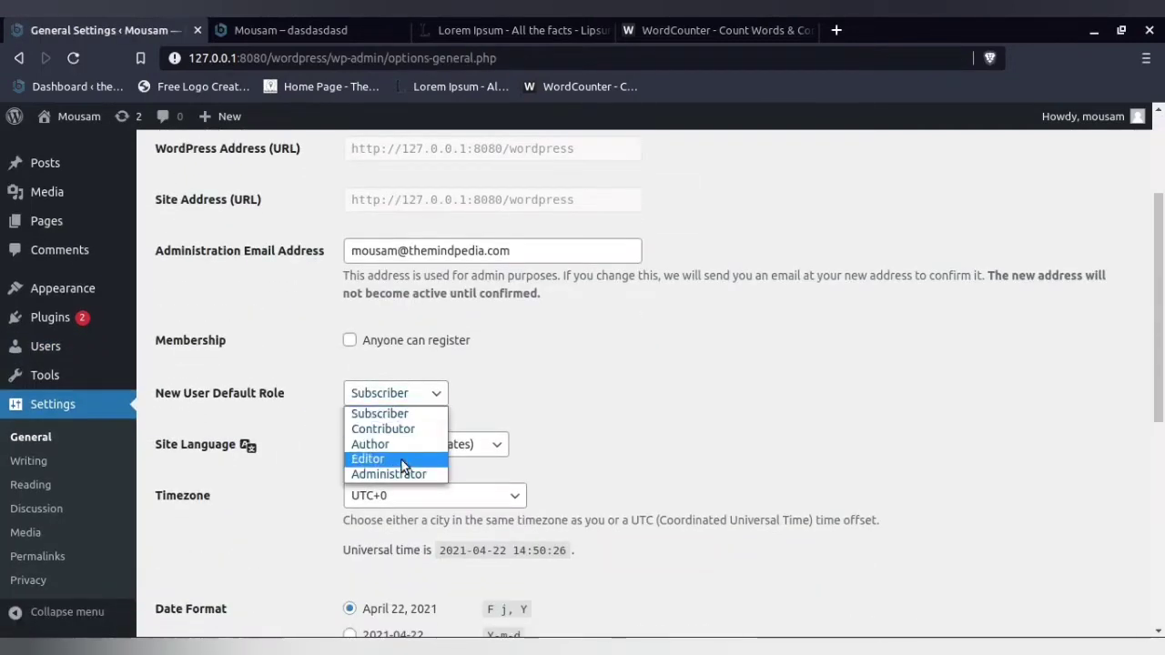
pyautogui.click(402, 430)
pyautogui.click(406, 397)
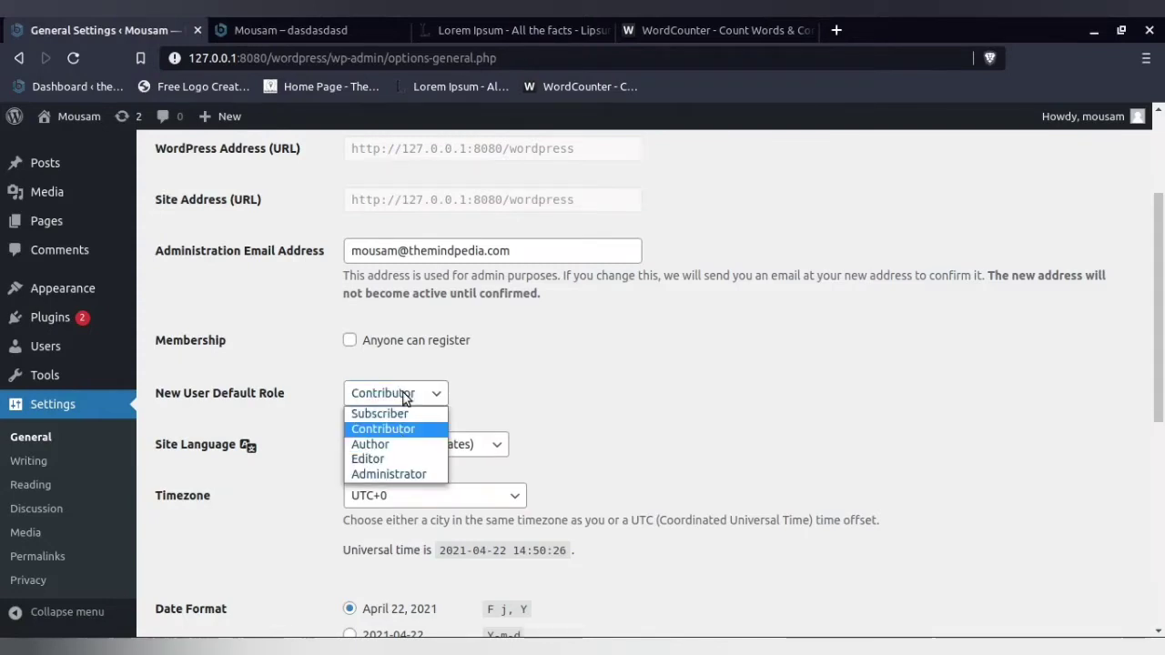
pyautogui.click(401, 428)
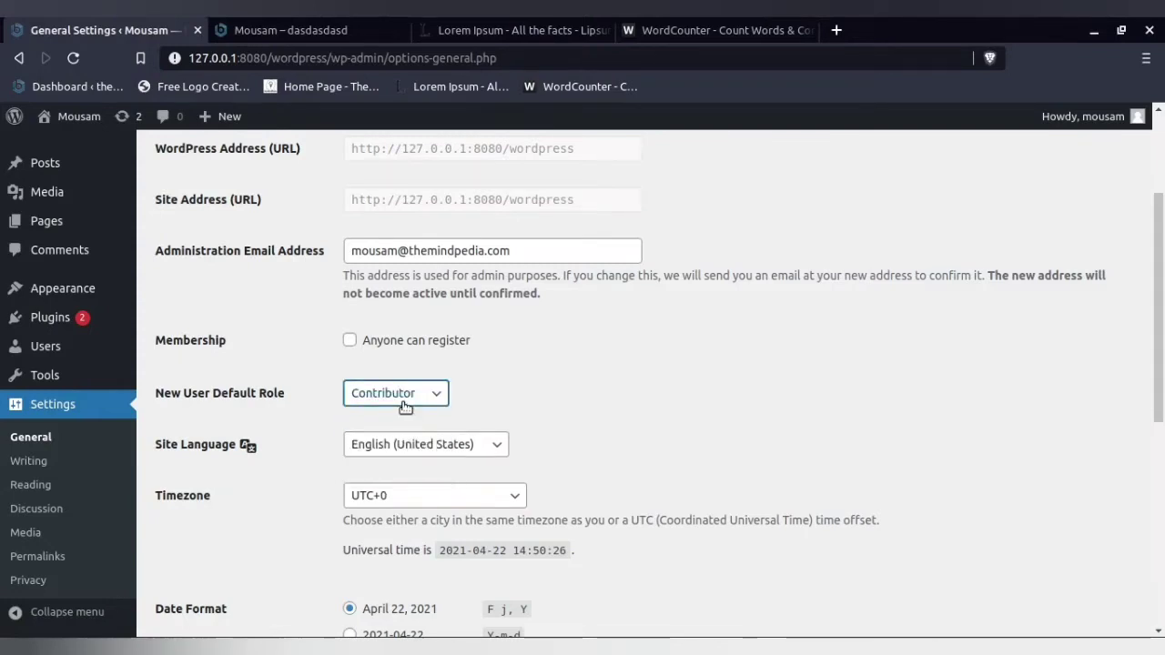
# - Try Author as the New User Default Role, change it to Editor, and save the General Settings
pyautogui.click(406, 408)
pyautogui.click(402, 445)
pyautogui.click(411, 401)
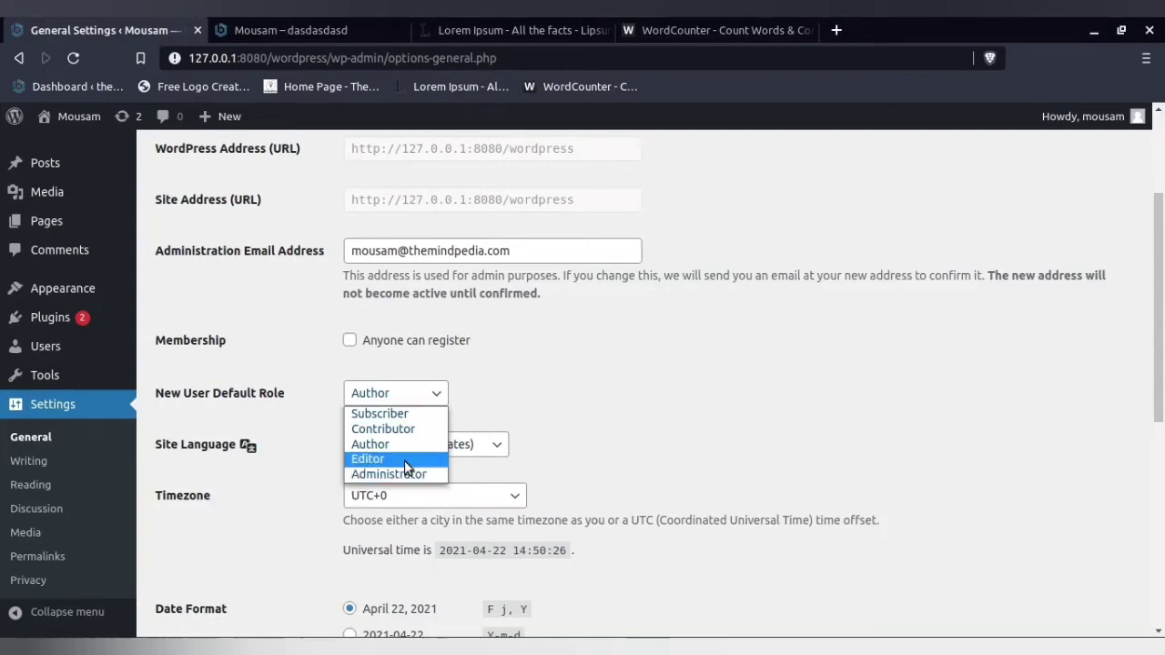
pyautogui.click(409, 458)
pyautogui.scroll(-5, 234, 532)
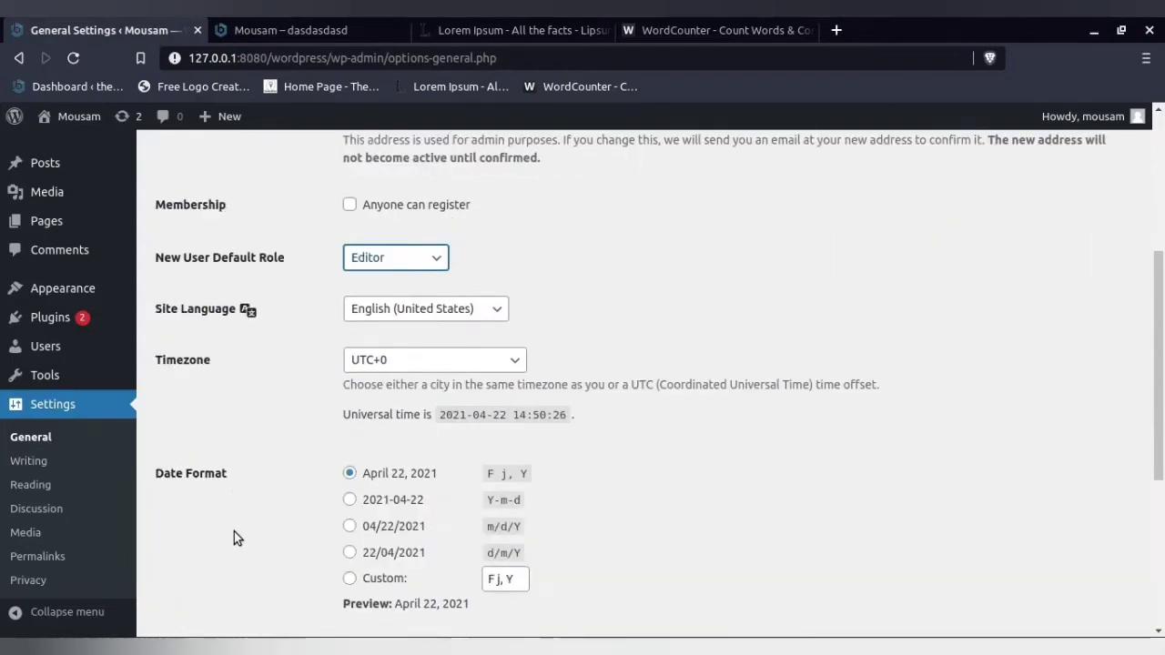
pyautogui.click(218, 551)
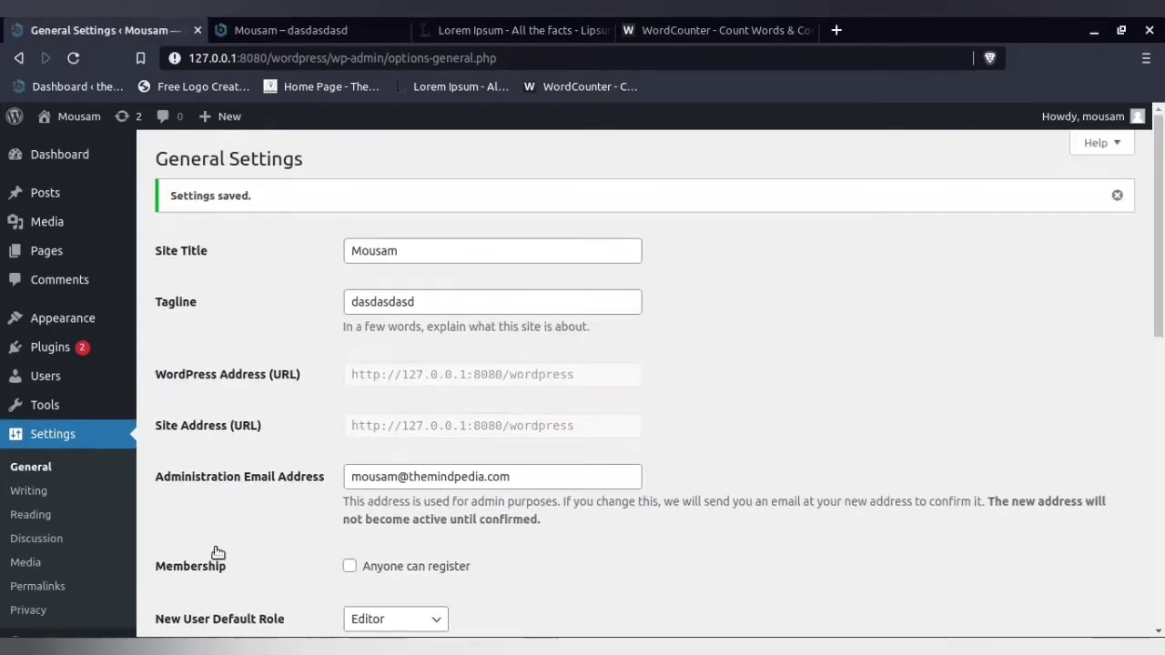
# - Check which role is preselected at the end of the Add New User form
pyautogui.moveTo(62, 382)
pyautogui.click(173, 401)
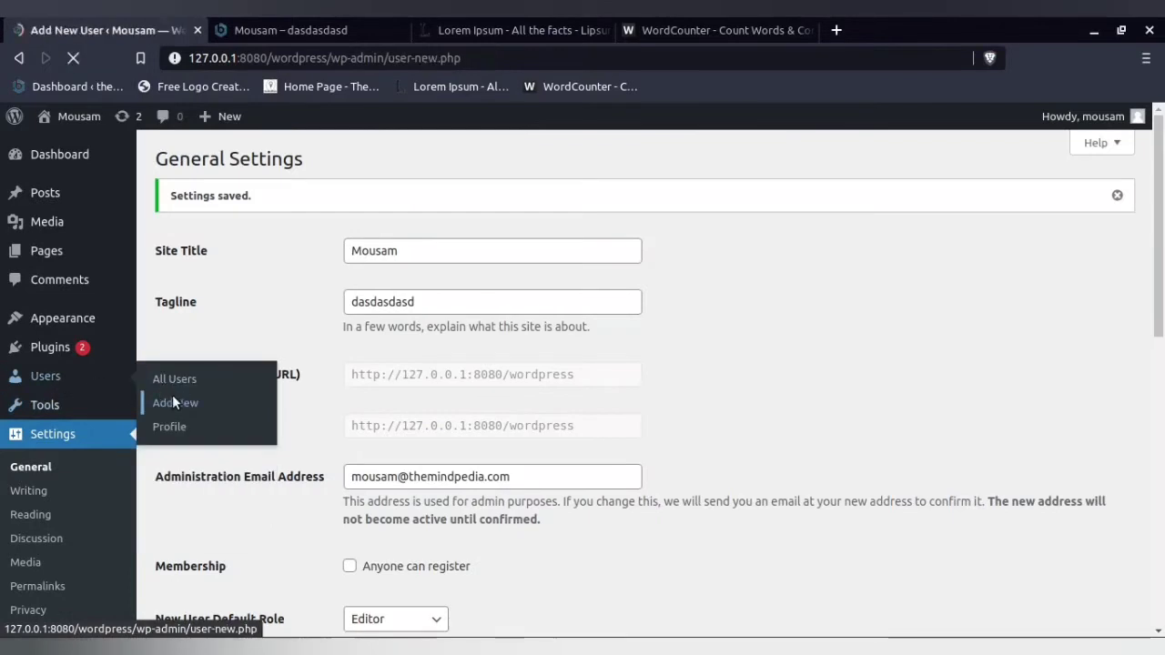
pyautogui.scroll(-3, 390, 359)
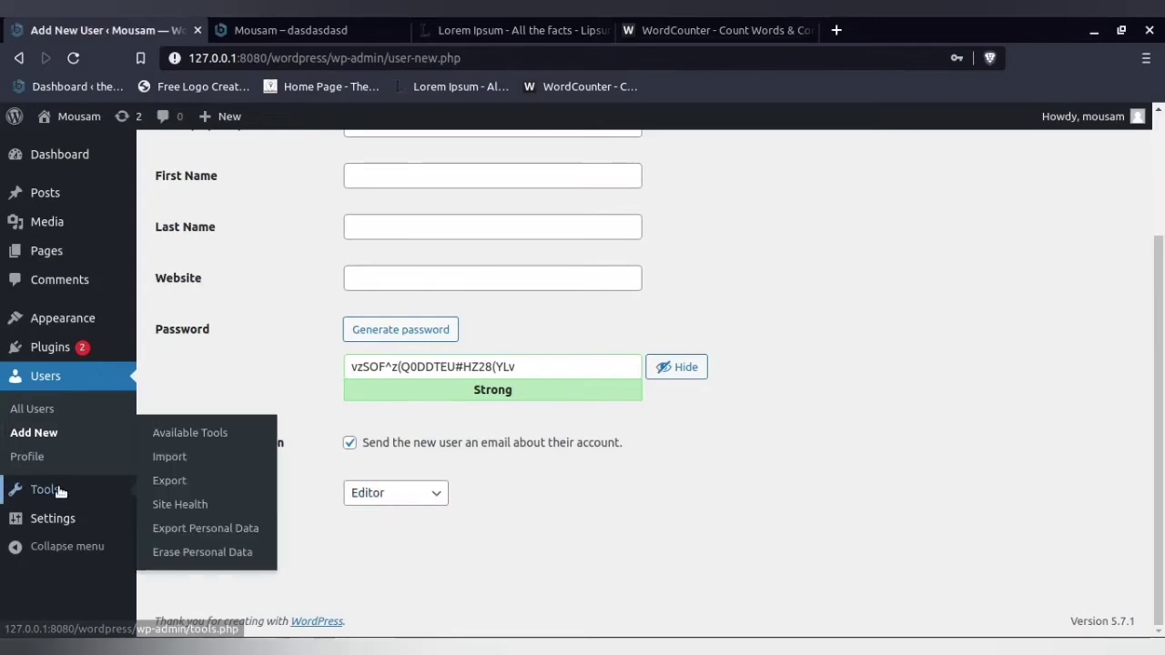
# - Return to General Settings and try Subscriber and Author as the New User Default Role
pyautogui.moveTo(123, 508)
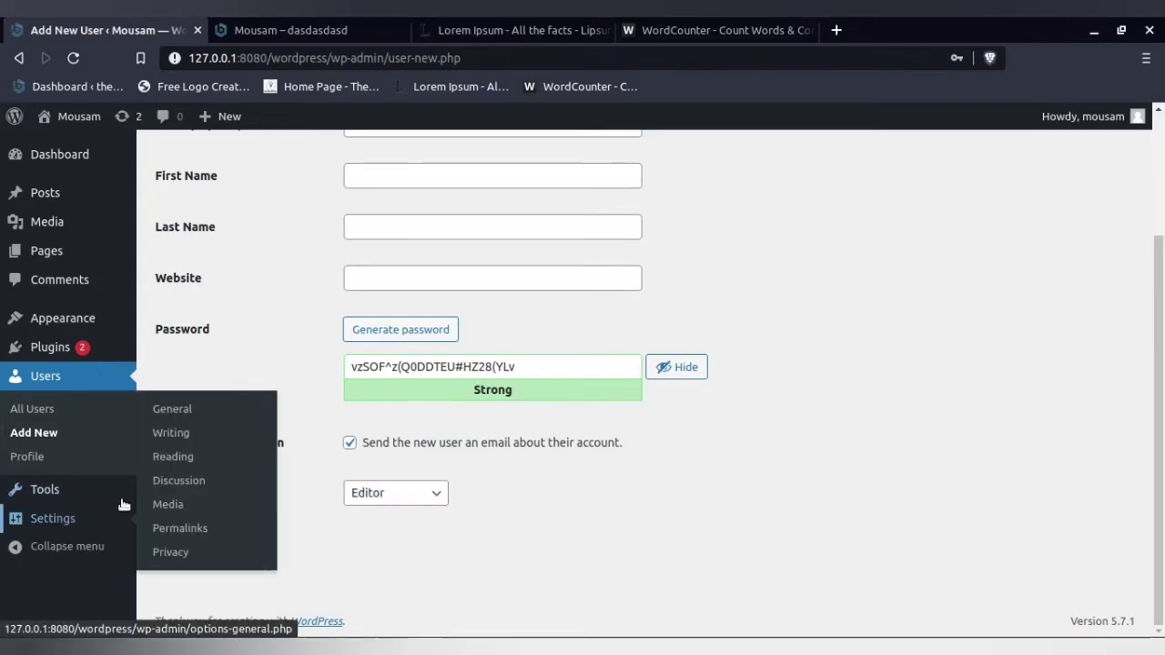
pyautogui.click(171, 412)
pyautogui.scroll(-2, 368, 496)
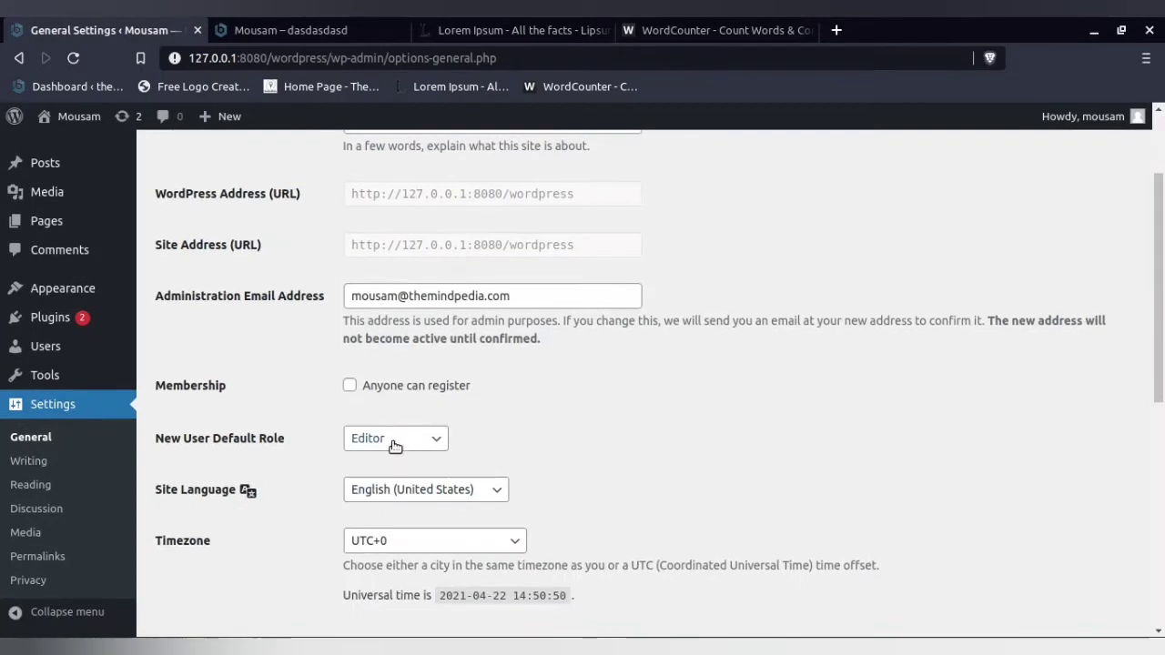
pyautogui.click(398, 438)
pyautogui.click(393, 454)
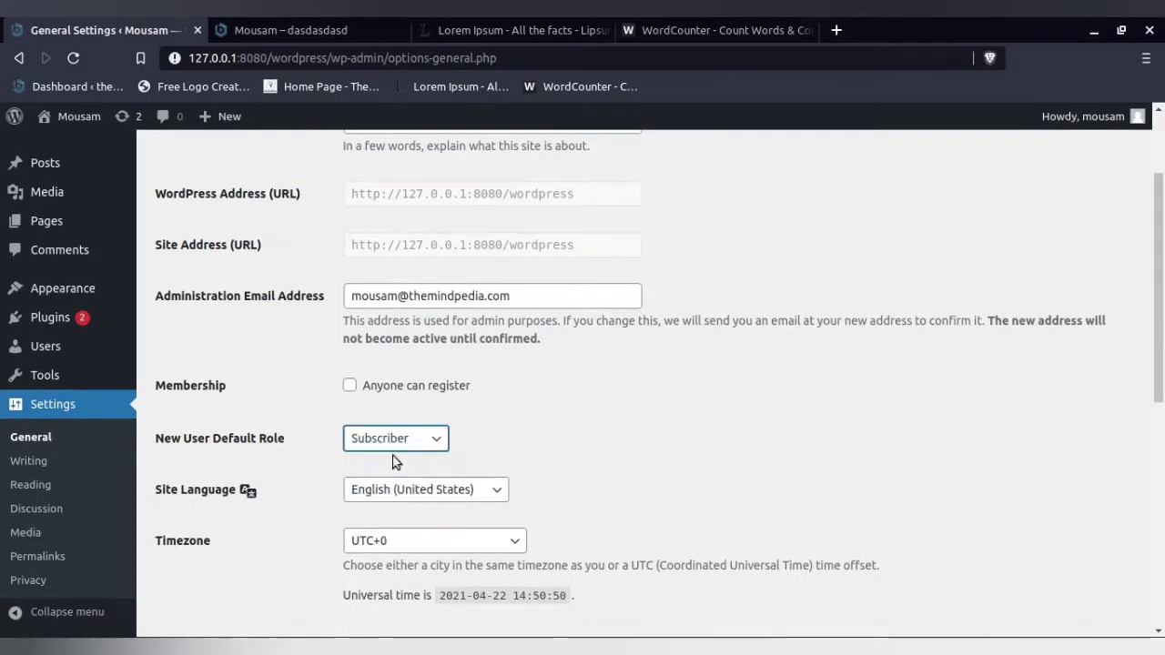
pyautogui.click(397, 441)
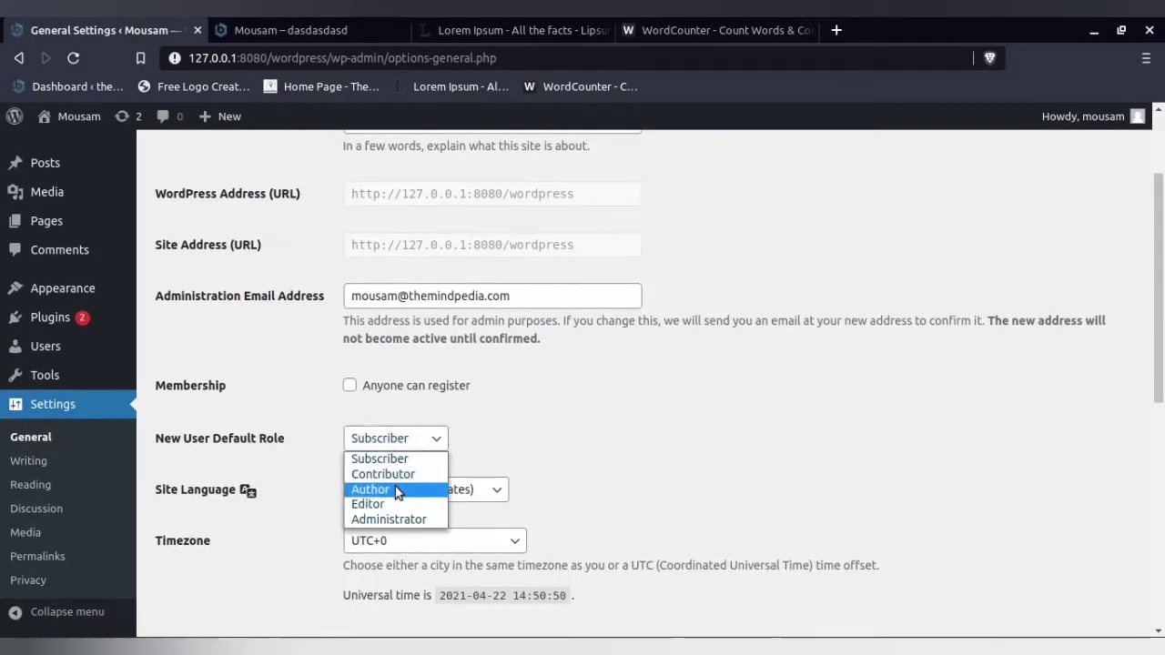
pyautogui.click(397, 487)
# - Set the New User Default Role to Contributor and save the General Settings
pyautogui.click(402, 439)
pyautogui.click(402, 473)
pyautogui.scroll(-4, 281, 494)
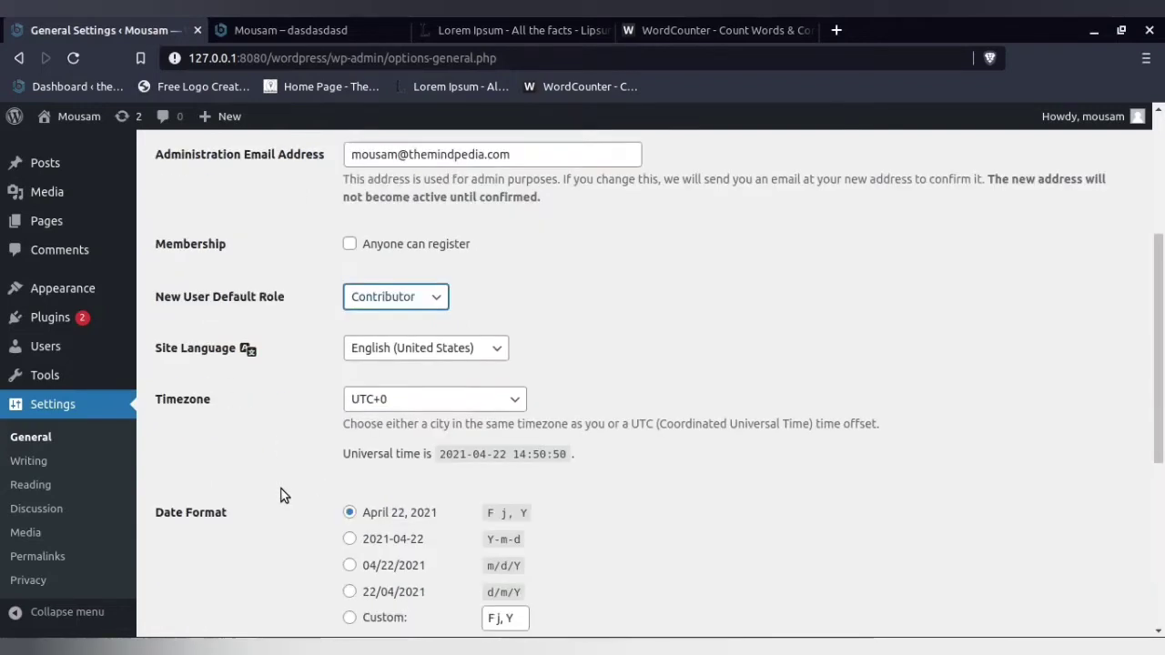
pyautogui.scroll(-2, 257, 515)
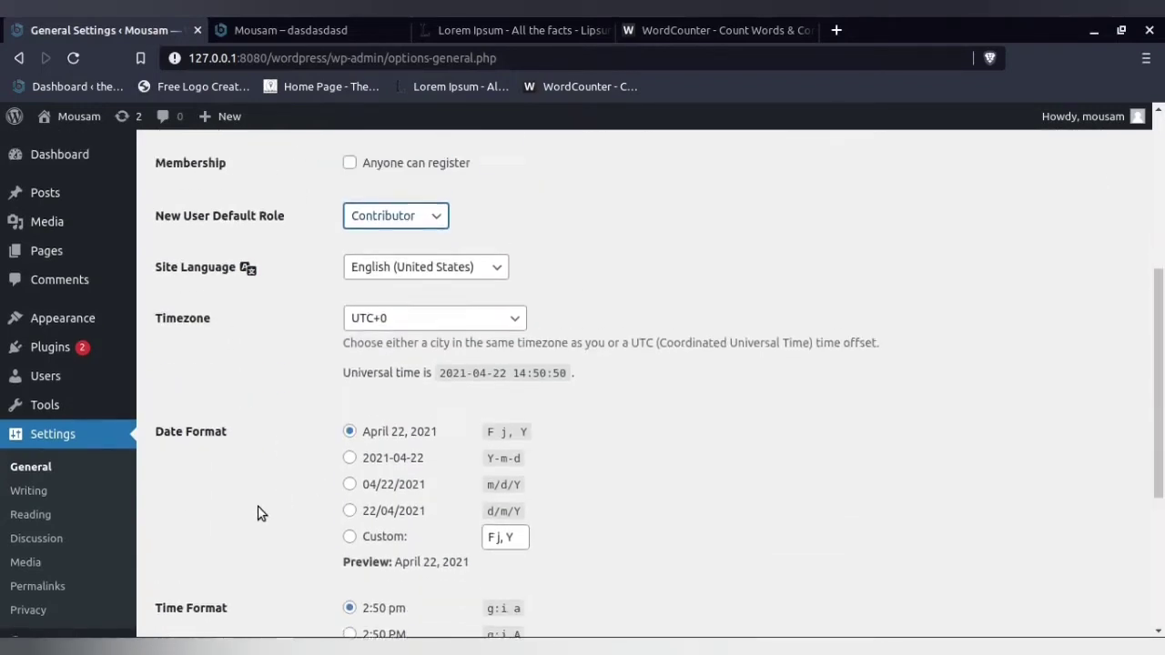
pyautogui.scroll(2, 261, 512)
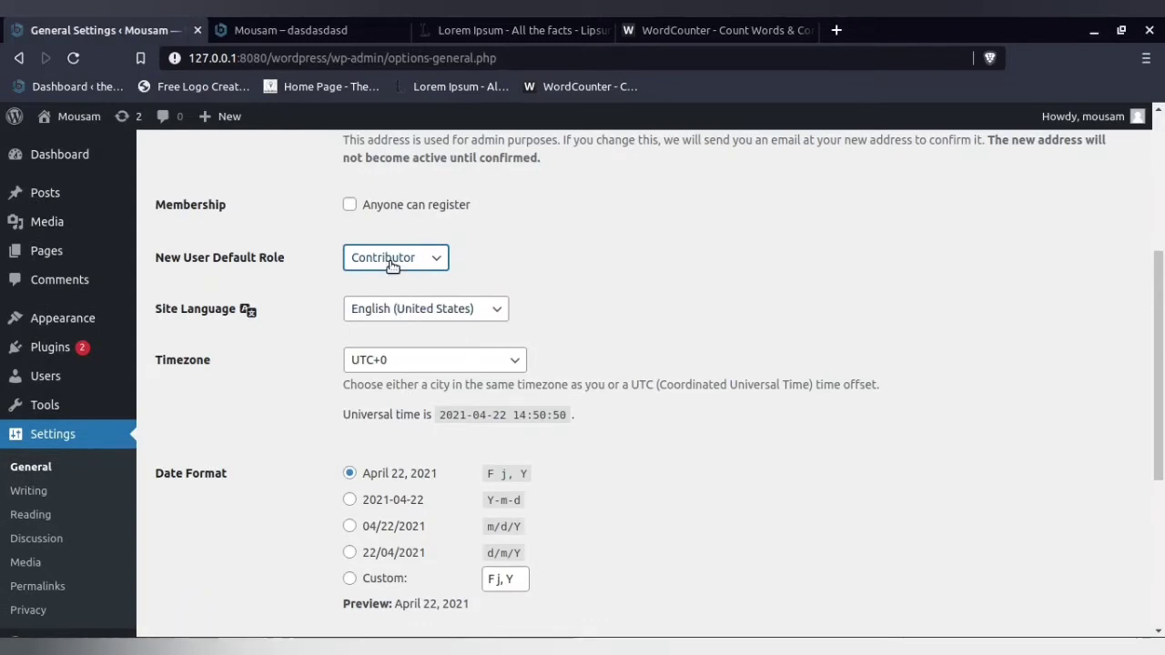
pyautogui.scroll(-5, 200, 447)
pyautogui.click(200, 615)
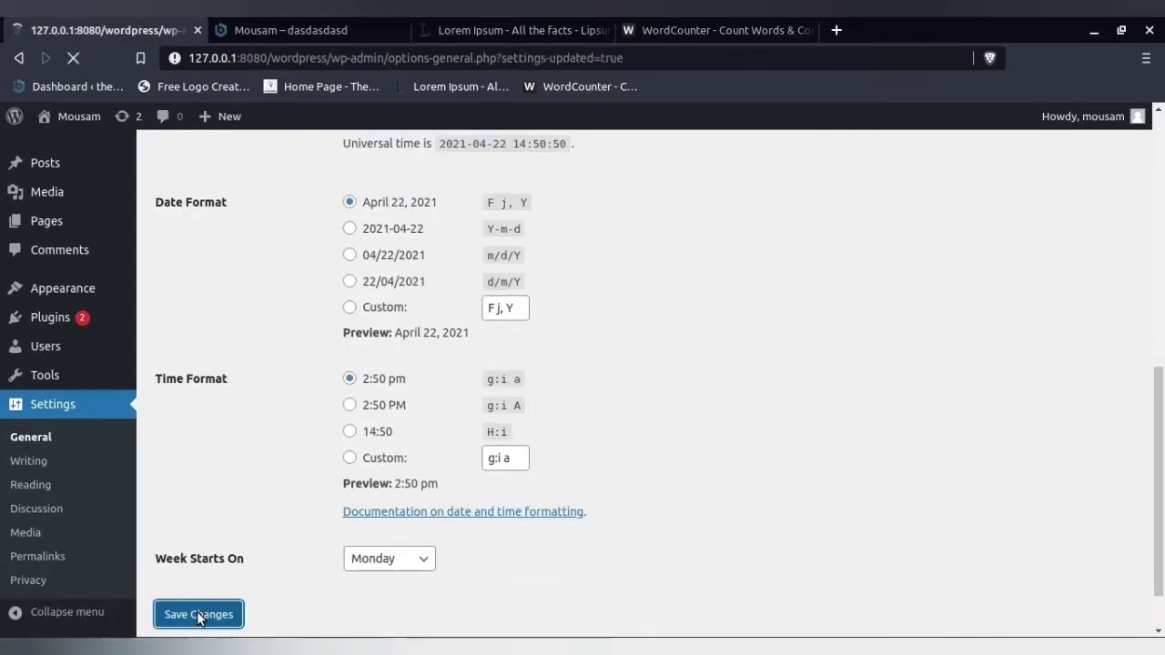
# - Check the Add New User form again for the role it preselects
pyautogui.moveTo(65, 382)
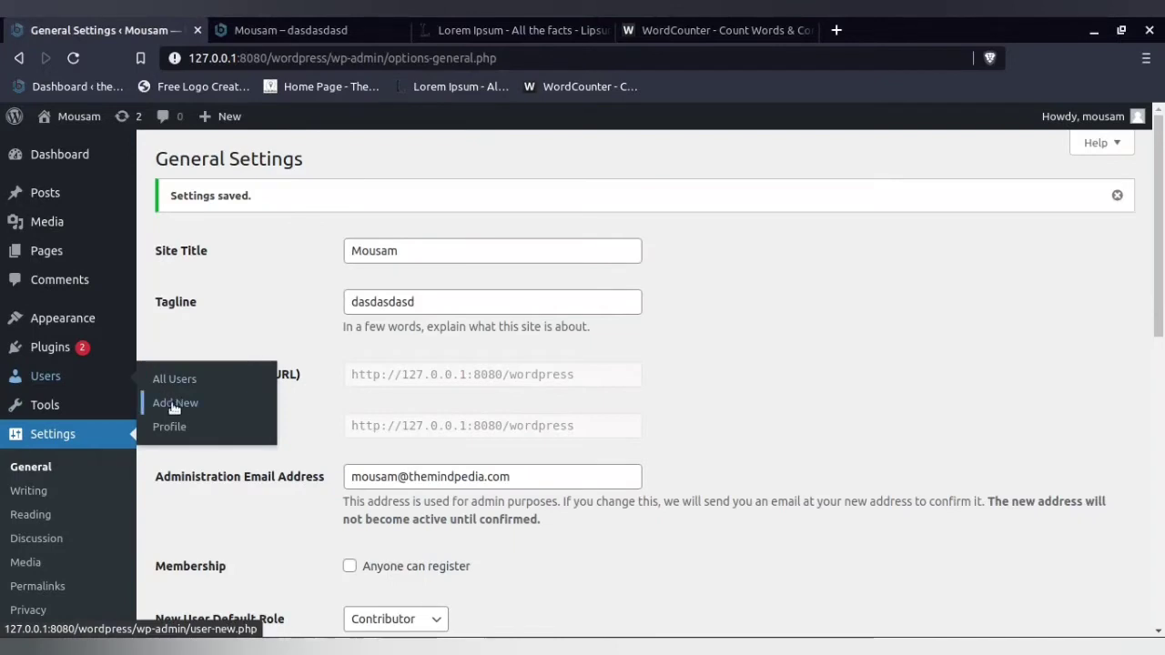
pyautogui.click(173, 402)
pyautogui.scroll(-3, 259, 451)
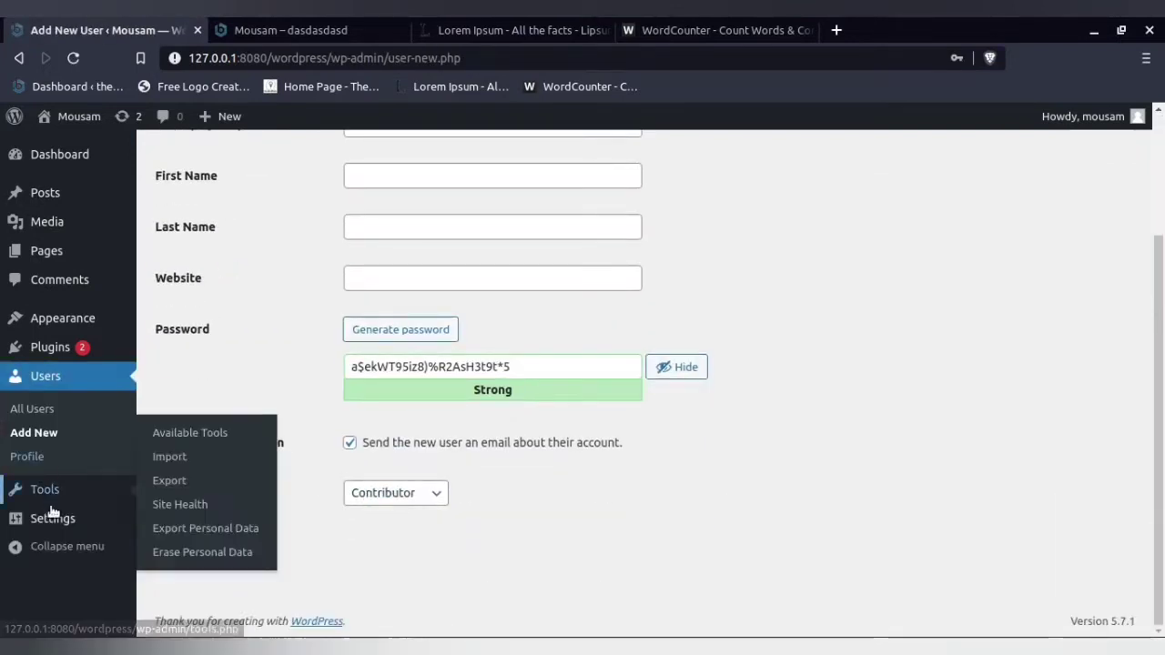
# - Return to General Settings and look through the available Site Language options without choosing another language
pyautogui.moveTo(58, 517)
pyautogui.click(182, 411)
pyautogui.scroll(-3, 189, 412)
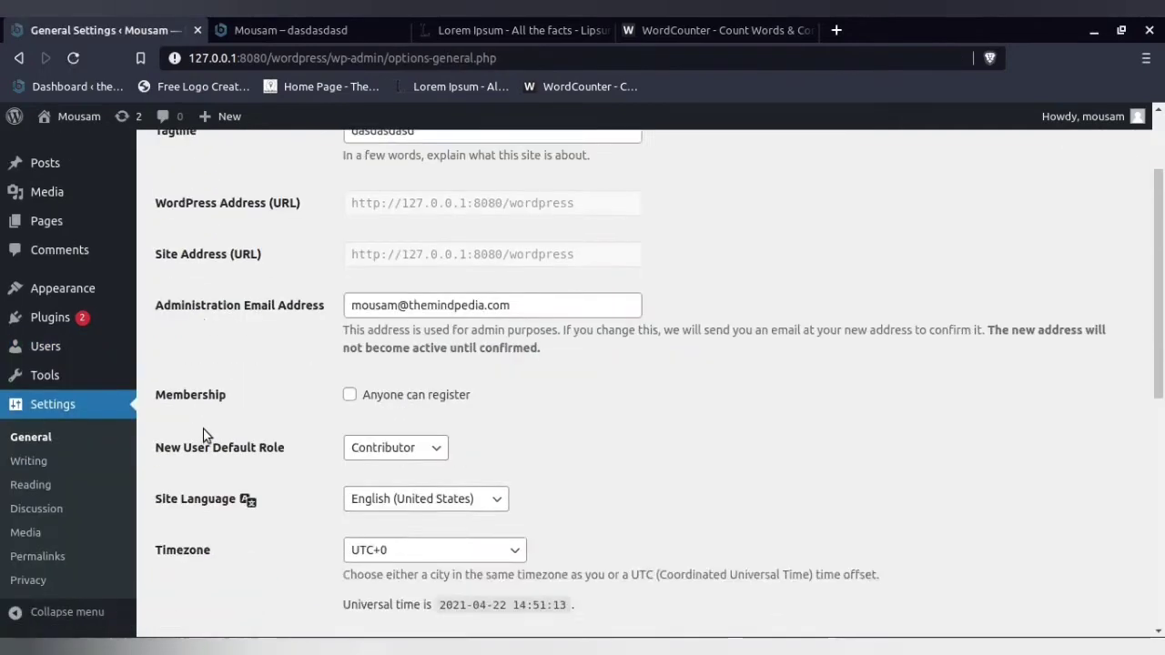
pyautogui.click(455, 363)
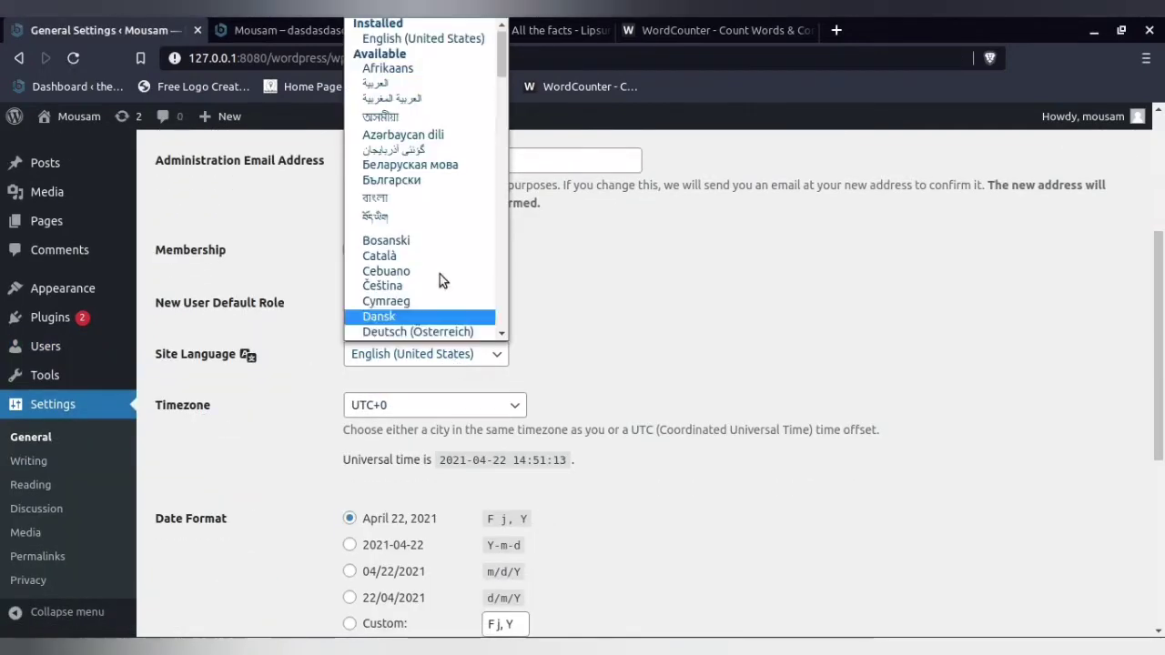
pyautogui.click(674, 373)
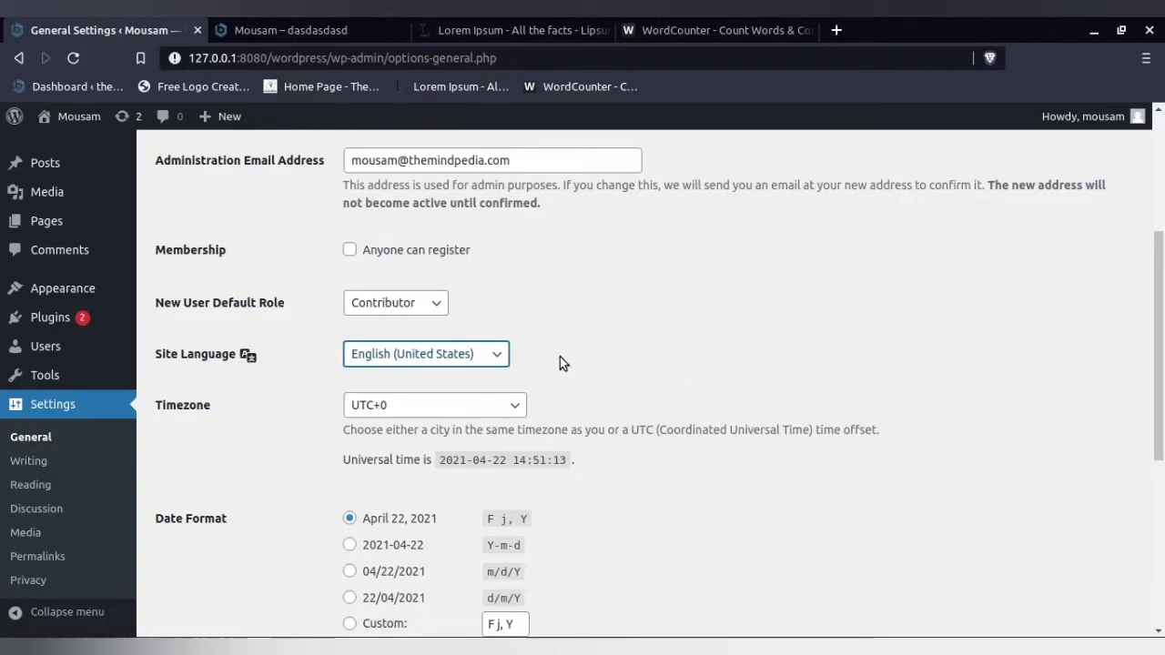
pyautogui.scroll(2, 718, 361)
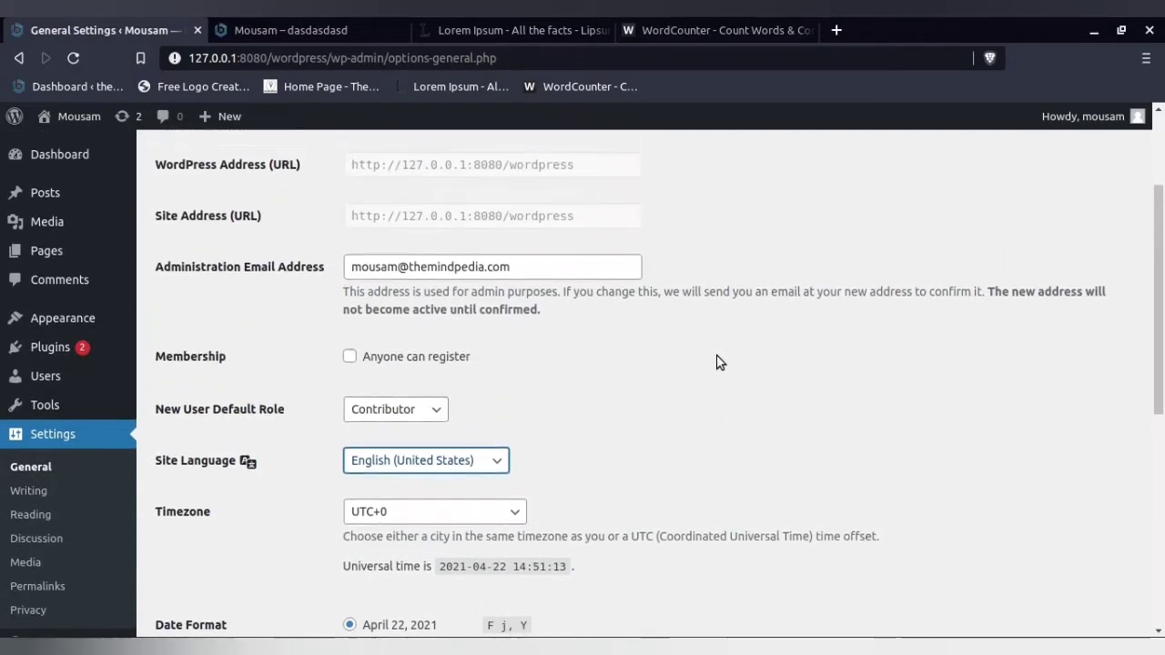
pyautogui.scroll(1, 716, 362)
pyautogui.moveTo(616, 366); pyautogui.dragTo(1084, 368)
pyautogui.click(461, 546)
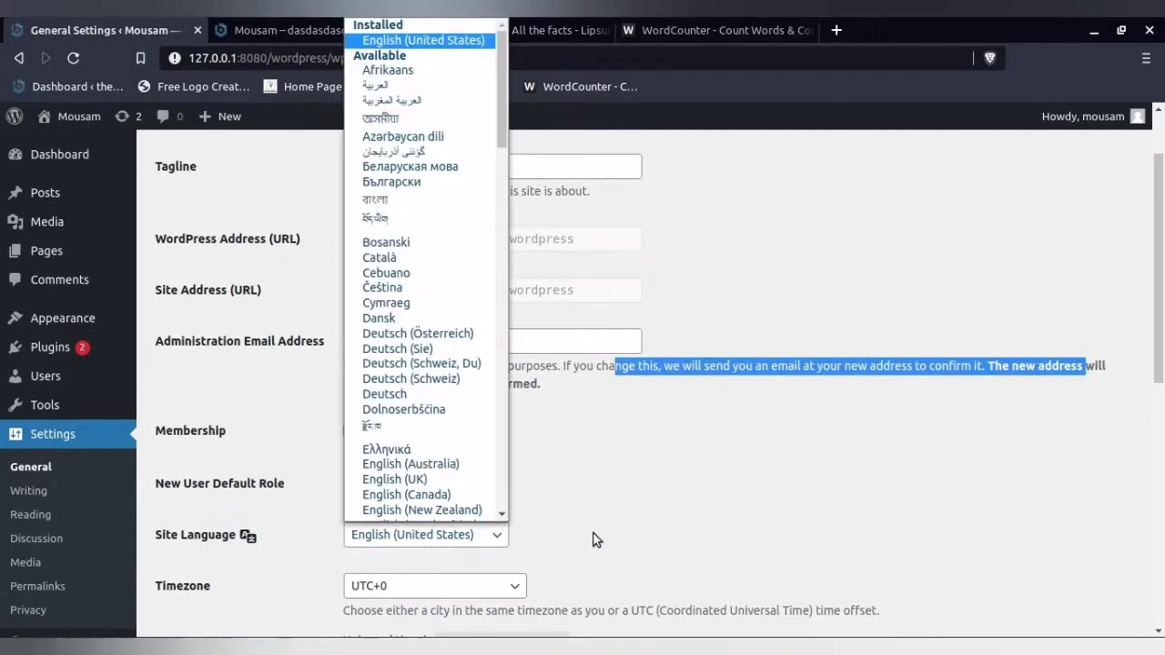
# - Look through the city timezones by region and choose Kolkata as the site's Timezone
pyautogui.scroll(-2, 600, 533)
pyautogui.click(512, 414)
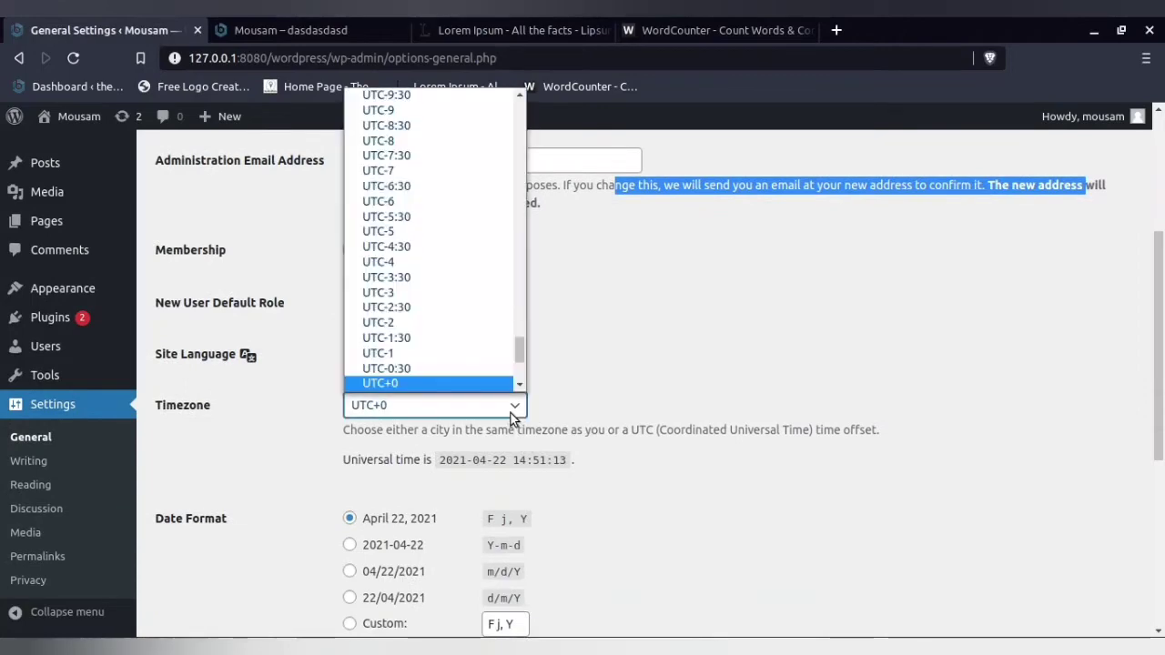
pyautogui.moveTo(519, 356); pyautogui.dragTo(523, 102)
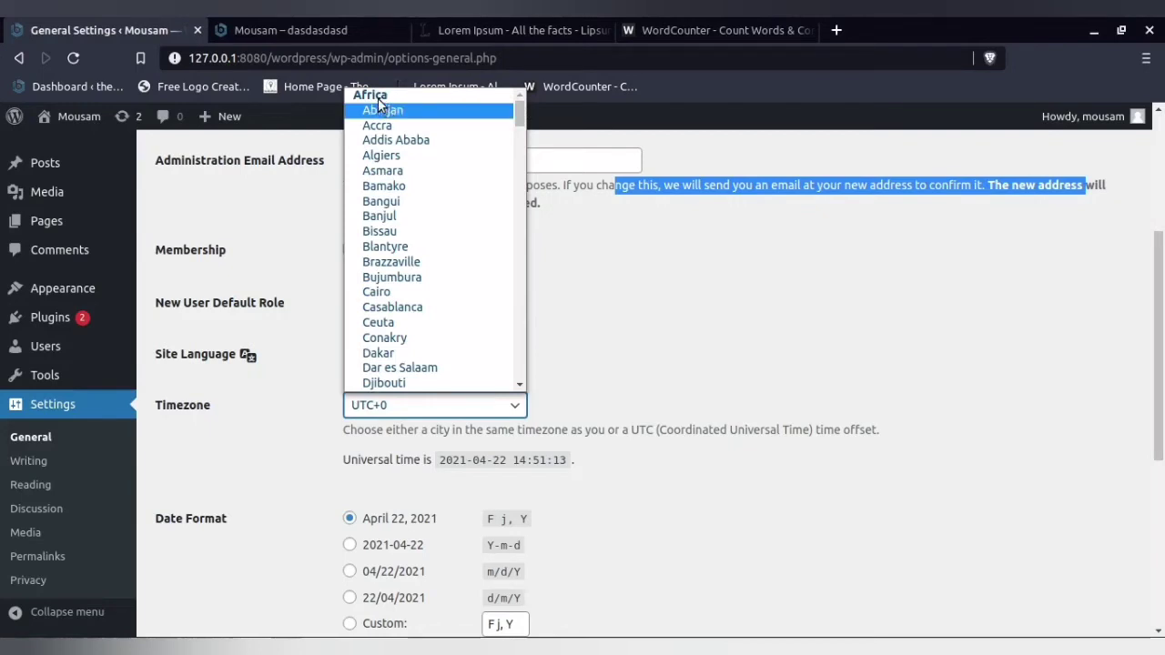
pyautogui.scroll(-6, 401, 312)
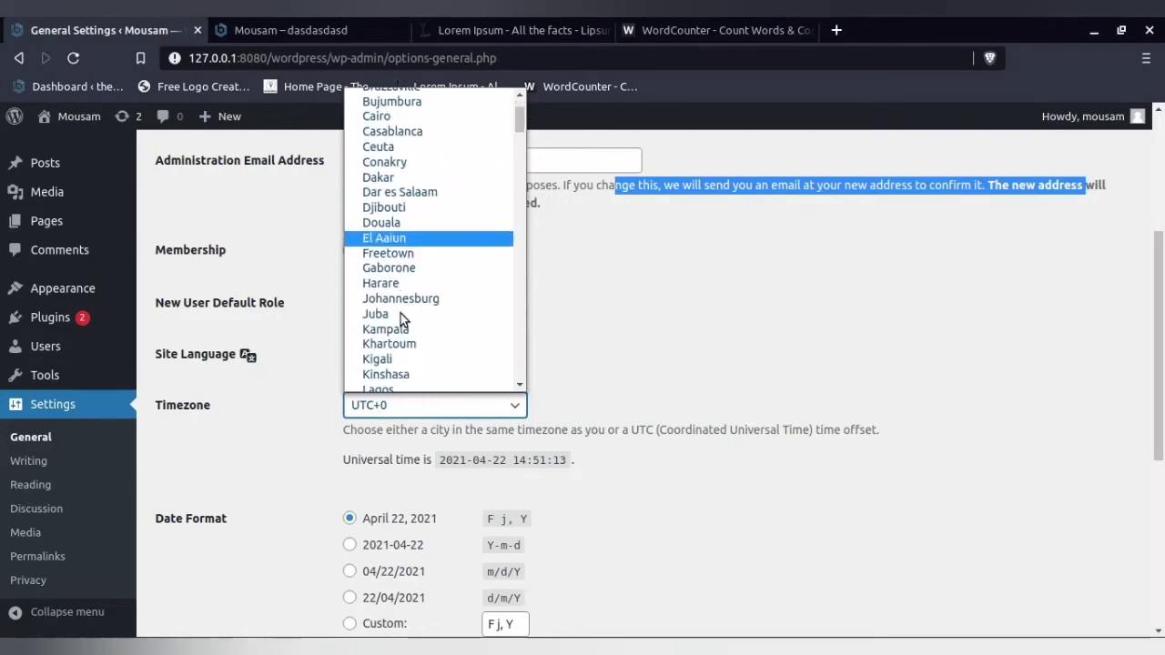
pyautogui.scroll(-10, 401, 320)
pyautogui.scroll(1, 437, 309)
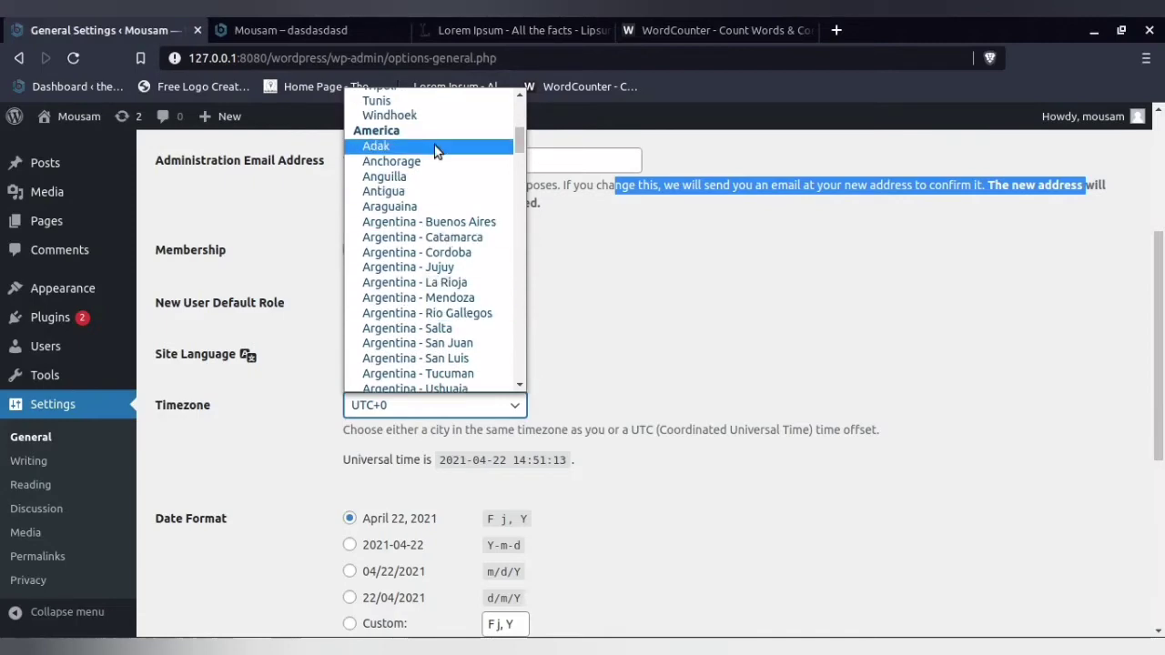
pyautogui.scroll(-10, 439, 307)
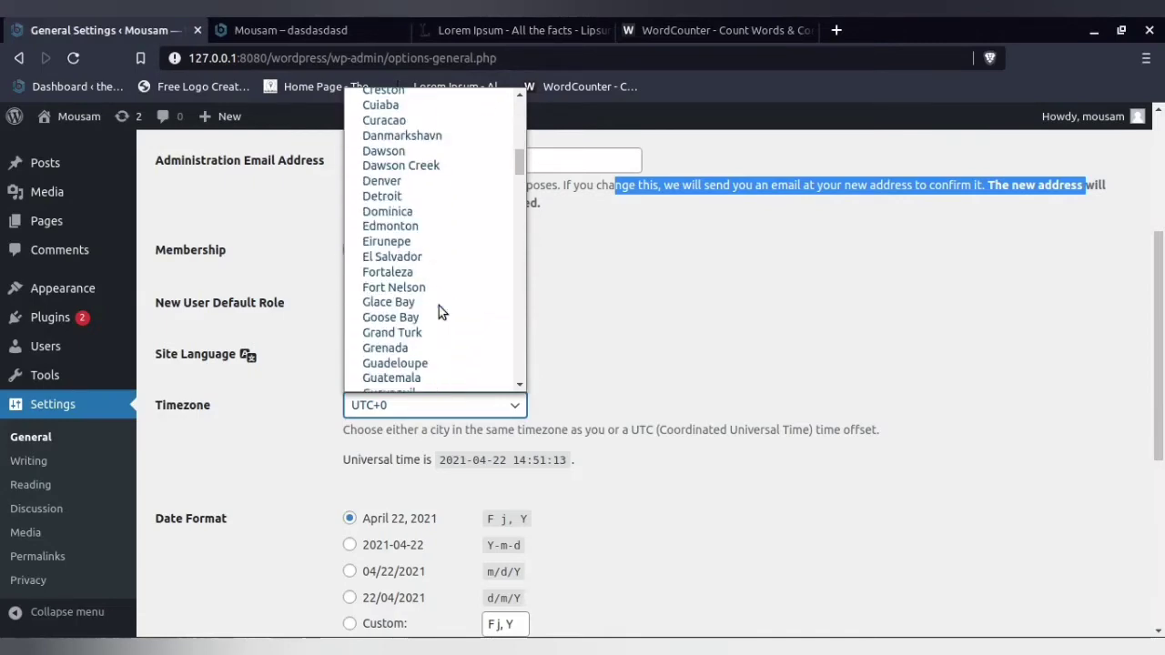
pyautogui.scroll(-15, 438, 308)
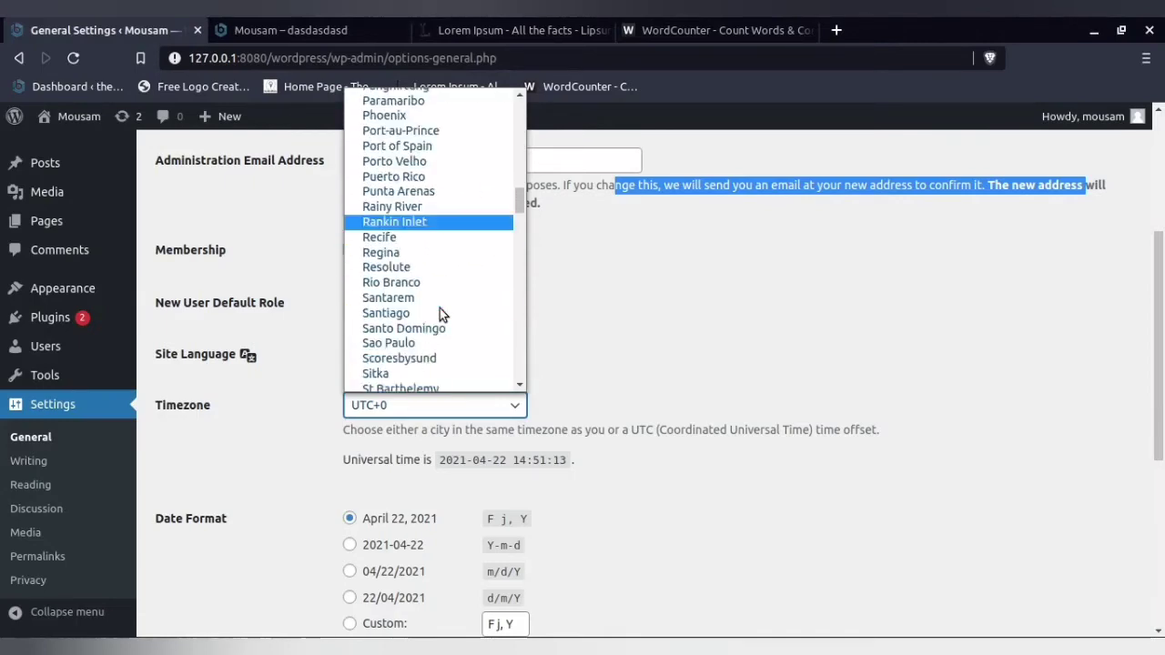
pyautogui.scroll(-10, 441, 310)
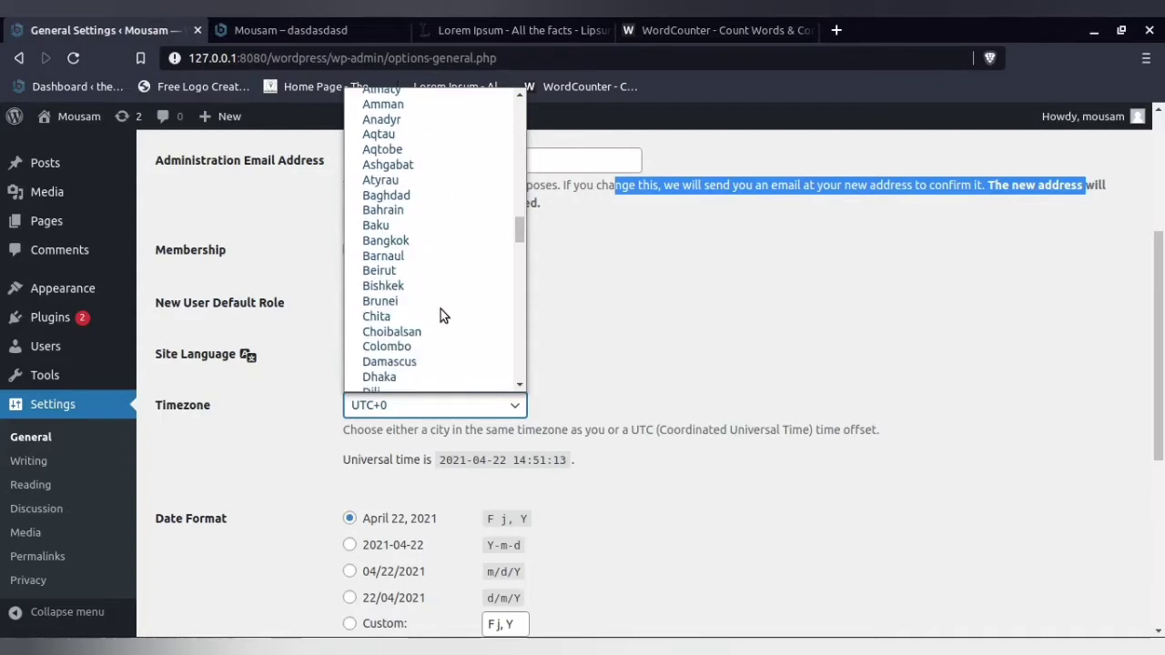
pyautogui.scroll(-6, 440, 308)
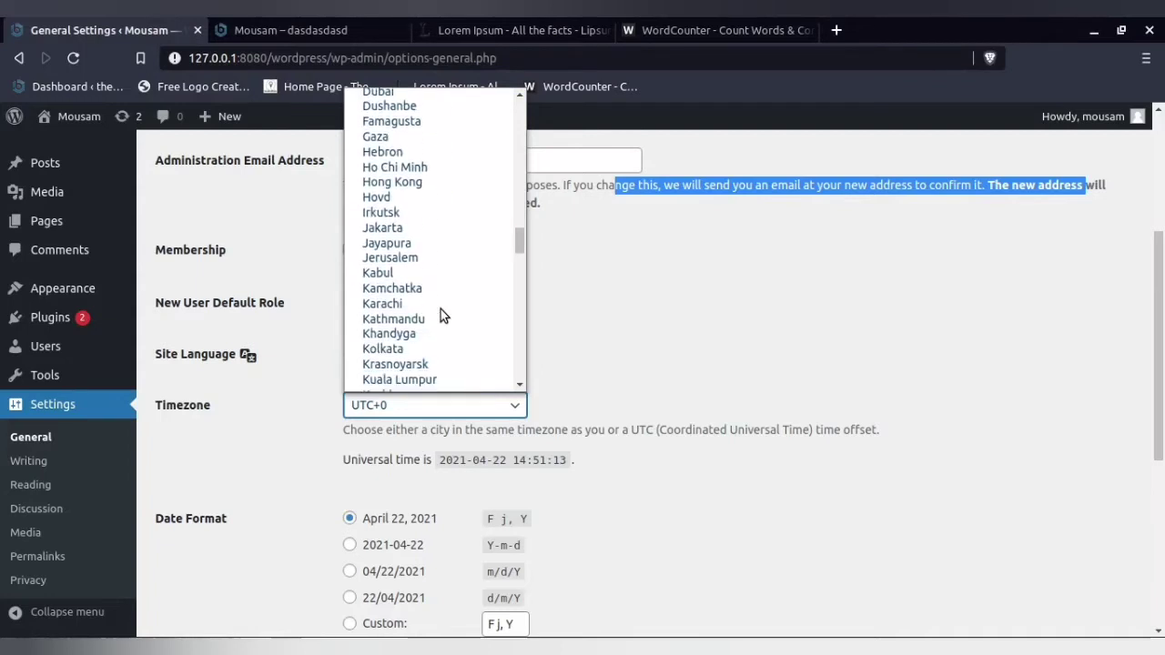
pyautogui.click(428, 353)
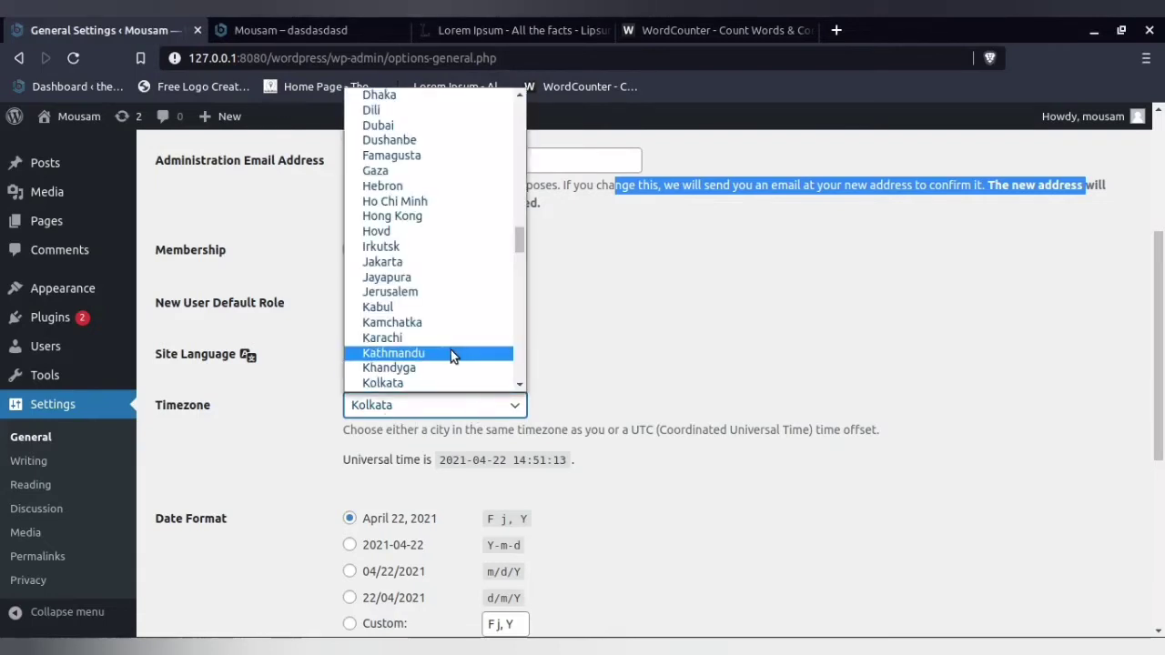
# - Browse the remaining Timezone choices as far as the Manual Offsets group without picking another one
pyautogui.scroll(-14, 449, 349)
pyautogui.scroll(-15, 450, 349)
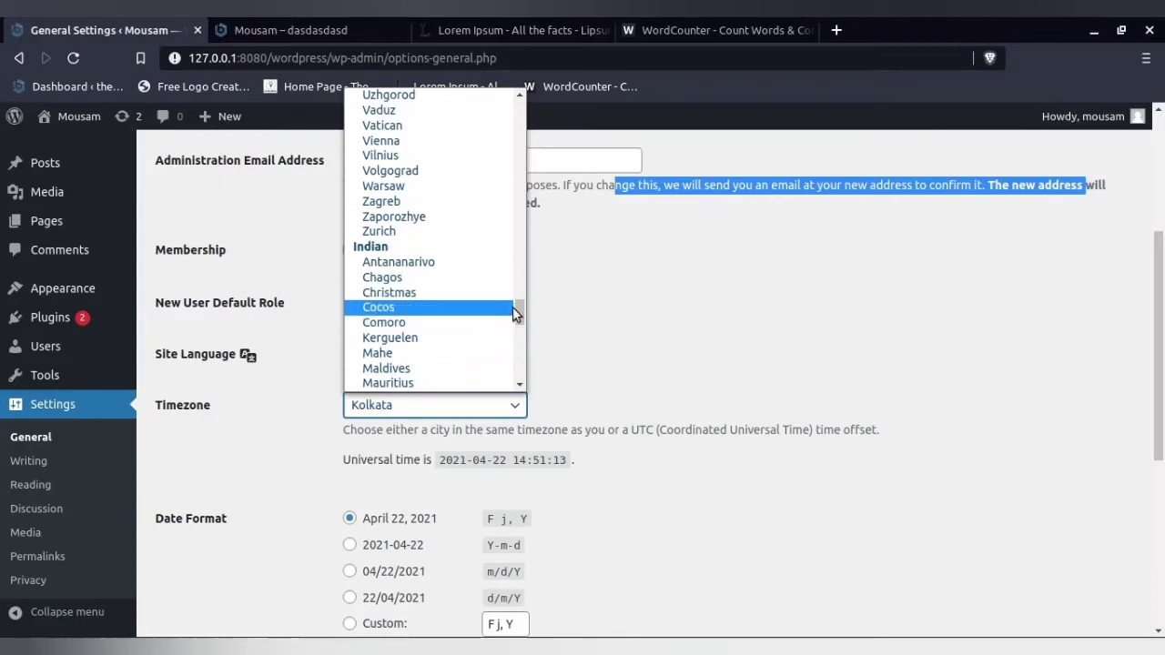
pyautogui.moveTo(515, 308); pyautogui.dragTo(521, 340)
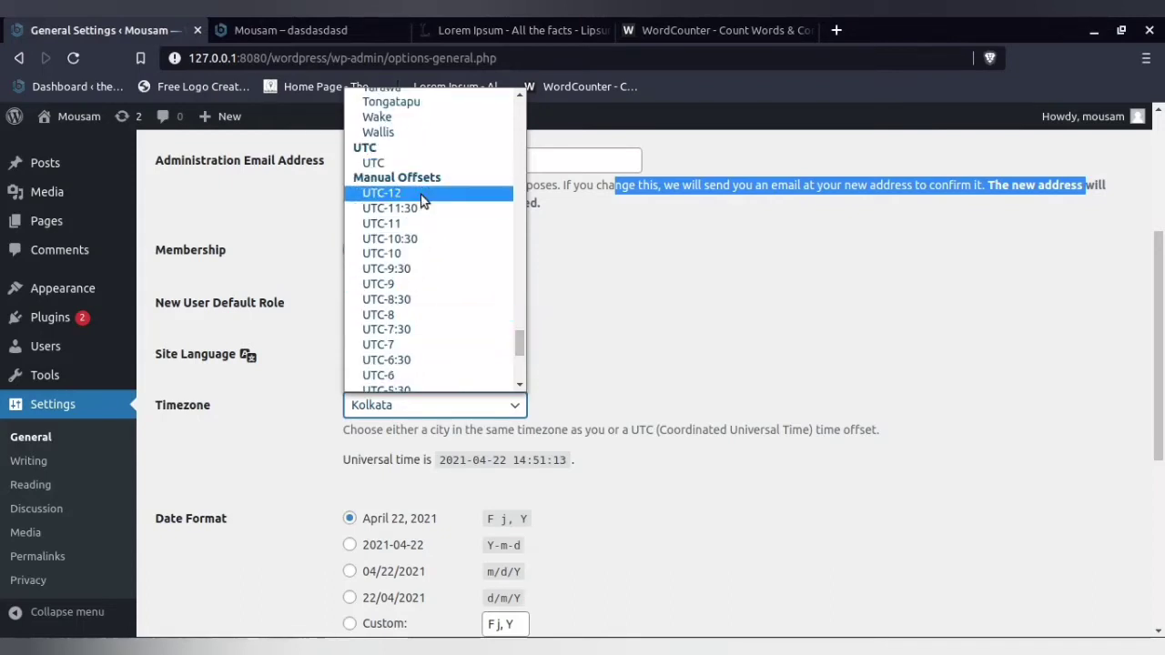
pyautogui.click(535, 647)
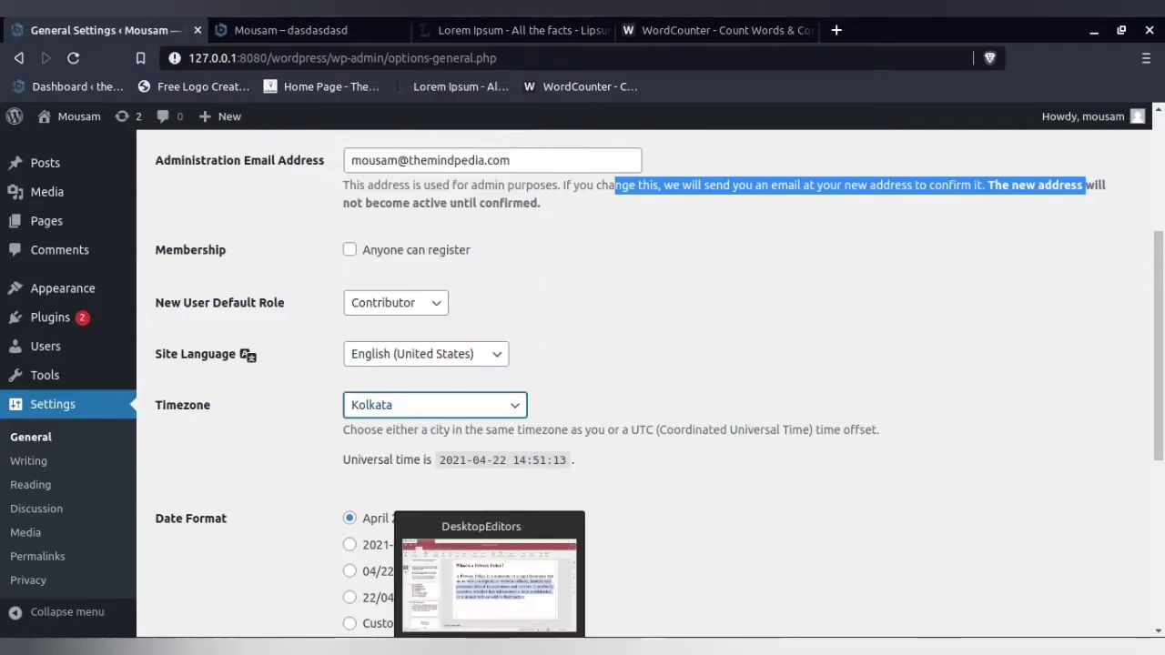
# - Switch to the Blog Monk Sample.pptx presentation in ONLYOFFICE and open slide 6 on default role, site language and timezone
pyautogui.click(534, 647)
pyautogui.scroll(3, 178, 331)
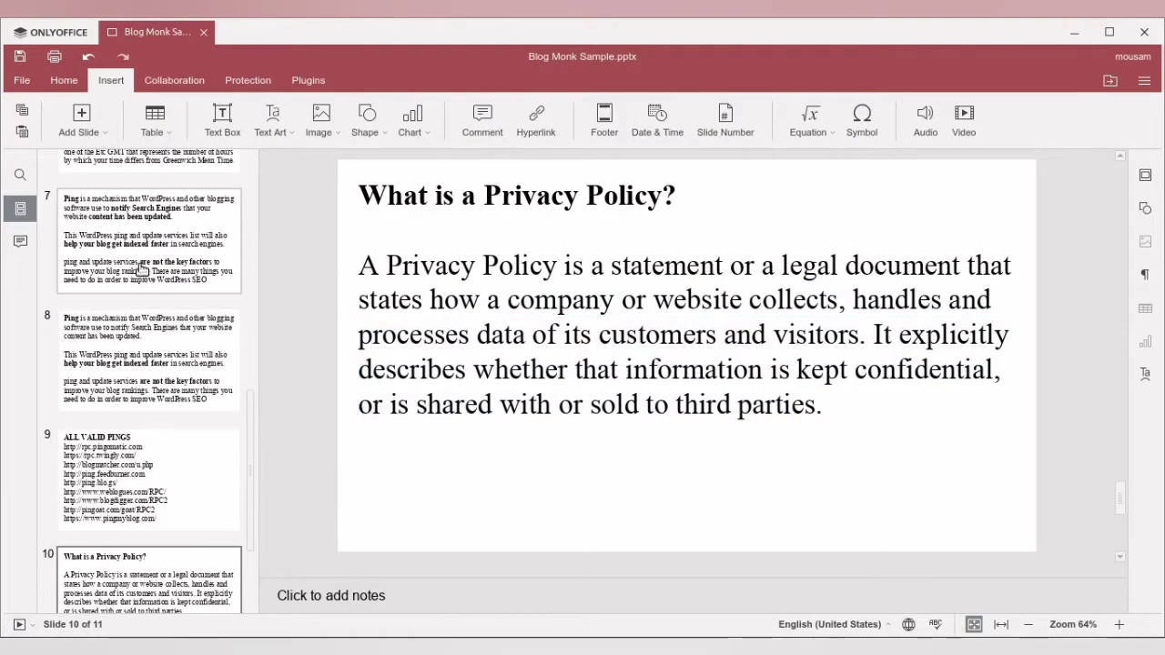
pyautogui.click(150, 241)
pyautogui.scroll(3, 163, 323)
pyautogui.scroll(3, 164, 323)
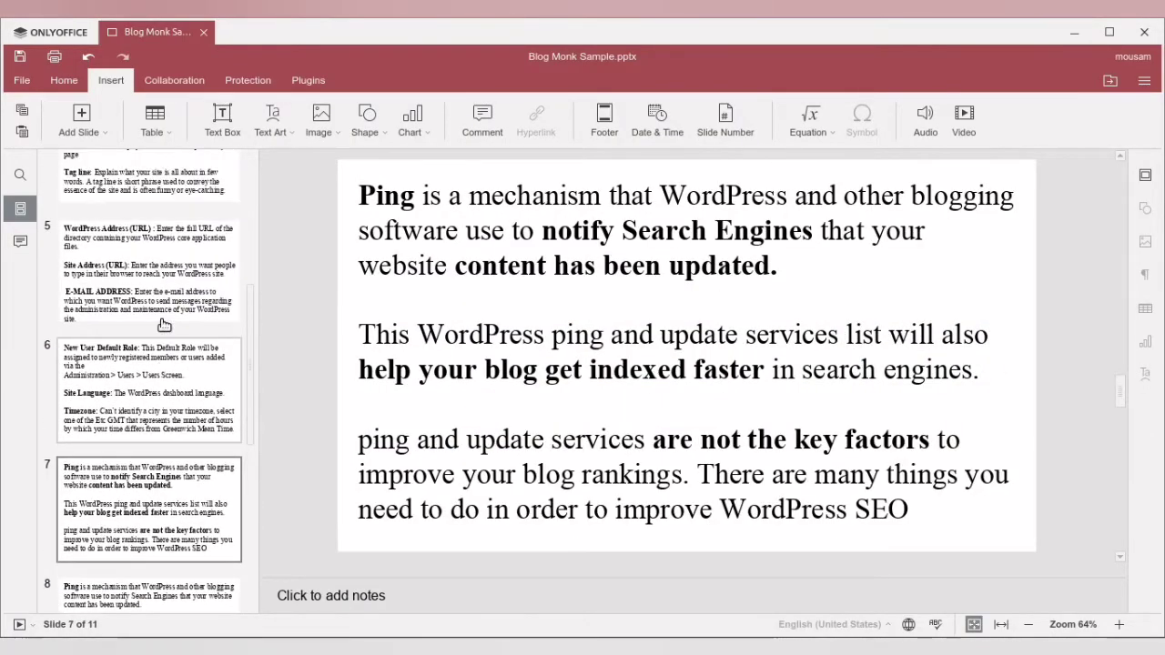
pyautogui.click(151, 314)
pyautogui.click(148, 397)
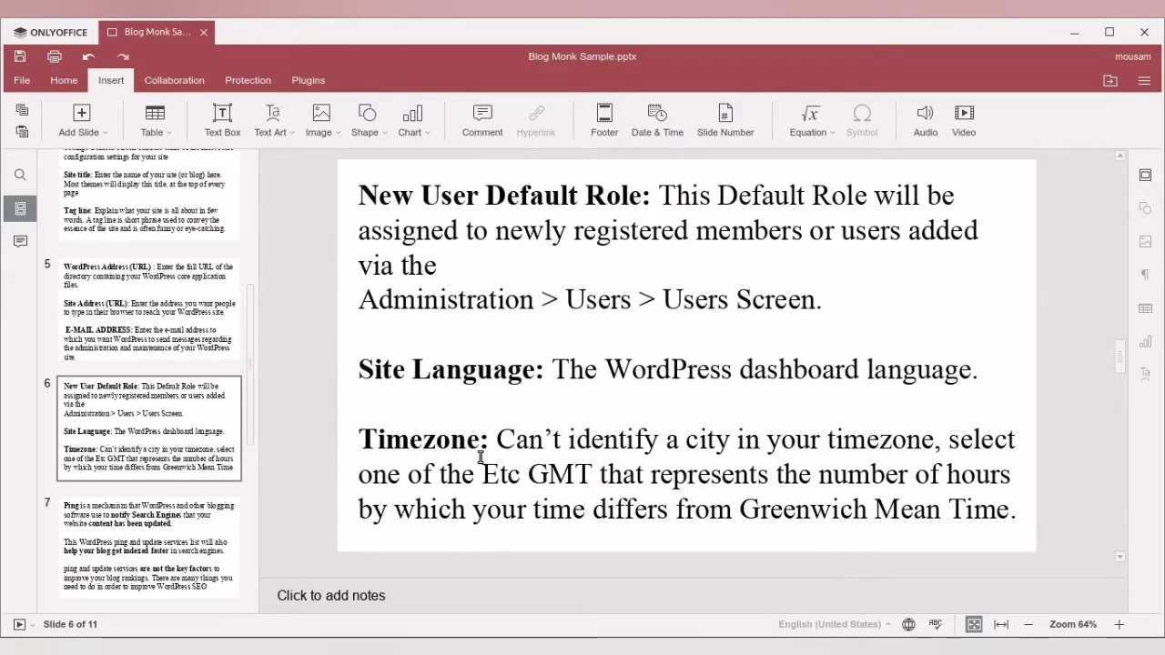
# - Highlight the Timezone explanation on the slide, then just its part about the GMT hour difference
pyautogui.moveTo(496, 439); pyautogui.dragTo(1010, 511)
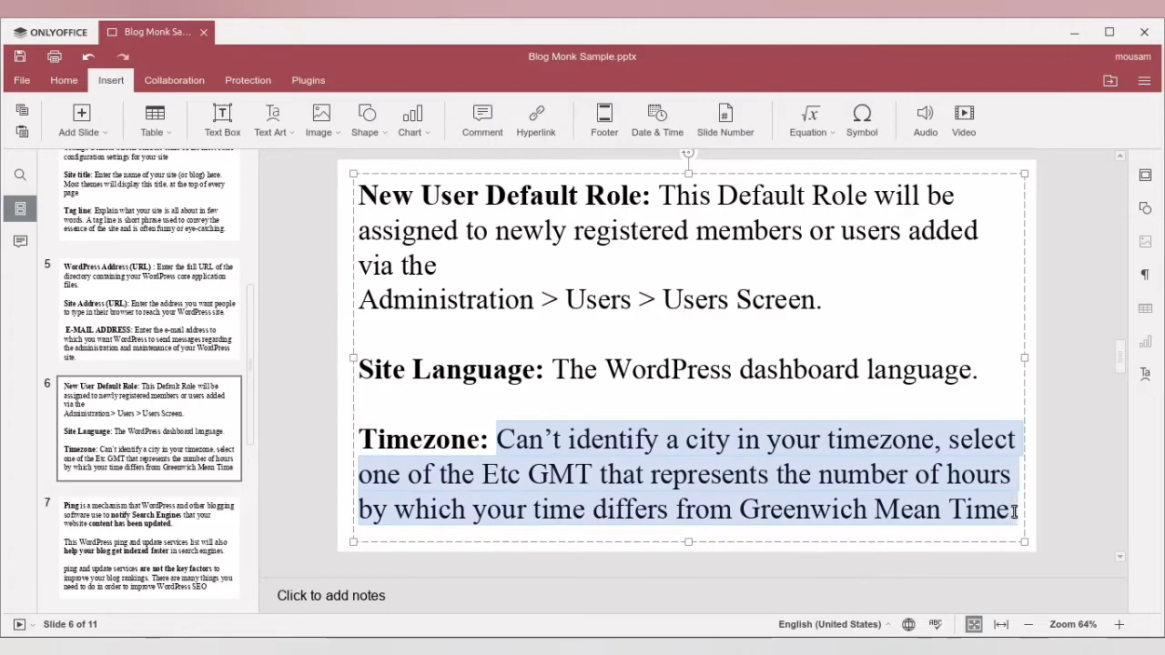
pyautogui.click(855, 500)
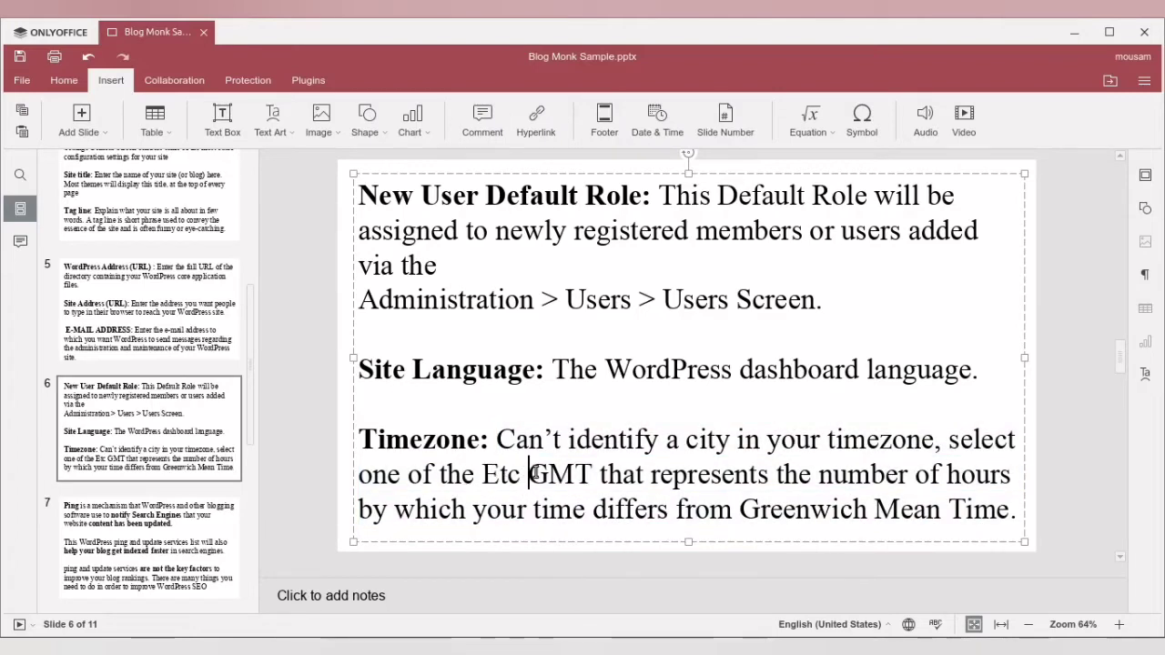
pyautogui.moveTo(528, 474); pyautogui.dragTo(1001, 507)
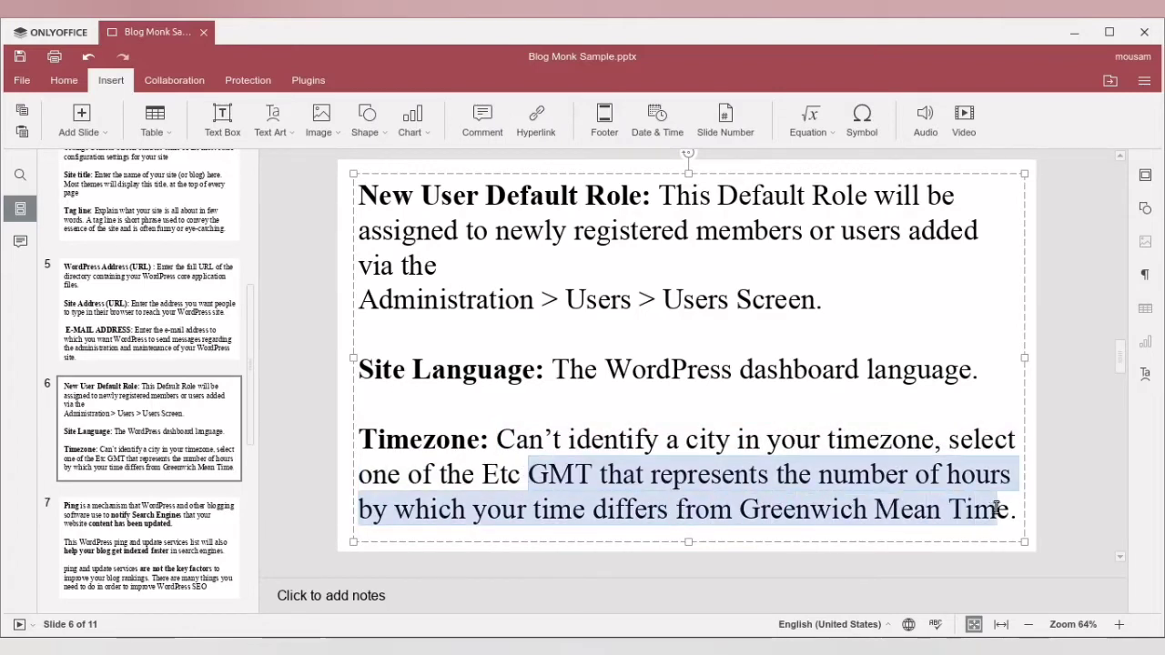
# - Return to General Settings in the browser and set the Timezone to the manual offset UTC+5:30
pyautogui.click(337, 646)
pyautogui.click(439, 411)
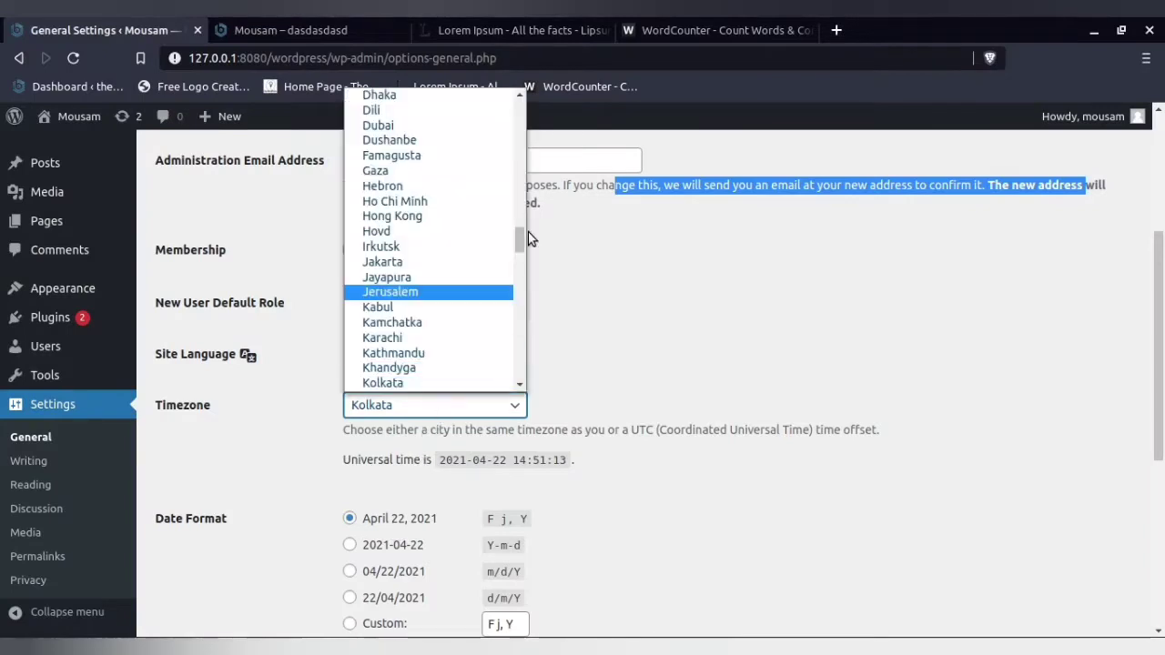
pyautogui.moveTo(526, 235); pyautogui.dragTo(524, 358)
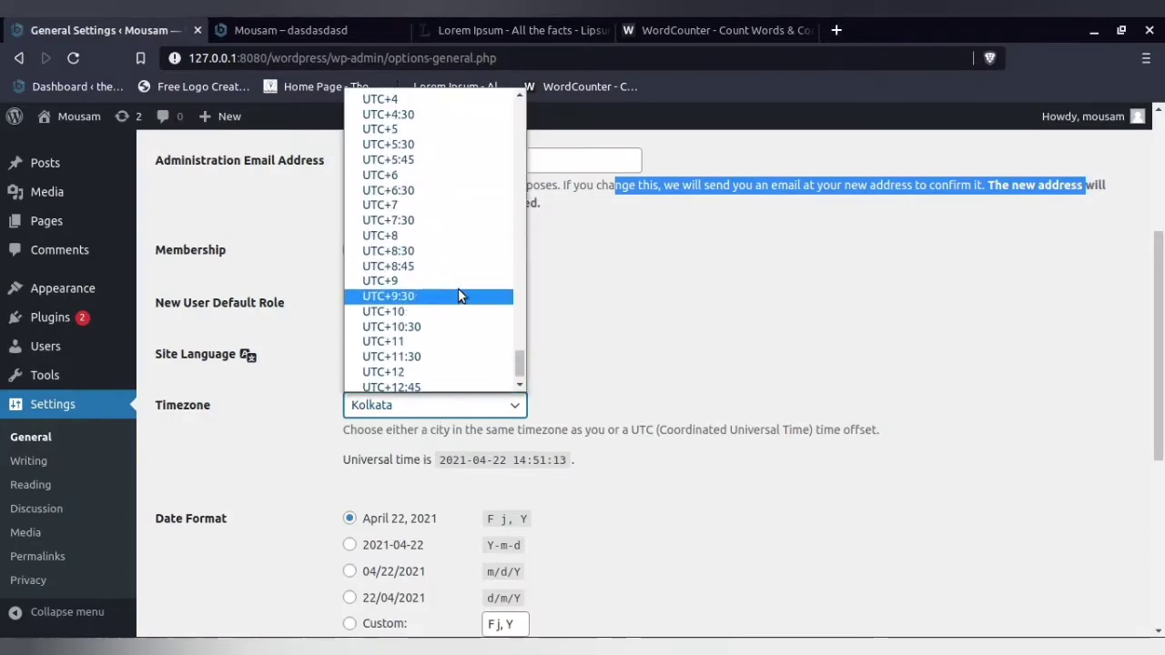
pyautogui.scroll(1, 437, 235)
pyautogui.click(425, 188)
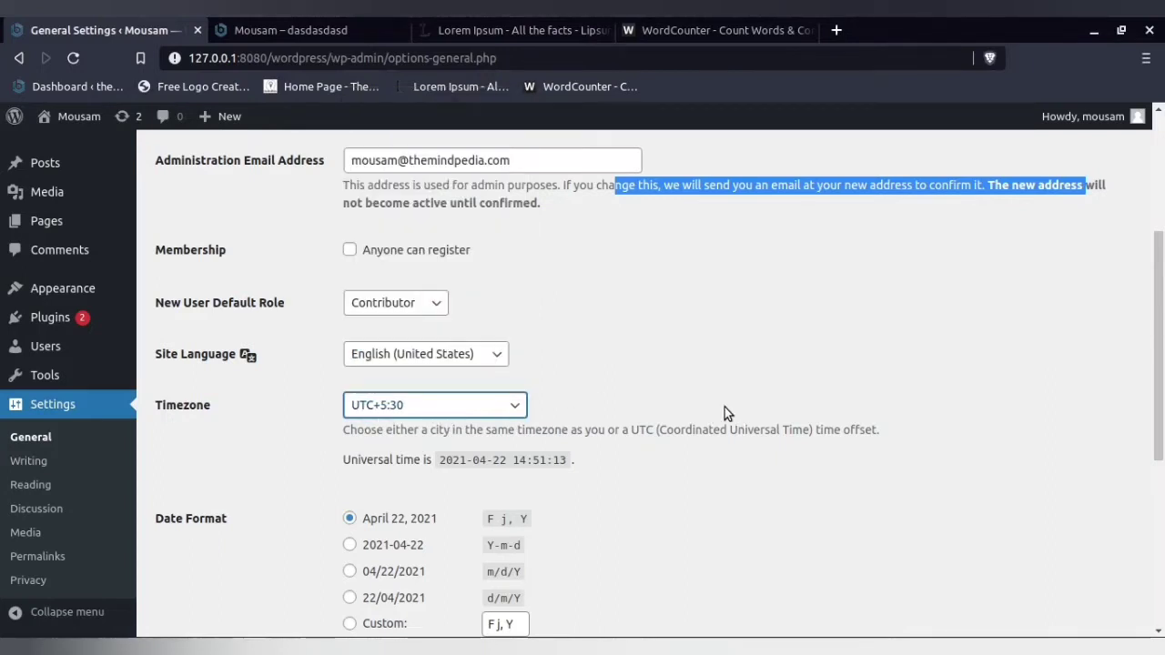
# - Try the m/d/Y, d/m/Y and Custom options for the Date Format
pyautogui.scroll(-1, 725, 407)
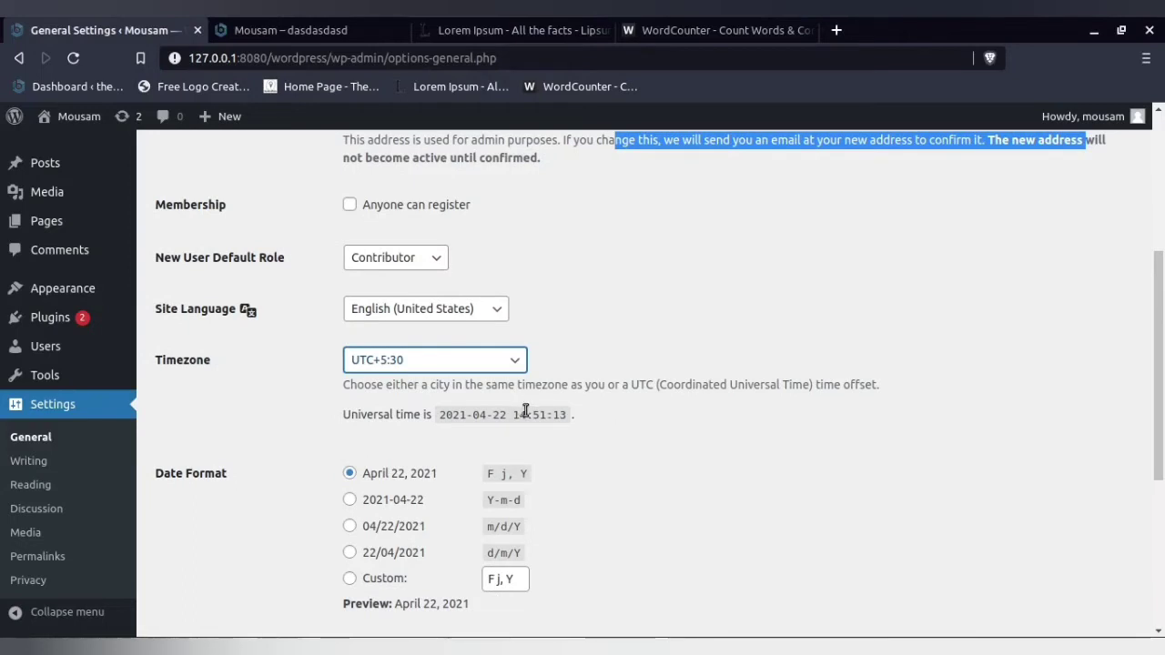
pyautogui.scroll(-1, 525, 414)
pyautogui.scroll(-1, 525, 416)
pyautogui.click(416, 436)
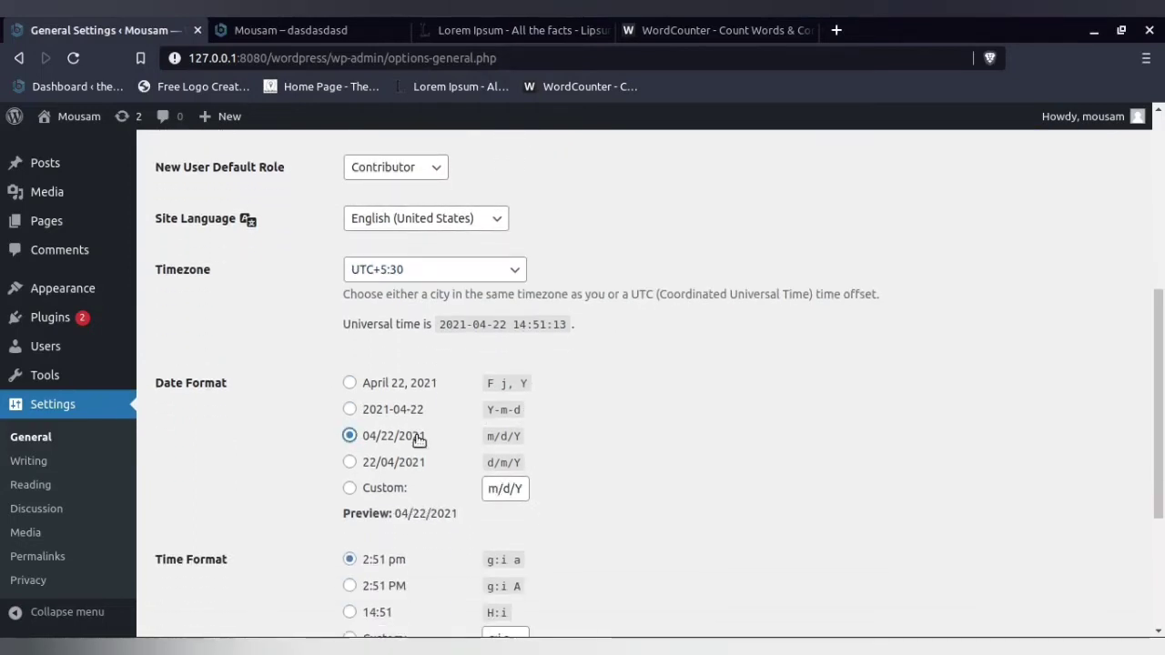
pyautogui.click(410, 462)
pyautogui.click(397, 492)
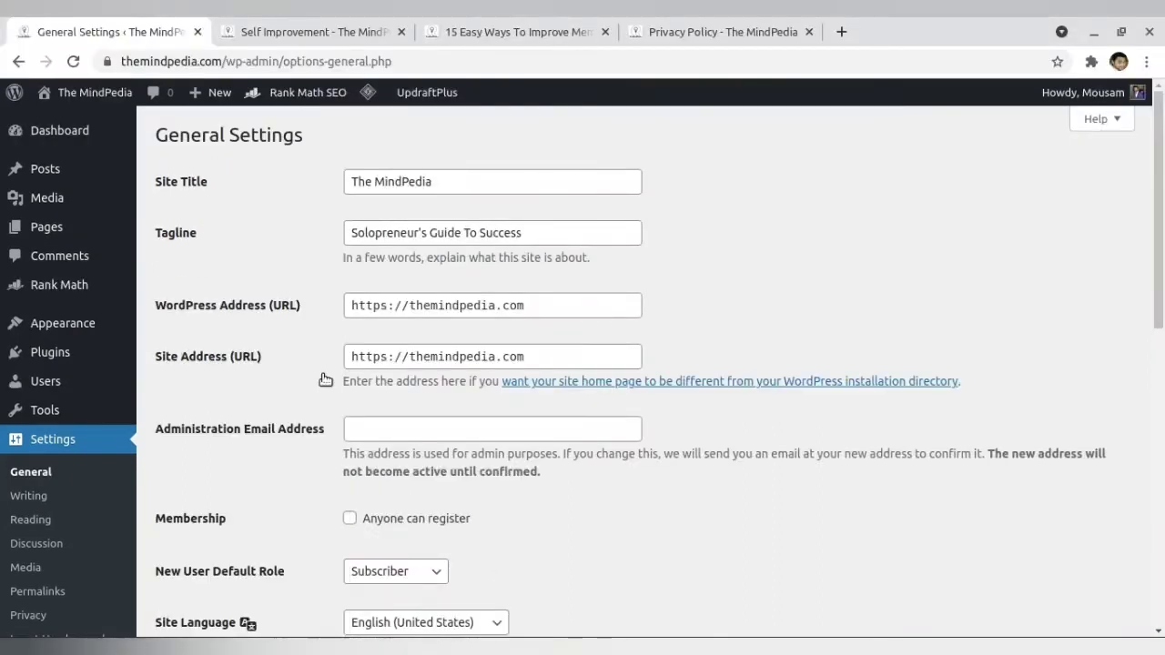
# - Switch to The MindPedia site, go back to its home page and highlight the publication dates under the articles
pyautogui.click(294, 22)
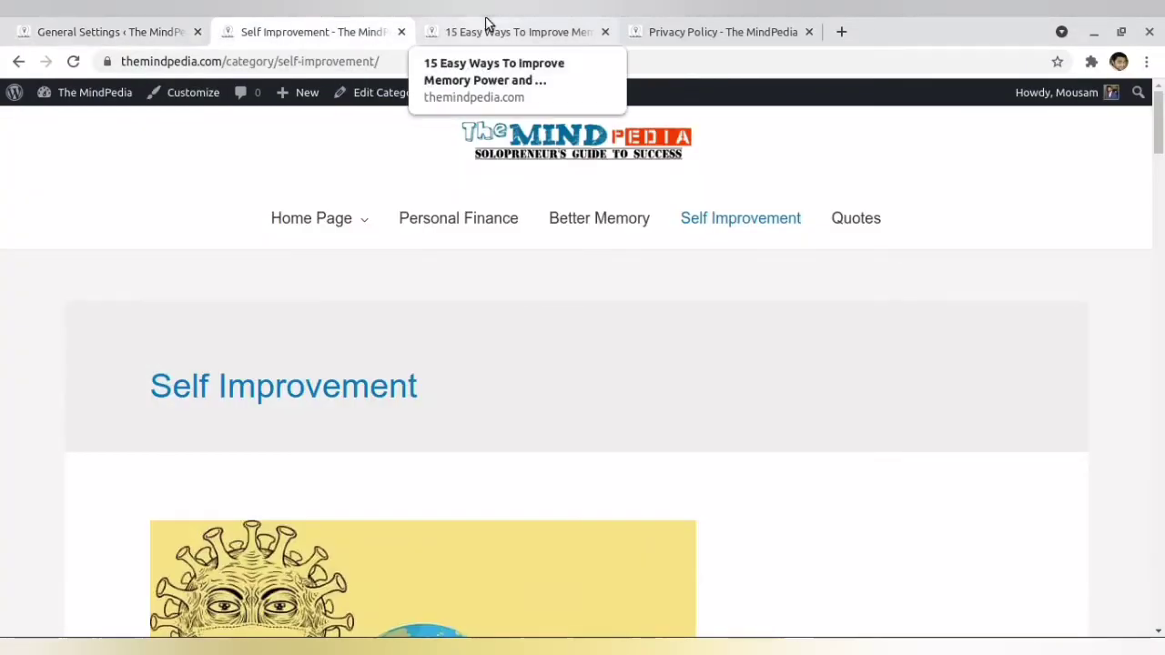
pyautogui.moveTo(68, 94)
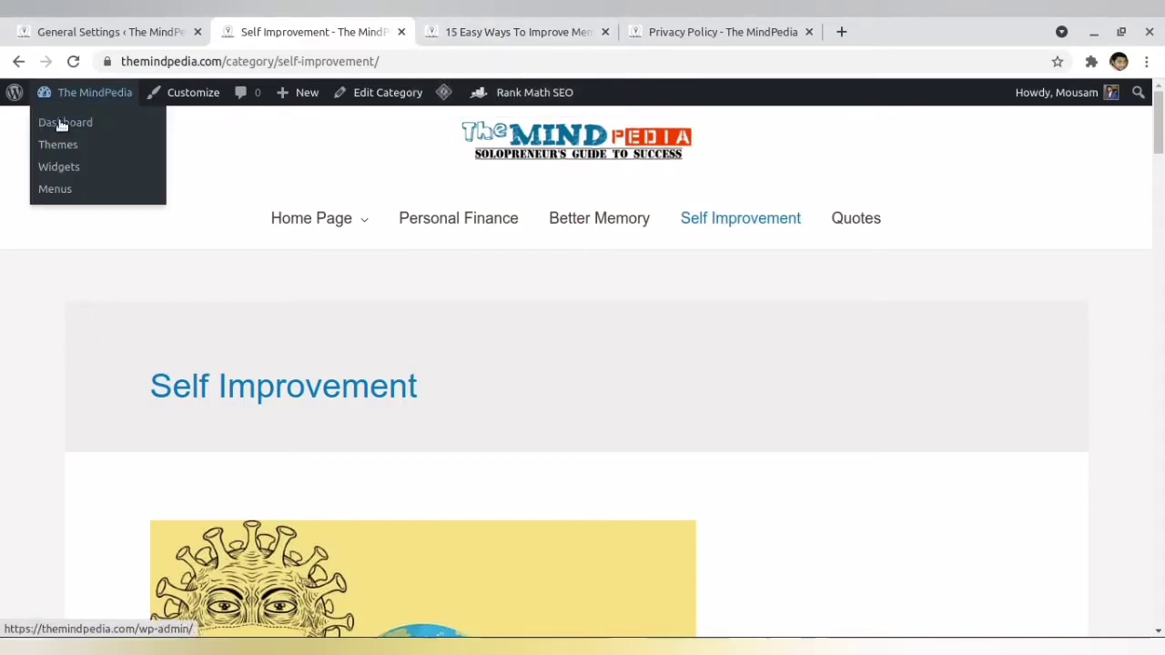
pyautogui.click(17, 61)
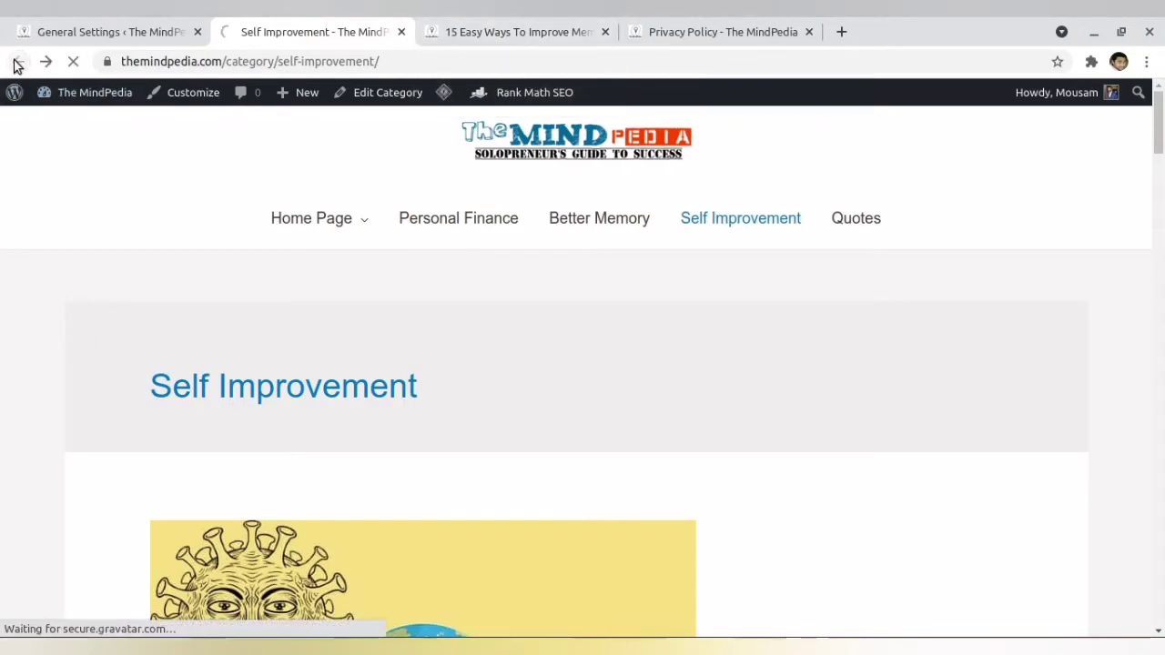
pyautogui.scroll(-4, 156, 244)
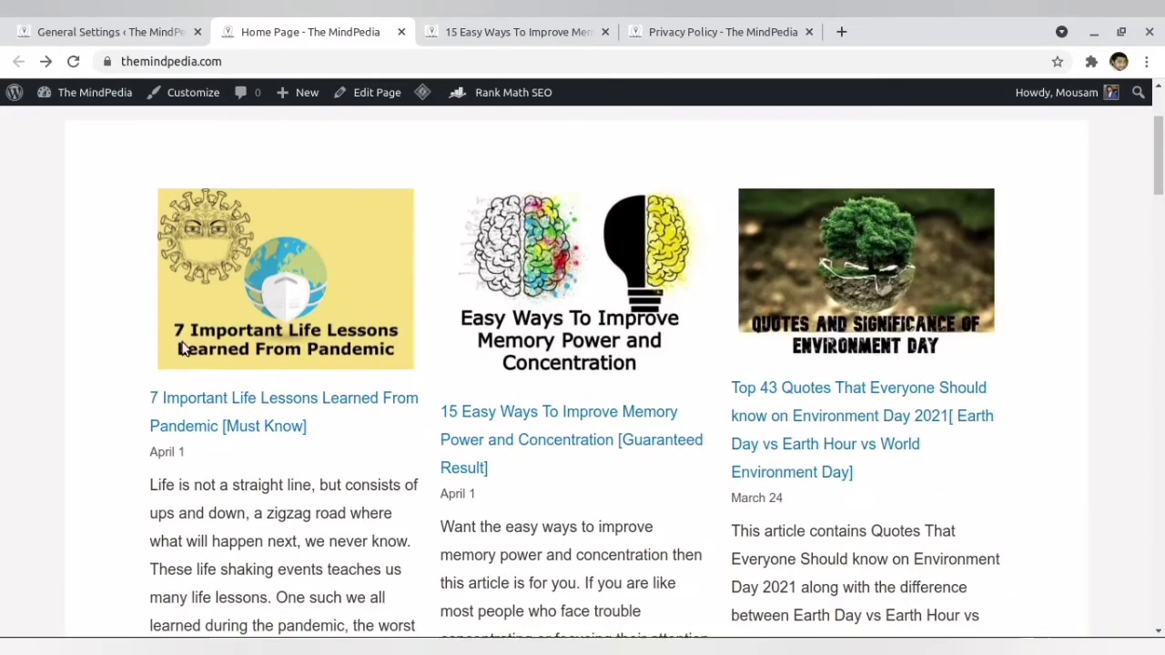
pyautogui.moveTo(151, 460); pyautogui.dragTo(193, 460)
pyautogui.moveTo(442, 497); pyautogui.dragTo(487, 506)
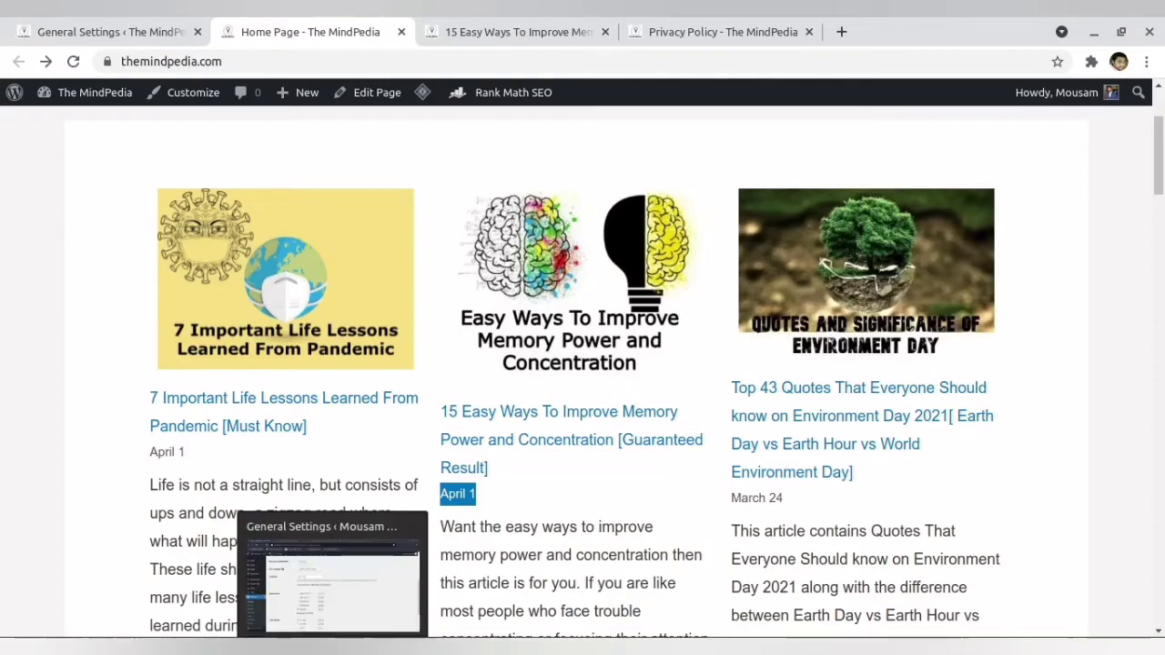
# - Return to the local site's General Settings and try replacing the custom Date Format string with "d"
pyautogui.click(331, 646)
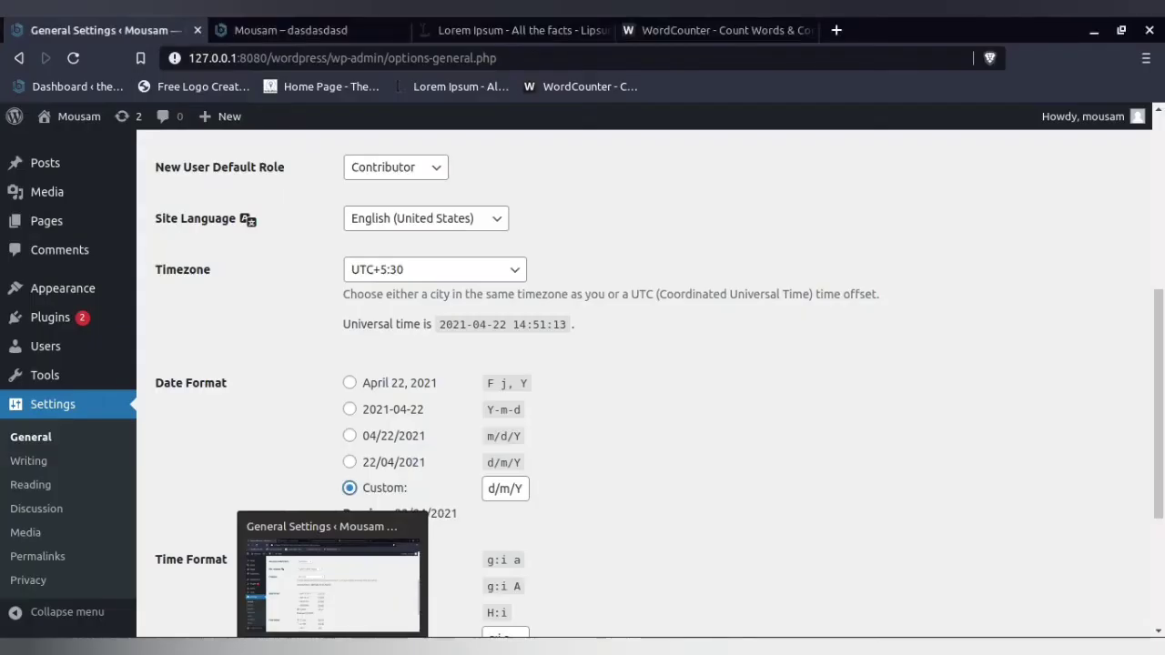
pyautogui.click(520, 492)
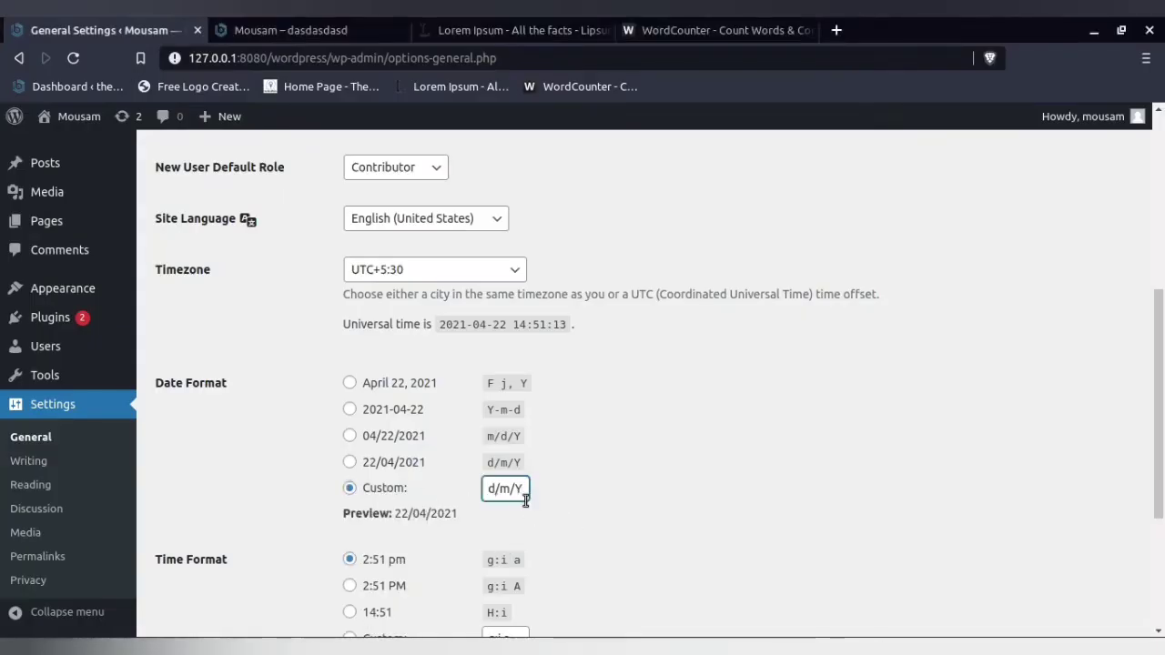
pyautogui.press('BackSpace')
pyautogui.press('BackSpace')
pyautogui.press('BackSpace')
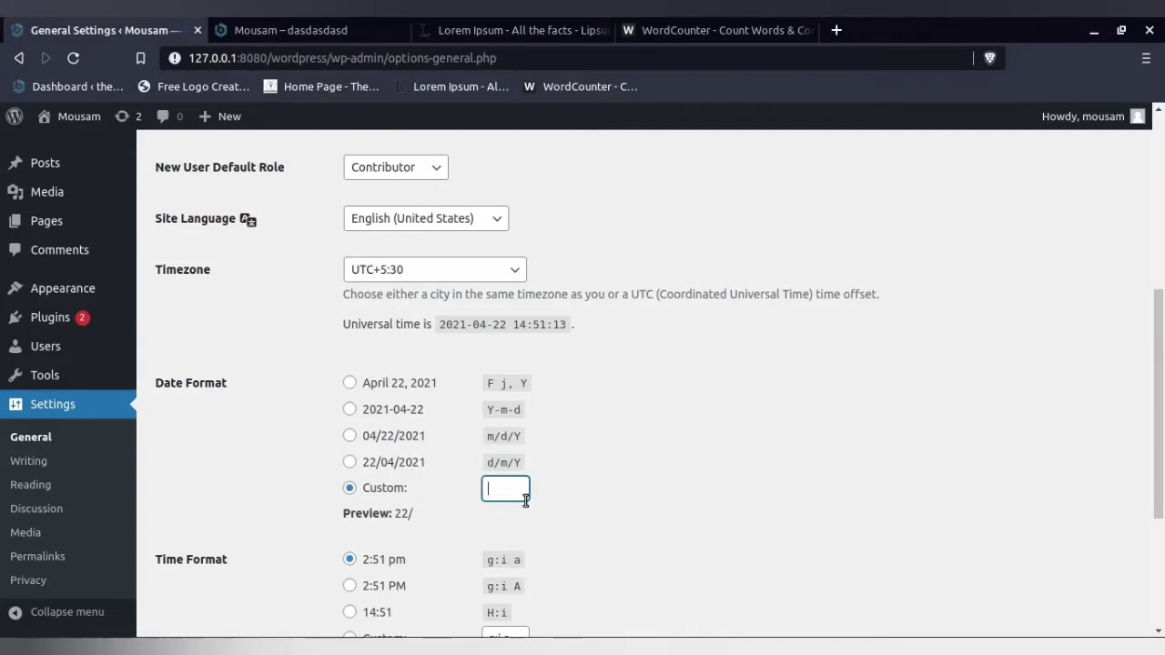
pyautogui.write('d M')
# - Set the Date Format to F j, Y (April 22, 2021), save the General Settings and review the date and time options
pyautogui.click(399, 387)
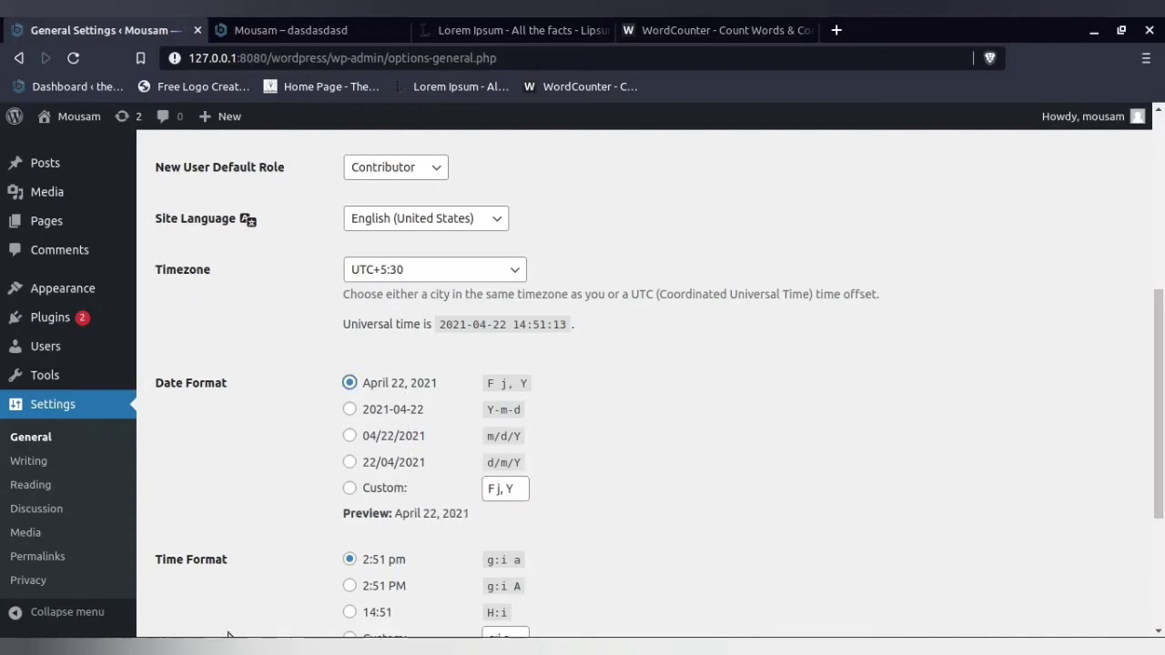
pyautogui.scroll(-5, 228, 530)
pyautogui.click(200, 550)
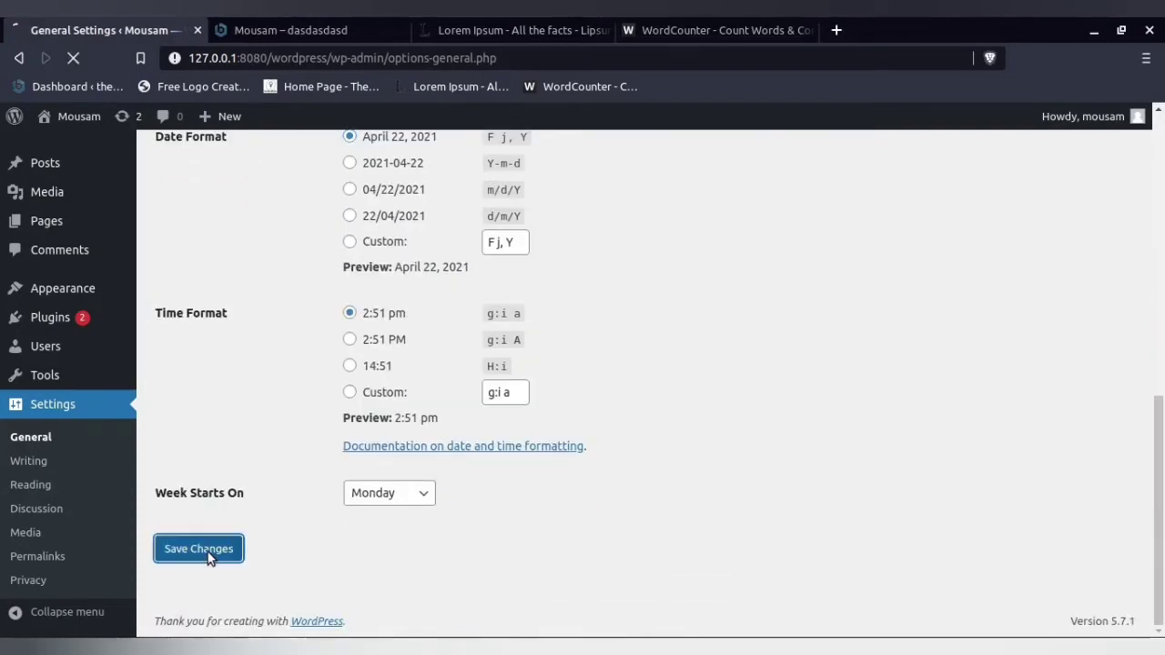
pyautogui.scroll(-6, 294, 345)
pyautogui.scroll(-4, 294, 346)
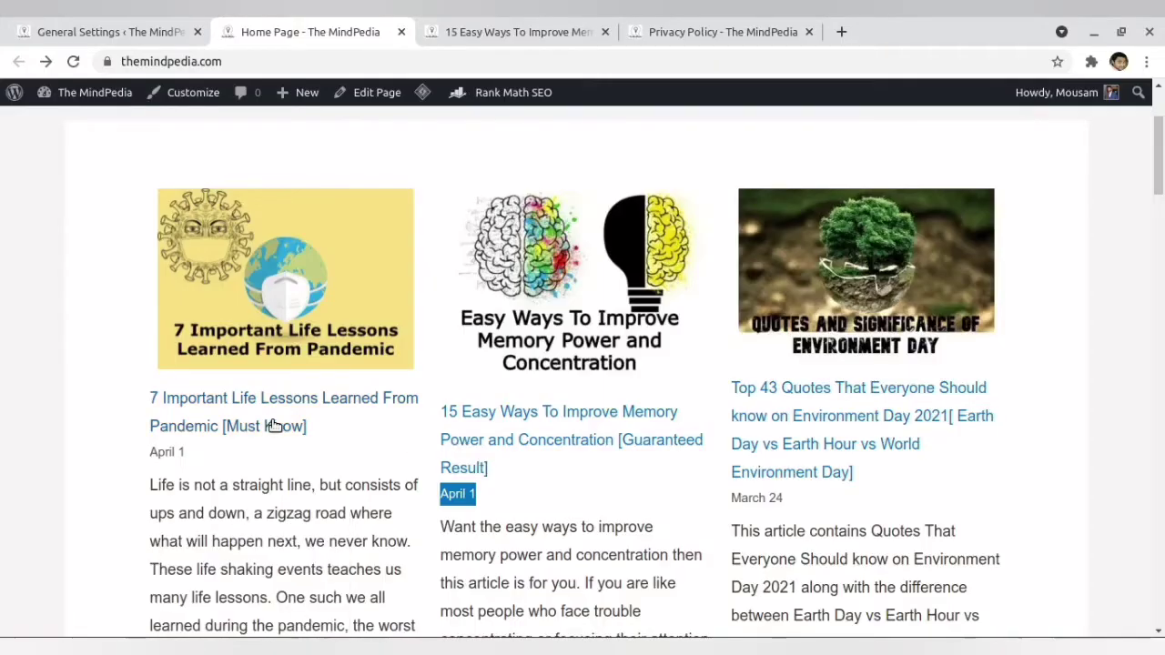
# - Switch to The MindPedia home page, check the date style under the articles and return to the local site's General Settings
pyautogui.scroll(-1, 242, 426)
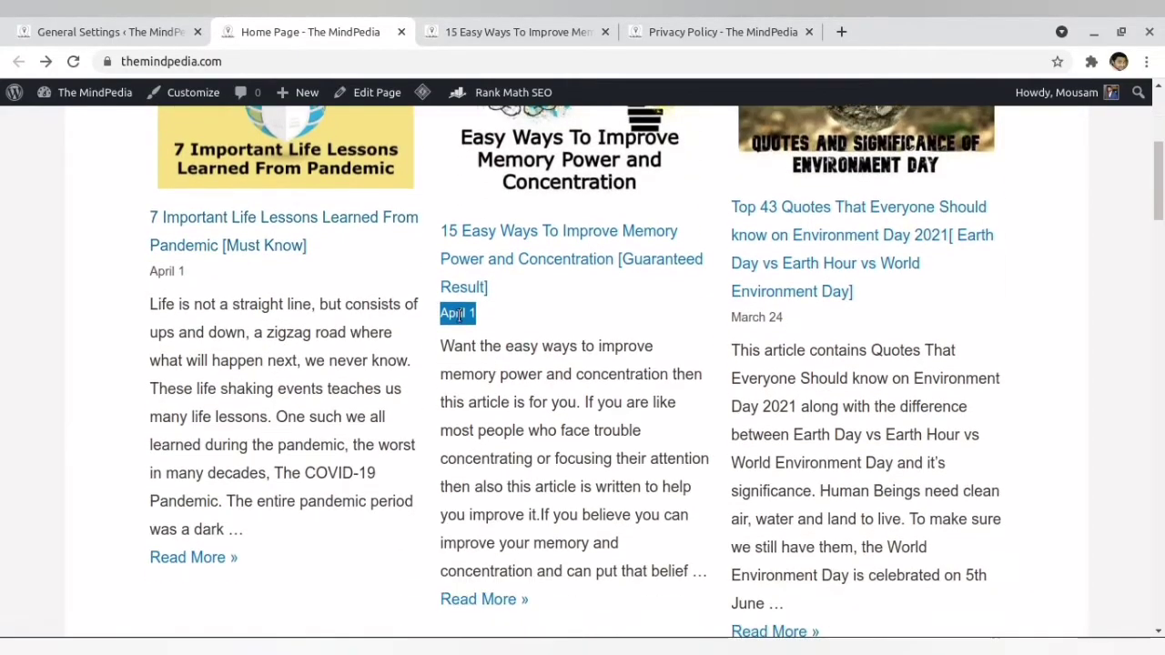
pyautogui.scroll(-1, 419, 382)
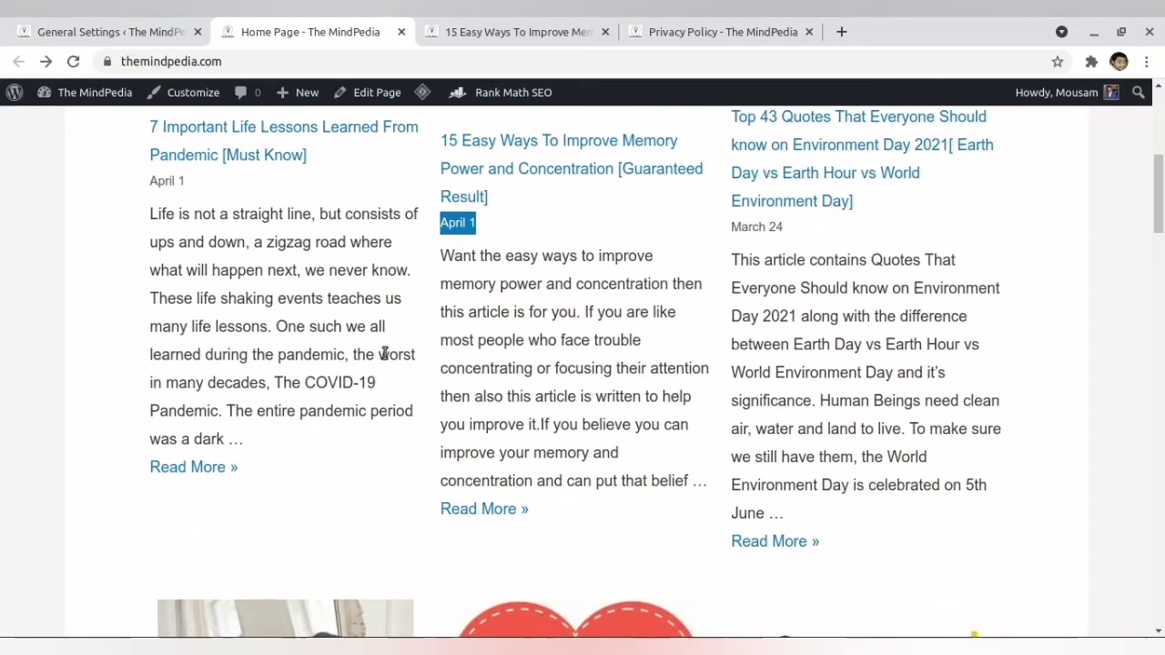
pyautogui.click(328, 631)
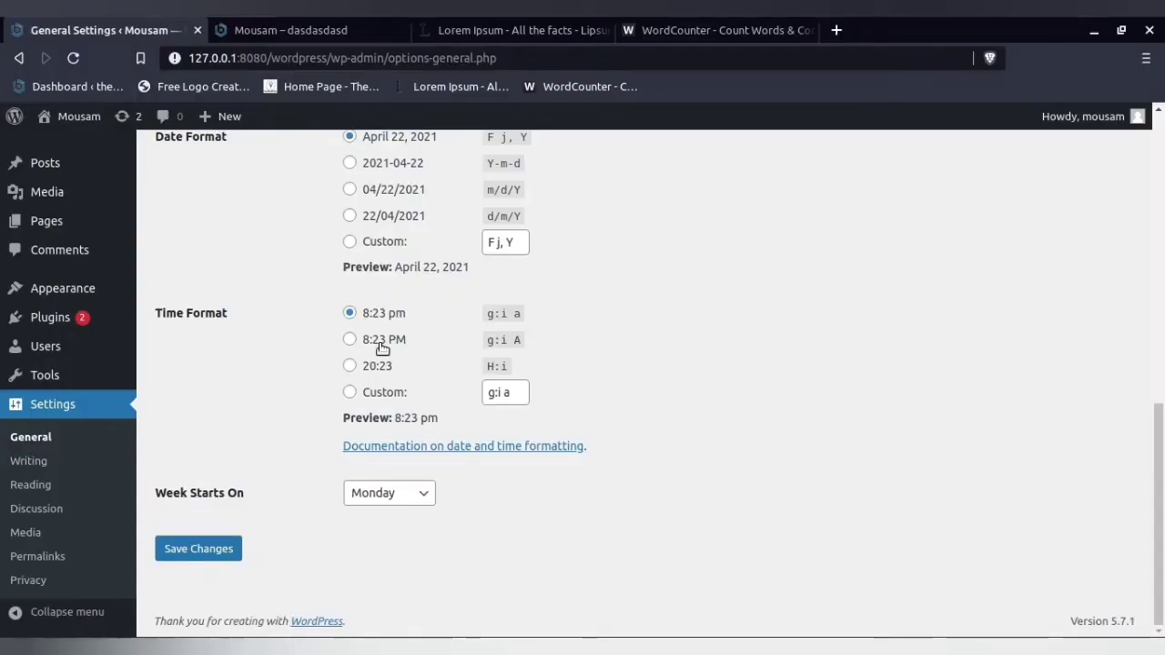
# - Highlight the year in the Date Format preview, clear the highlight and review the Date Format, Time Format and Week Starts On settings
pyautogui.scroll(2, 385, 344)
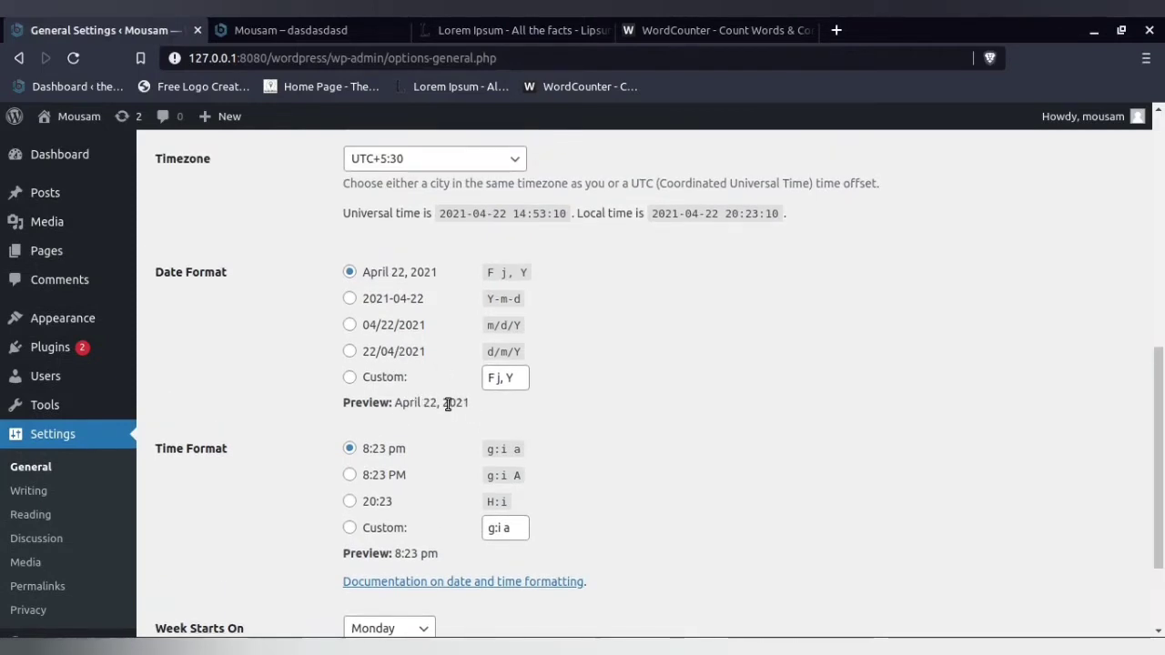
pyautogui.moveTo(443, 405); pyautogui.dragTo(475, 411)
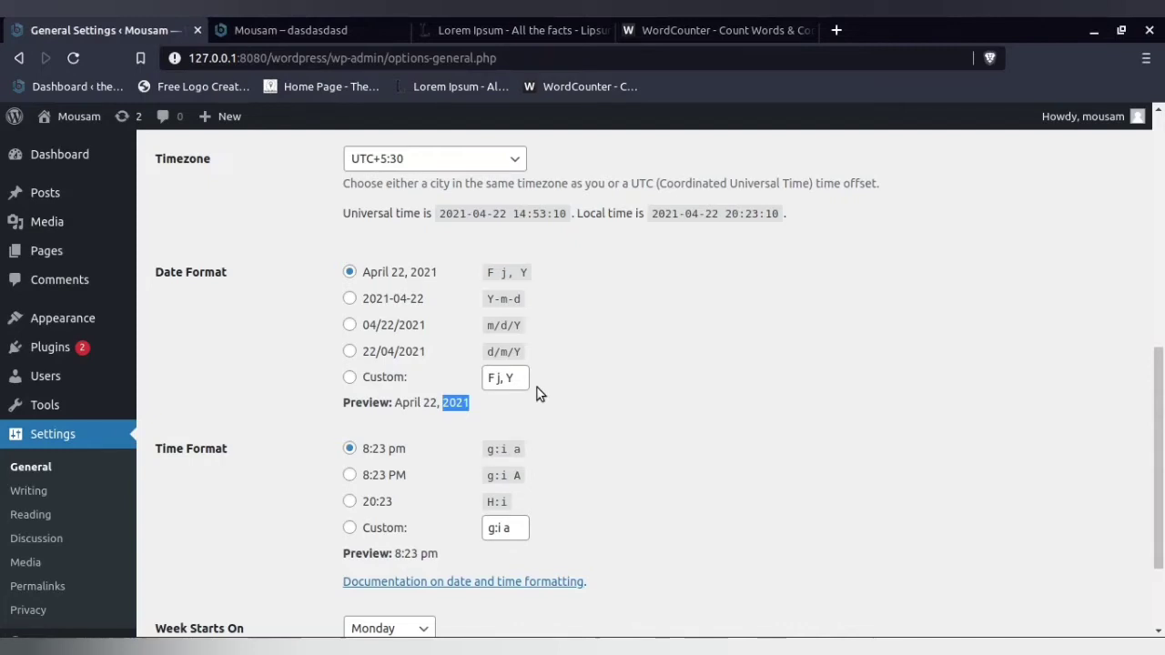
pyautogui.click(645, 404)
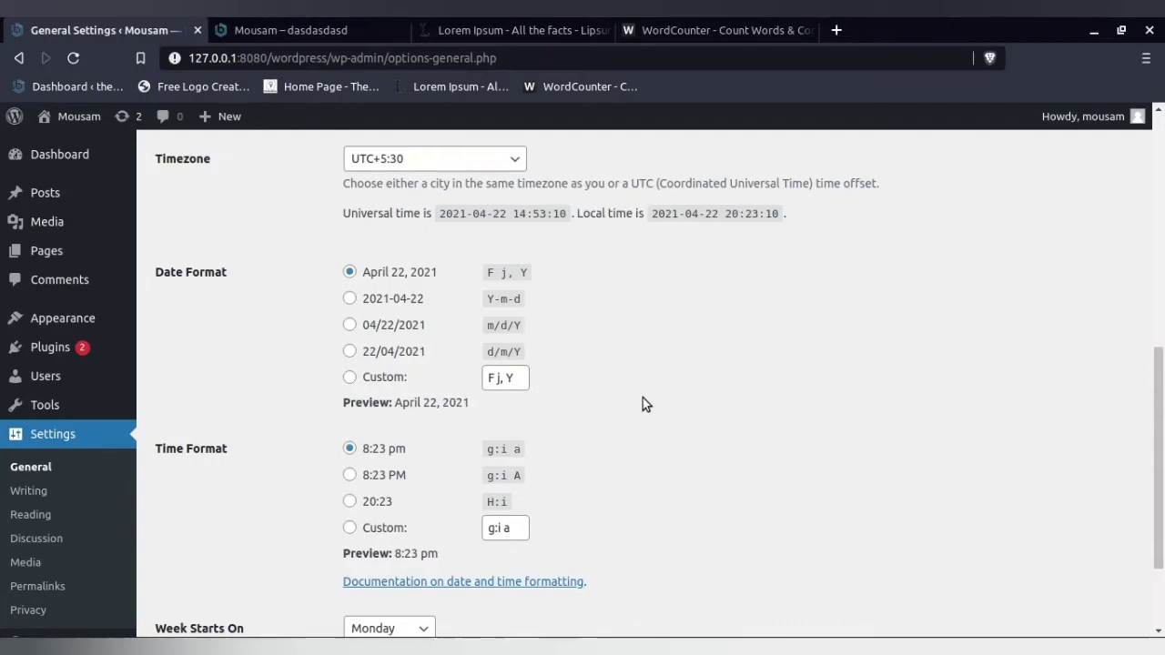
pyautogui.scroll(-1, 644, 406)
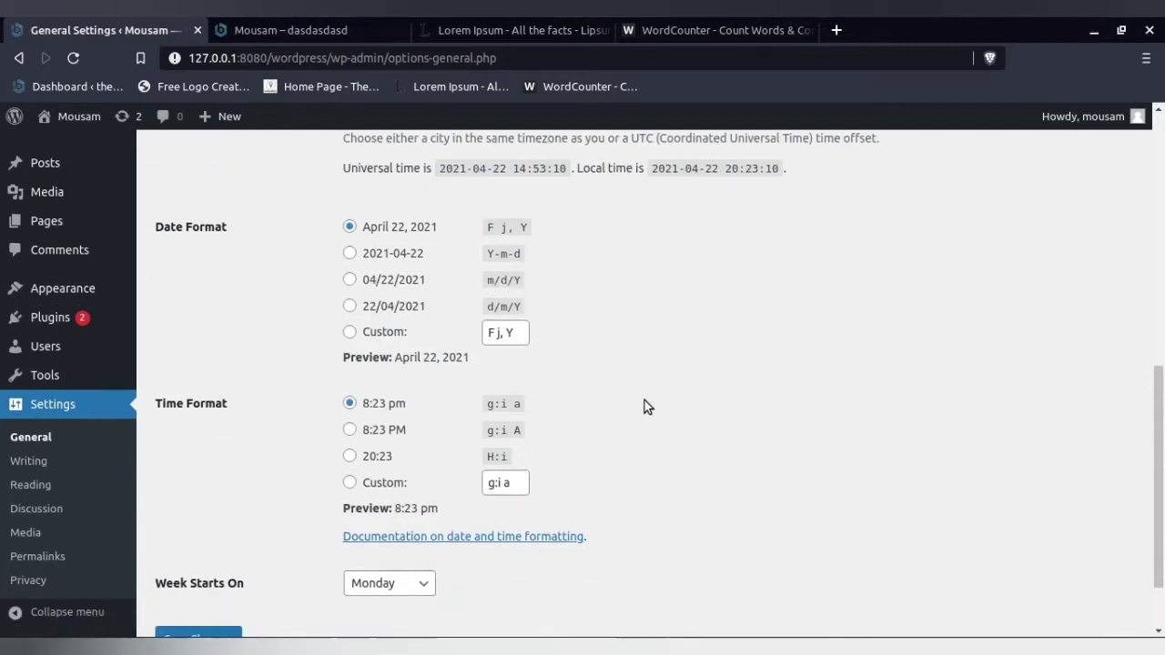
pyautogui.scroll(-1, 644, 406)
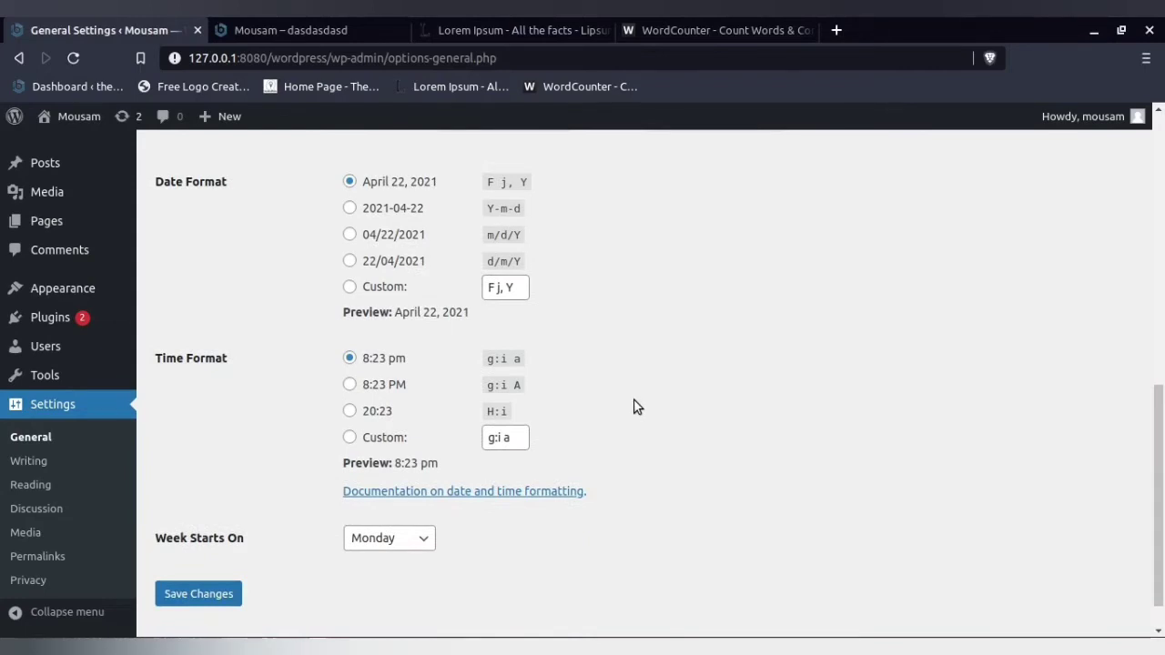
pyautogui.scroll(1, 637, 406)
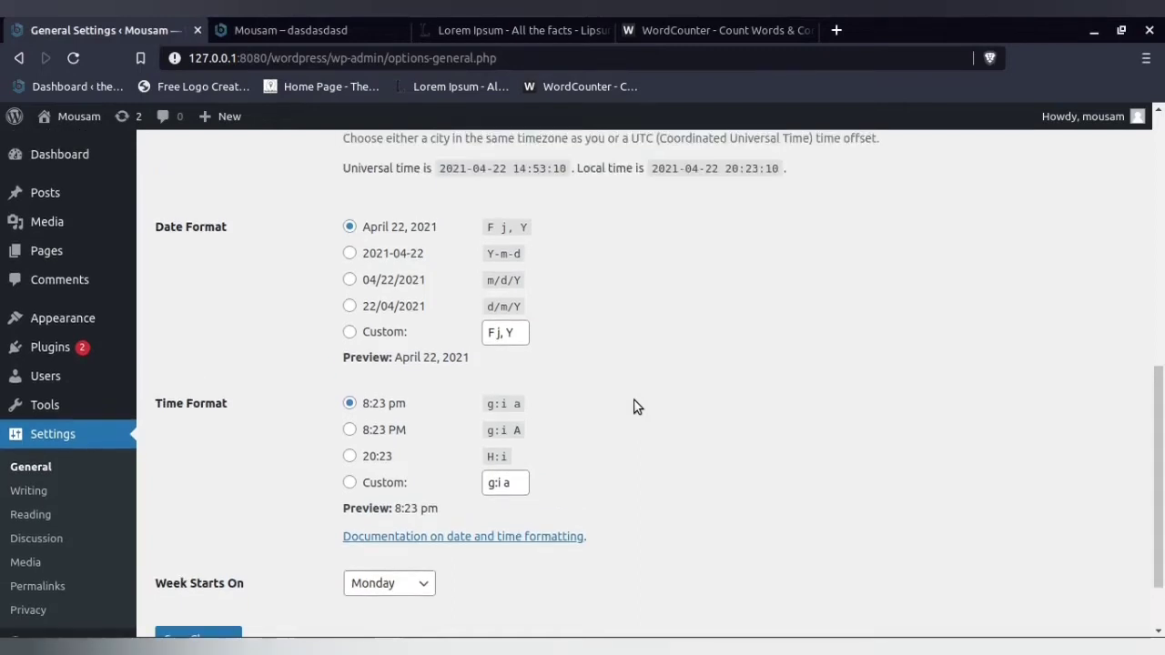
pyautogui.scroll(-1, 635, 406)
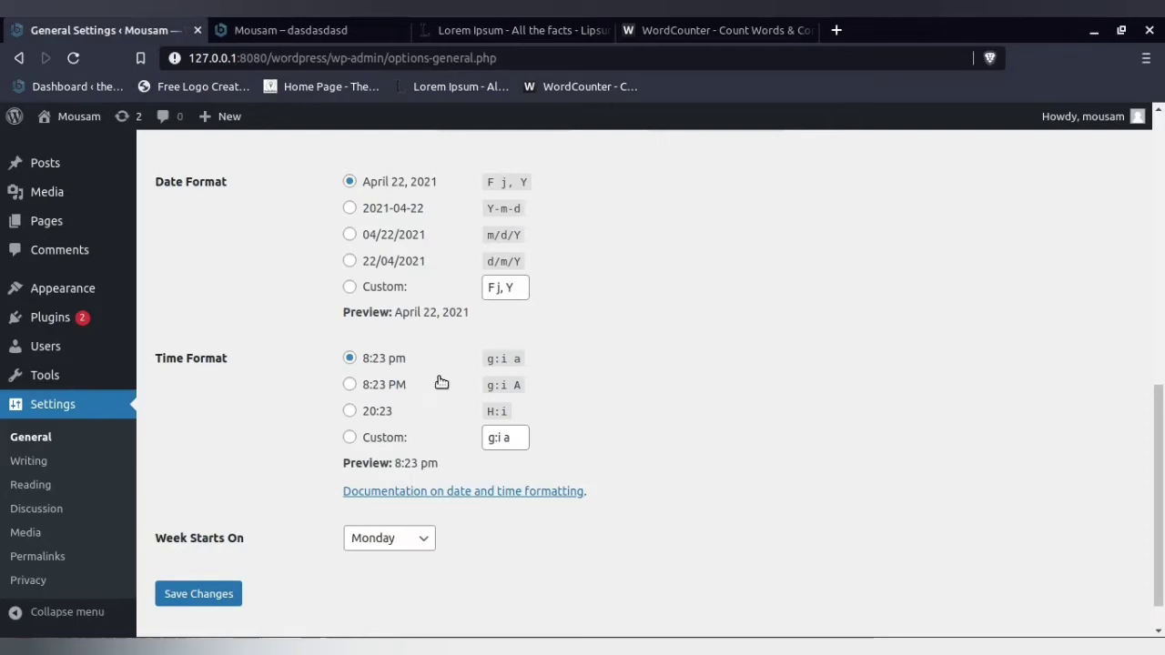
# - Set Week Starts On to Monday in the local site's General Settings and review the date and time options
pyautogui.click(400, 538)
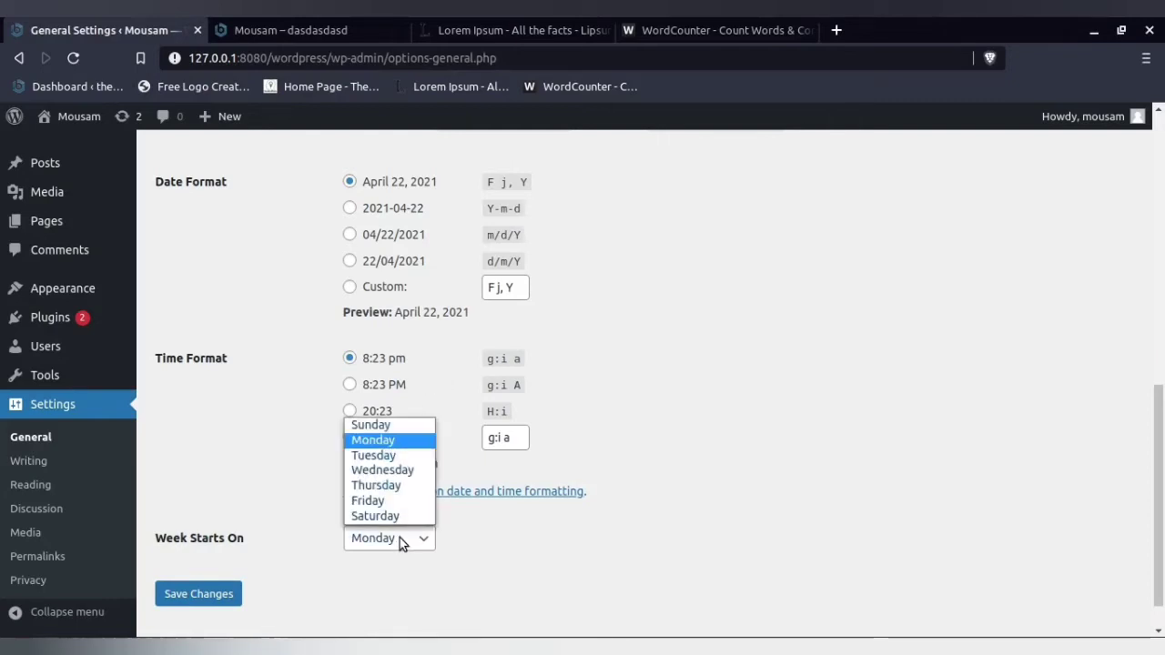
pyautogui.click(395, 441)
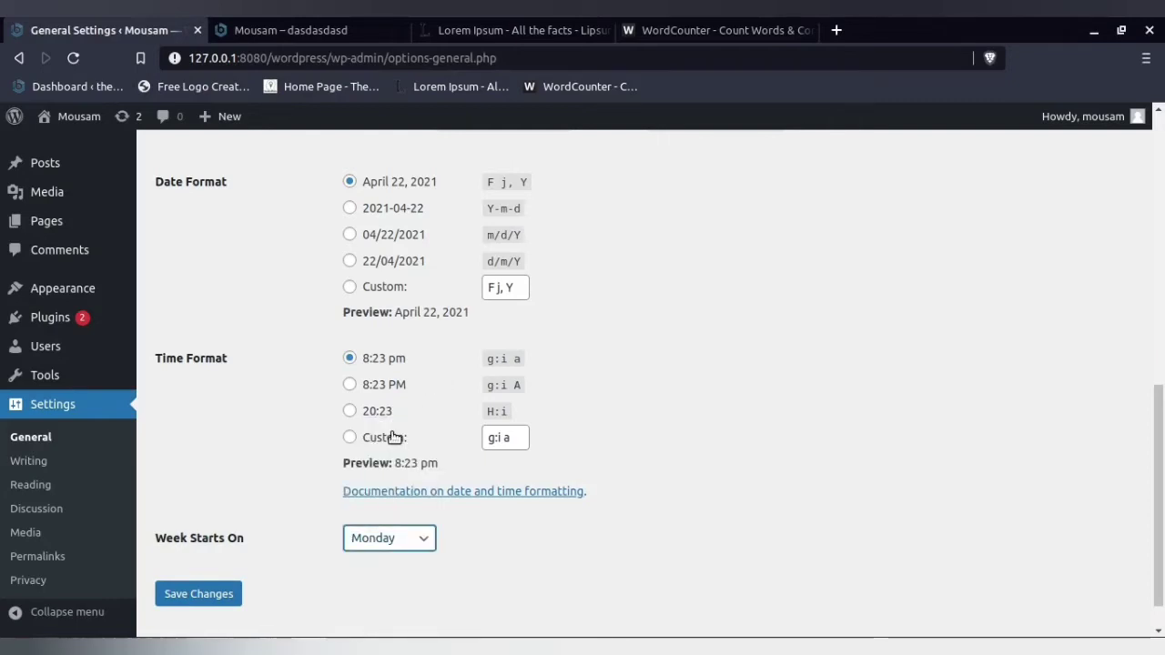
pyautogui.scroll(3, 393, 438)
pyautogui.scroll(-4, 393, 437)
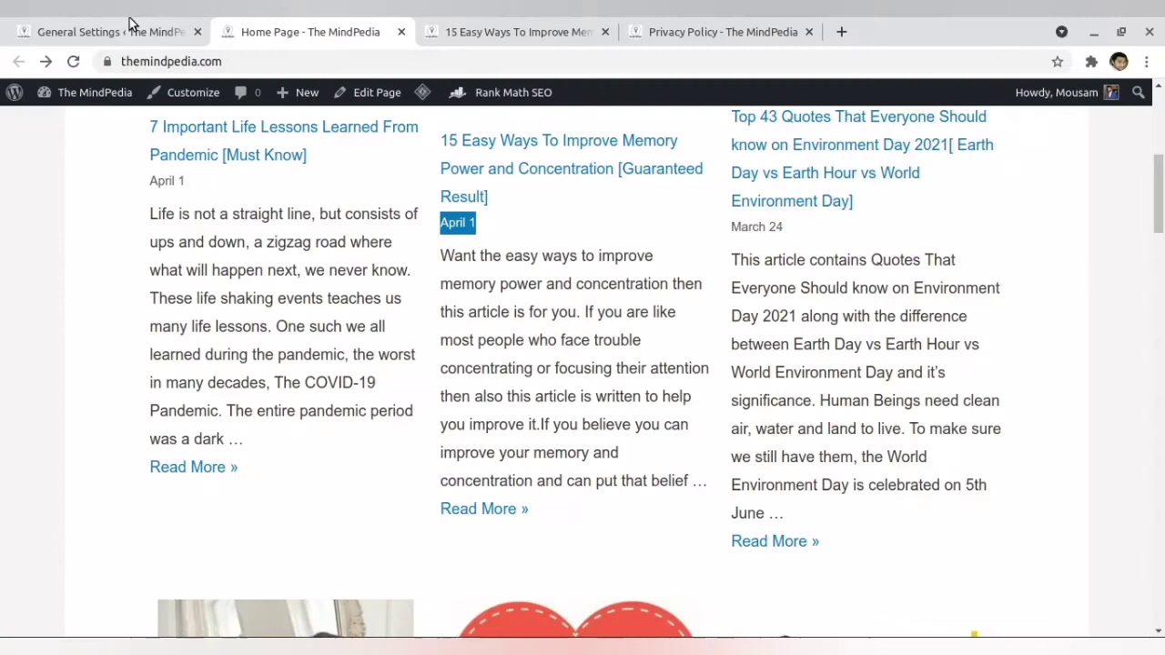
# - Switch to The MindPedia's General Settings and review its timezone, date format, time format and week start
pyautogui.click(130, 25)
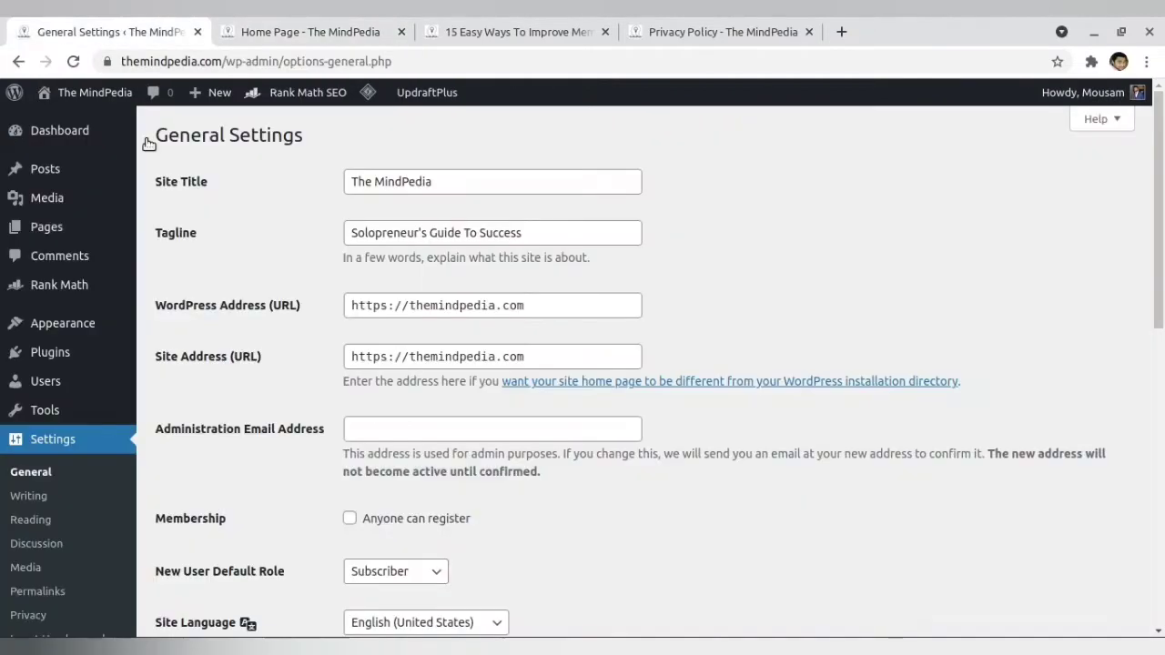
pyautogui.scroll(-1, 267, 405)
pyautogui.scroll(-6, 266, 405)
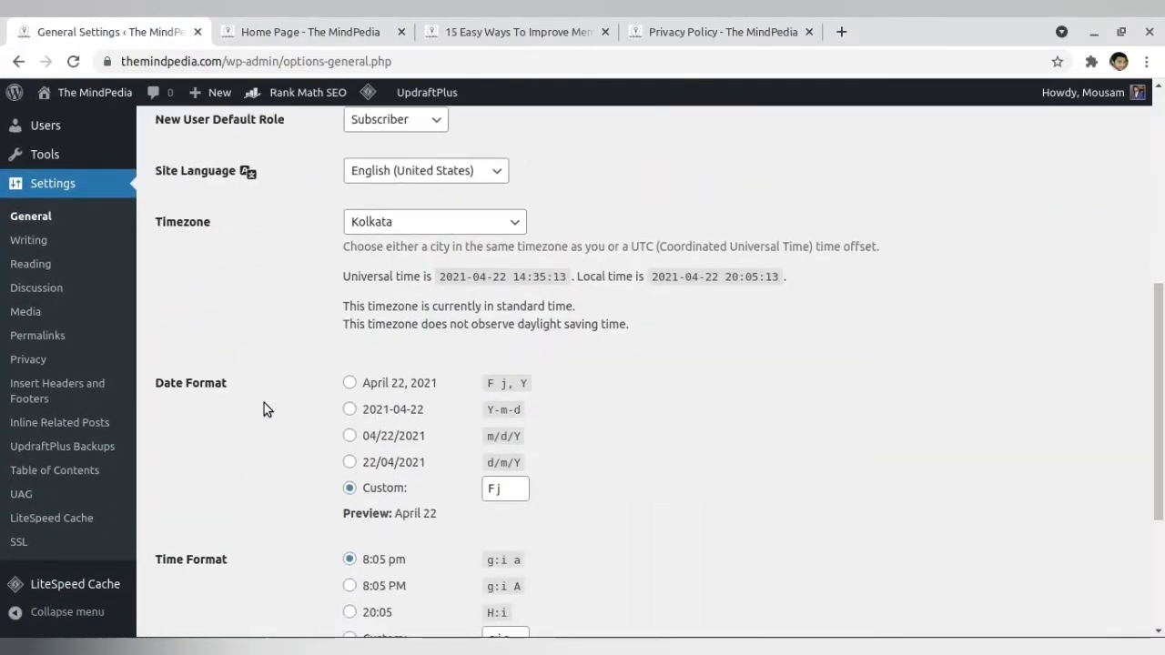
pyautogui.scroll(-1, 264, 403)
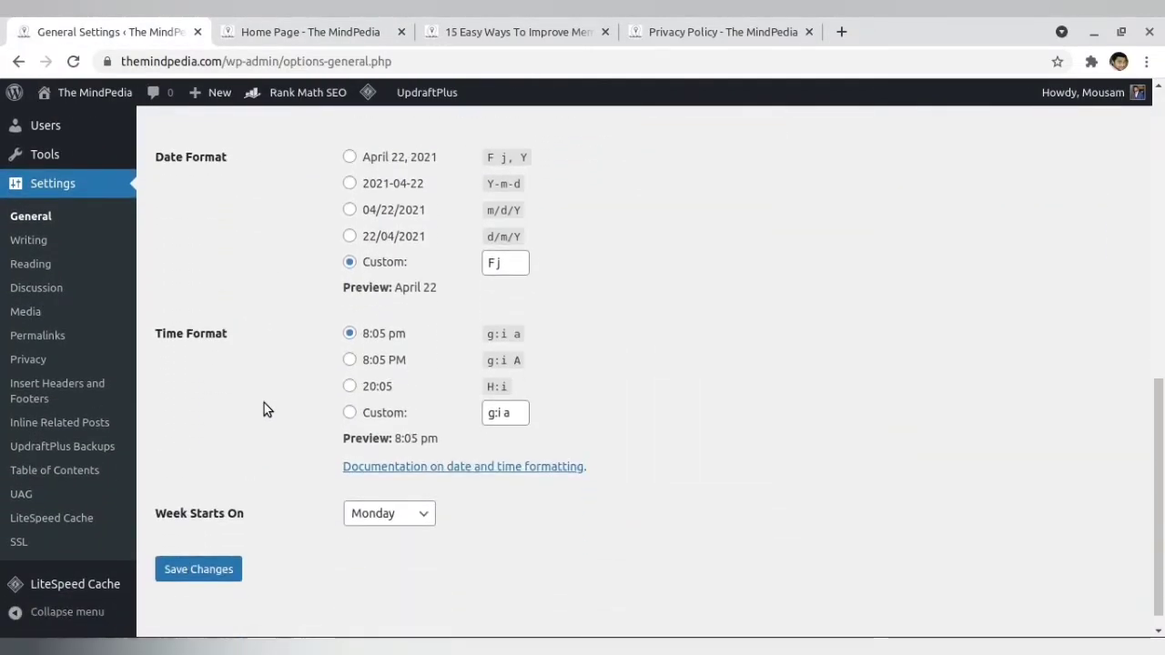
pyautogui.scroll(2, 263, 403)
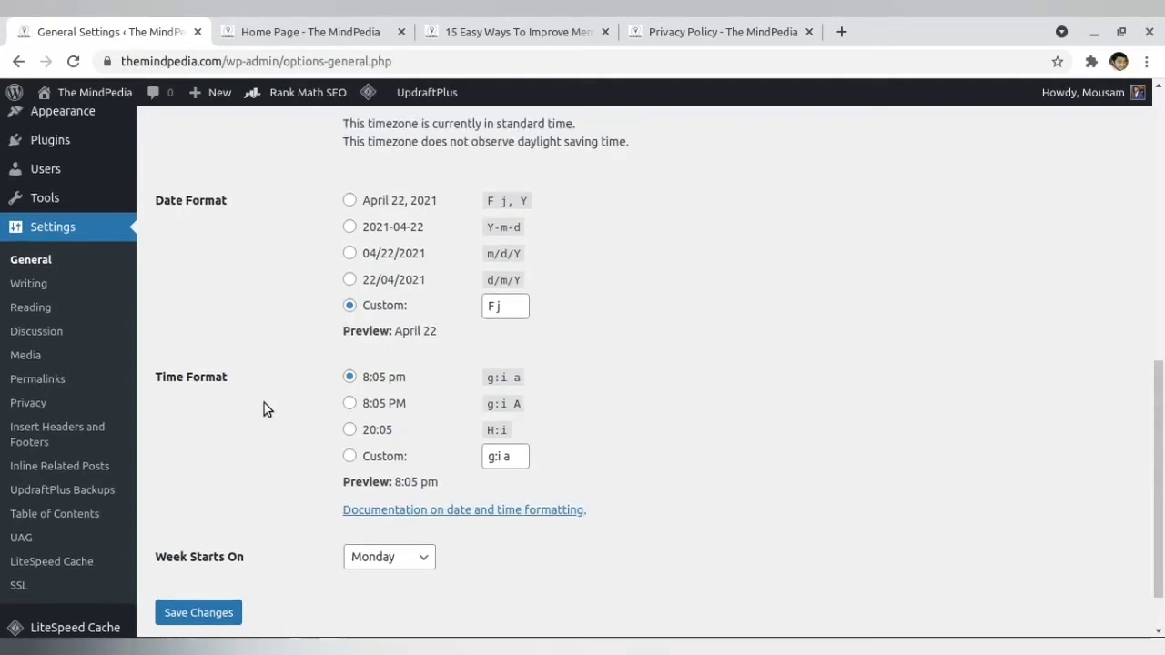
pyautogui.scroll(1, 264, 409)
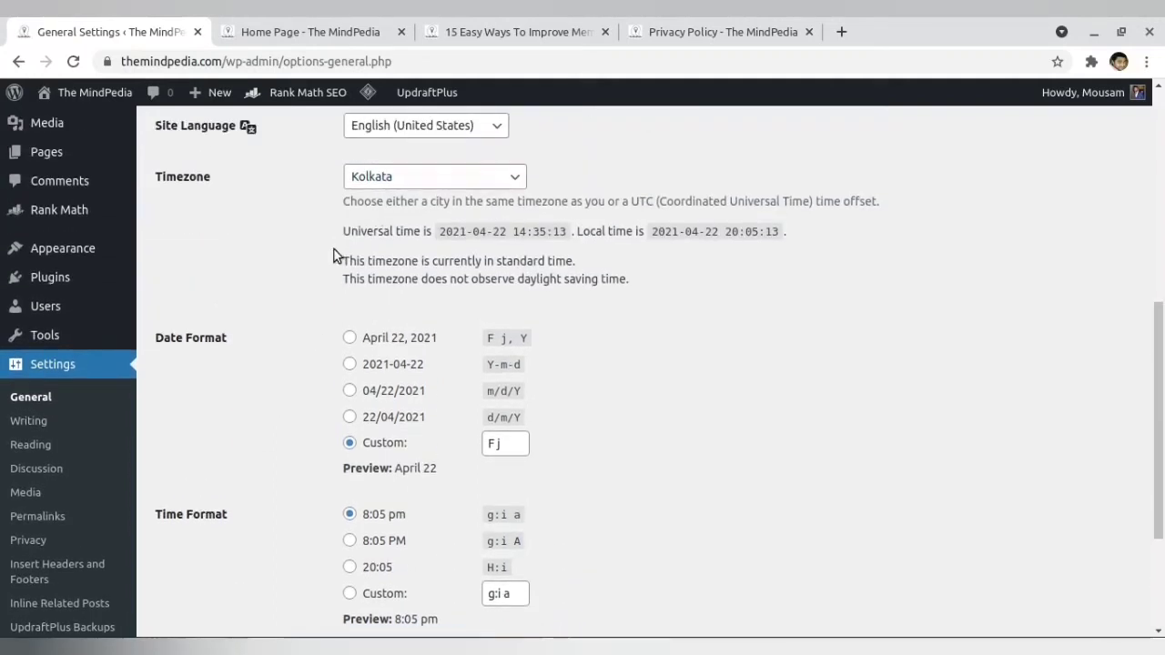
pyautogui.scroll(-1, 338, 294)
pyautogui.scroll(-1, 390, 346)
pyautogui.scroll(-1, 382, 391)
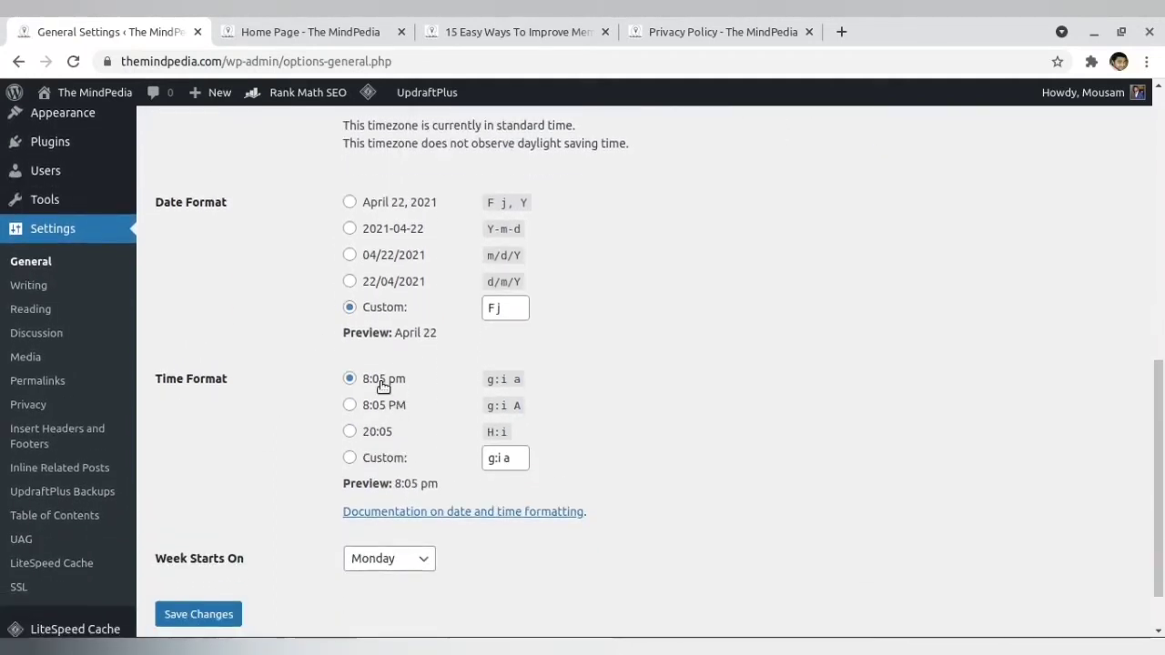
pyautogui.scroll(-1, 472, 402)
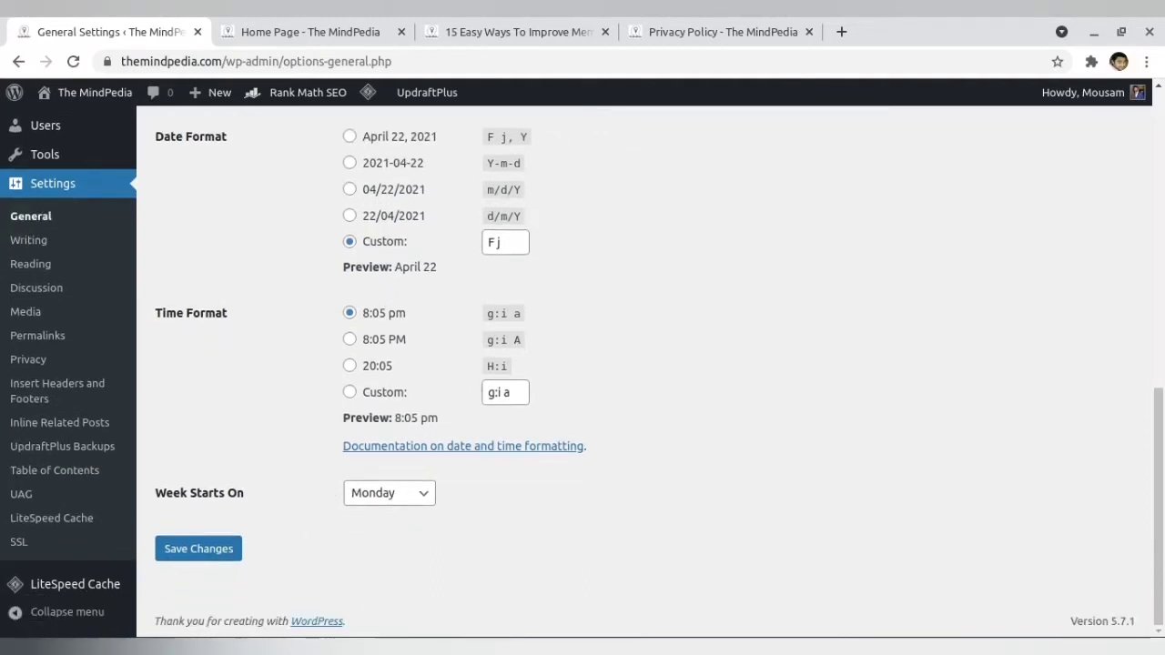
# - Go to the local site's Writing Settings and switch the Default Post Category to Uncategorized and back to Demo
pyautogui.moveTo(332, 648)
pyautogui.click(346, 600)
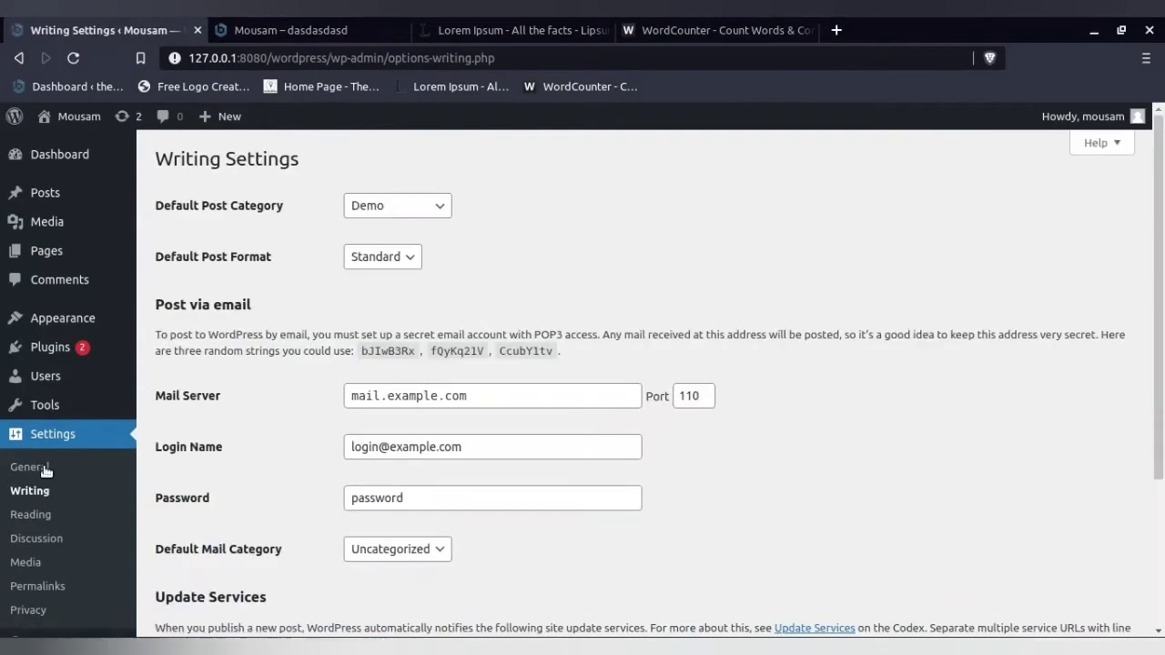
pyautogui.click(371, 205)
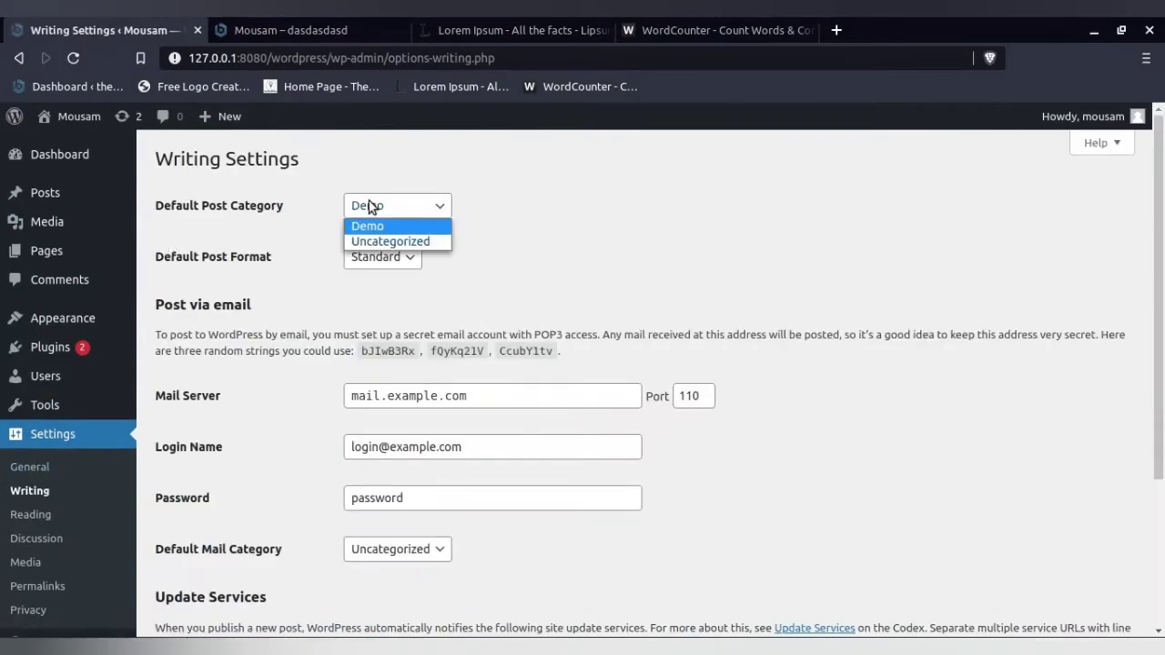
pyautogui.click(379, 241)
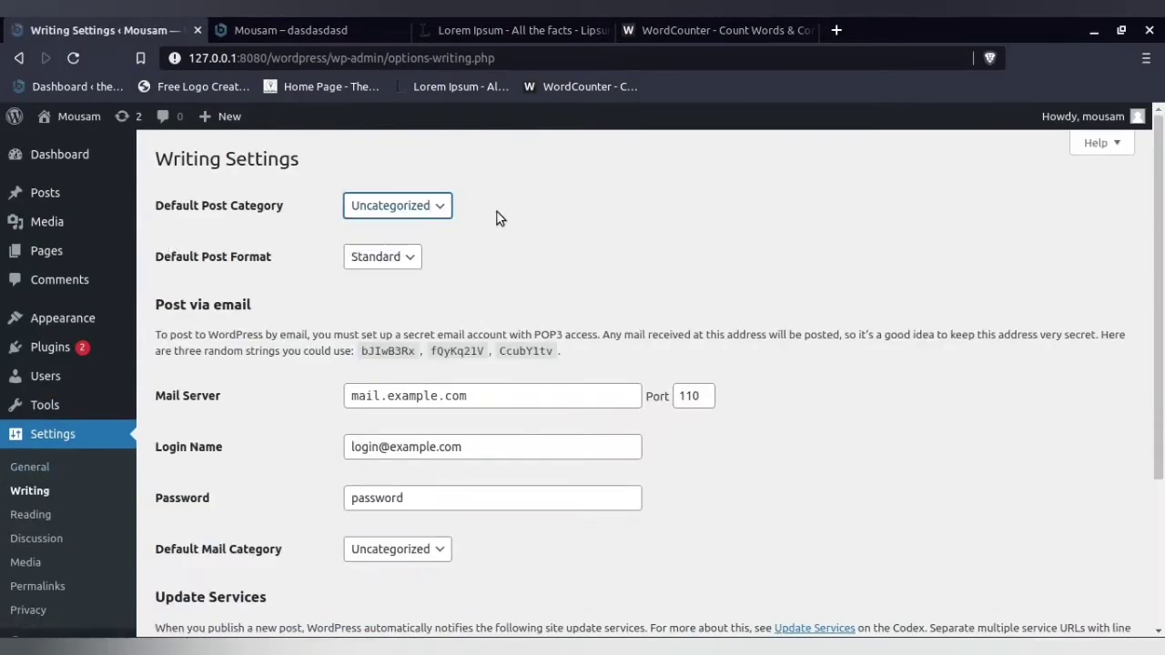
pyautogui.click(364, 217)
pyautogui.click(374, 227)
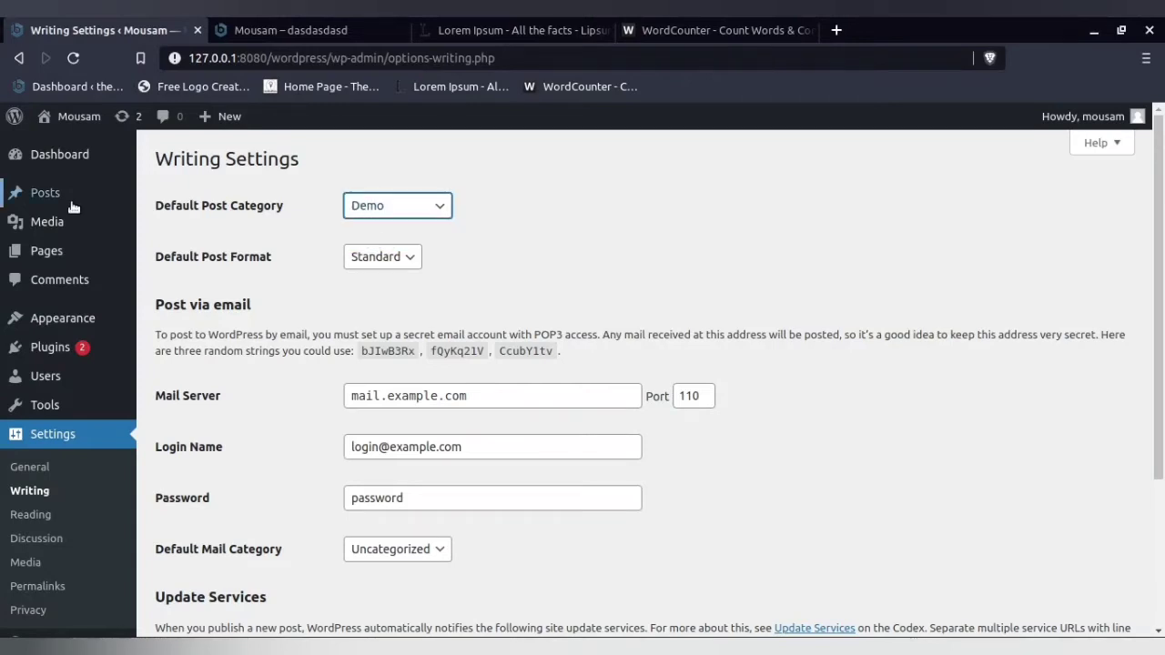
pyautogui.moveTo(73, 207)
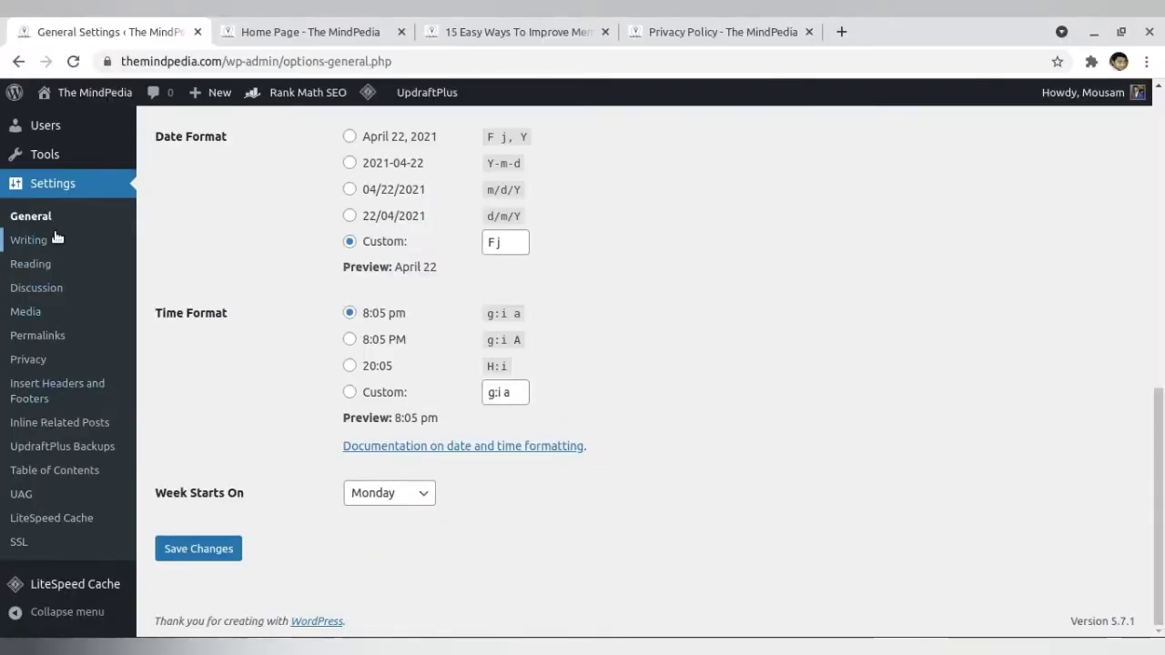
# - Check the category navigation on The MindPedia home page and return to the local site's Writing Settings
pyautogui.scroll(3, 55, 232)
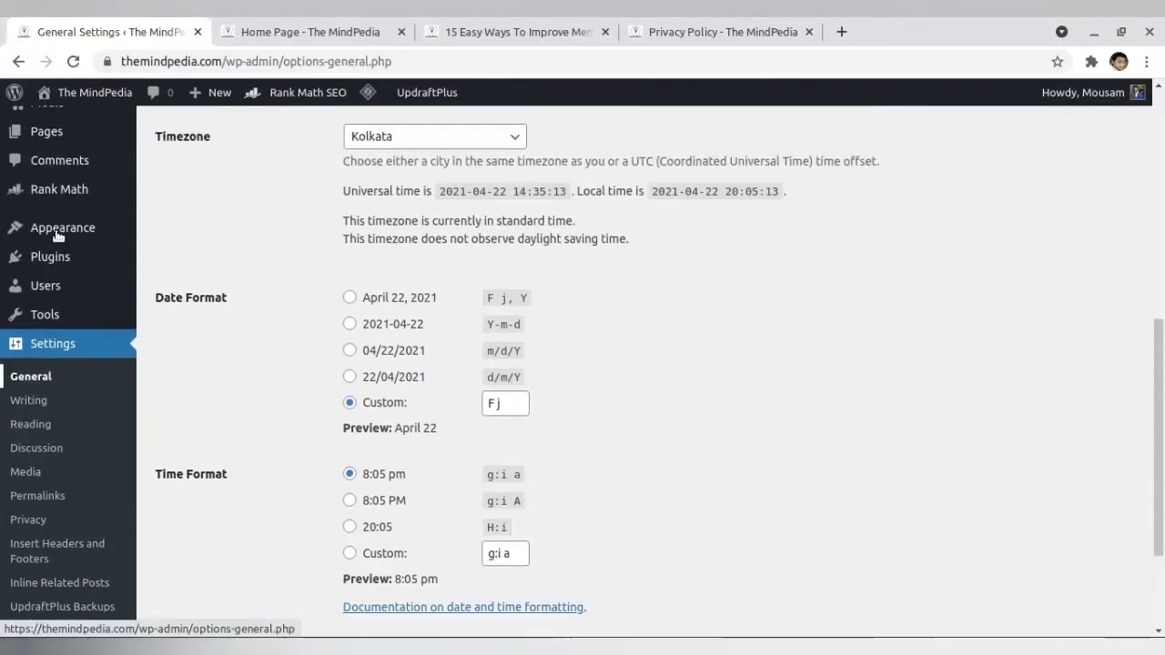
pyautogui.click(309, 32)
pyautogui.scroll(5, 273, 196)
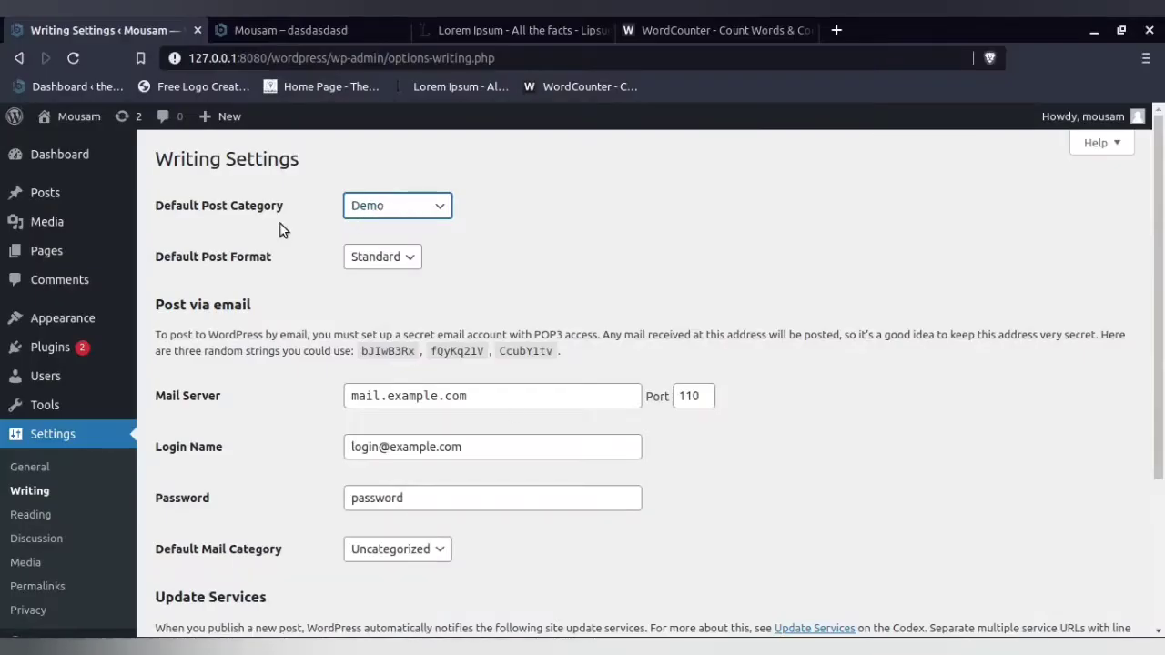
pyautogui.moveTo(47, 193)
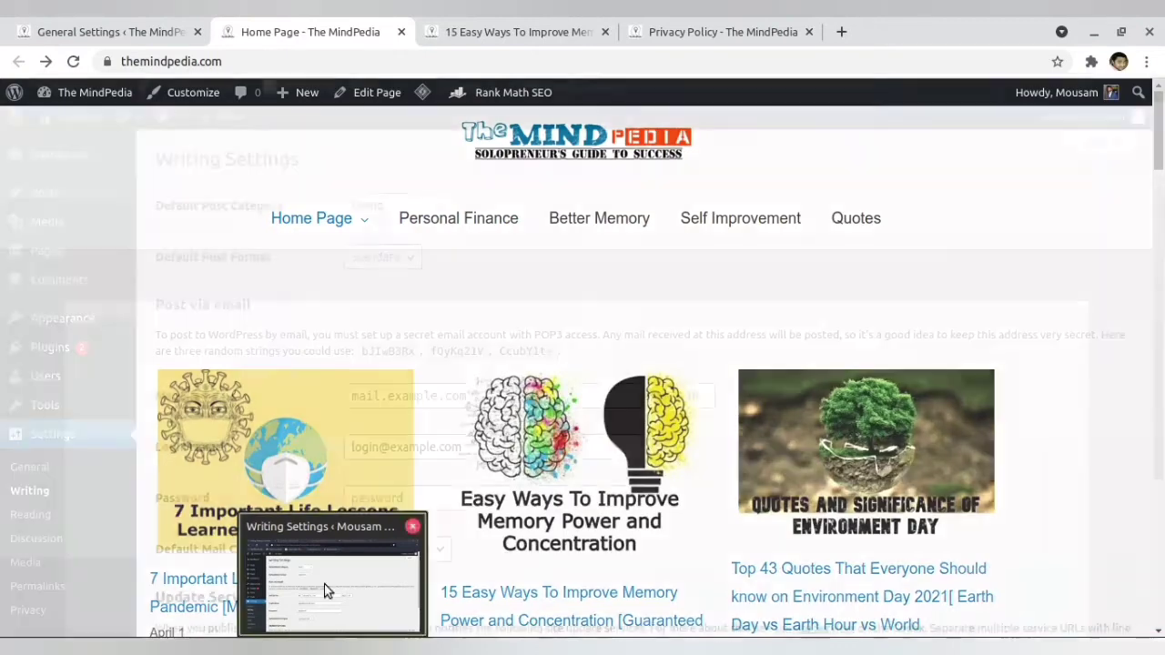
# - Open The MindPedia's Writing Settings and choose Personal Finance as the Default Post Category
pyautogui.click(71, 26)
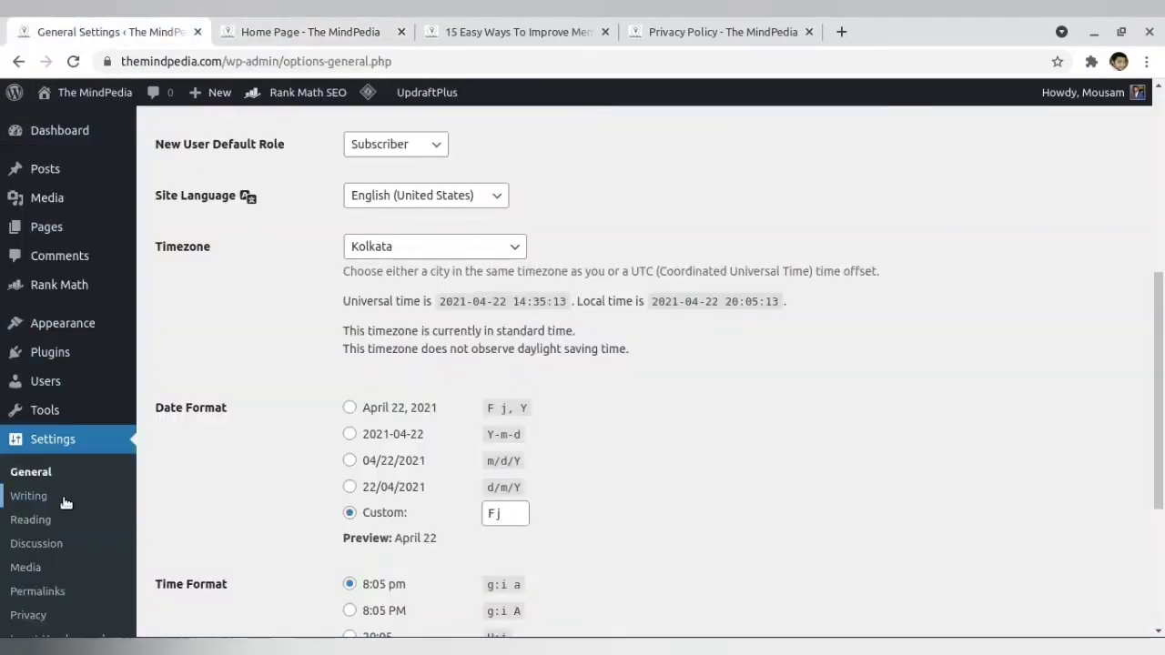
pyautogui.click(42, 523)
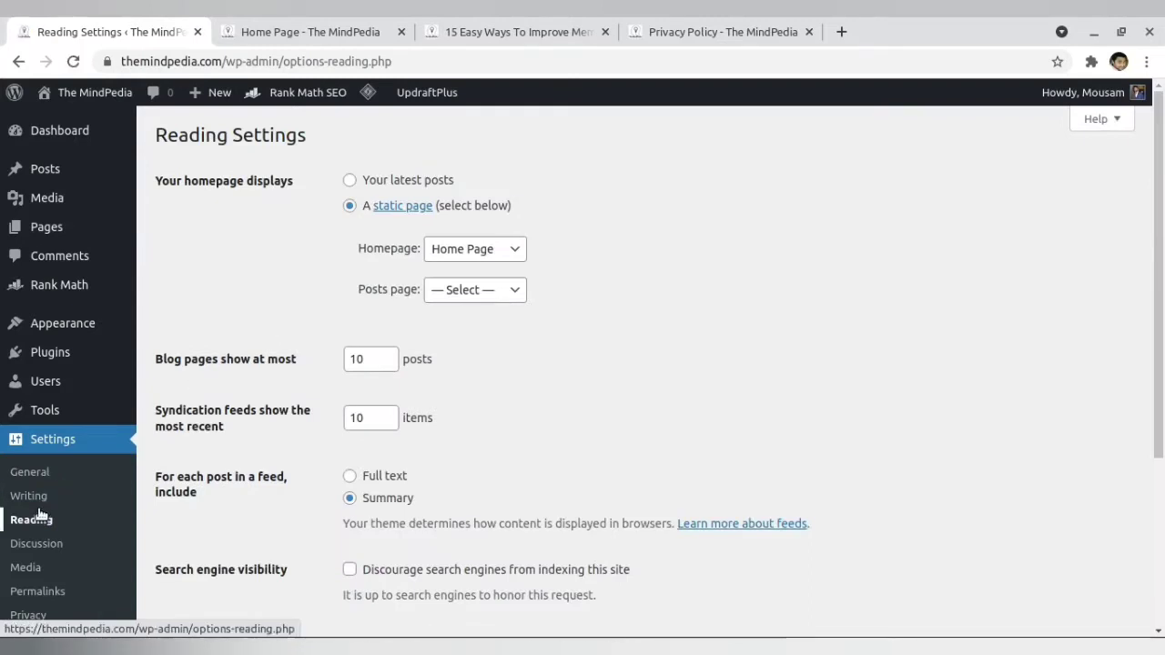
pyautogui.click(40, 498)
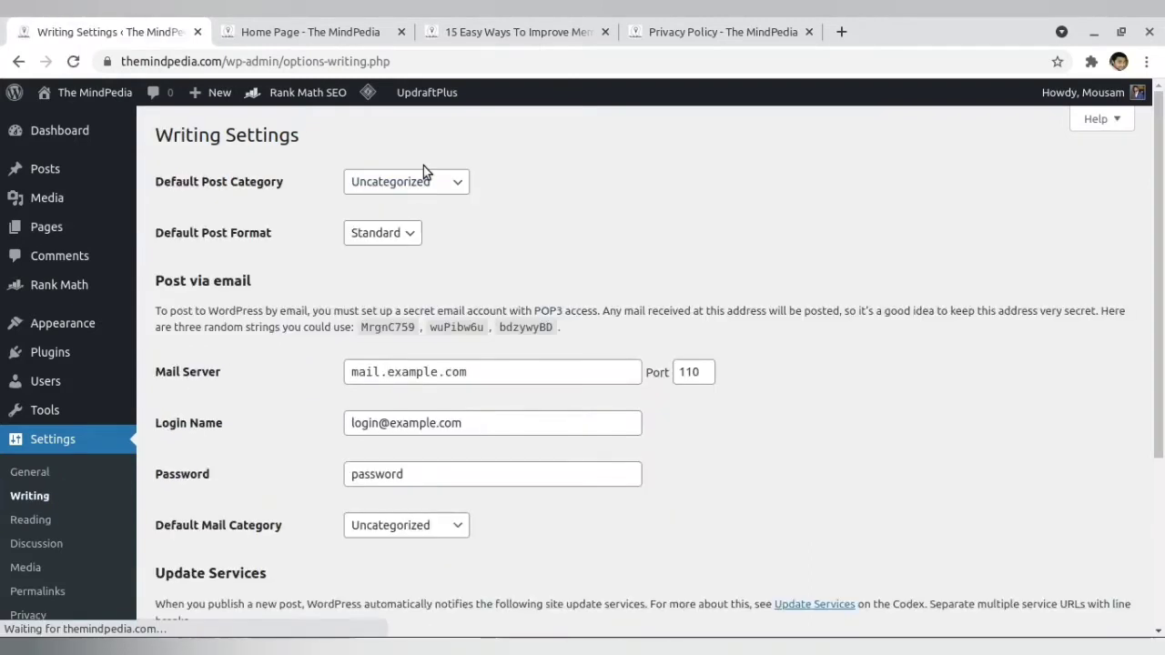
pyautogui.click(411, 182)
pyautogui.click(398, 220)
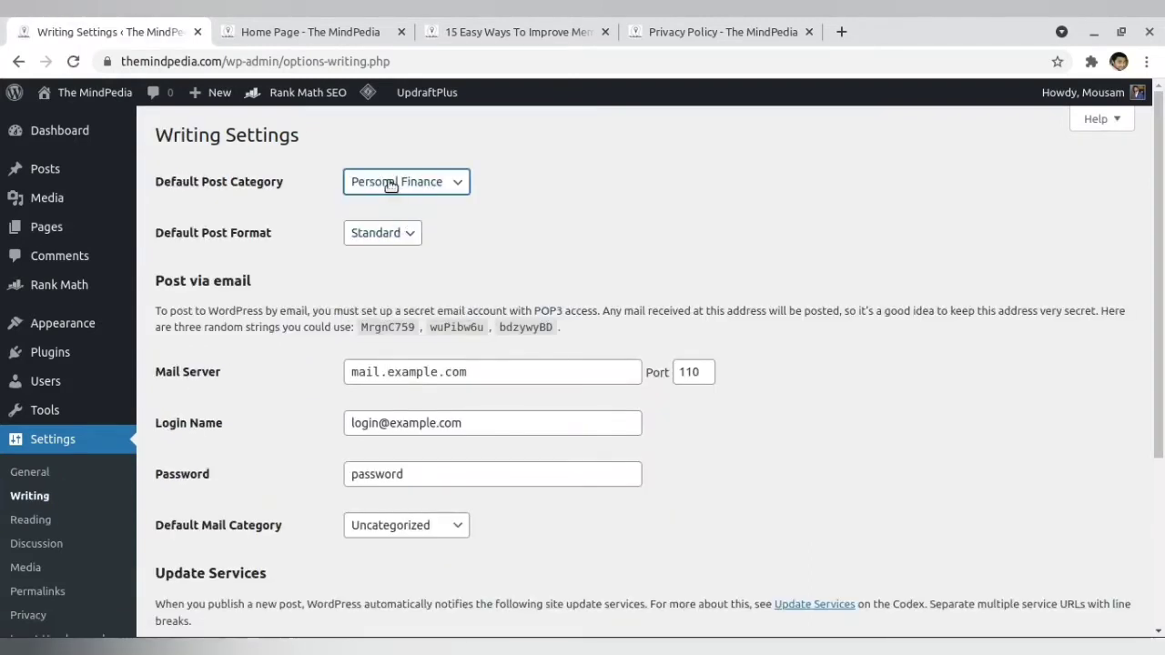
pyautogui.scroll(-3, 227, 382)
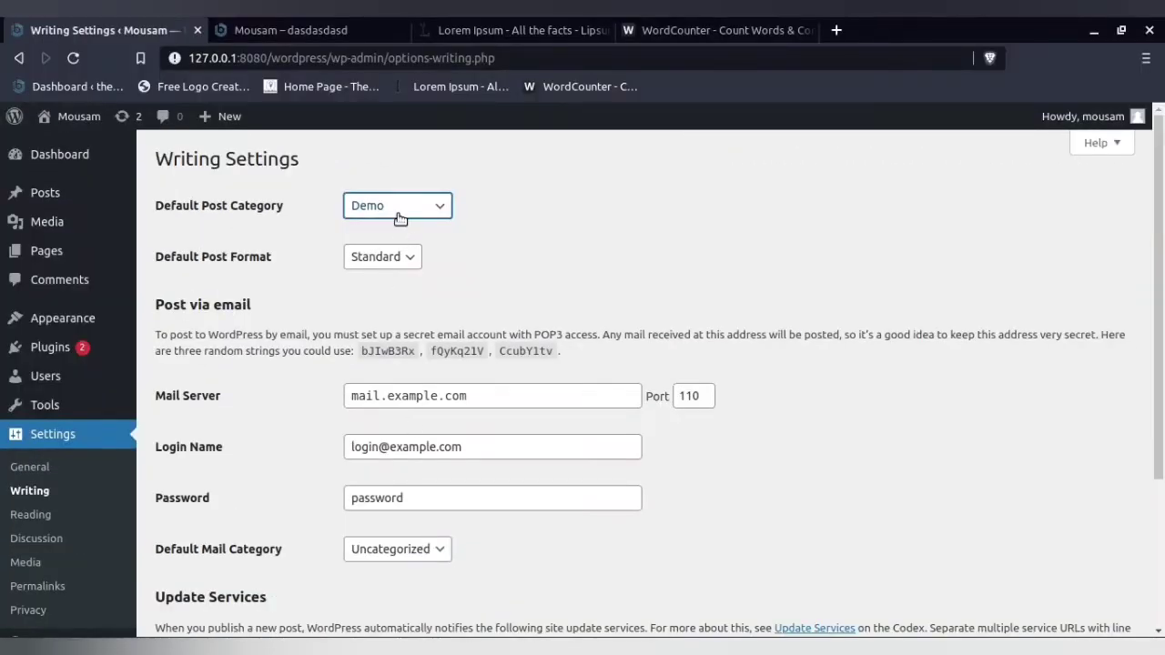
# - Check the local site's default category choices, then open its post Categories and enter "demo" as a new category name
pyautogui.click(400, 206)
pyautogui.click(400, 204)
pyautogui.moveTo(51, 194)
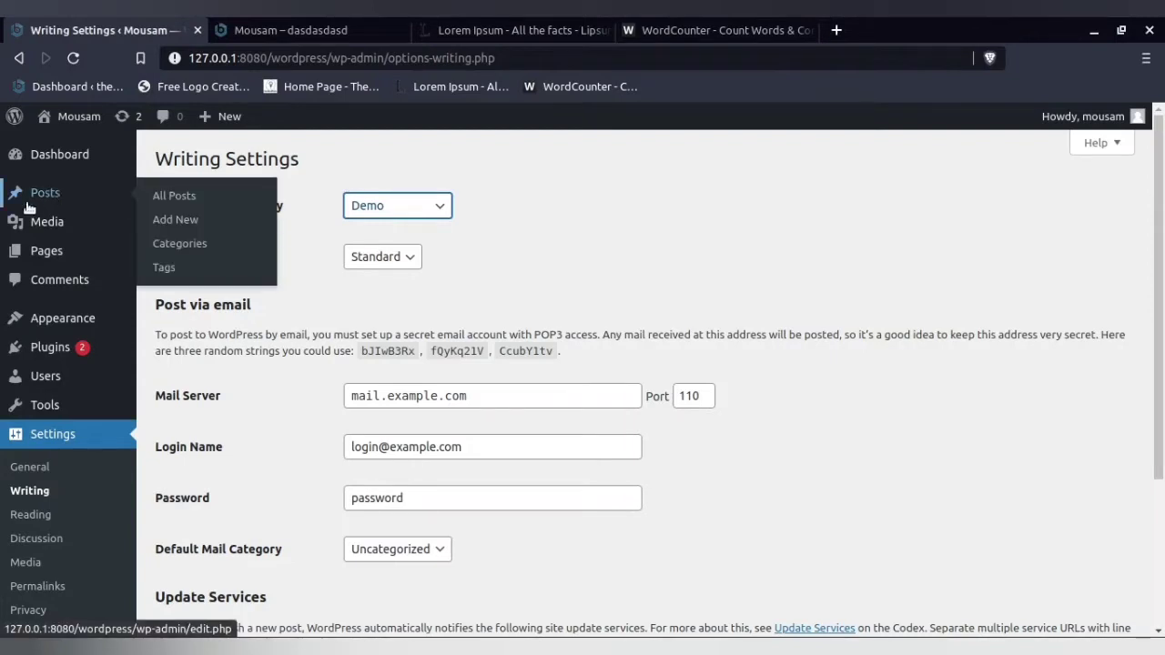
pyautogui.click(187, 250)
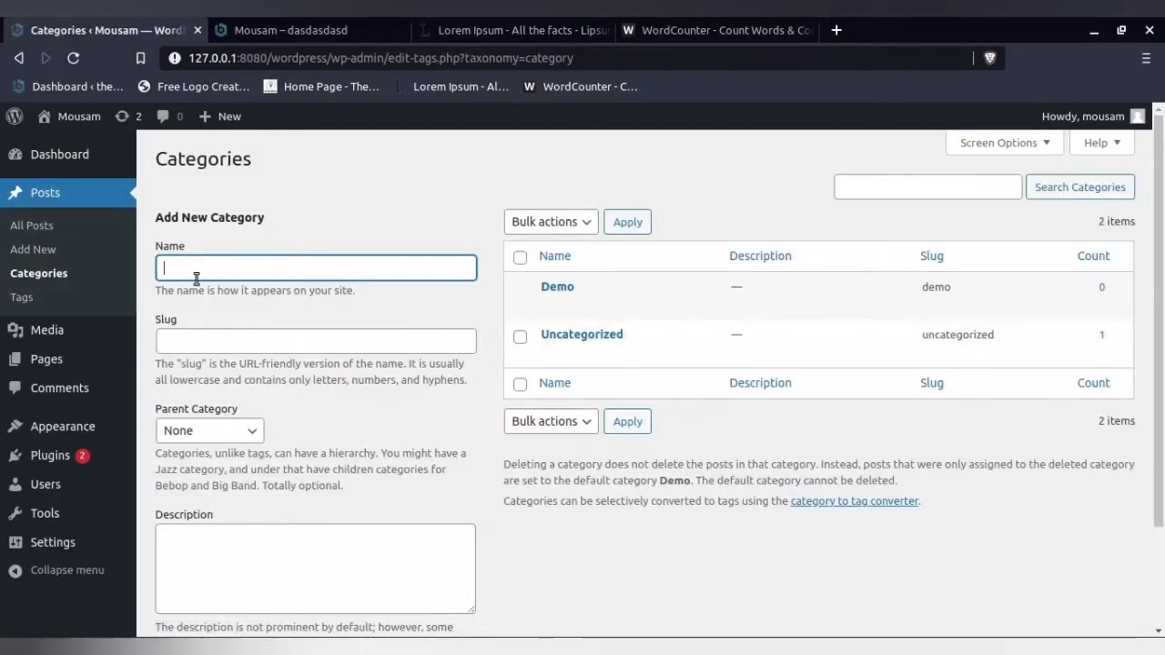
pyautogui.write('d')
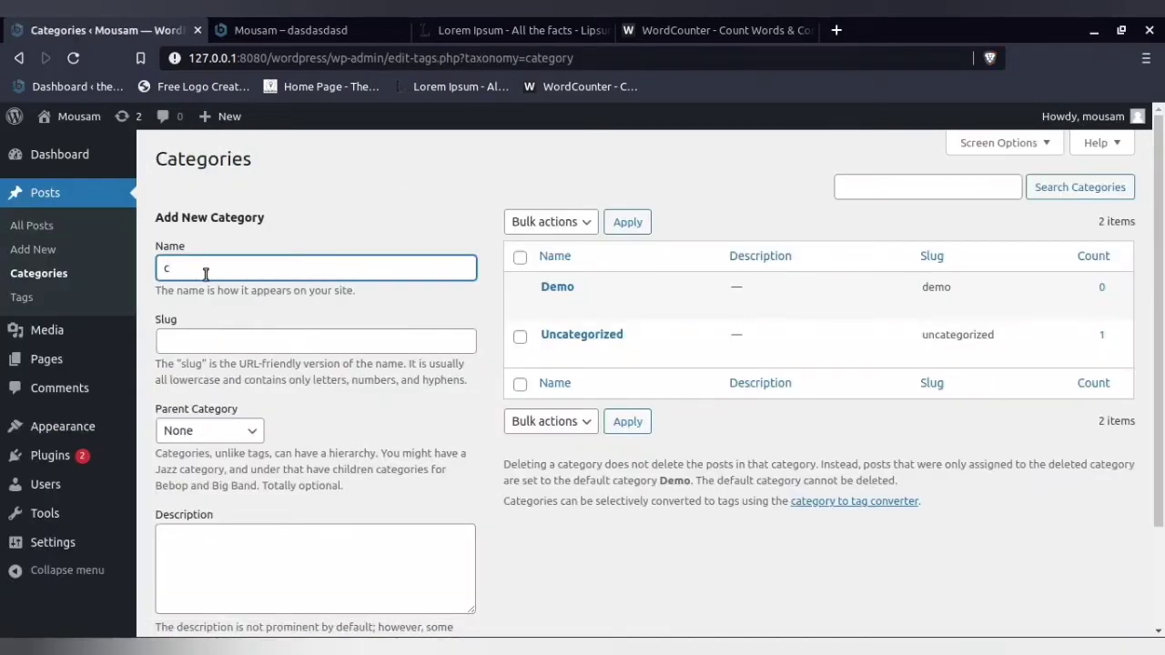
pyautogui.write('emo')
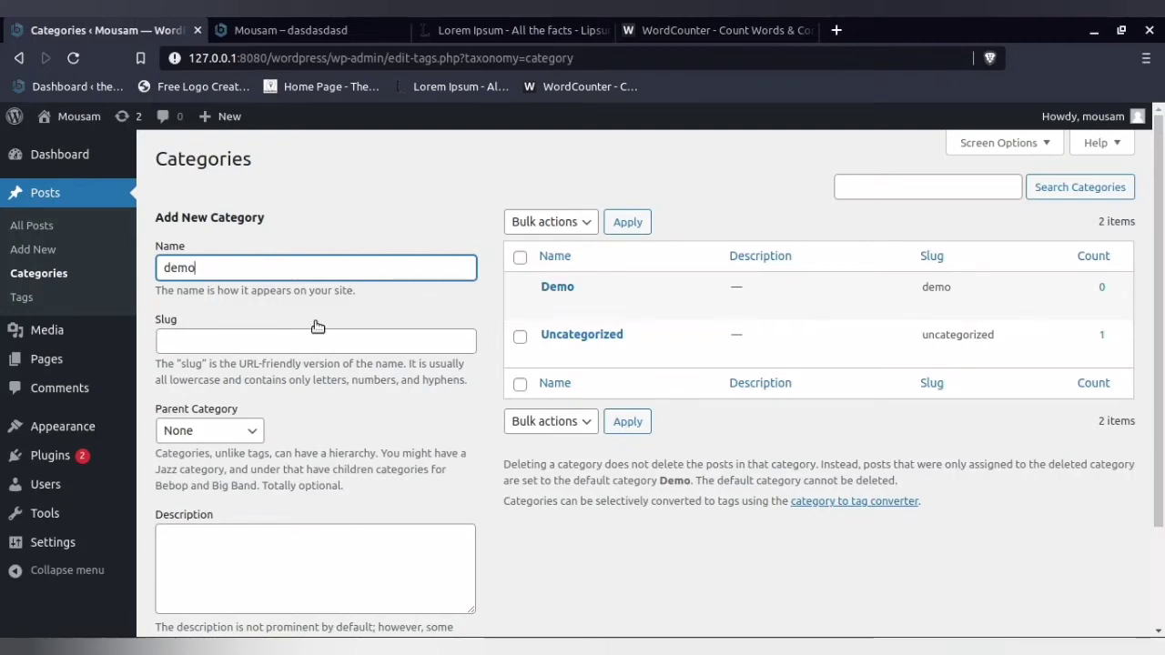
pyautogui.scroll(-2, 202, 566)
pyautogui.scroll(2, 466, 447)
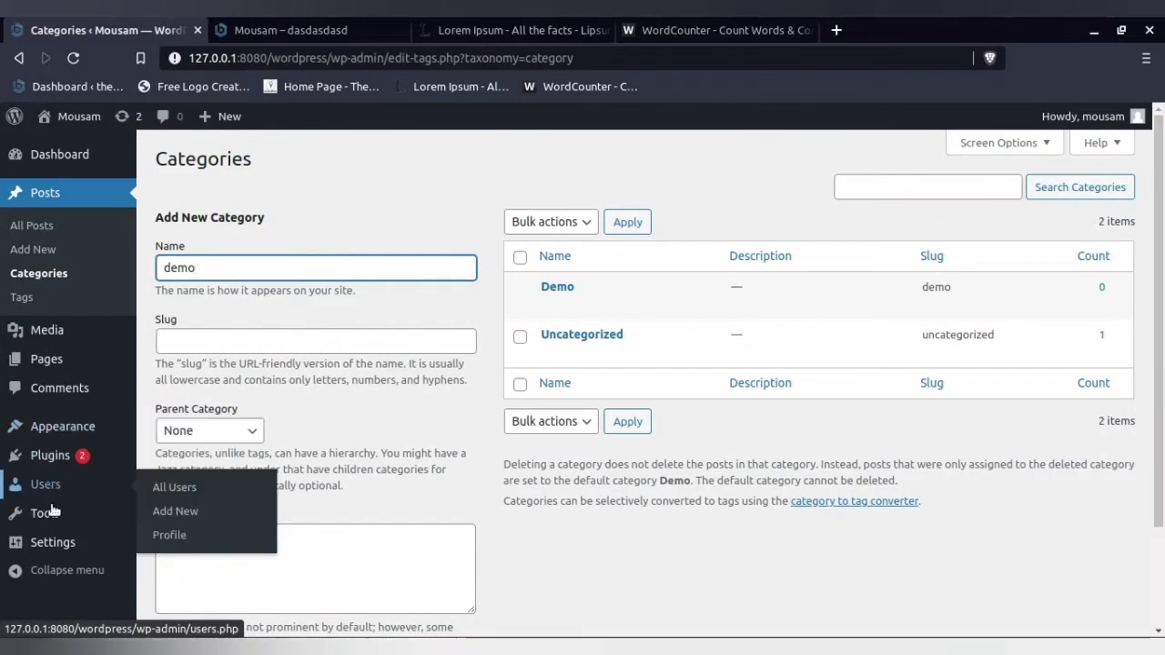
# - Return to the local site's Writing Settings and choose Demo as the Default Post Category
pyautogui.moveTo(62, 542)
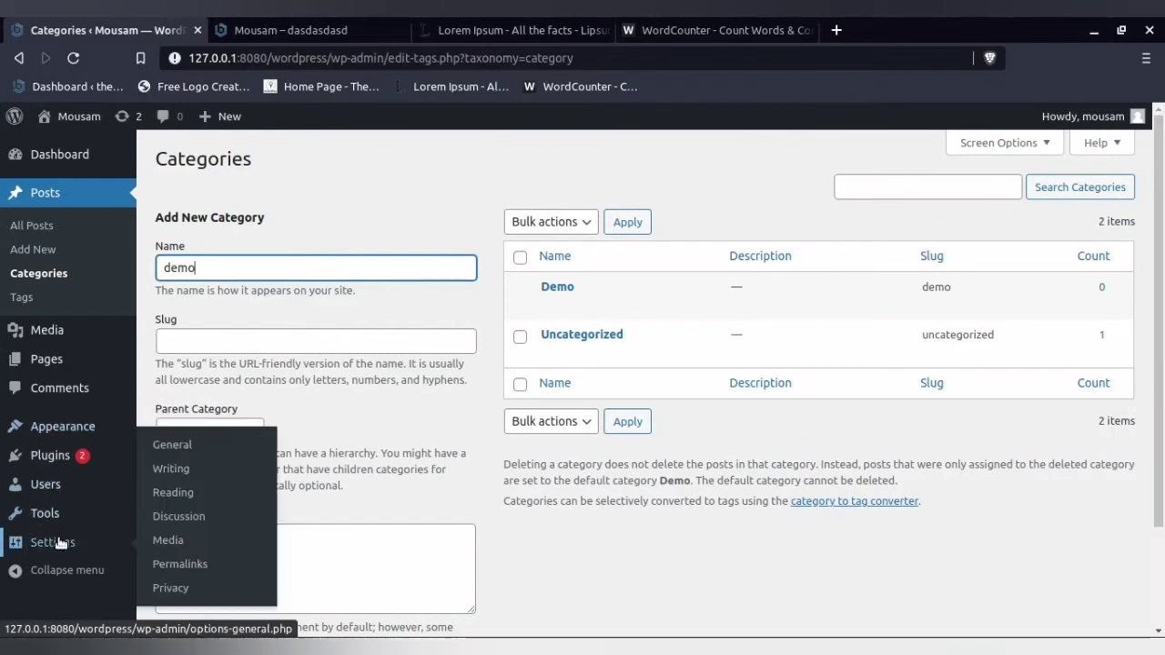
pyautogui.click(172, 469)
pyautogui.click(396, 208)
pyautogui.click(394, 230)
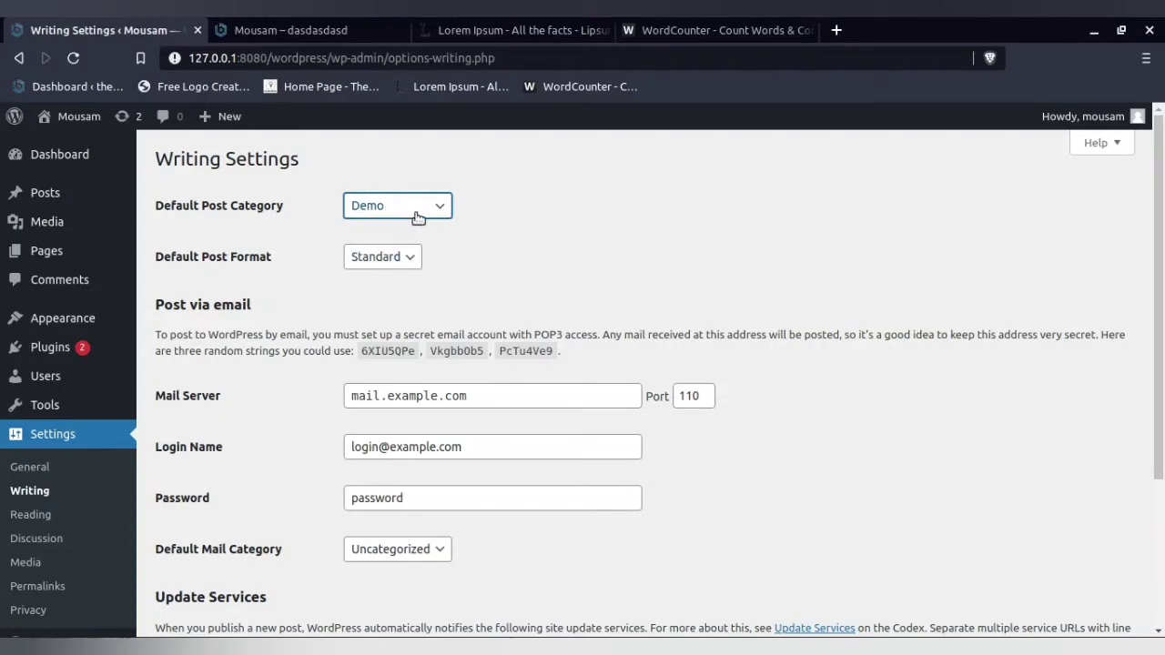
# - Create a new post titled "utu" with the paragraph text "uyututut"
pyautogui.moveTo(131, 202)
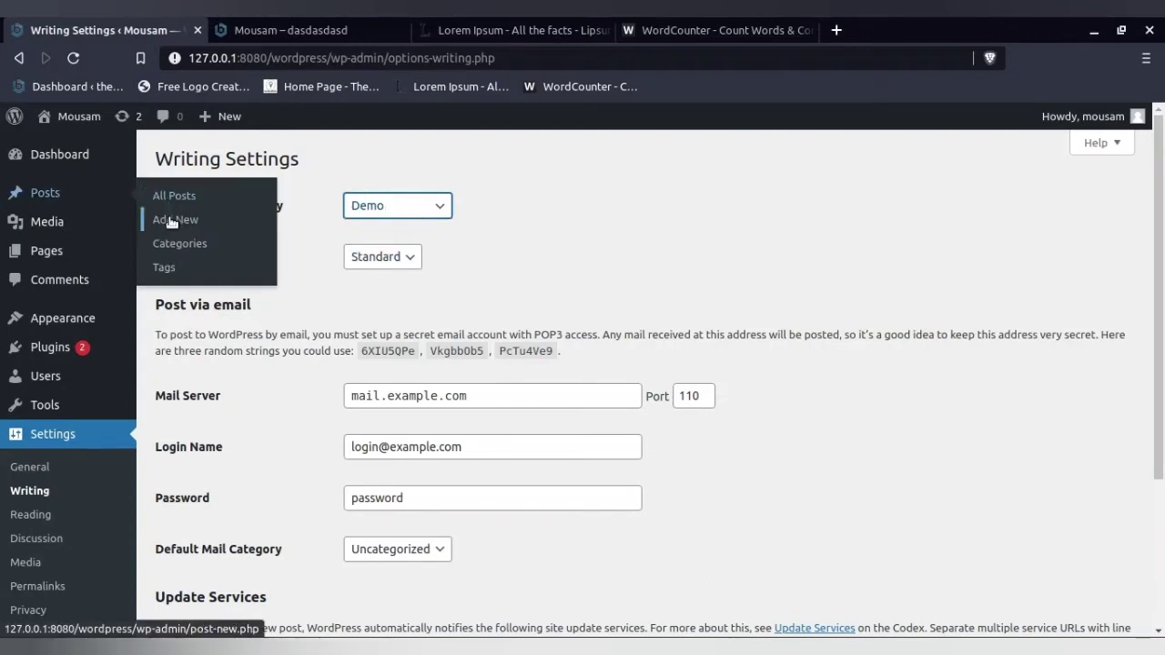
pyautogui.click(168, 219)
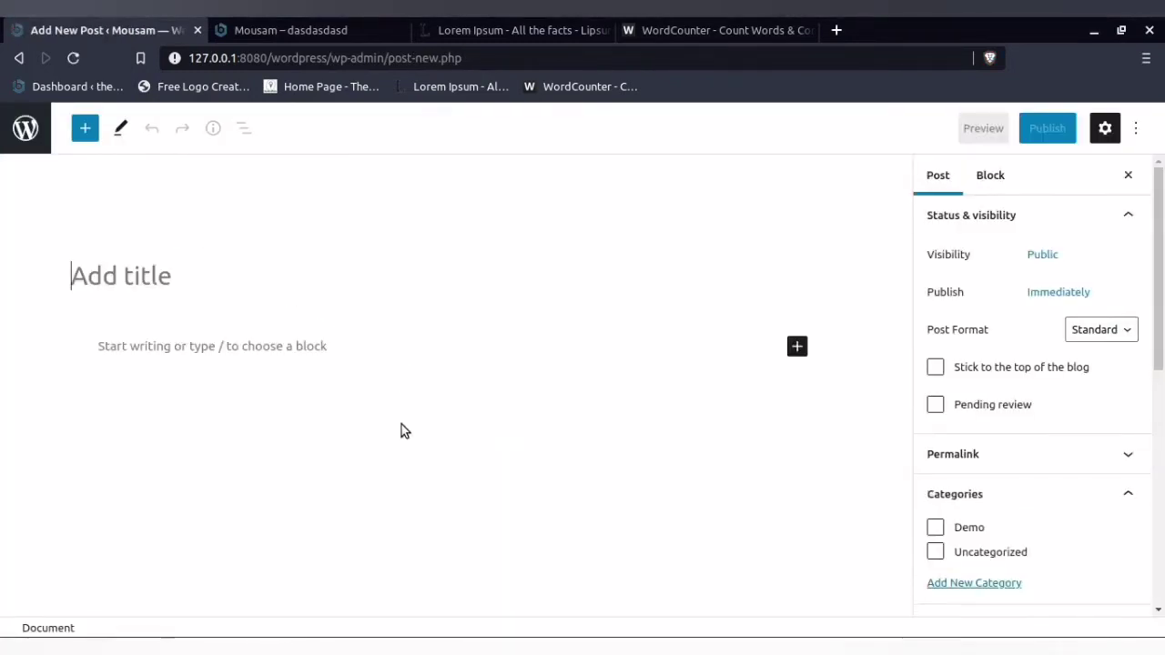
pyautogui.click(329, 334)
pyautogui.write('uy')
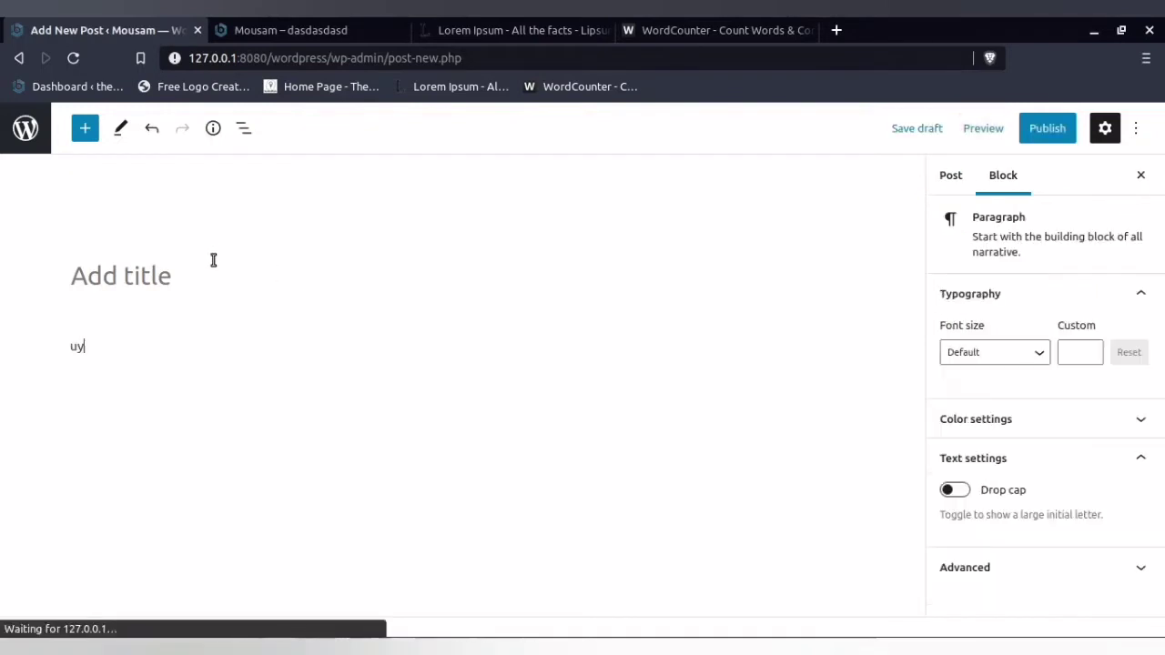
pyautogui.click(195, 265)
pyautogui.write('utu')
pyautogui.click(210, 356)
pyautogui.write('ututut')
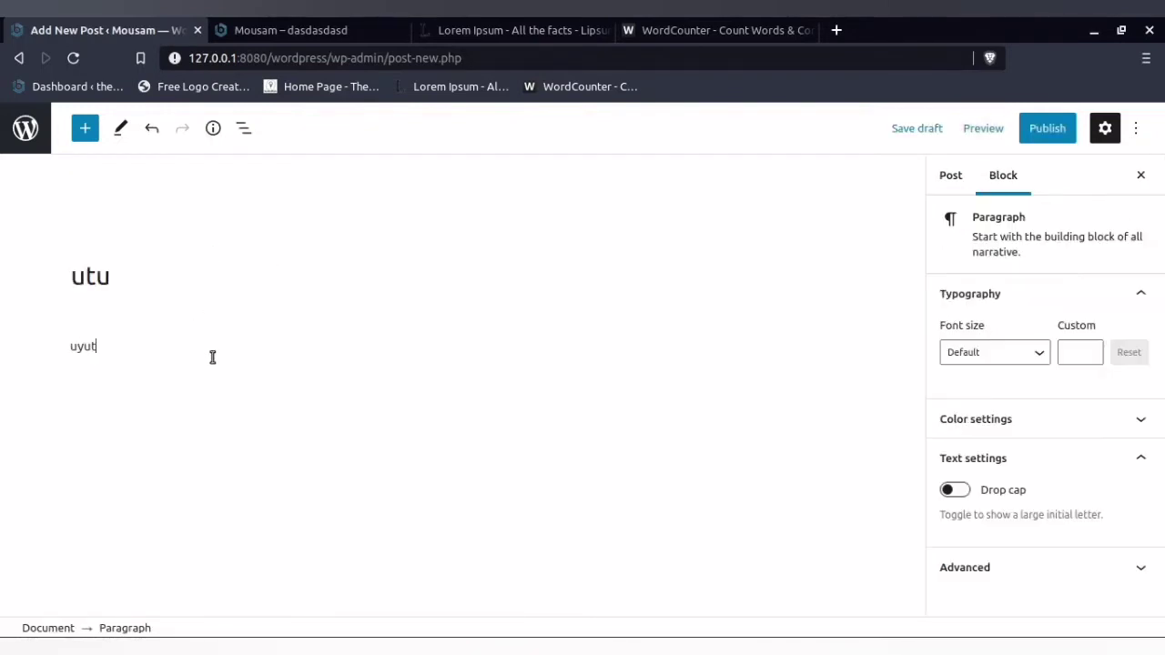
# - Save the new post as a draft and check which category is assigned in its post settings
pyautogui.click(912, 133)
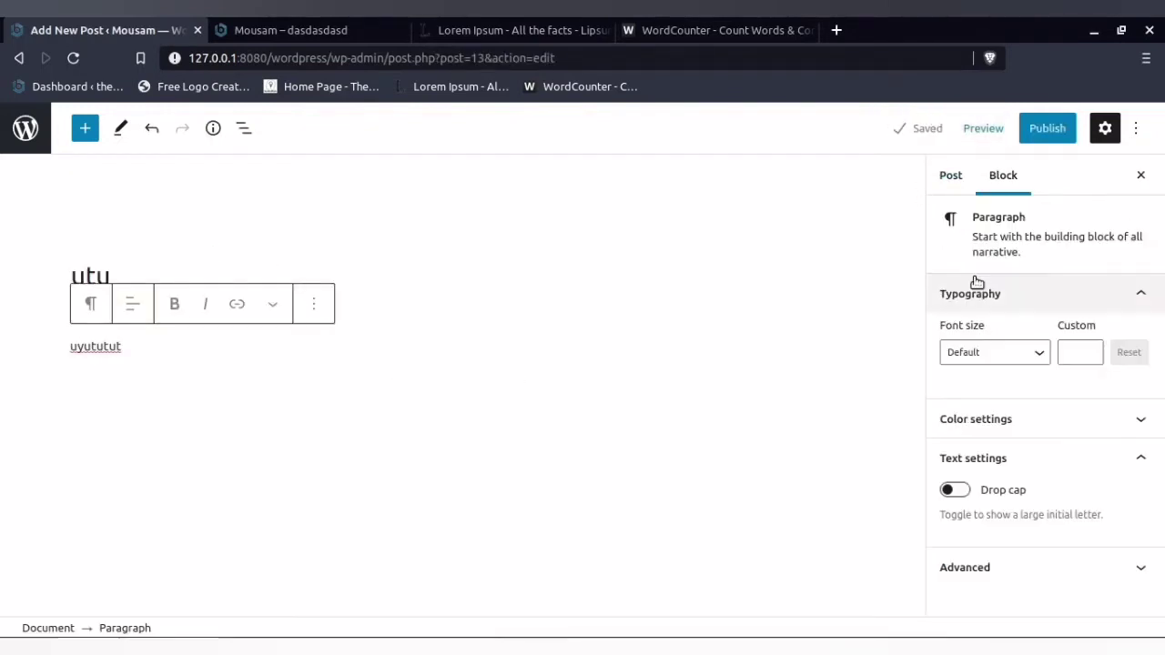
pyautogui.click(950, 178)
pyautogui.scroll(-1, 974, 540)
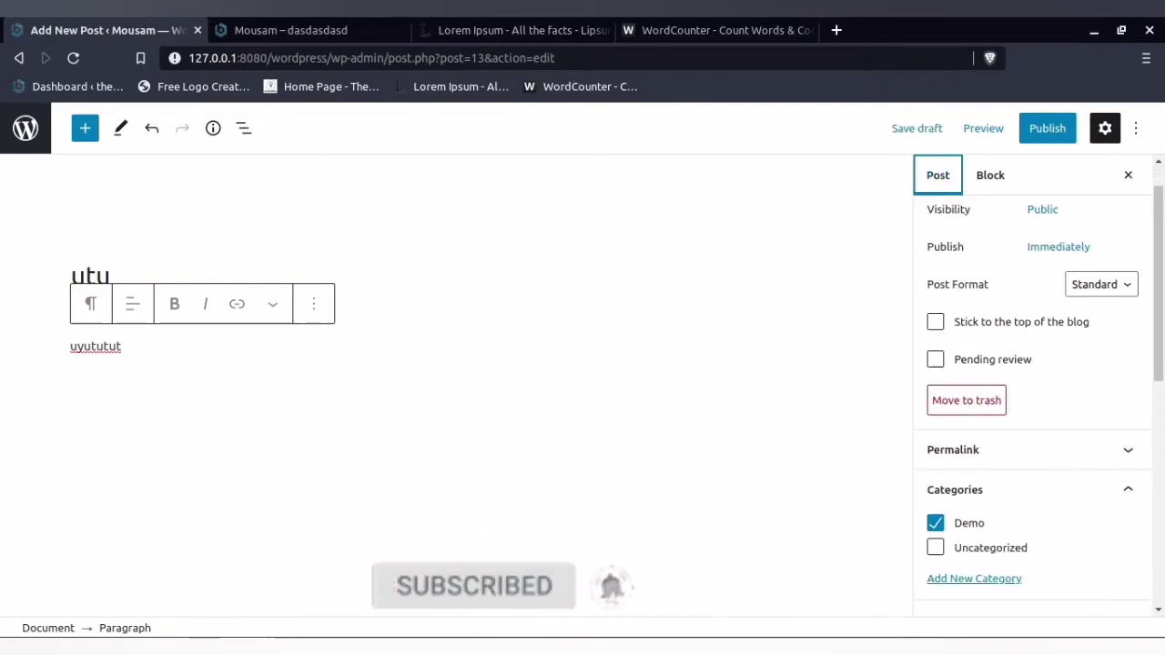
# - Leave the post editor, open the Writing Settings and highlight the Post via email heading
pyautogui.moveTo(332, 648)
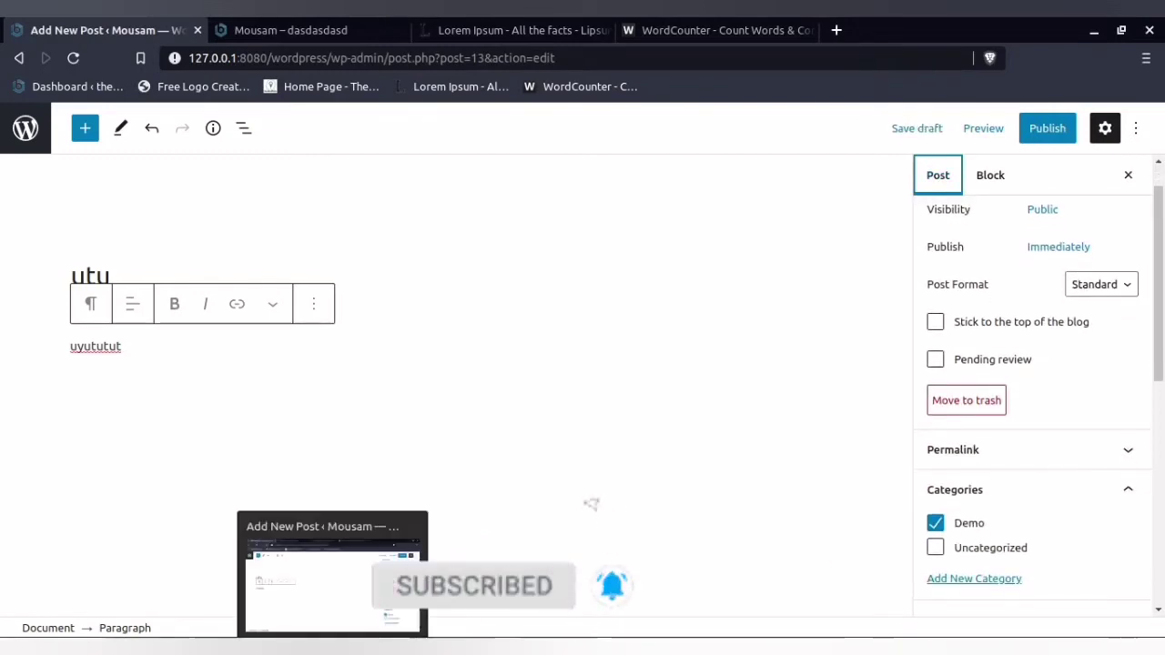
pyautogui.click(25, 128)
pyautogui.moveTo(50, 544)
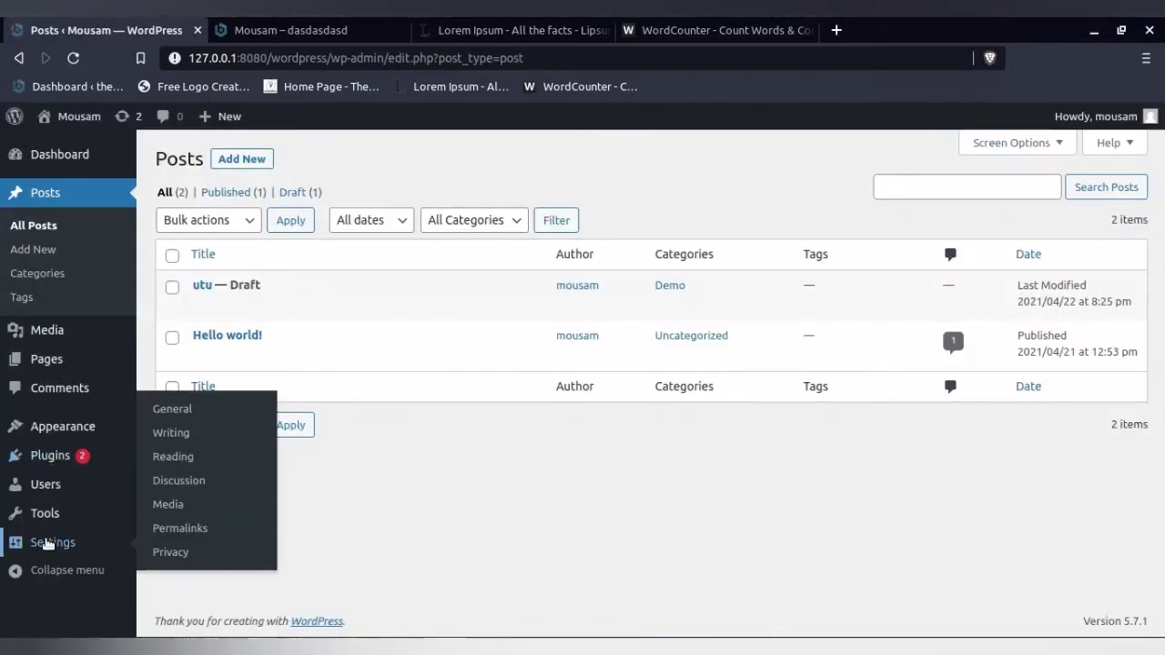
pyautogui.click(186, 436)
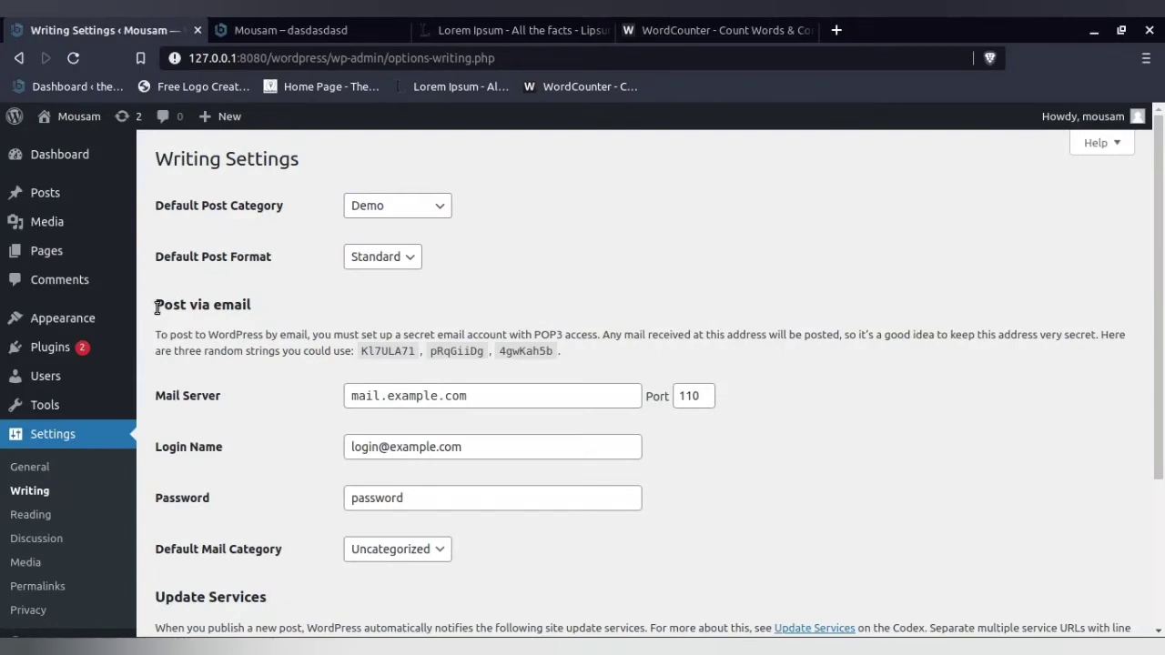
pyautogui.moveTo(156, 307); pyautogui.dragTo(260, 304)
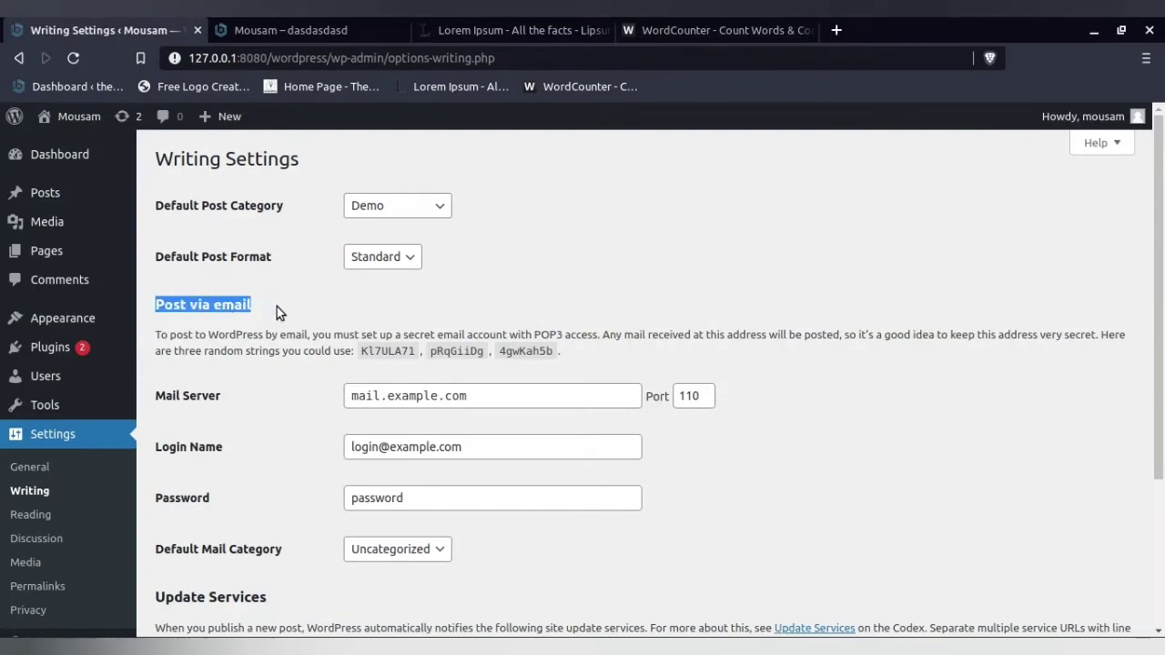
# - Try Quote, Gallery and Image as the Default Post Format, and restore it to Standard
pyautogui.click(387, 257)
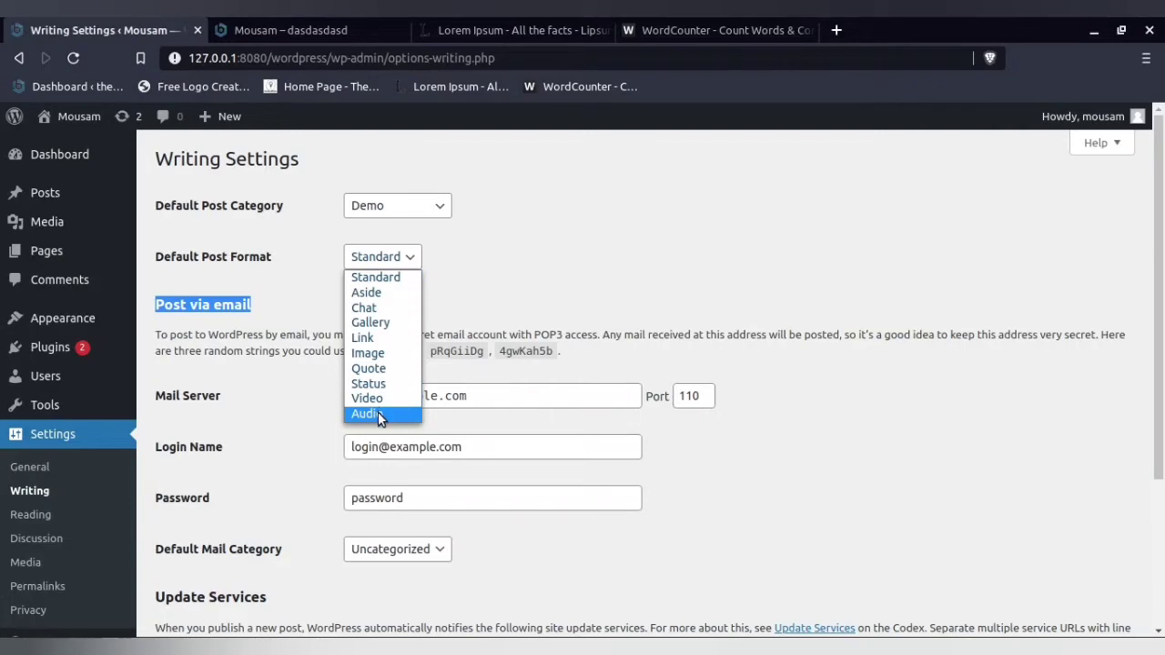
pyautogui.click(391, 277)
pyautogui.click(399, 260)
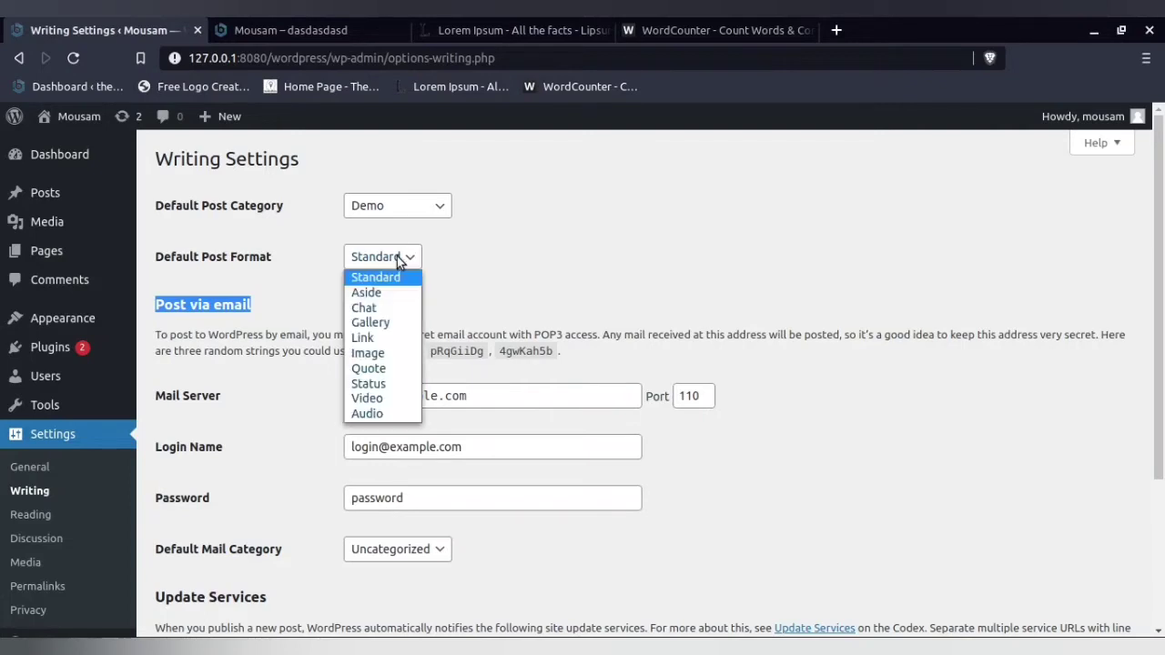
pyautogui.click(386, 367)
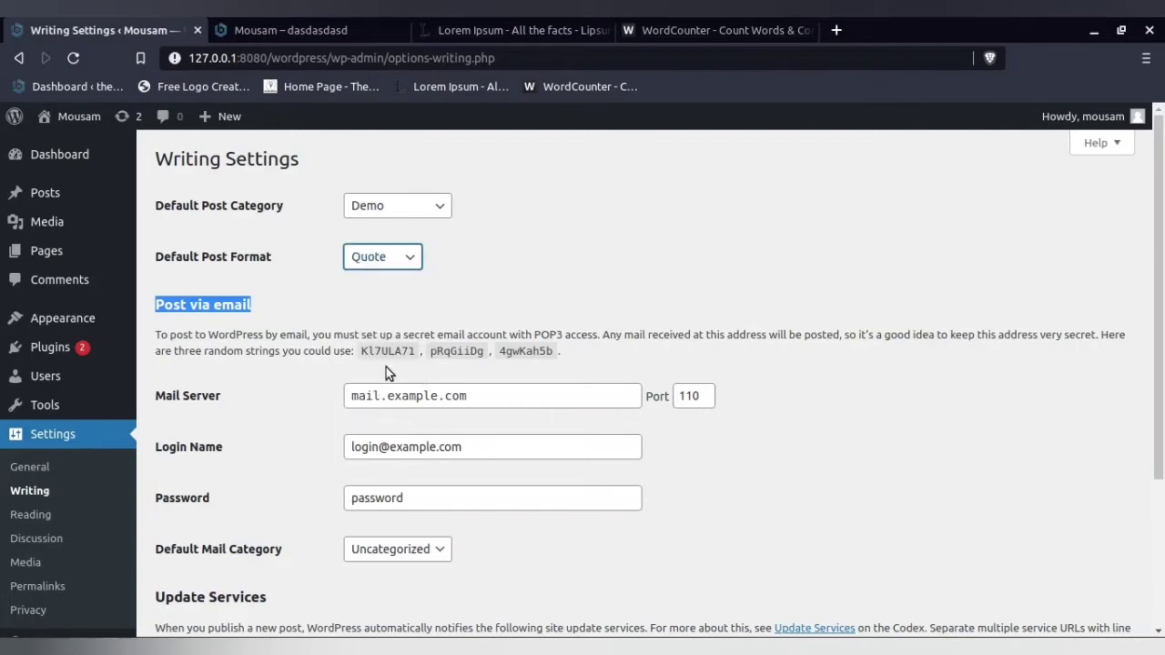
pyautogui.click(407, 257)
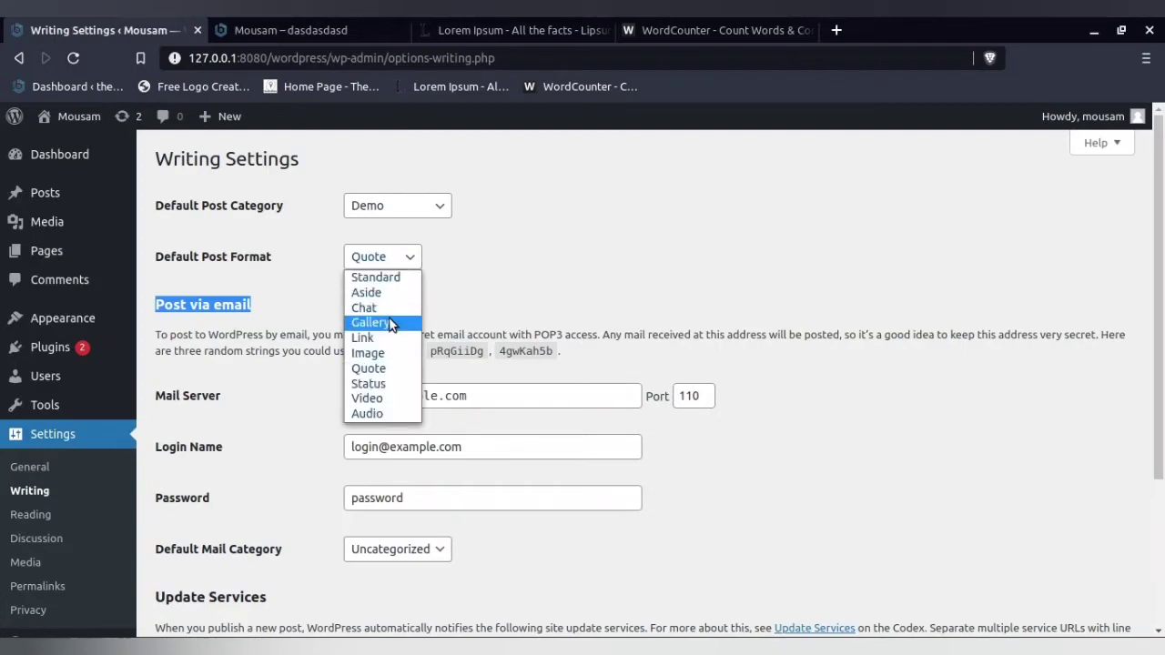
pyautogui.click(391, 325)
pyautogui.click(406, 257)
pyautogui.click(394, 359)
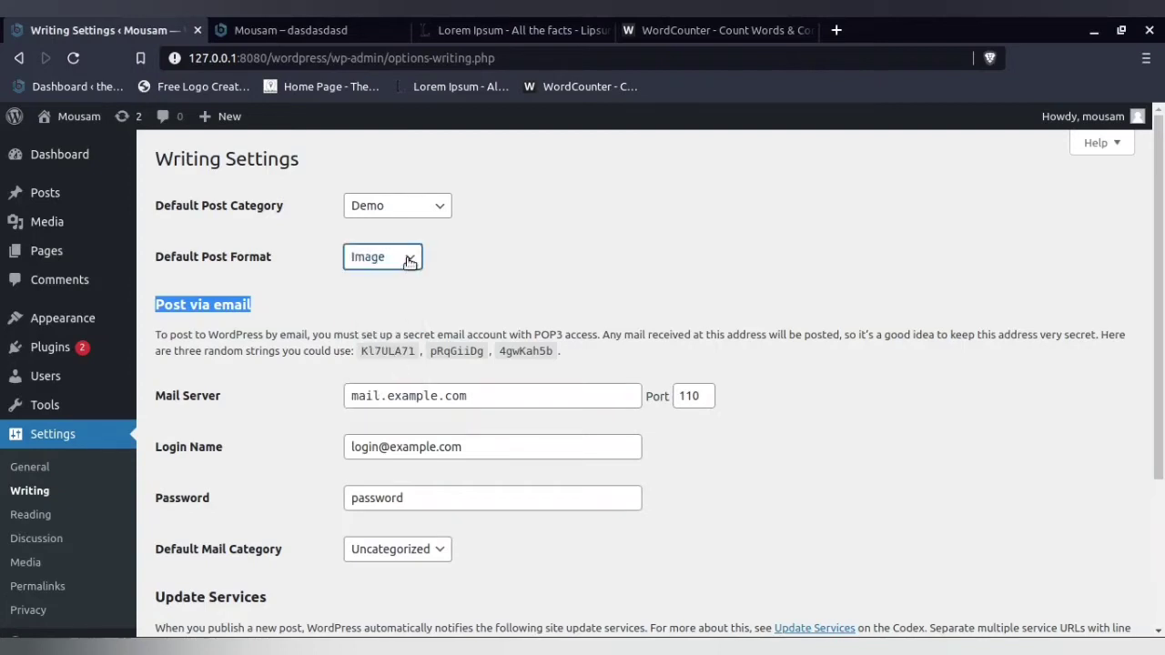
pyautogui.click(408, 261)
pyautogui.click(377, 273)
# - Examine the Post via email explanation, the mail server fields and the Update Services section of the Writing Settings
pyautogui.scroll(-1, 463, 261)
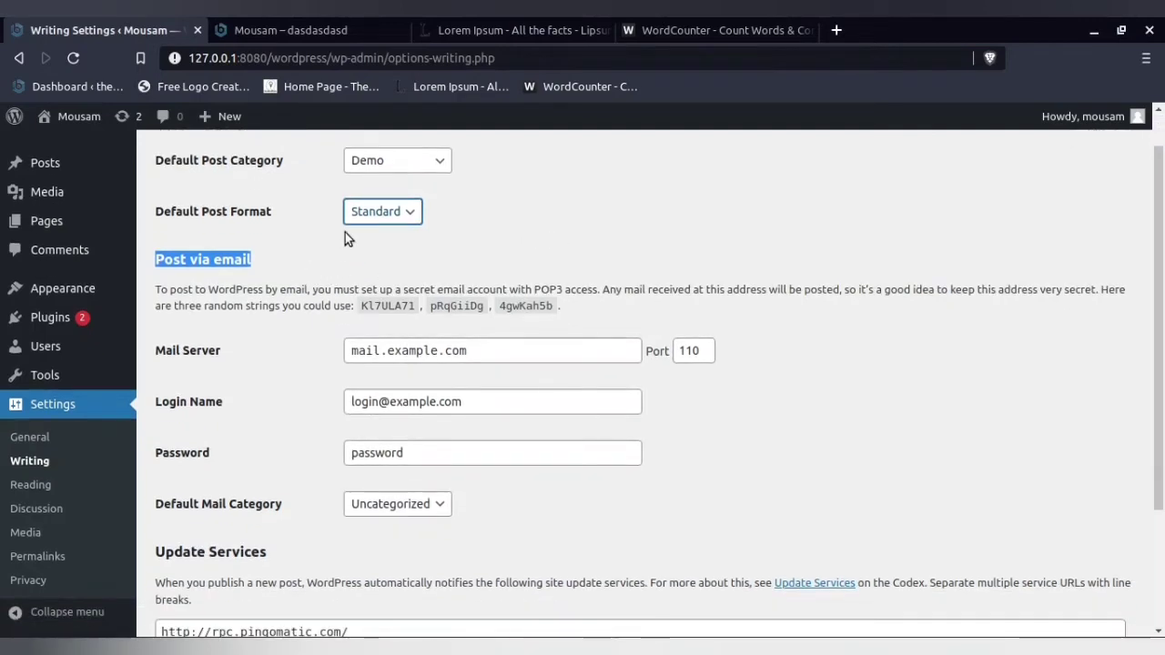
pyautogui.click(310, 261)
pyautogui.moveTo(154, 259); pyautogui.dragTo(591, 315)
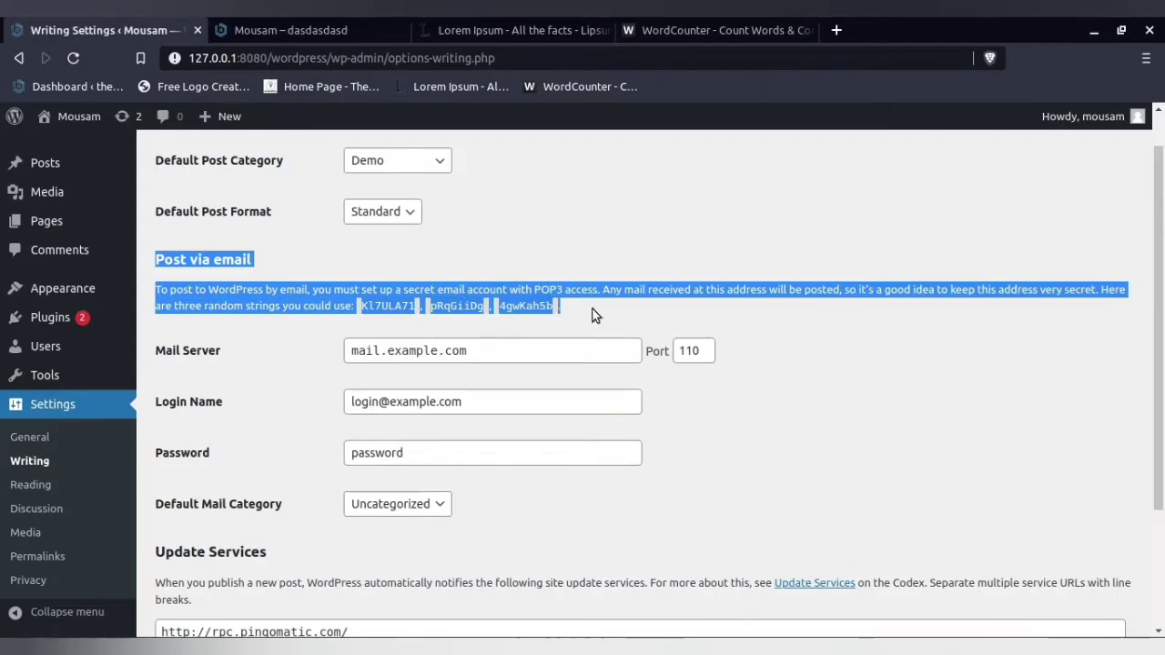
pyautogui.click(277, 306)
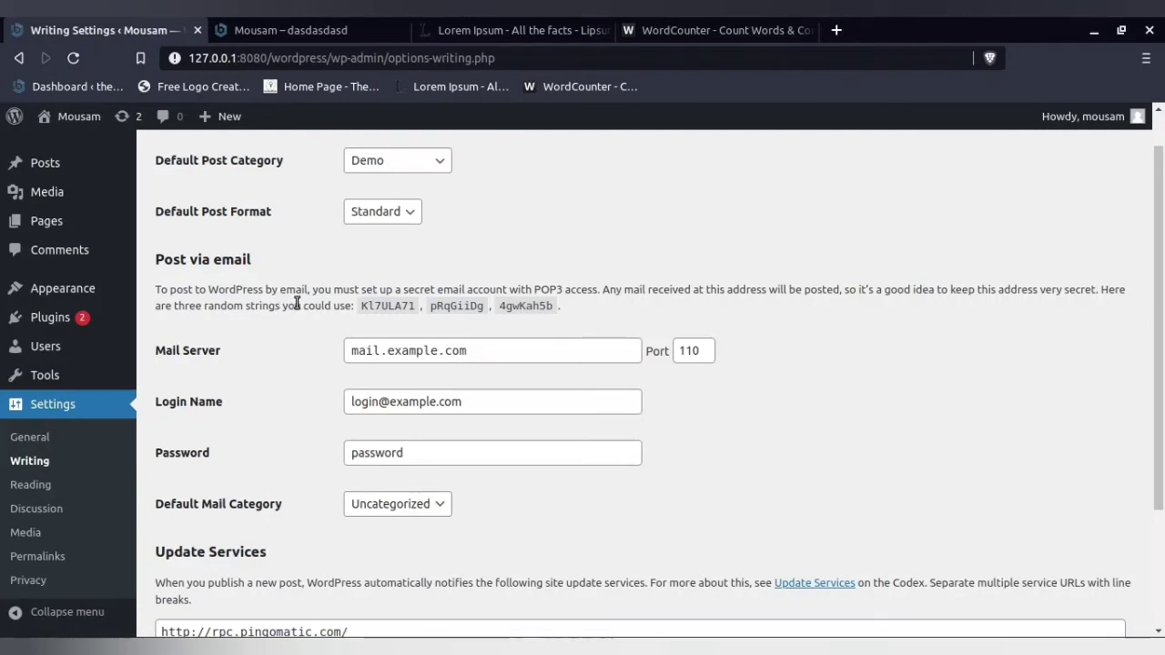
pyautogui.scroll(-2, 296, 303)
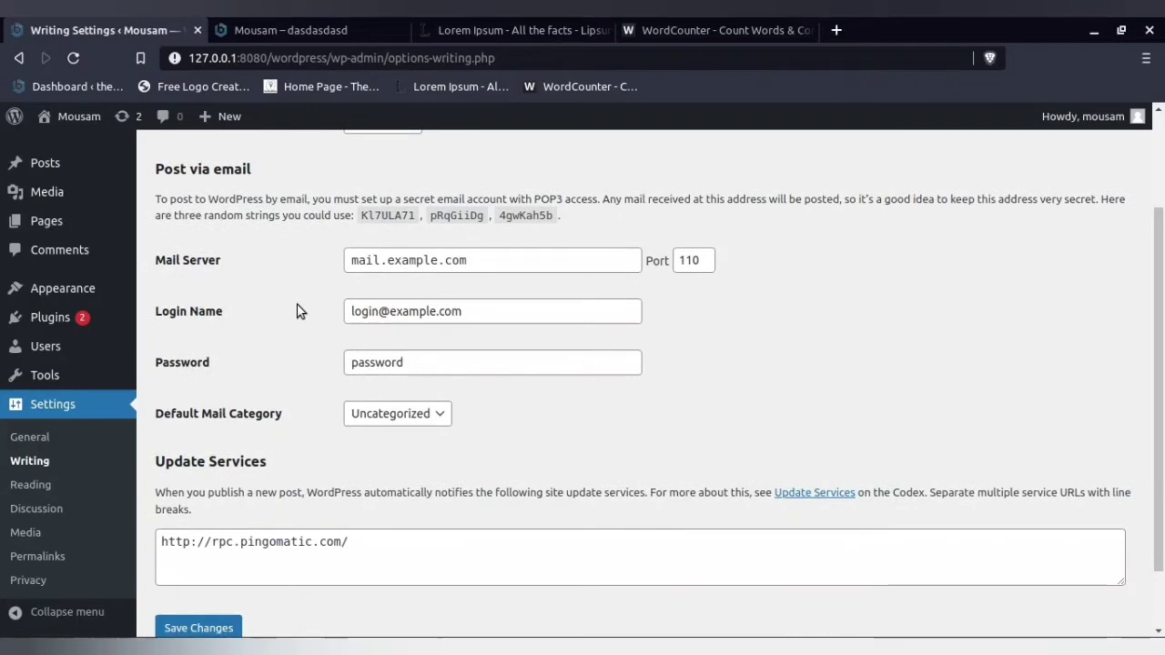
pyautogui.scroll(2, 296, 311)
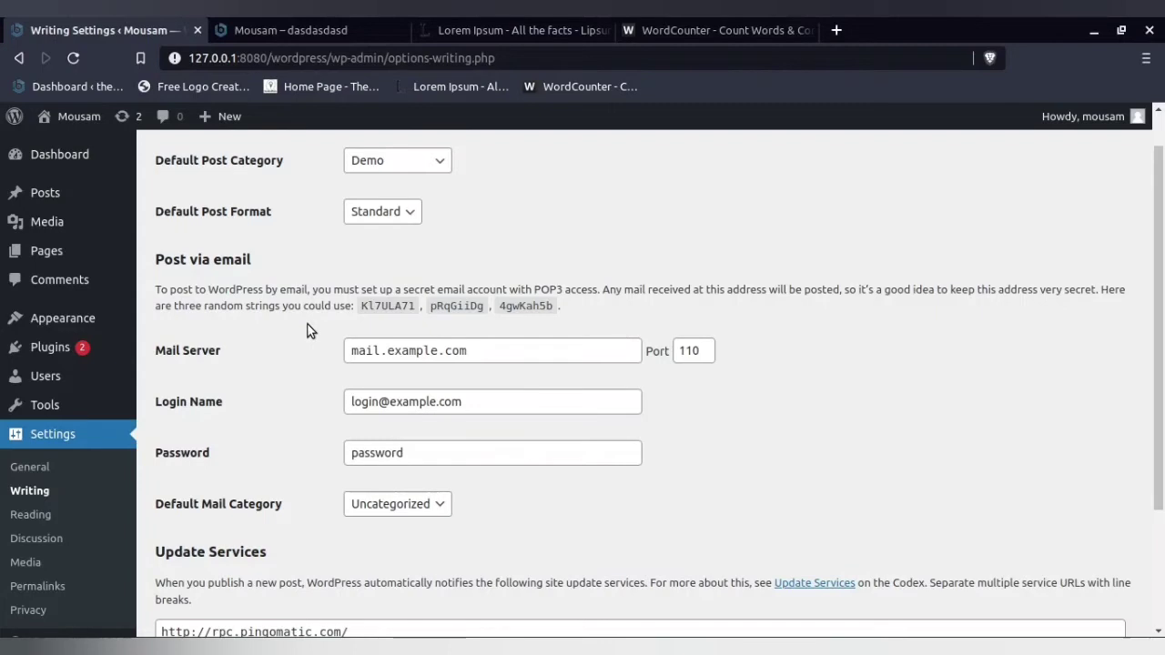
pyautogui.scroll(-3, 307, 330)
# - Switch to the ONLYOFFICE presentation and review the ping service URLs on the "ALL VALID PINGS" slide
pyautogui.moveTo(489, 648)
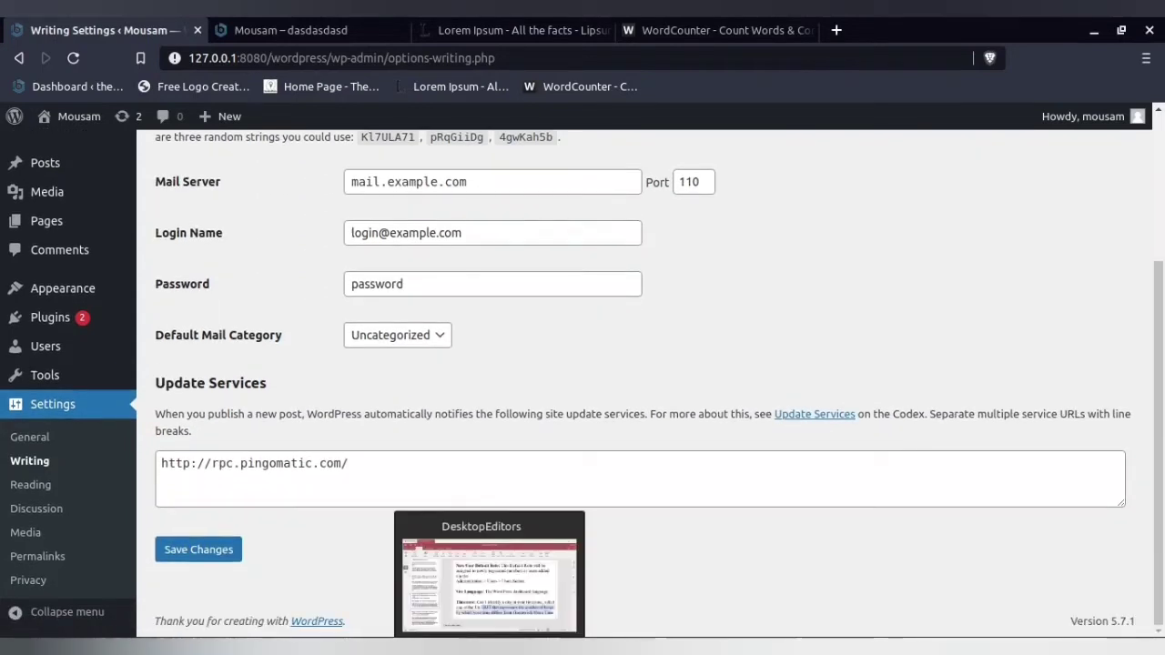
pyautogui.click(489, 582)
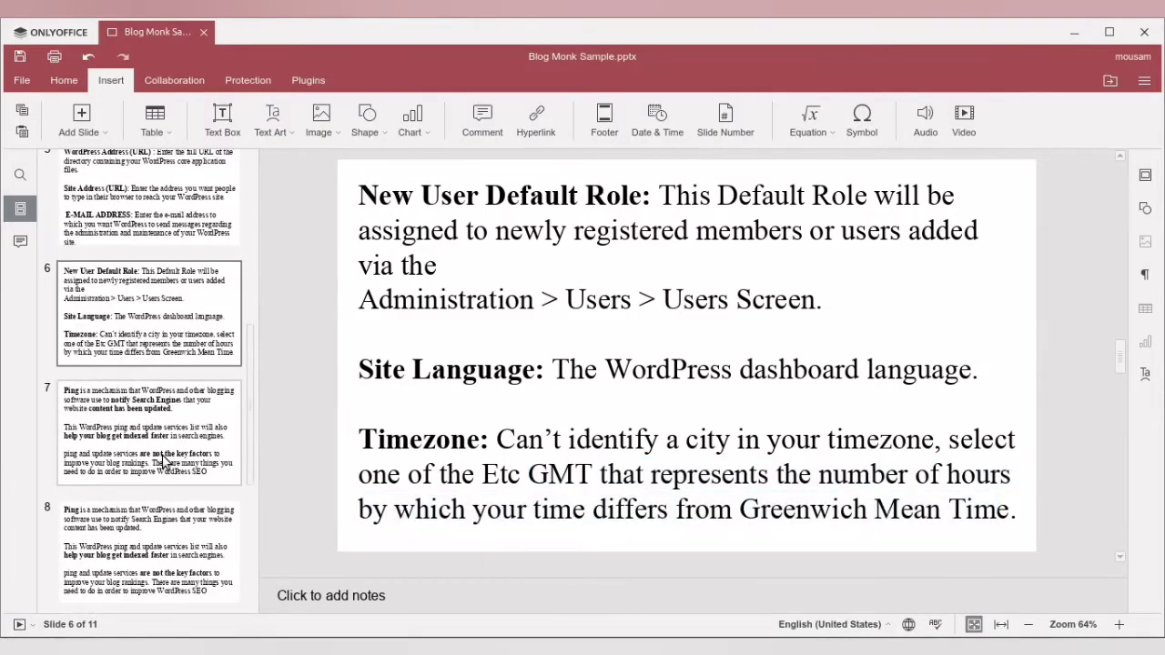
pyautogui.scroll(-3, 164, 461)
pyautogui.click(157, 452)
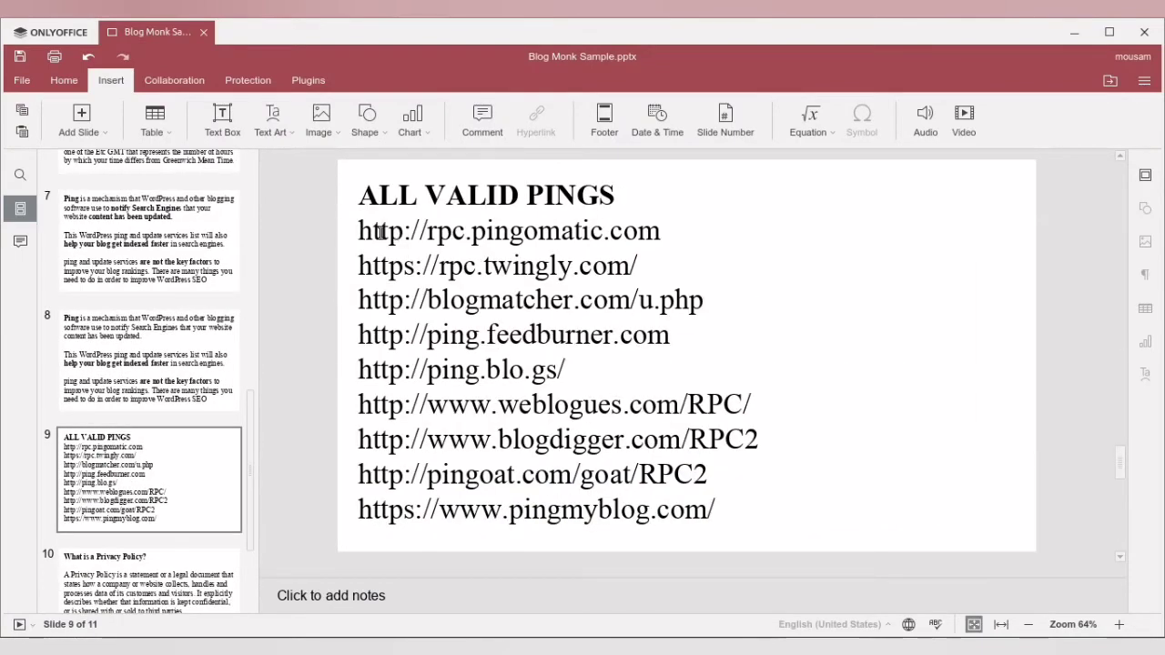
pyautogui.moveTo(358, 231); pyautogui.dragTo(566, 411)
pyautogui.click(567, 410)
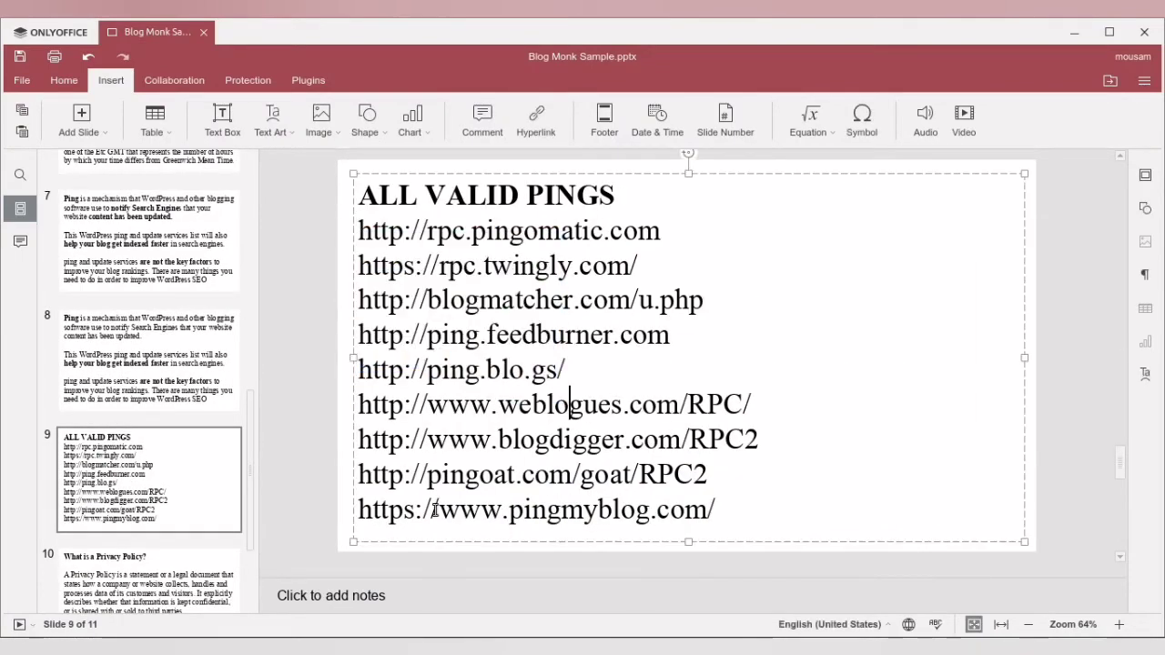
# - Switch back to the browser, open the Reading Settings and set the homepage to display a static page
pyautogui.click(342, 635)
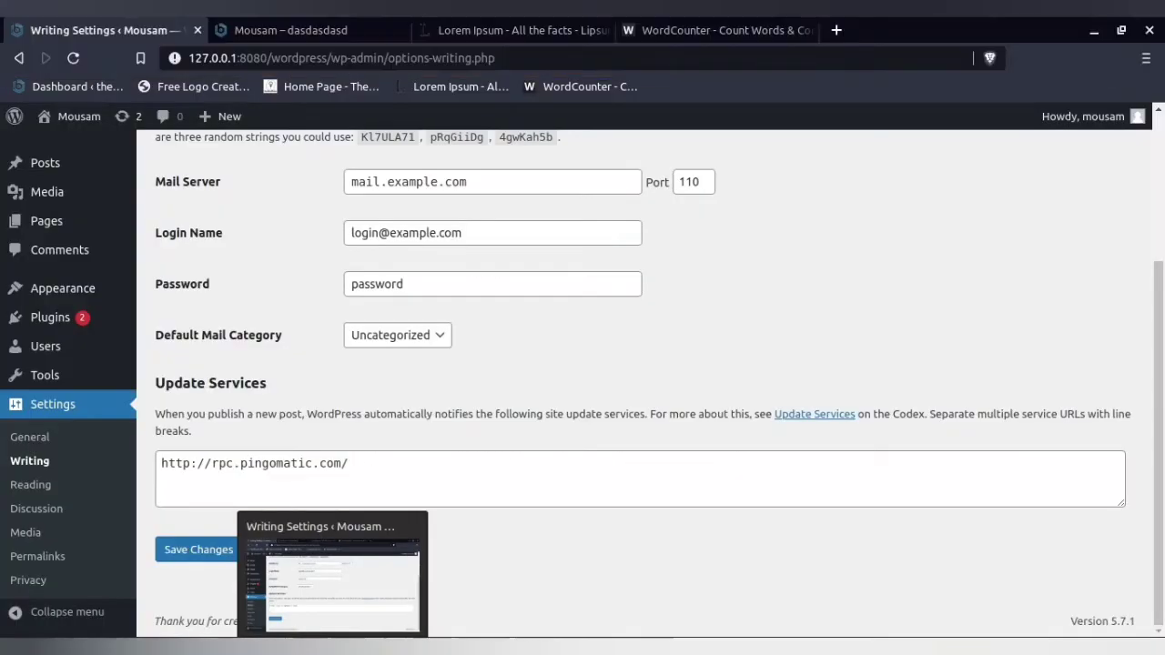
pyautogui.click(55, 485)
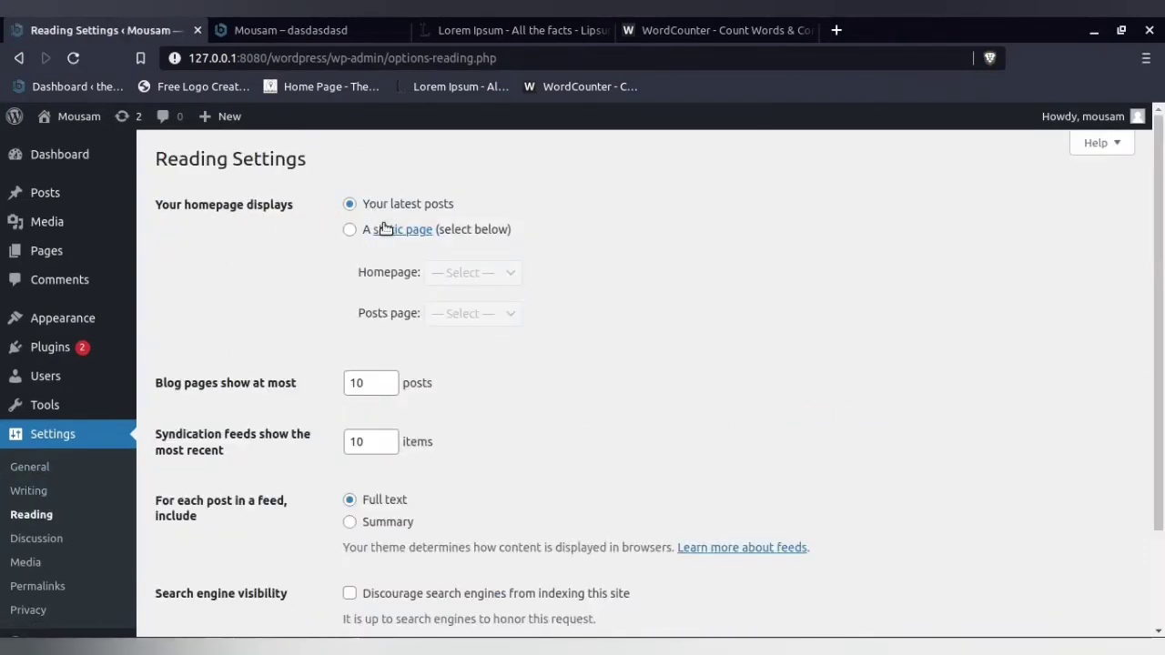
pyautogui.click(359, 233)
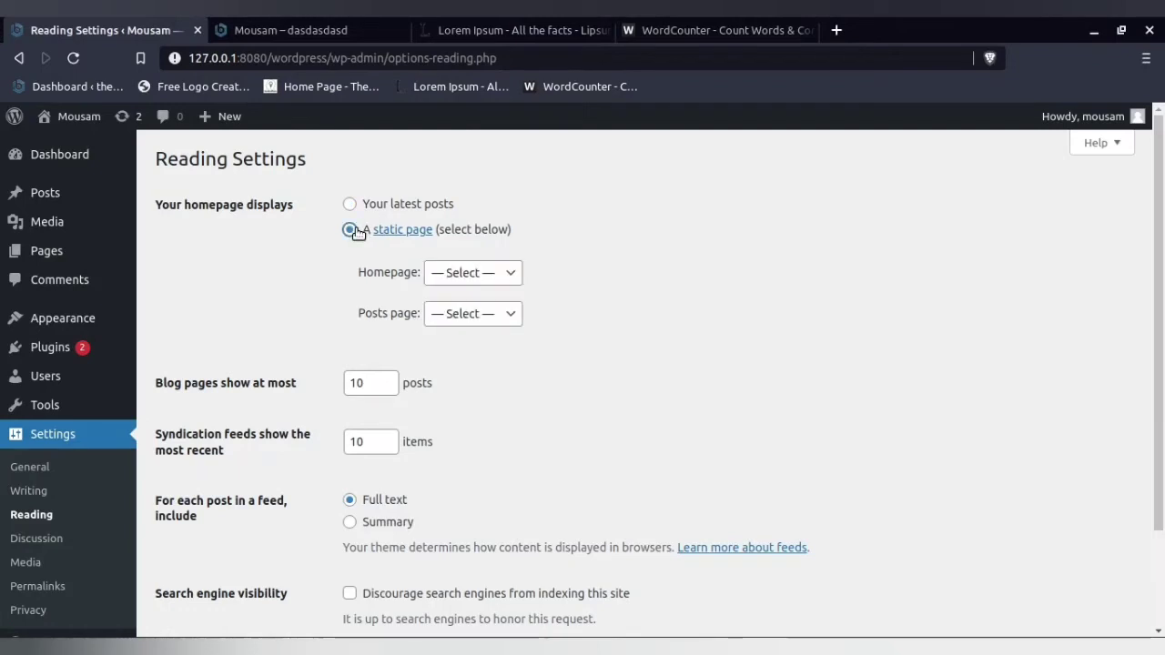
# - View the site's front page and highlight Sample Page in the dashboard's list of pages
pyautogui.click(293, 25)
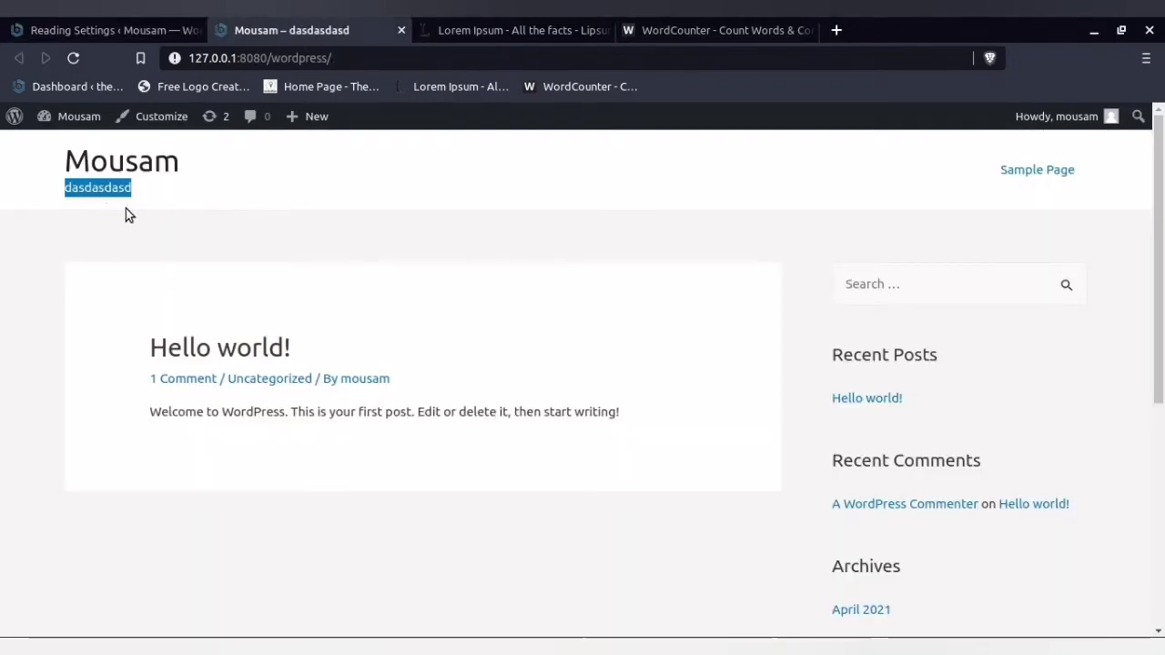
pyautogui.click(188, 202)
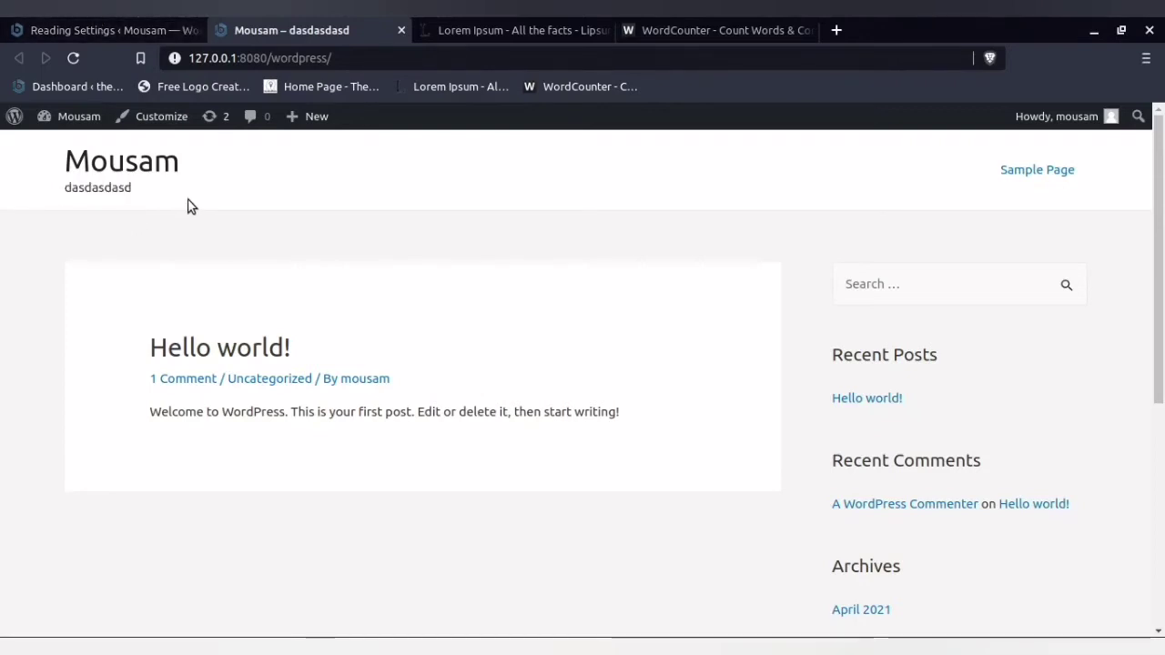
pyautogui.click(91, 27)
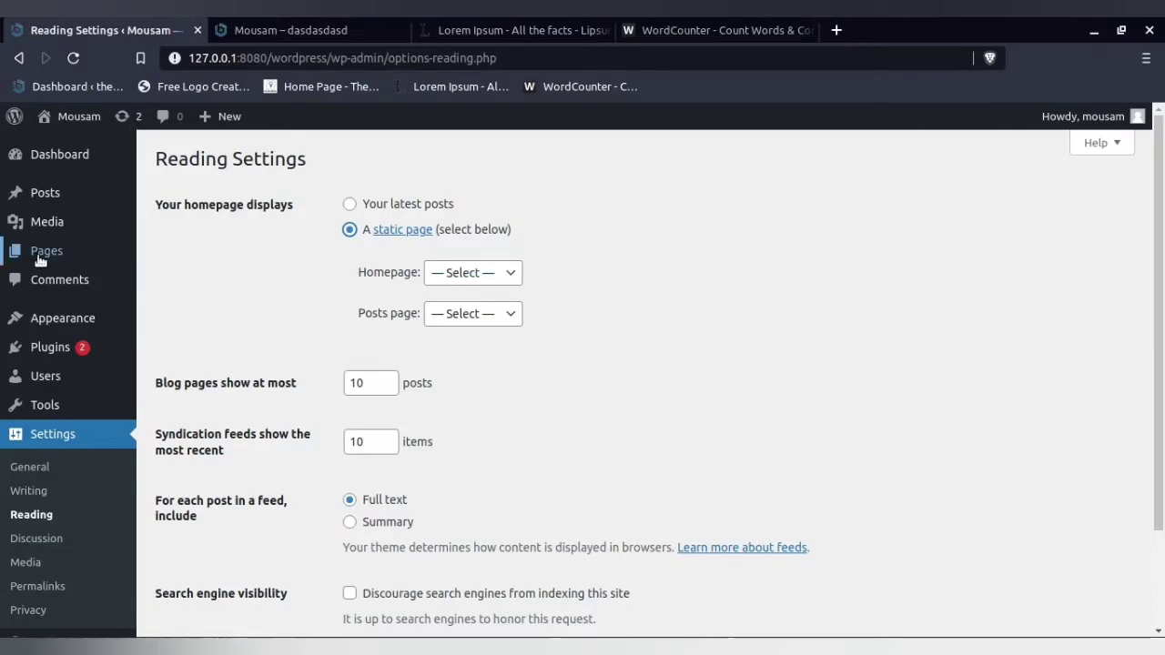
pyautogui.moveTo(39, 259)
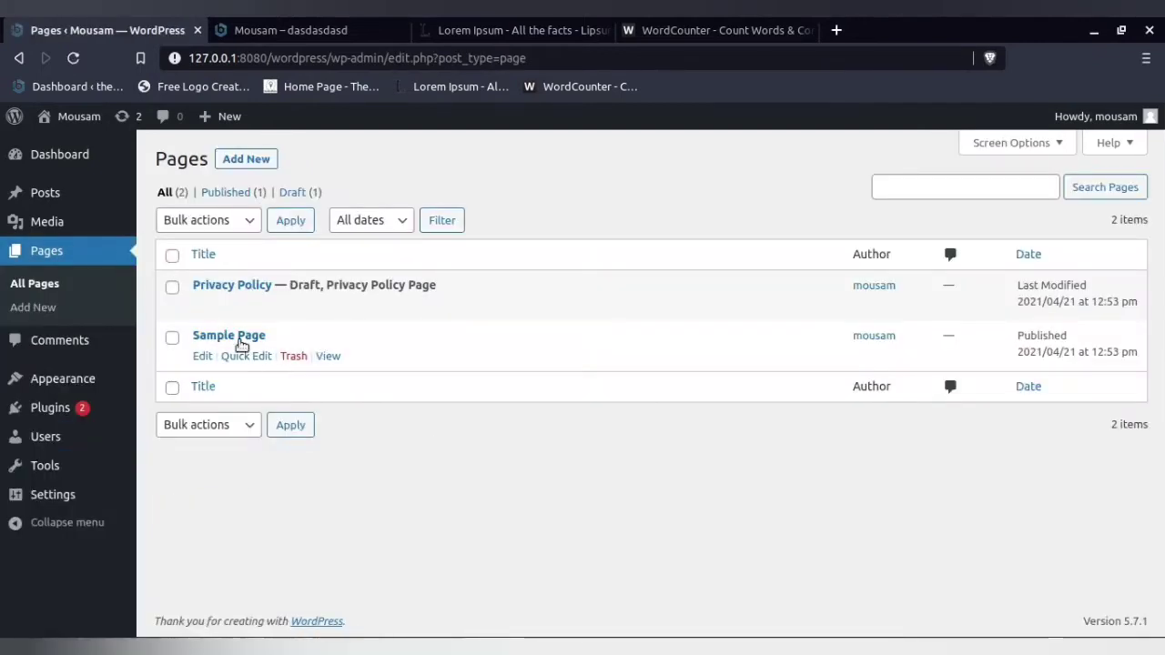
pyautogui.moveTo(192, 336); pyautogui.dragTo(266, 335)
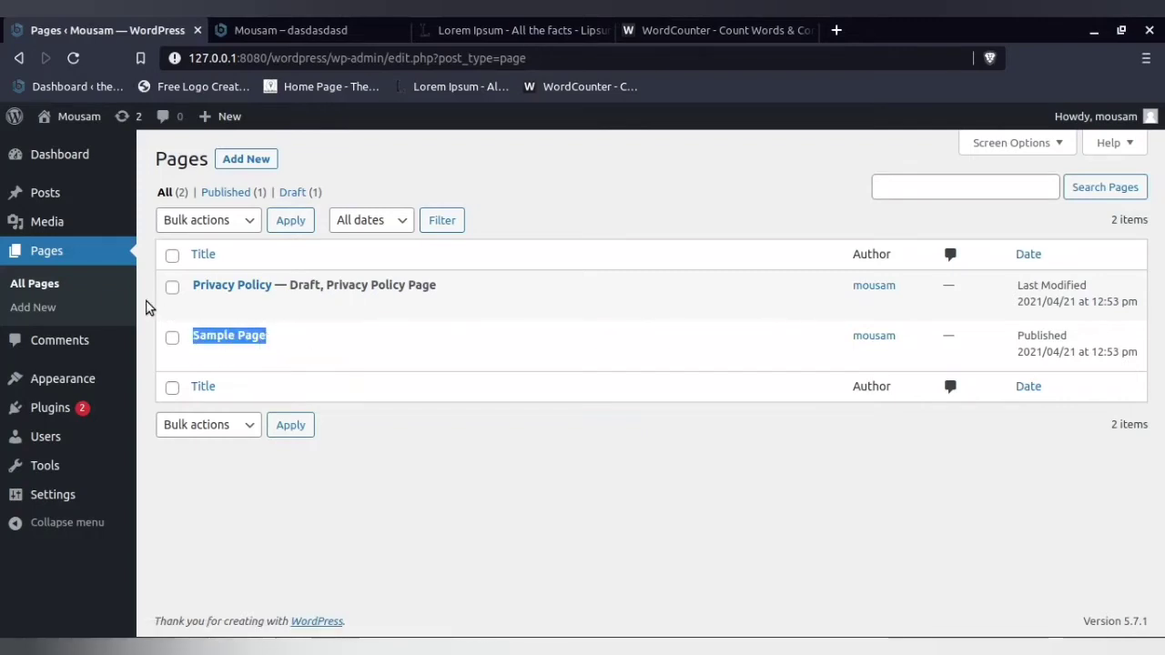
# - Return to the Reading Settings, set the homepage to display a static page and choose Sample Page as the Homepage
pyautogui.moveTo(55, 494)
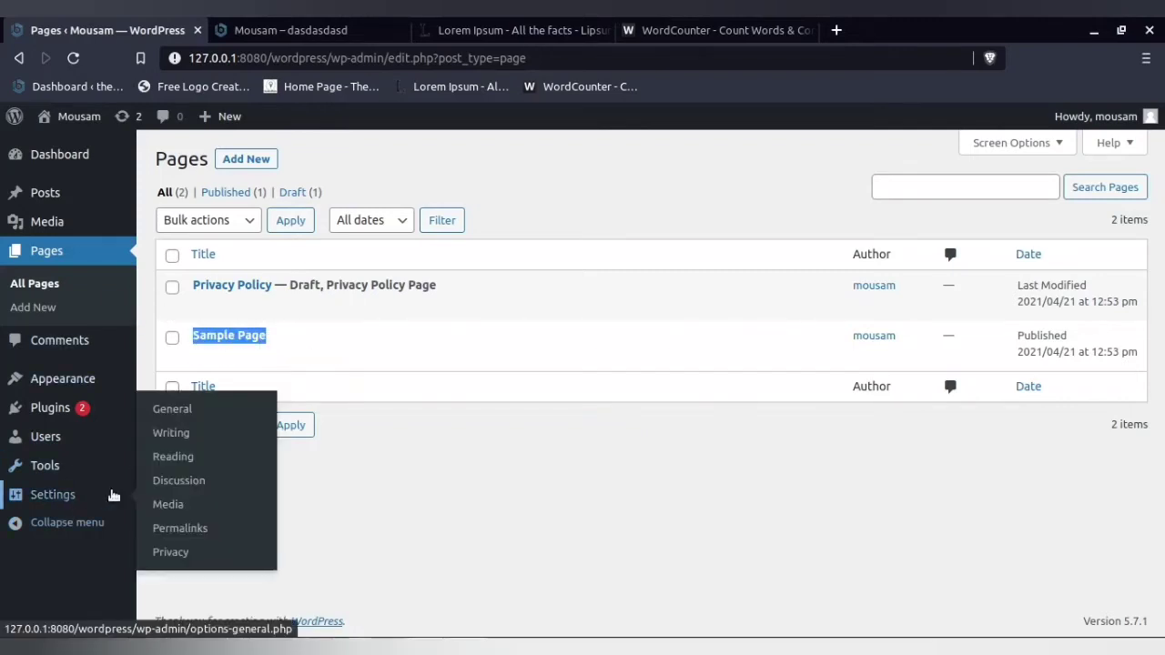
pyautogui.click(165, 454)
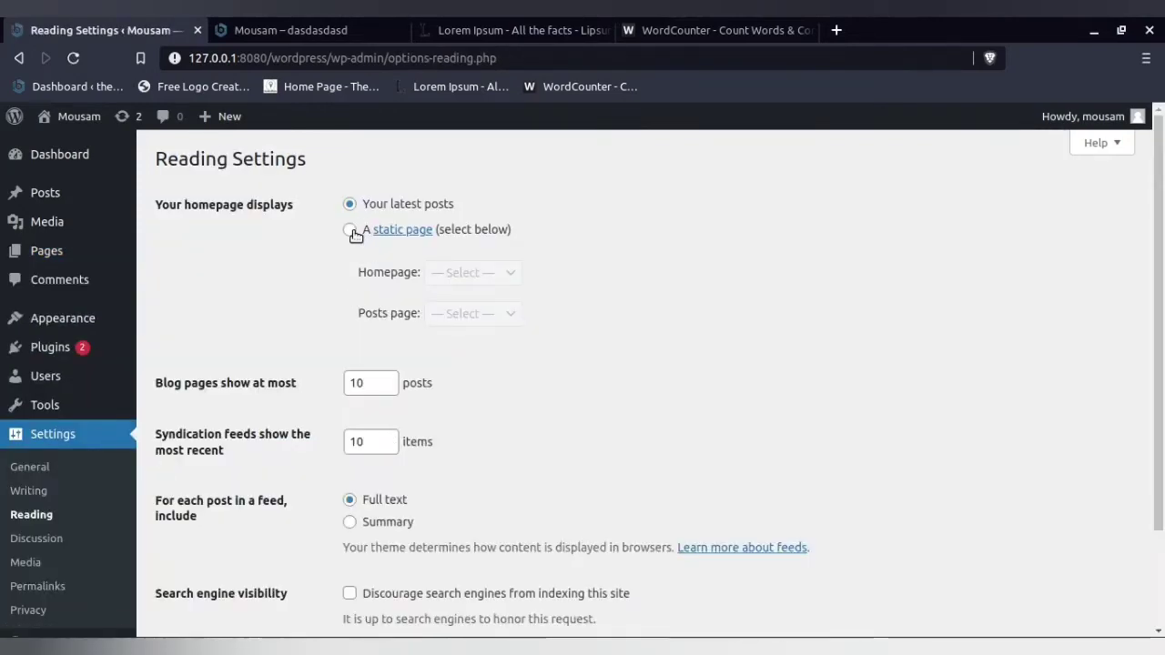
pyautogui.click(361, 231)
pyautogui.click(250, 23)
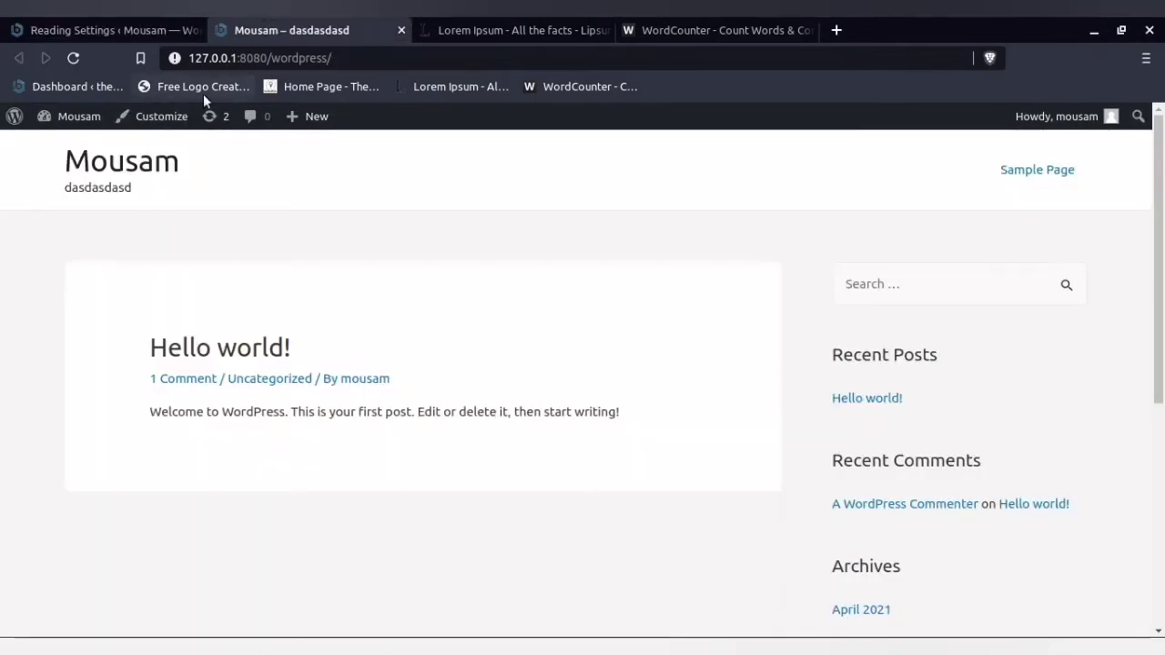
pyautogui.click(92, 24)
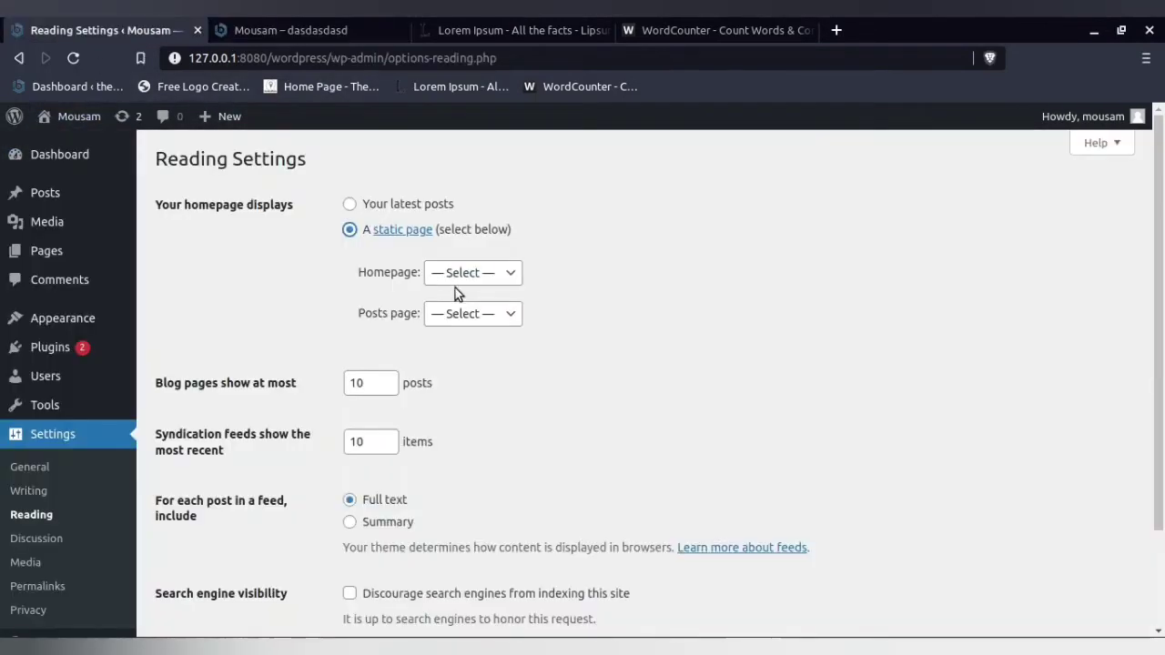
pyautogui.click(466, 273)
pyautogui.click(463, 304)
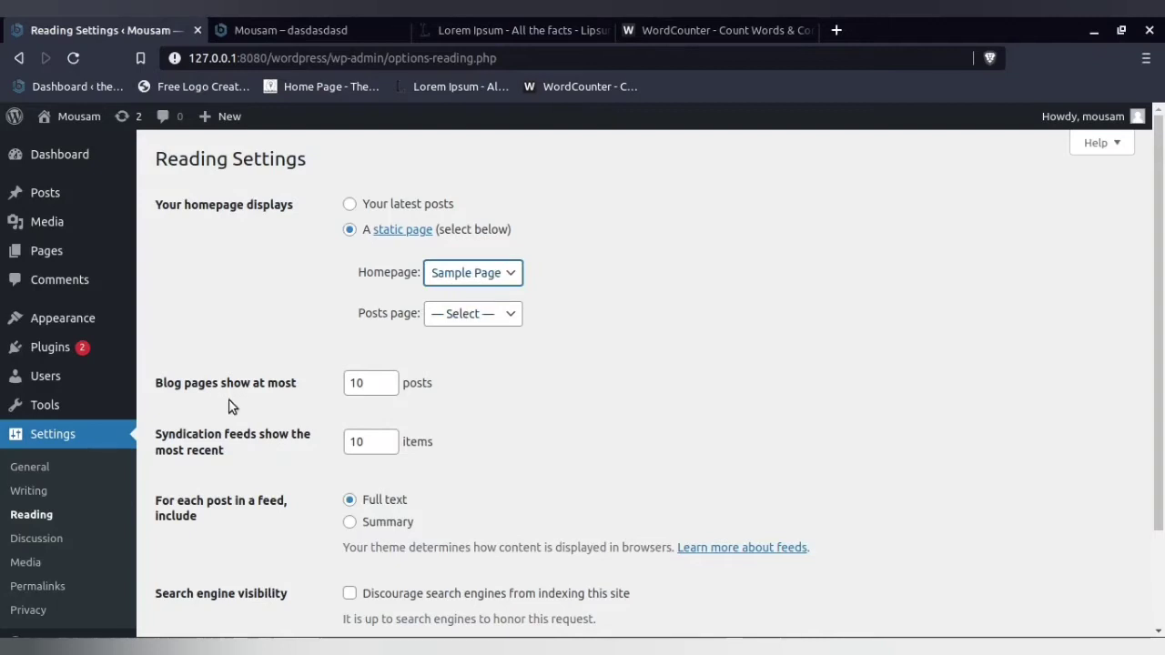
# - Switch the homepage display to Your latest posts and review the site's front page for comparison
pyautogui.scroll(-3, 229, 410)
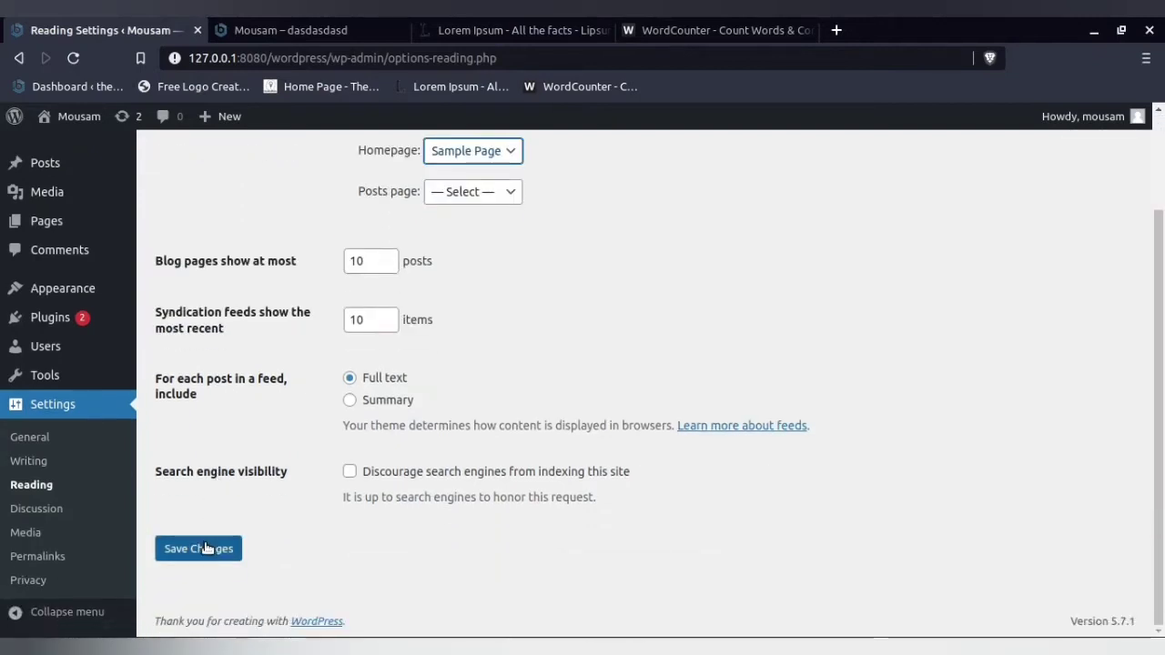
pyautogui.scroll(3, 257, 468)
pyautogui.click(352, 203)
pyautogui.click(293, 30)
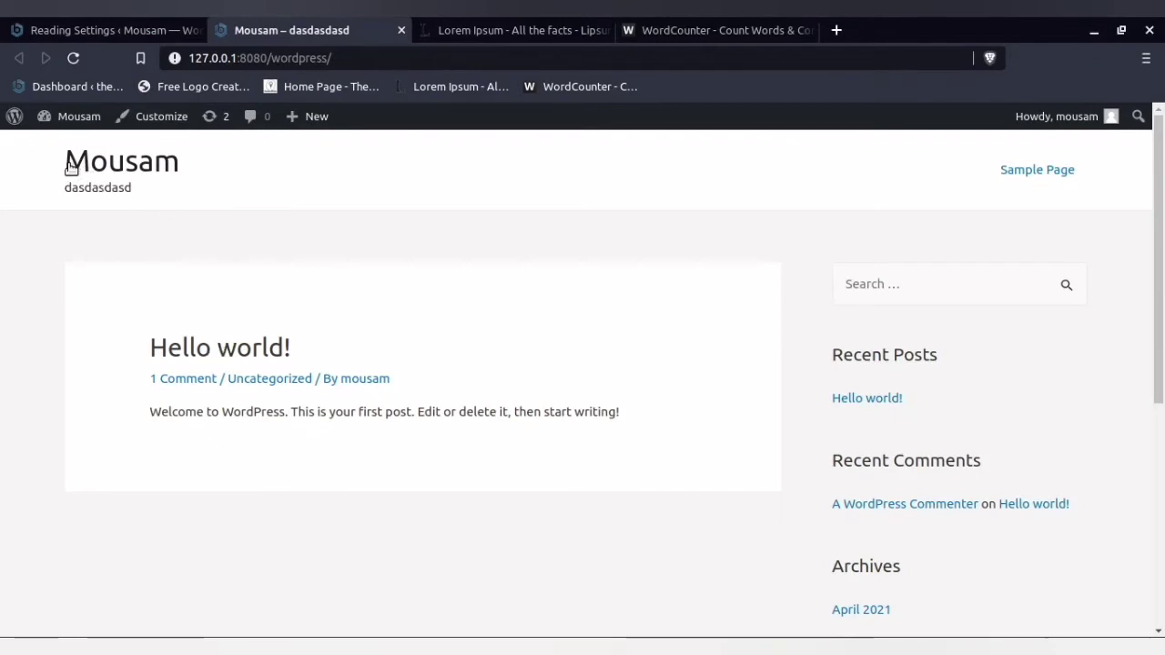
pyautogui.moveTo(124, 165); pyautogui.dragTo(432, 372)
pyautogui.click(346, 308)
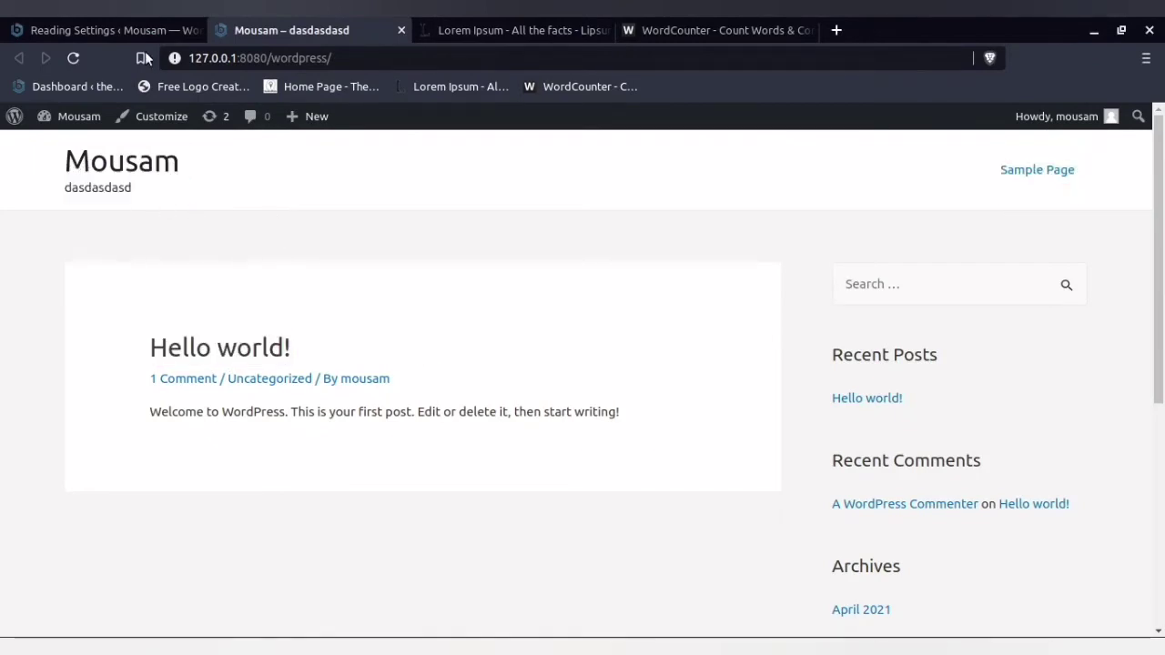
# - Set the homepage to display a static page, choose Sample Page as the Homepage and save the Reading Settings
pyautogui.click(99, 28)
pyautogui.click(350, 230)
pyautogui.click(472, 272)
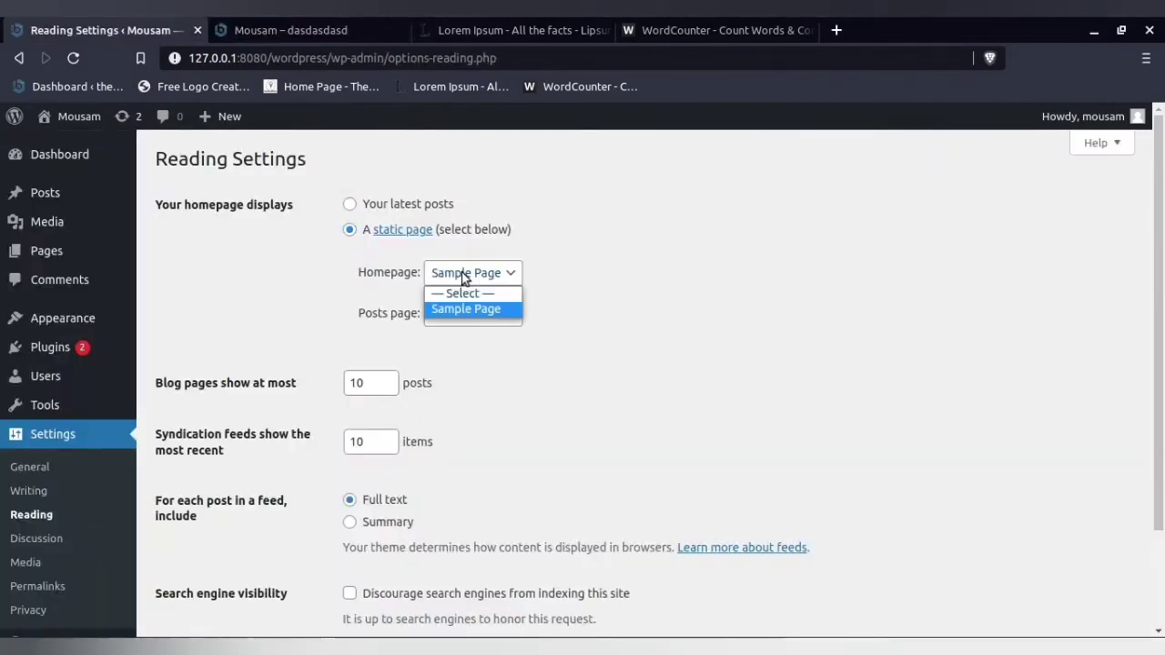
pyautogui.click(428, 308)
pyautogui.scroll(-2, 218, 546)
pyautogui.click(201, 550)
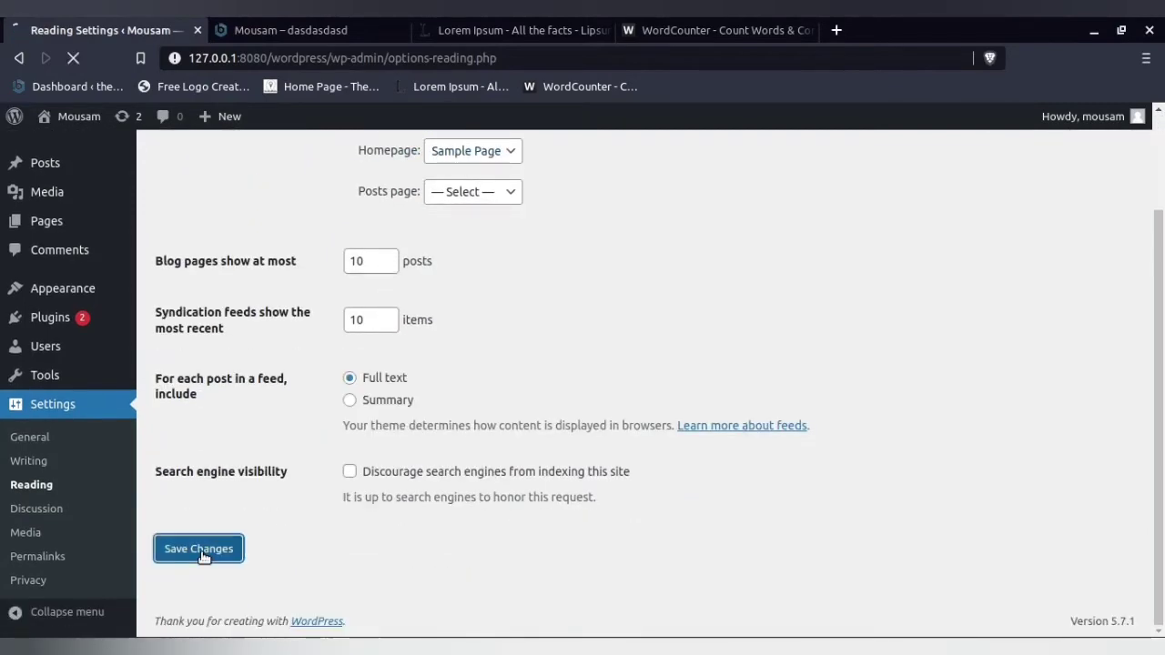
# - Reload the site's front page and examine the Sample Page content, highlighting its title
pyautogui.click(287, 22)
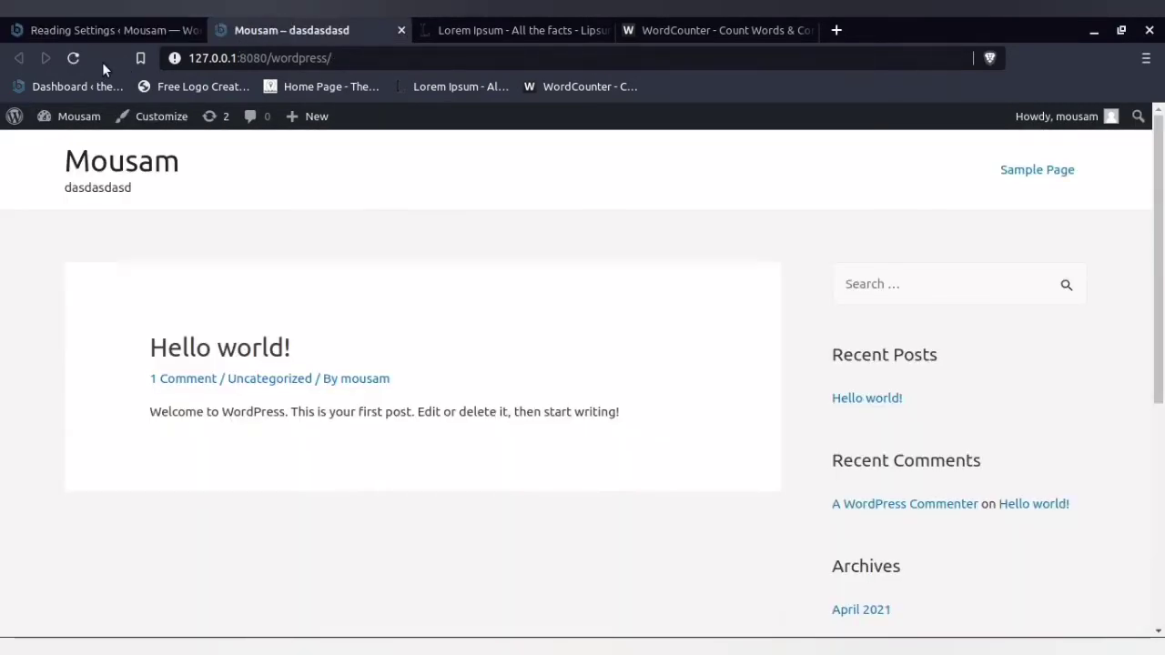
pyautogui.click(75, 58)
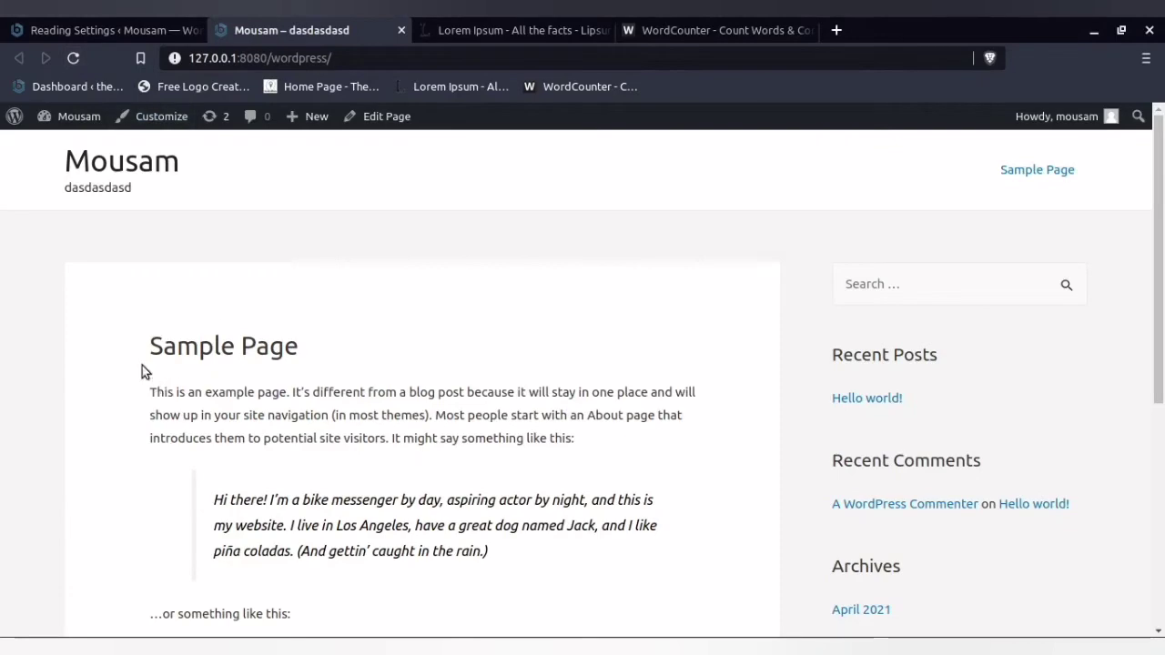
pyautogui.moveTo(150, 344); pyautogui.dragTo(447, 472)
pyautogui.scroll(-5, 445, 476)
pyautogui.scroll(5, 447, 472)
pyautogui.click(299, 361)
pyautogui.moveTo(151, 348); pyautogui.dragTo(370, 348)
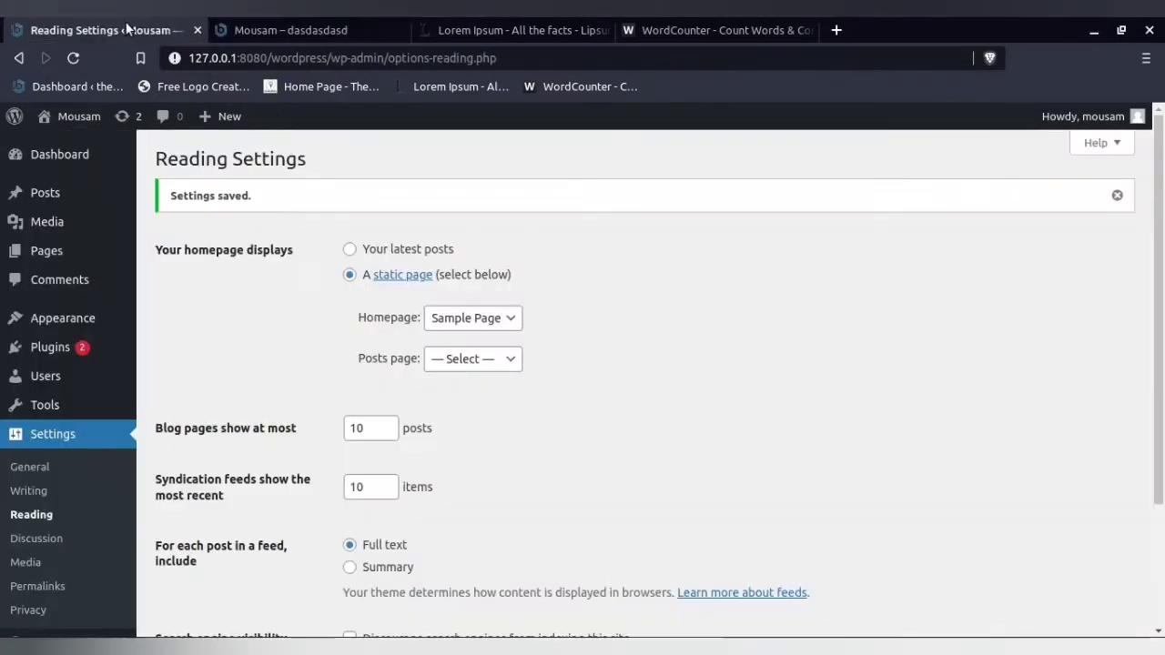
# - Set the homepage to display Your latest posts, save the Reading Settings and check the reloaded front page
pyautogui.click(385, 247)
pyautogui.scroll(-2, 245, 409)
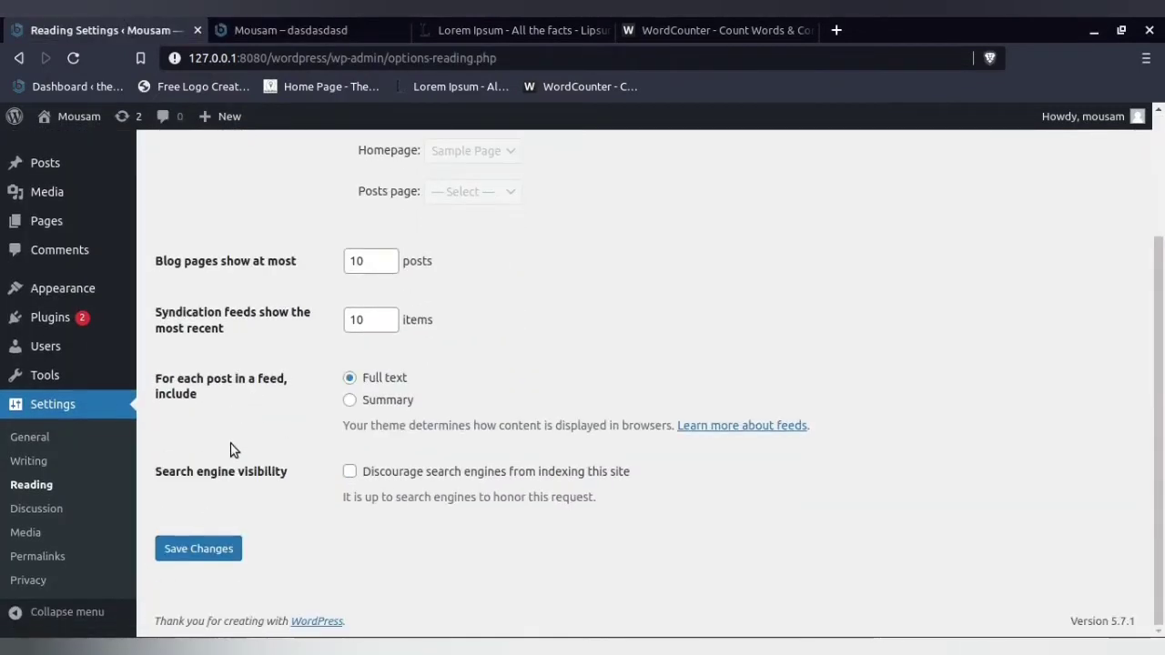
pyautogui.click(202, 550)
pyautogui.click(273, 30)
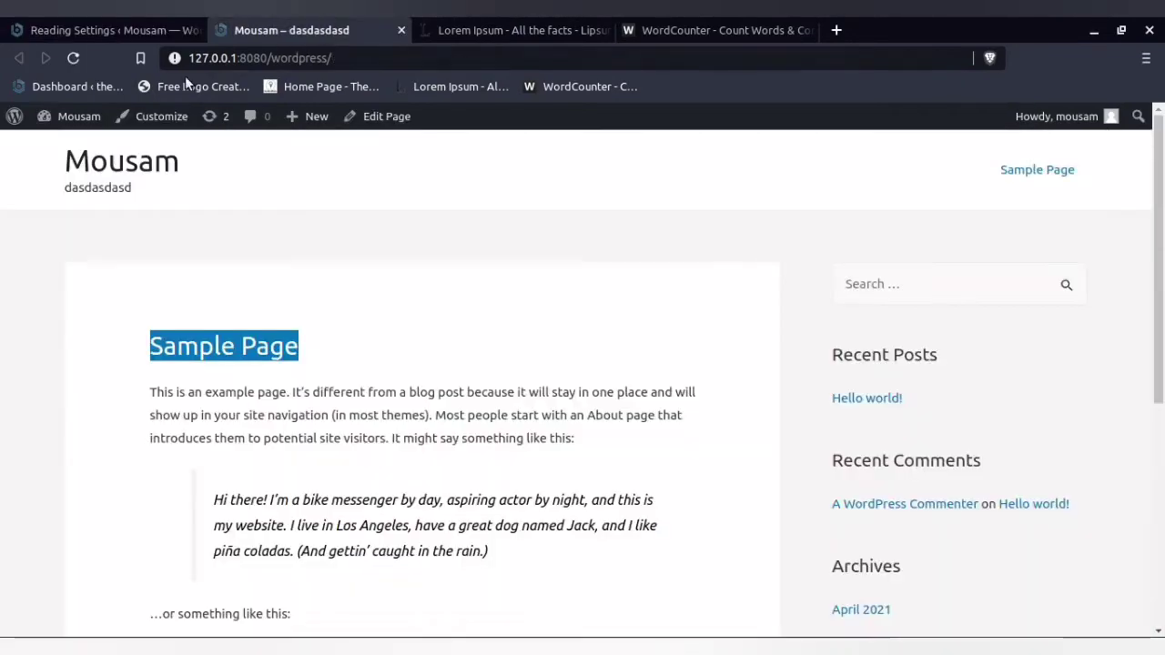
pyautogui.click(72, 57)
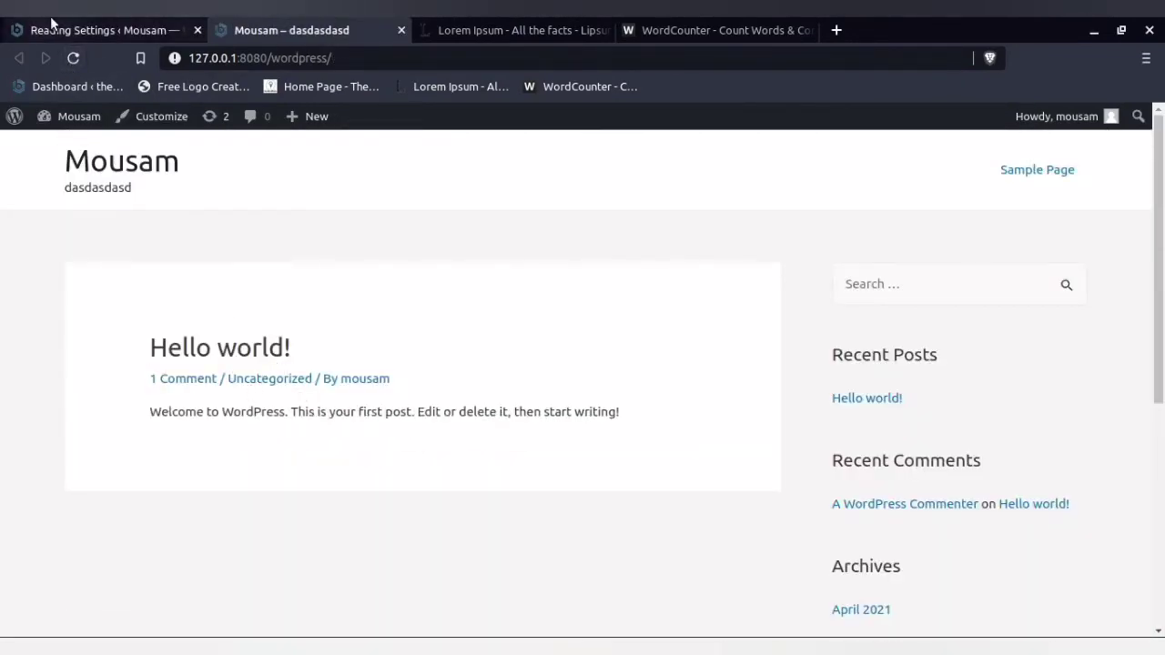
pyautogui.click(52, 21)
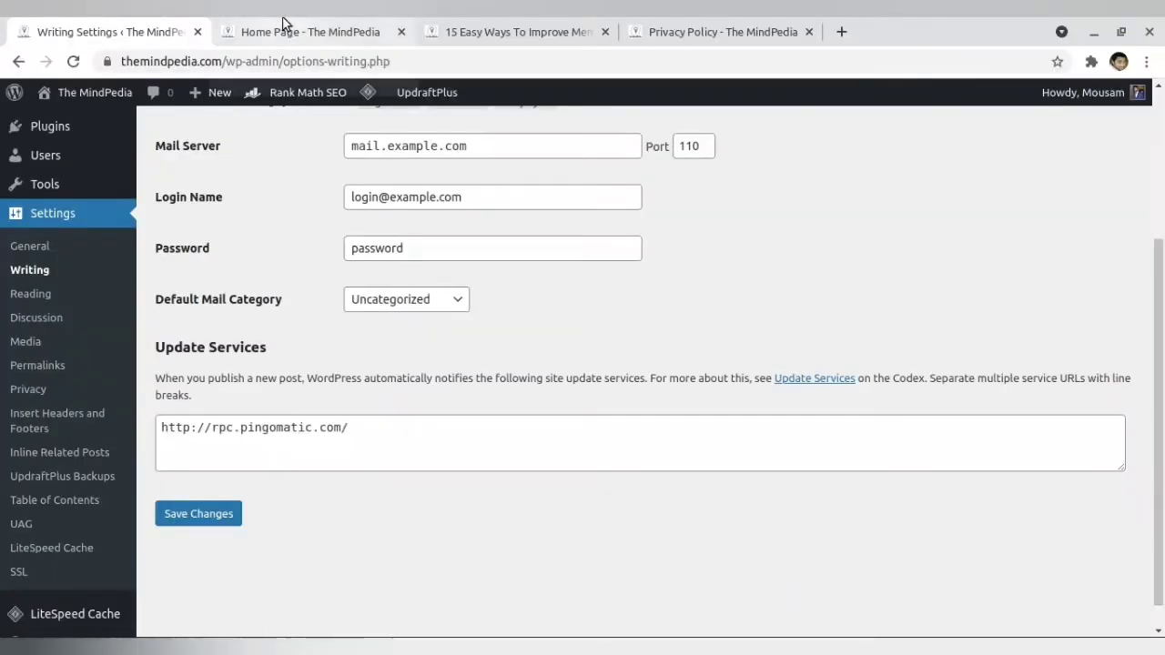
# - Review the post listing on The MindPedia's home page down to the footer and return to its beginning
pyautogui.click(283, 28)
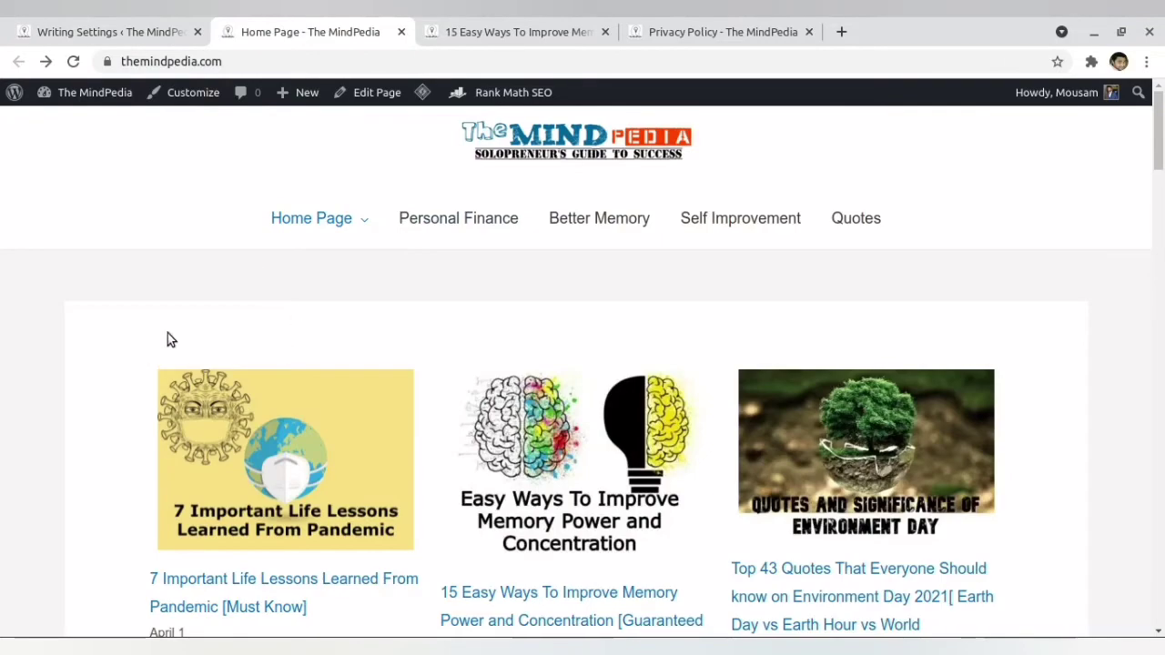
pyautogui.moveTo(312, 218)
pyautogui.scroll(-2, 731, 349)
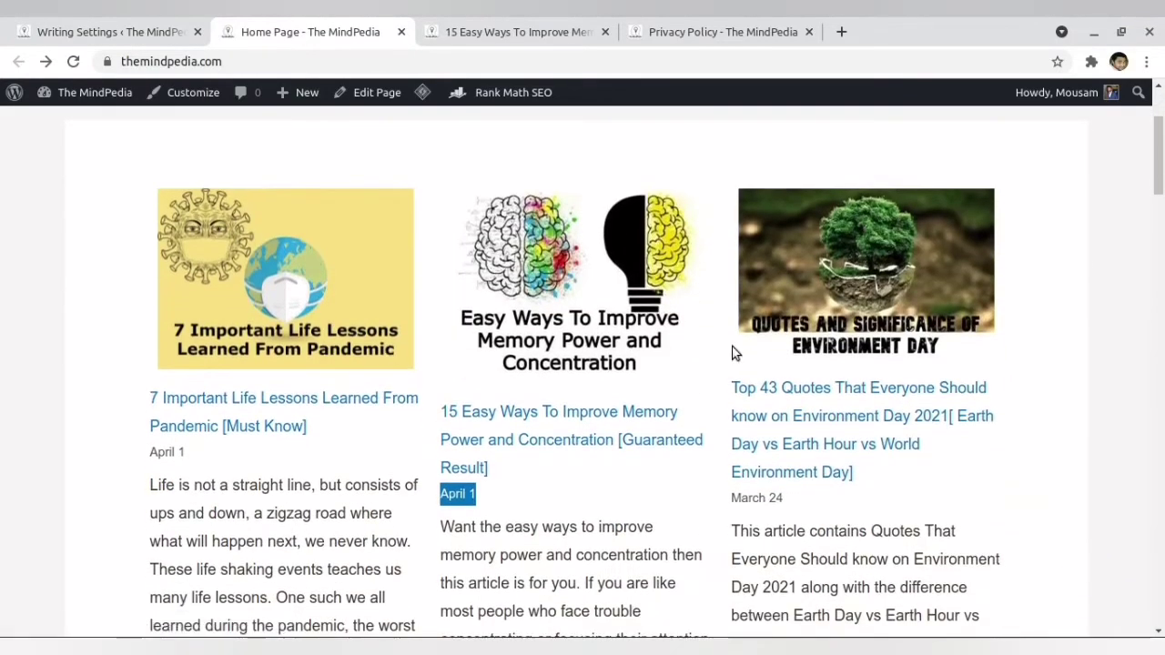
pyautogui.scroll(-3, 619, 468)
pyautogui.scroll(-9, 618, 467)
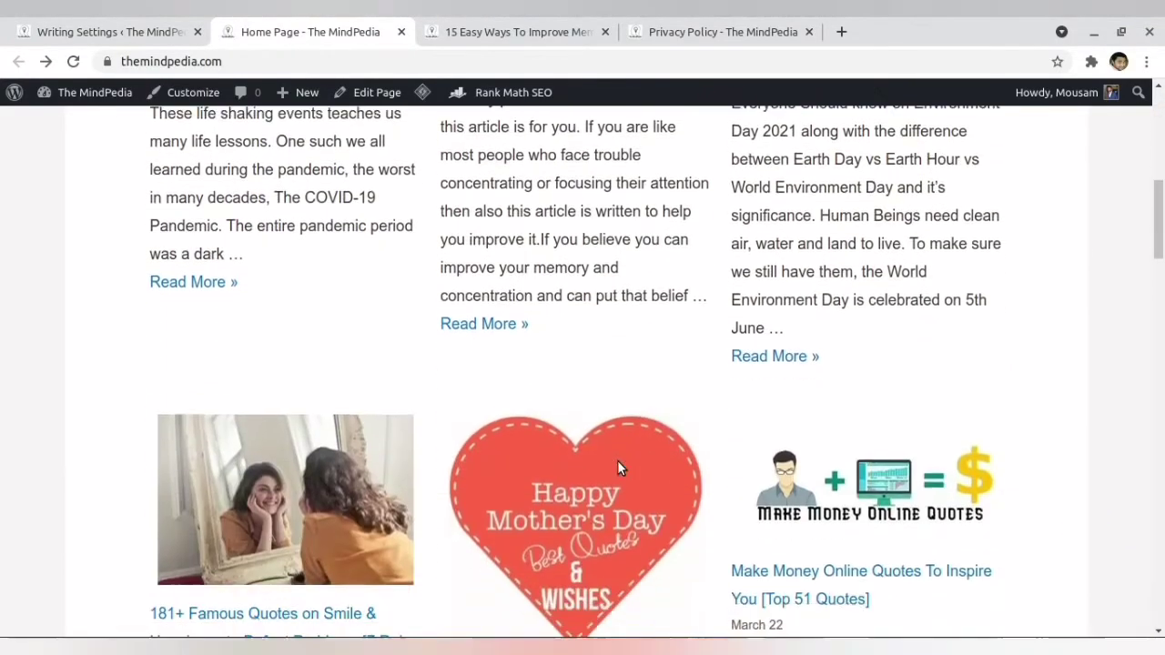
pyautogui.scroll(-16, 583, 364)
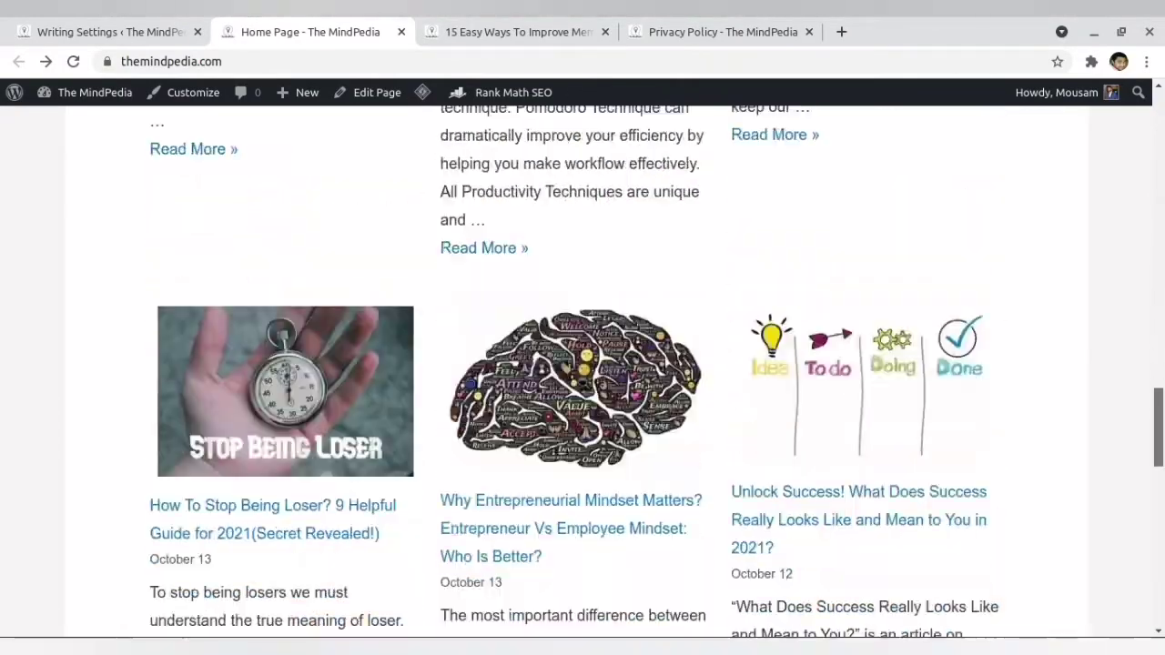
pyautogui.scroll(1, 582, 364)
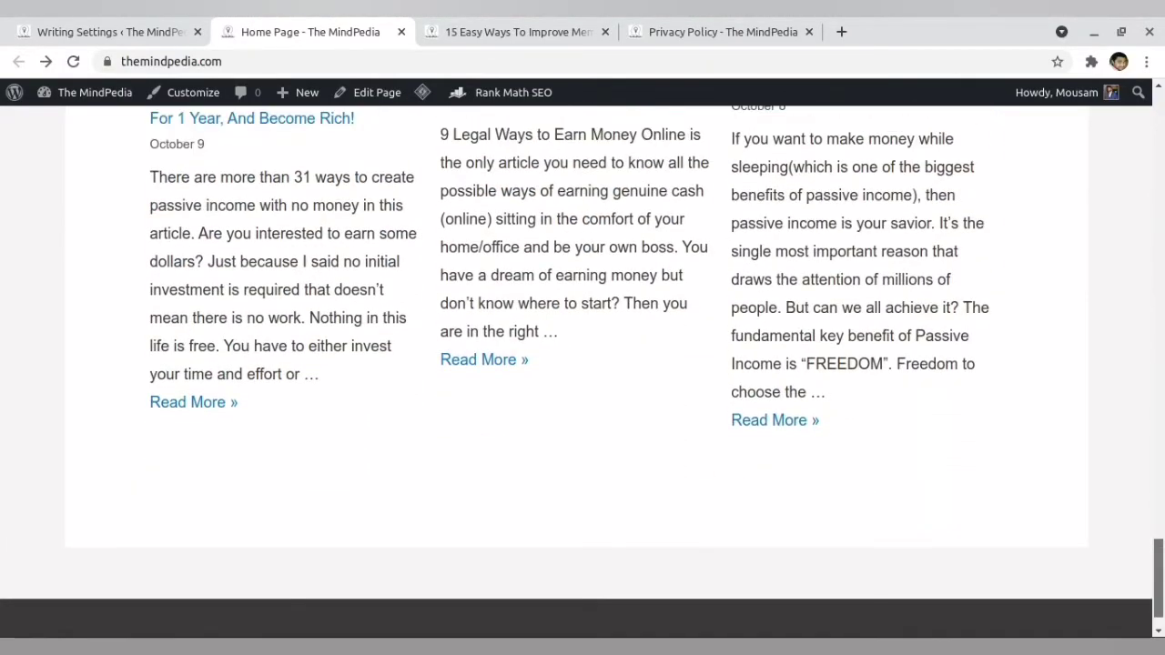
pyautogui.scroll(-1, 583, 364)
pyautogui.moveTo(1158, 591); pyautogui.dragTo(1159, 166)
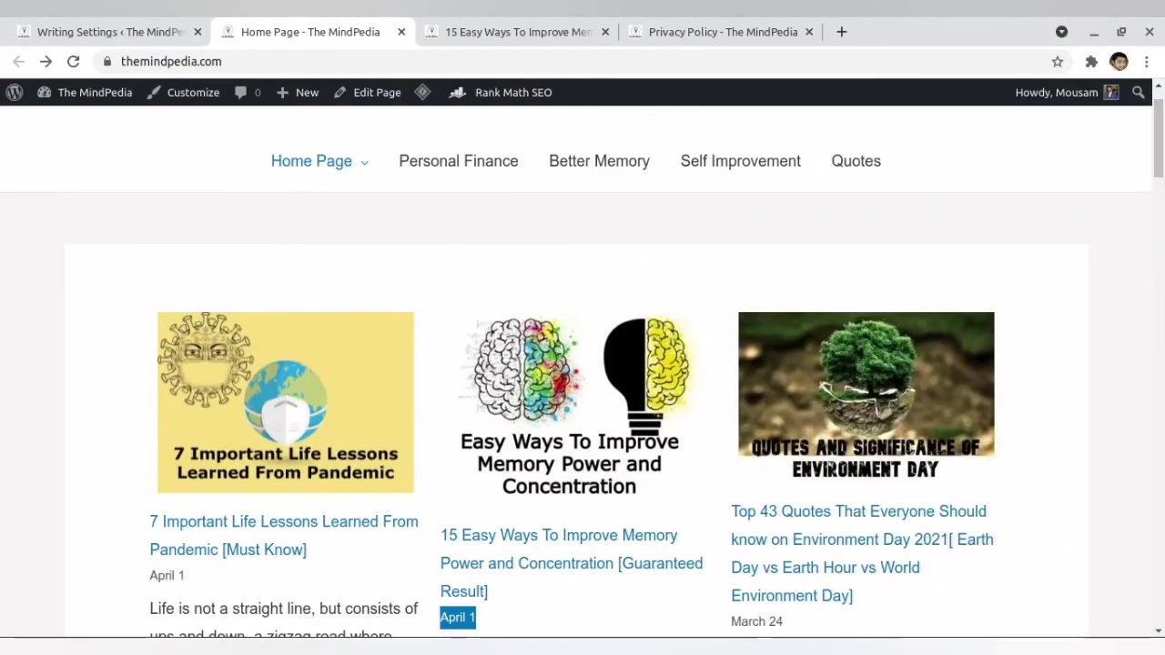
# - Return to the local site's Reading Settings and try lower and higher limits for blog page posts, ending at 10
pyautogui.hotkey('alt', 'Tab')
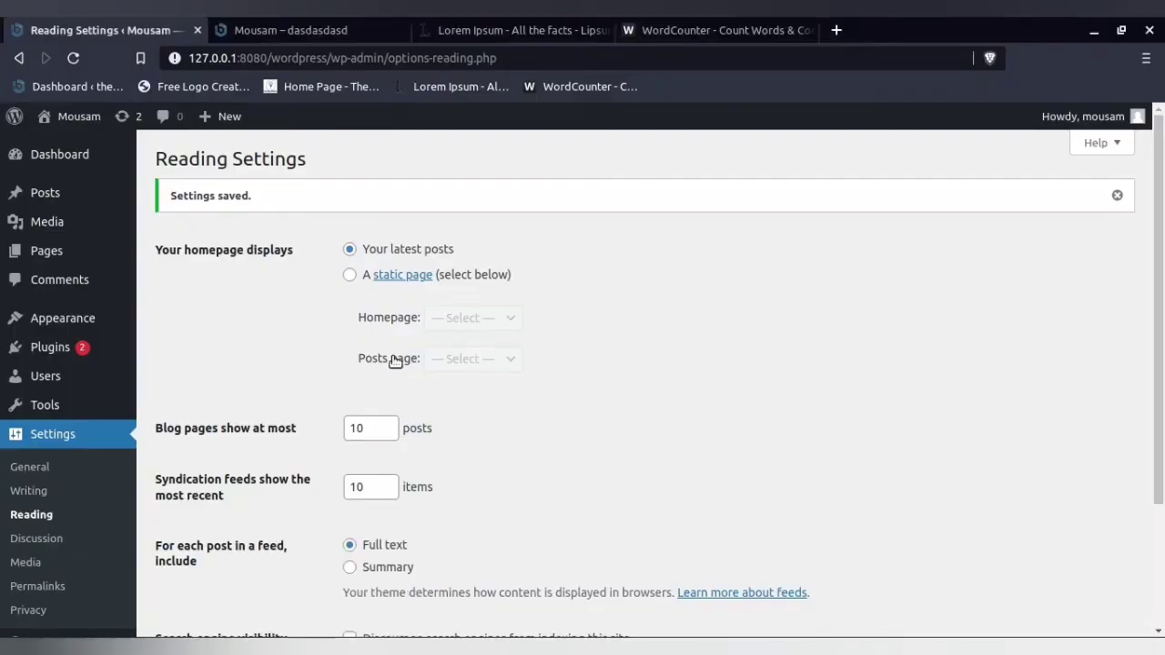
pyautogui.scroll(-3, 198, 347)
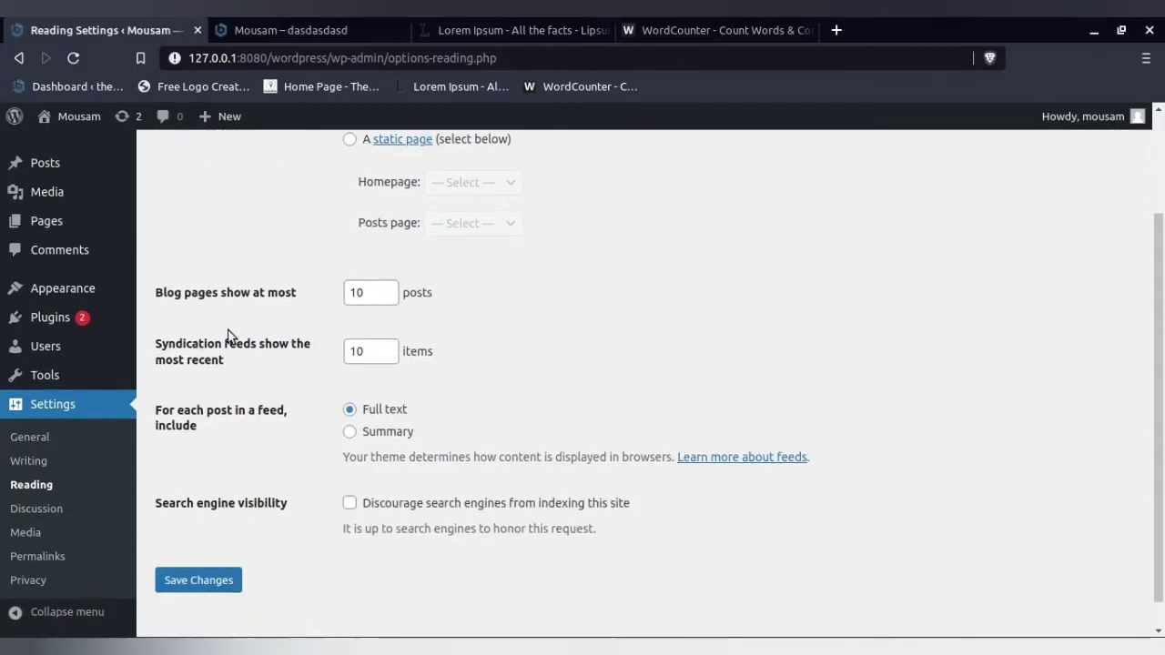
pyautogui.scroll(1, 228, 335)
pyautogui.click(370, 336)
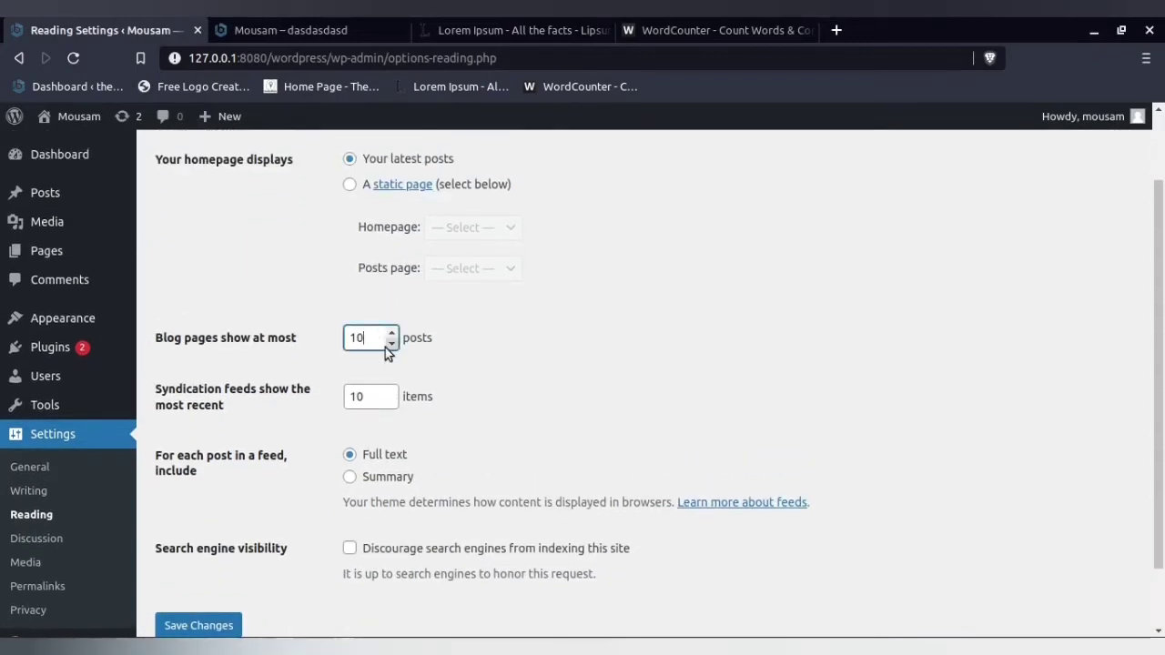
pyautogui.click(391, 343)
pyautogui.click(392, 343)
pyautogui.click(392, 334)
pyautogui.click(392, 334)
pyautogui.click(393, 334)
pyautogui.click(392, 334)
pyautogui.click(392, 334)
# - Set each post in a feed to include Summary and save the Reading Settings
pyautogui.click(356, 481)
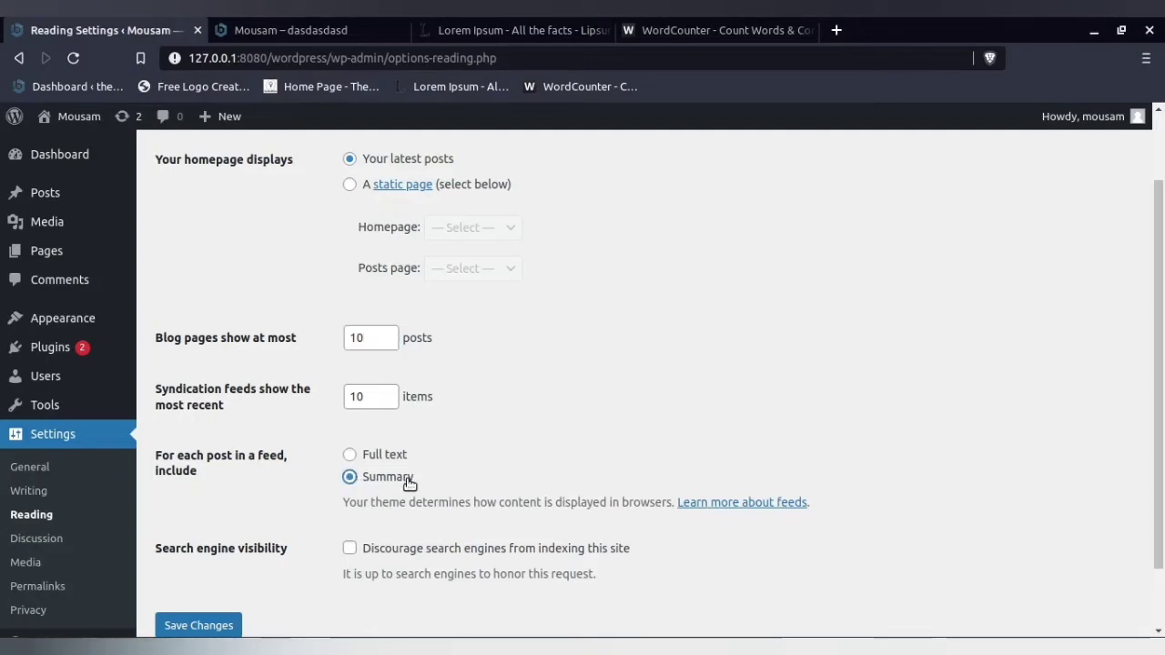
pyautogui.moveTo(427, 482); pyautogui.dragTo(350, 480)
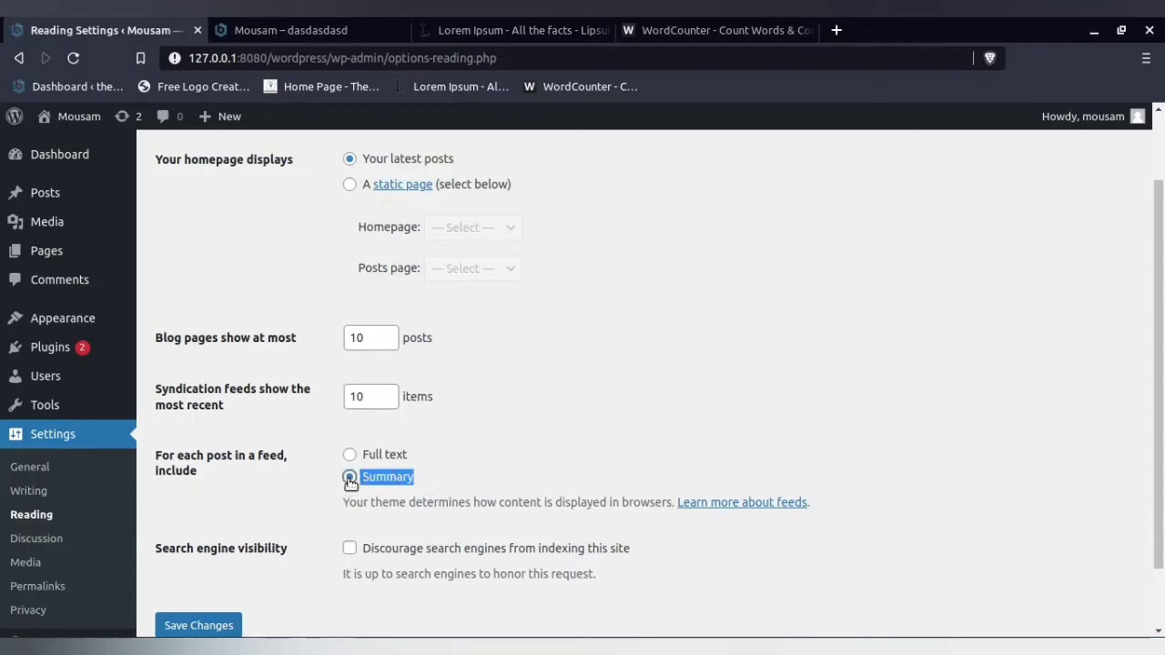
pyautogui.click(218, 498)
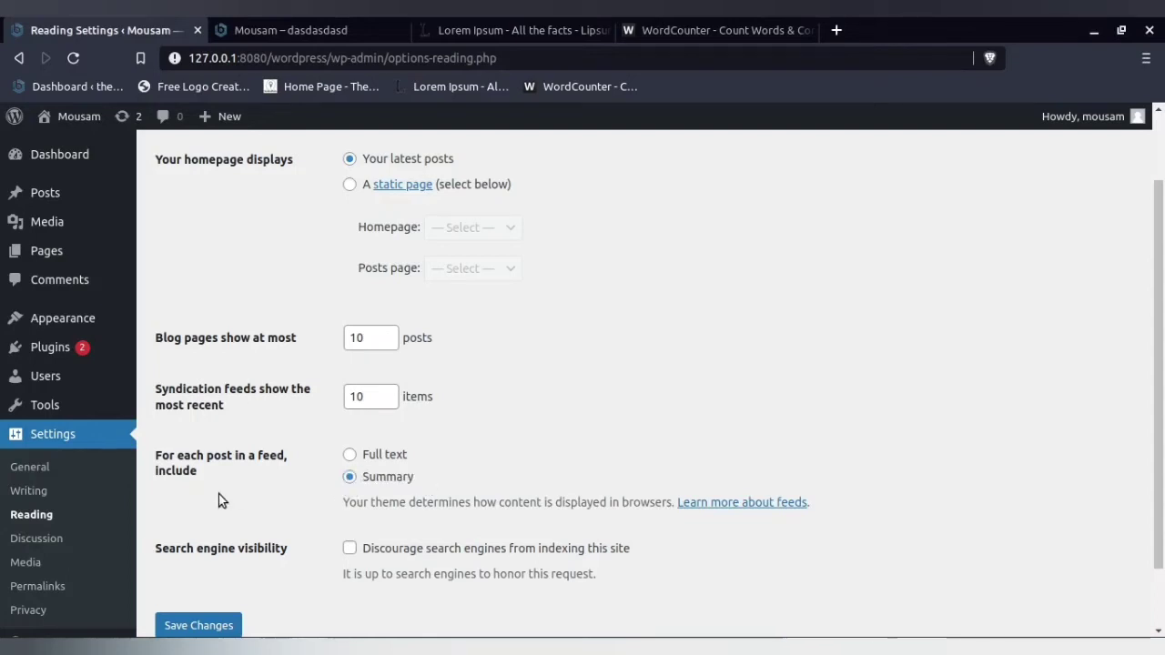
pyautogui.click(193, 627)
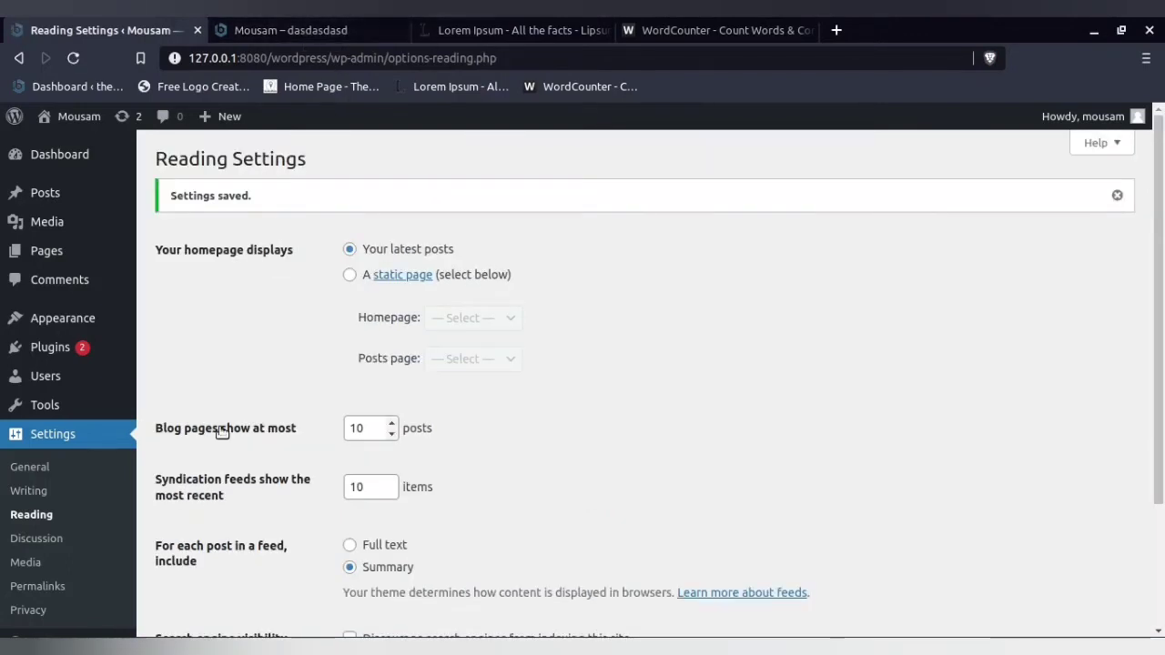
# - Highlight the Search engine visibility setting and its option to discourage search engines from indexing the site
pyautogui.scroll(-3, 232, 411)
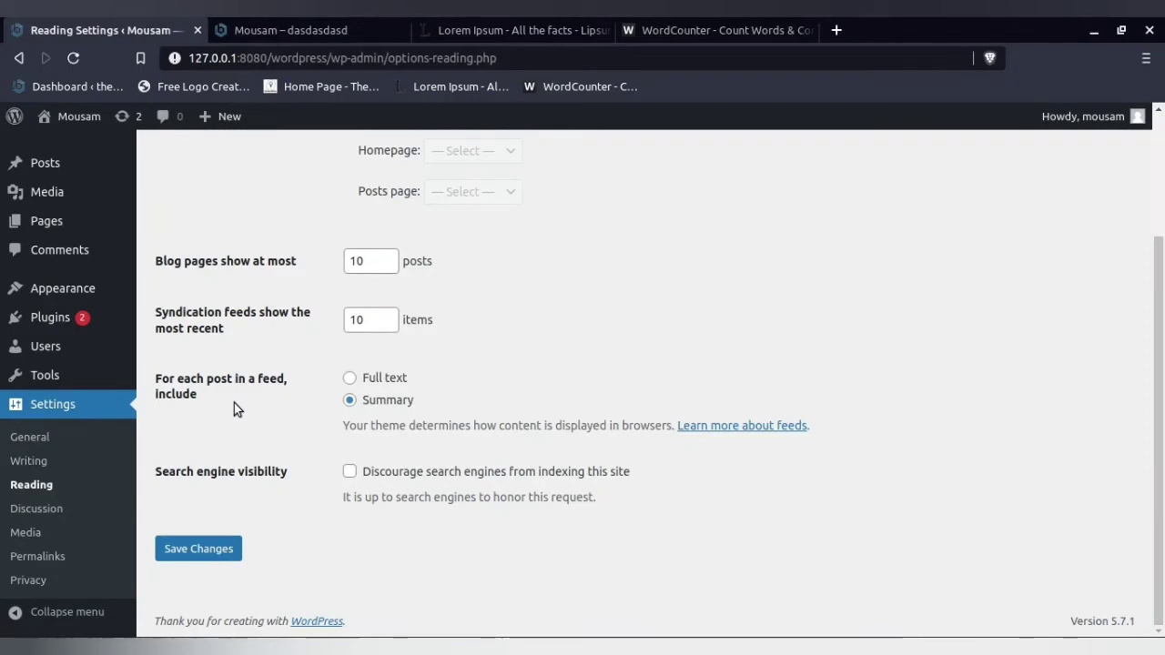
pyautogui.moveTo(161, 472); pyautogui.dragTo(293, 481)
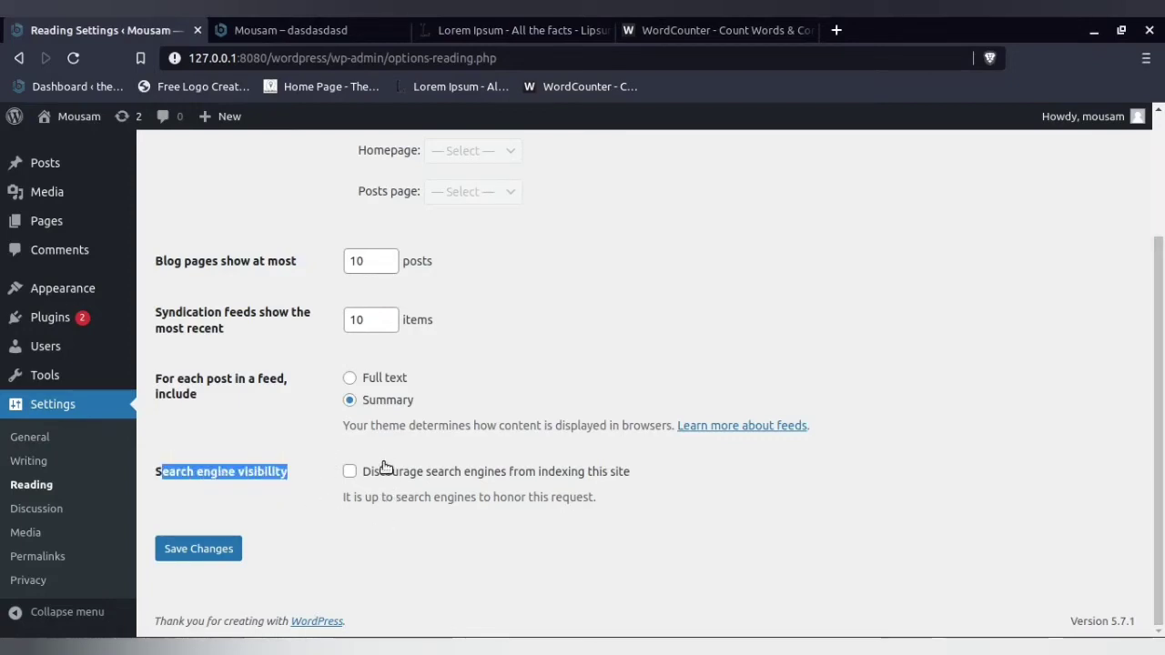
pyautogui.moveTo(649, 480); pyautogui.dragTo(434, 482)
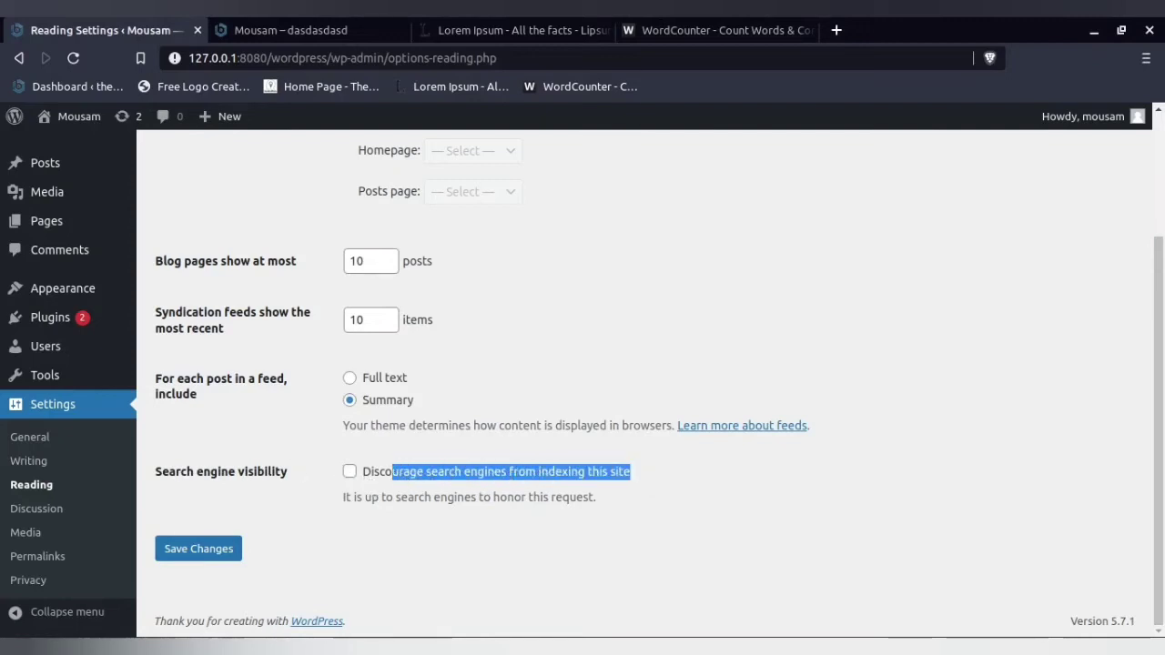
# - Open the Discussion Settings, switch to the other browser and scan the article on improving memory power down to its end
pyautogui.click(31, 507)
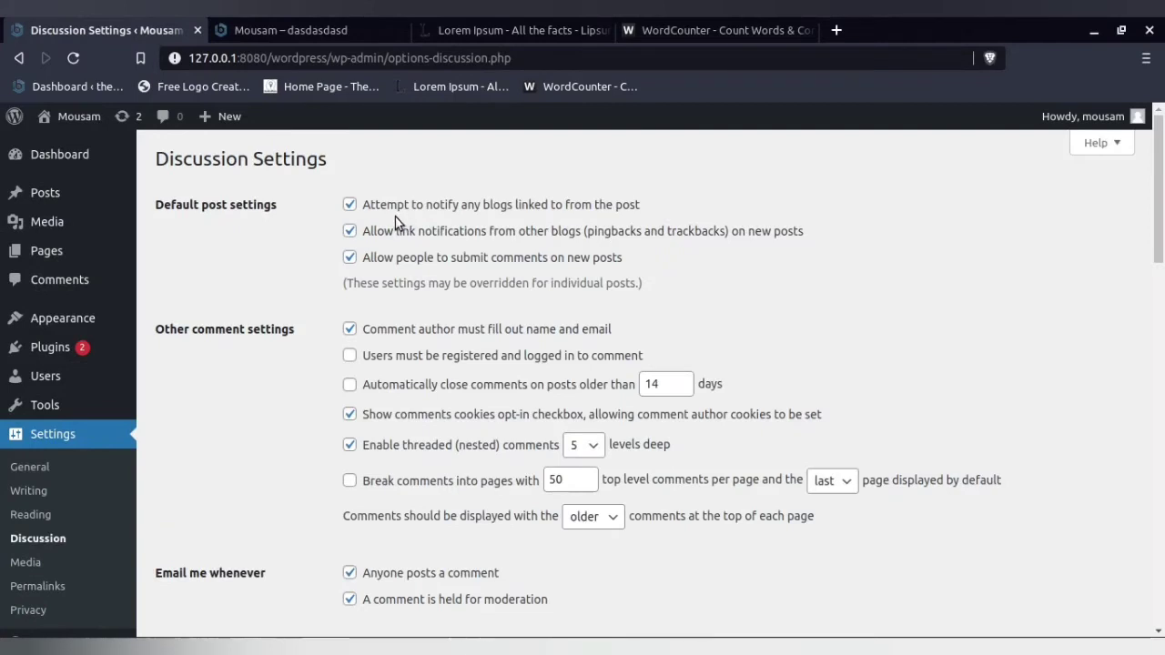
pyautogui.moveTo(254, 646)
pyautogui.click(256, 647)
pyautogui.click(519, 22)
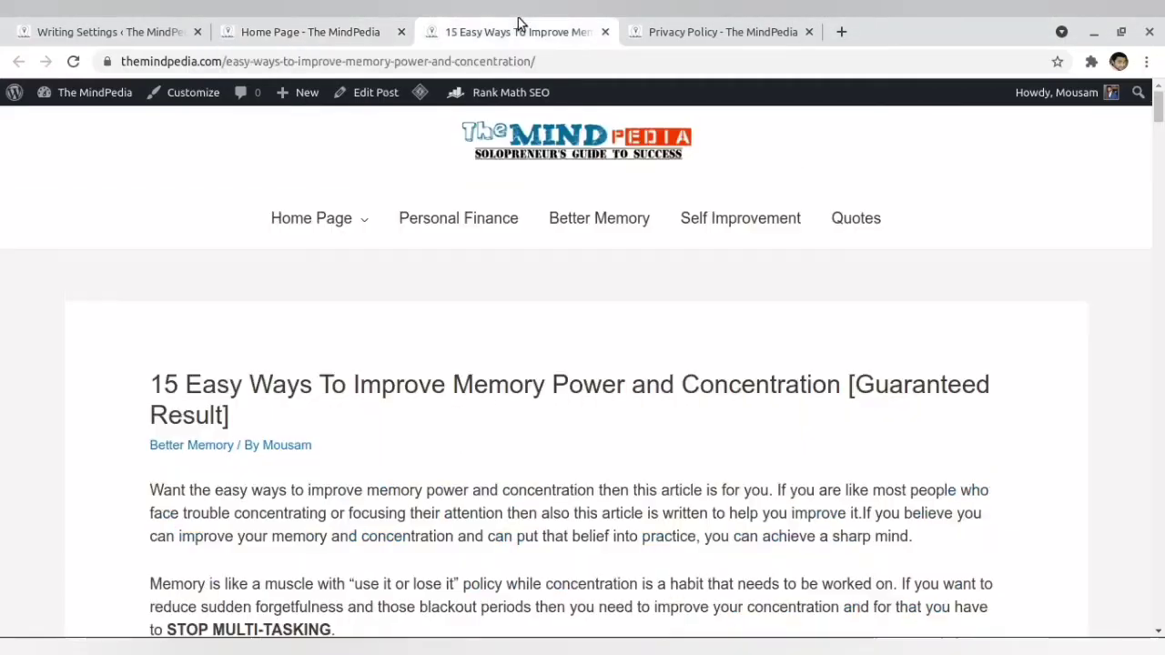
pyautogui.scroll(-10, 544, 364)
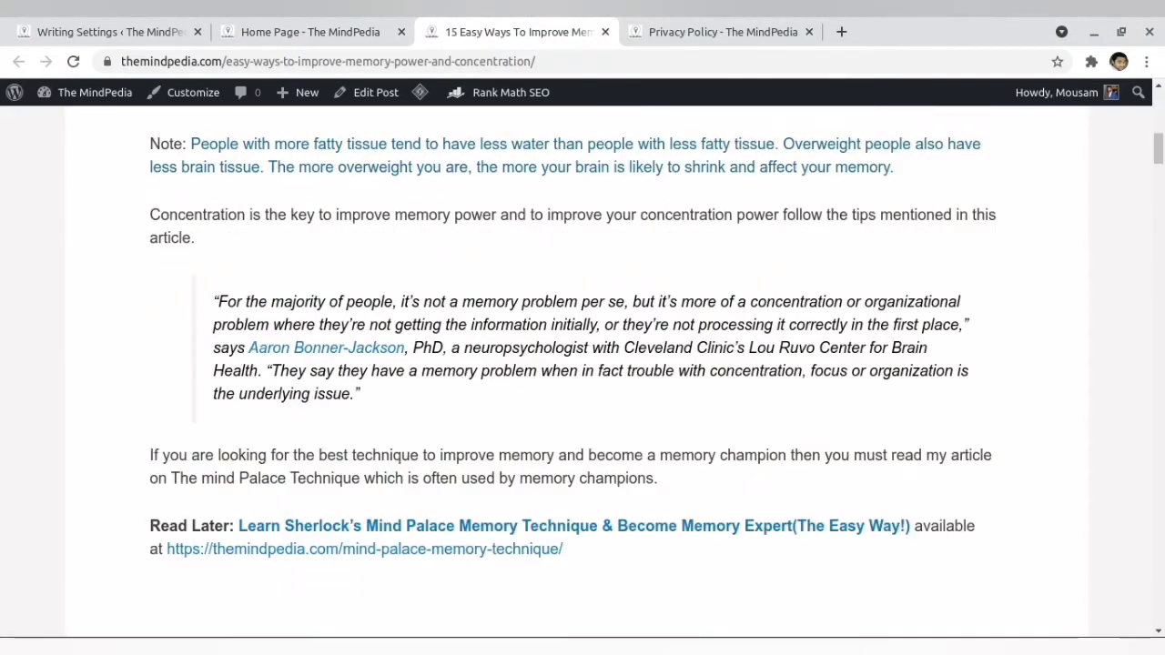
pyautogui.moveTo(1158, 151); pyautogui.dragTo(1159, 614)
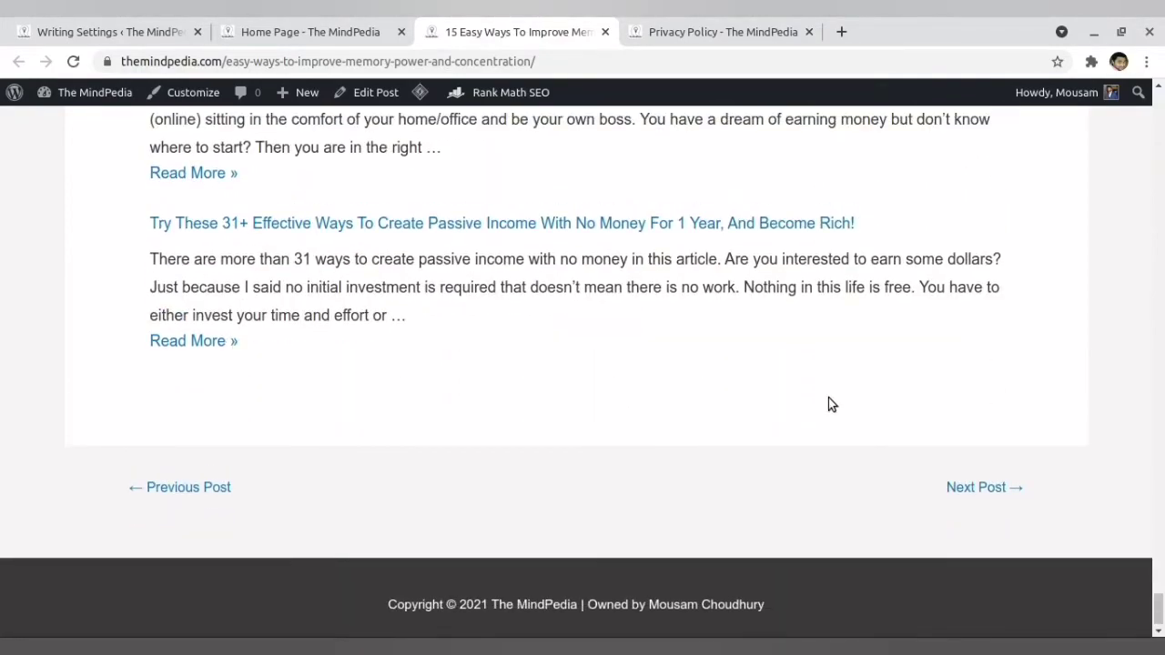
# - Return to the Discussion Settings and review the default post and other comment options
pyautogui.moveTo(332, 644)
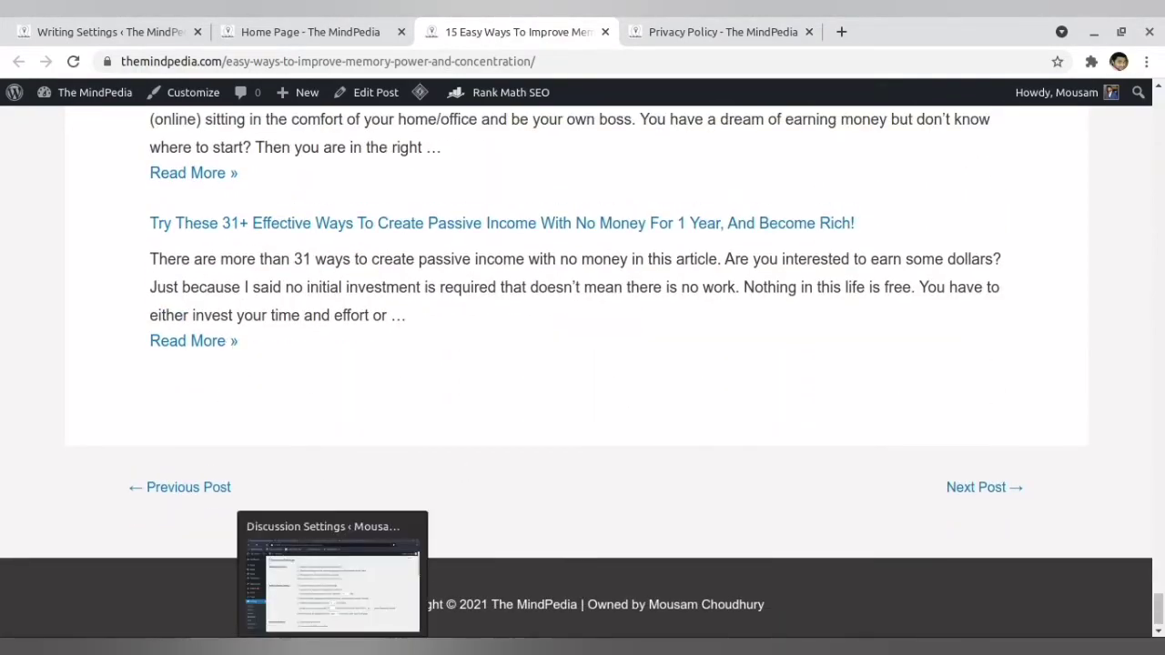
pyautogui.click(332, 574)
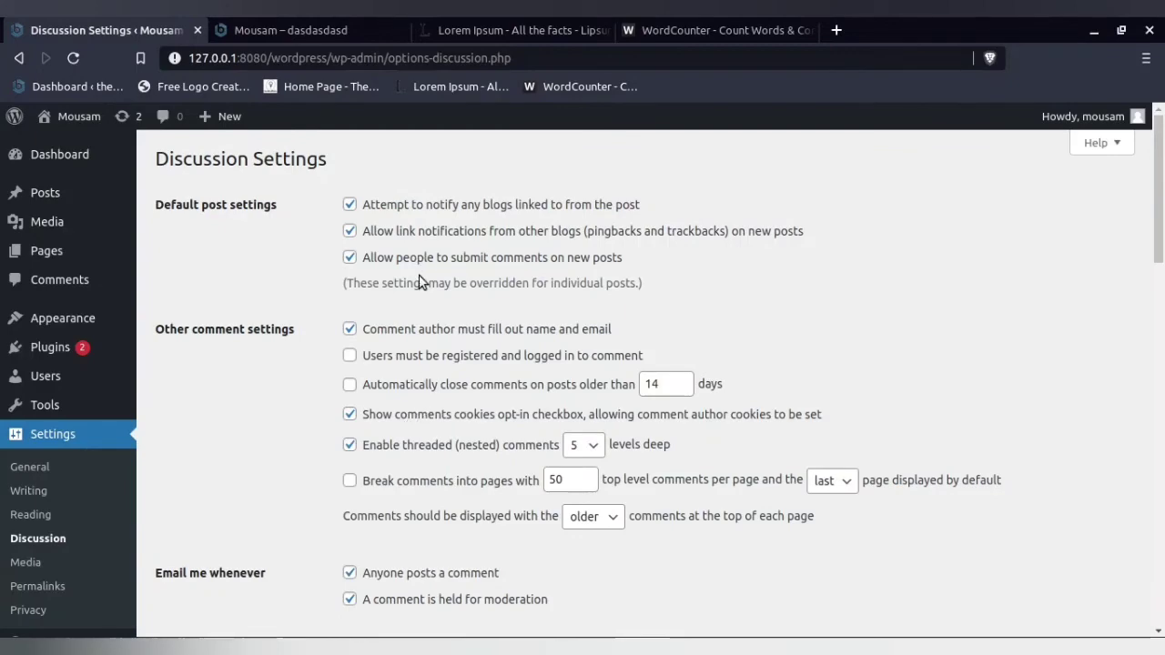
pyautogui.scroll(-3, 421, 309)
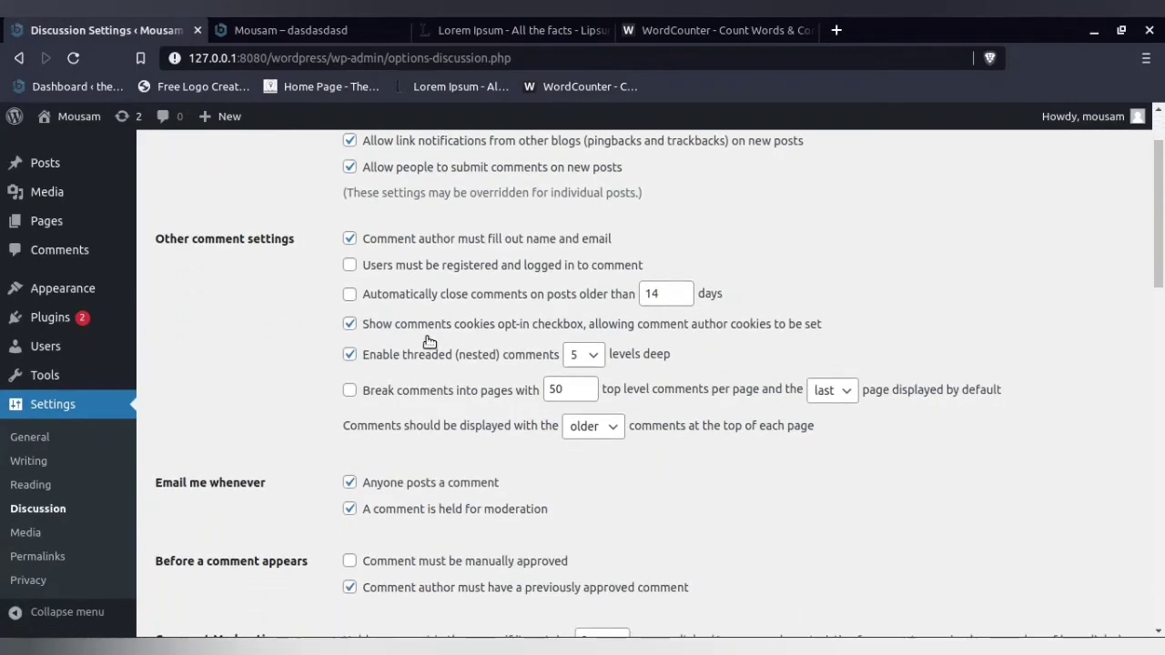
pyautogui.scroll(3, 433, 344)
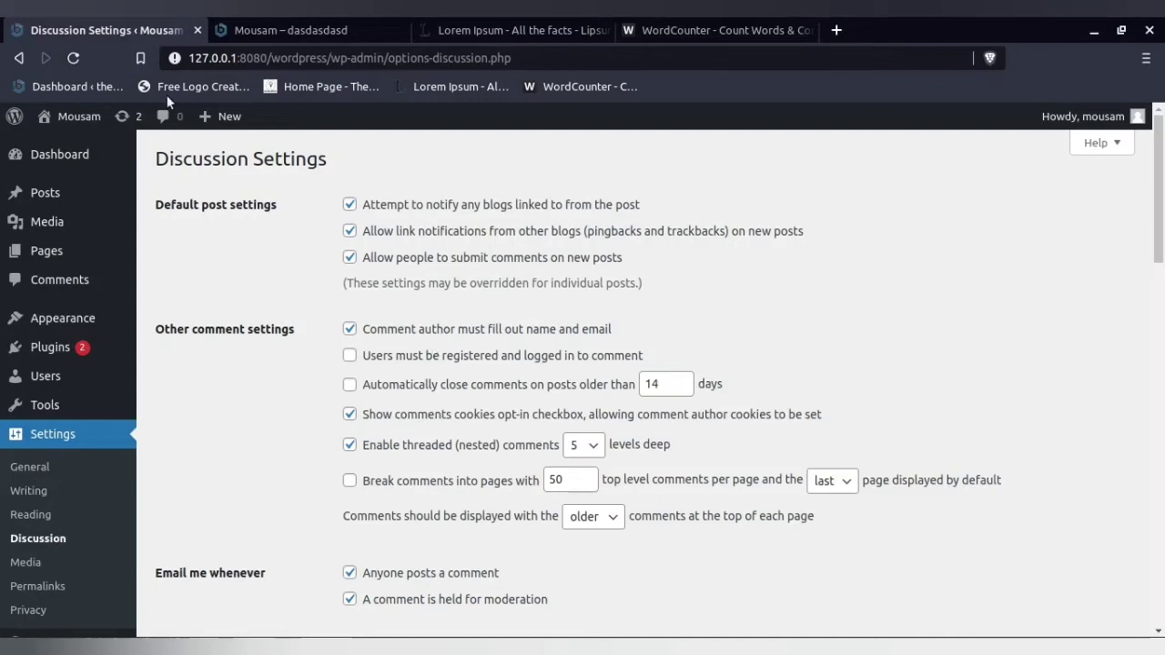
# - Open the list of installed plugins and highlight the description of Akismet Anti-Spam
pyautogui.moveTo(46, 346)
pyautogui.click(183, 353)
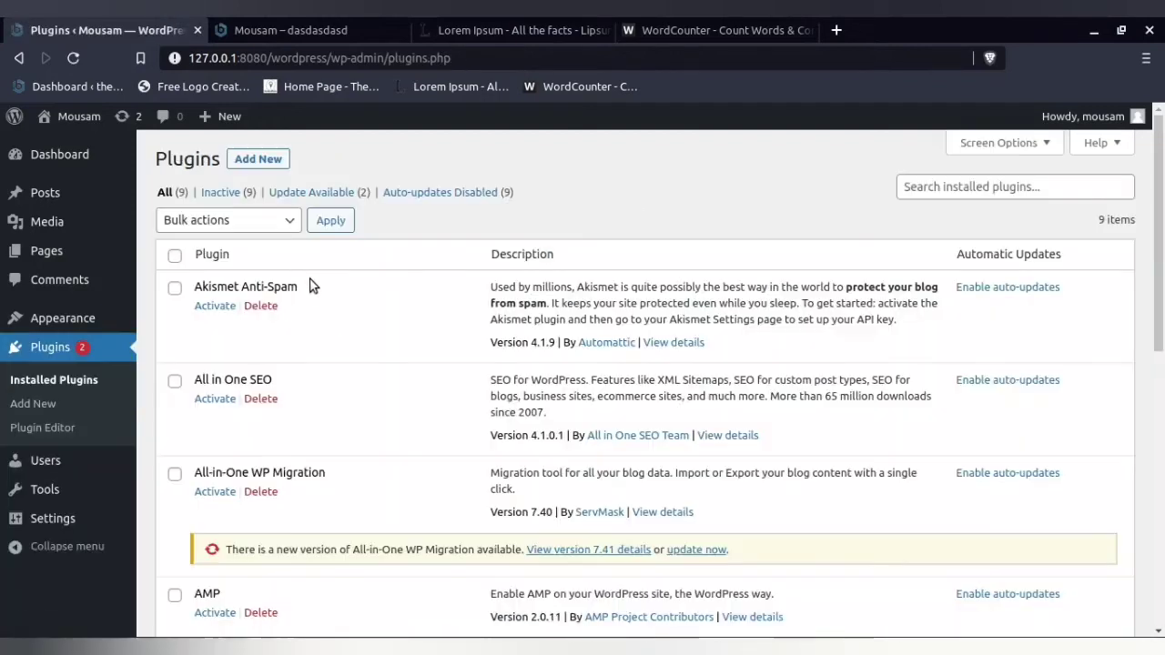
pyautogui.moveTo(309, 286); pyautogui.dragTo(633, 290)
pyautogui.moveTo(53, 490)
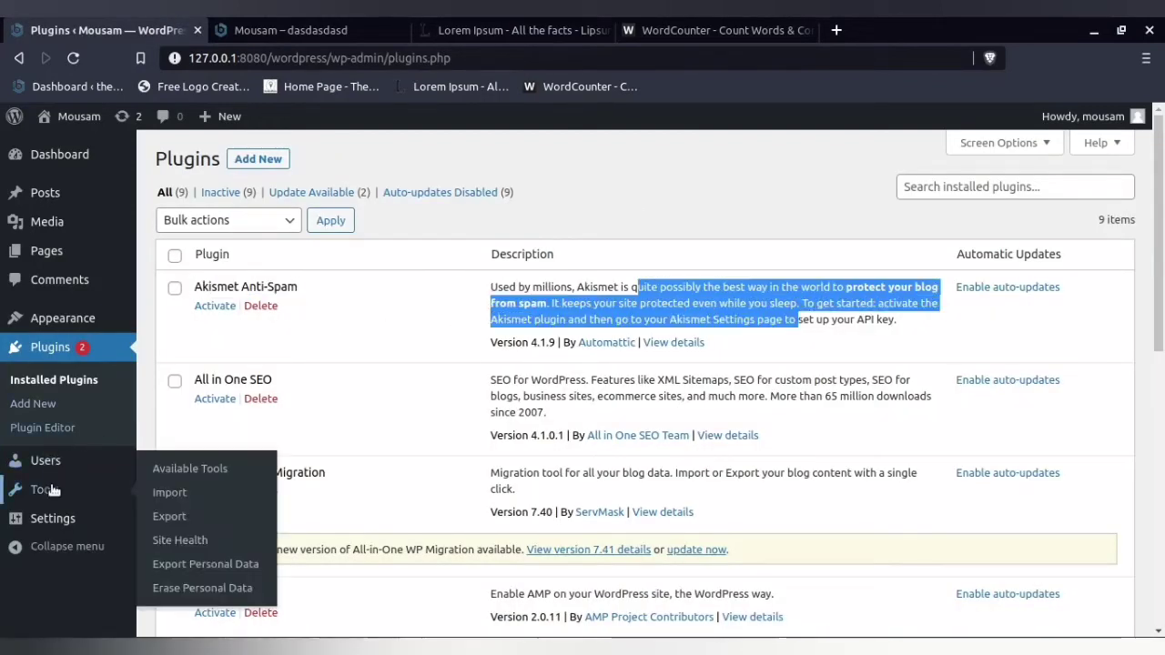
# - Open the Discussion Settings, switch to the other browser and view the site's Privacy Policy page
pyautogui.moveTo(54, 518)
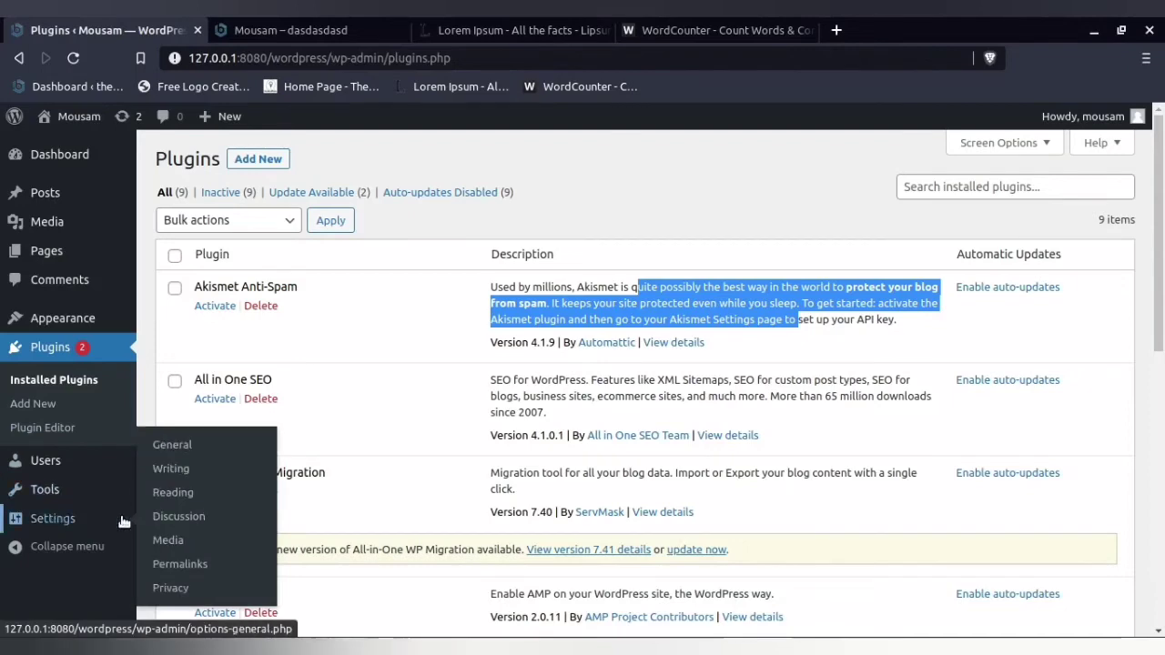
pyautogui.click(178, 522)
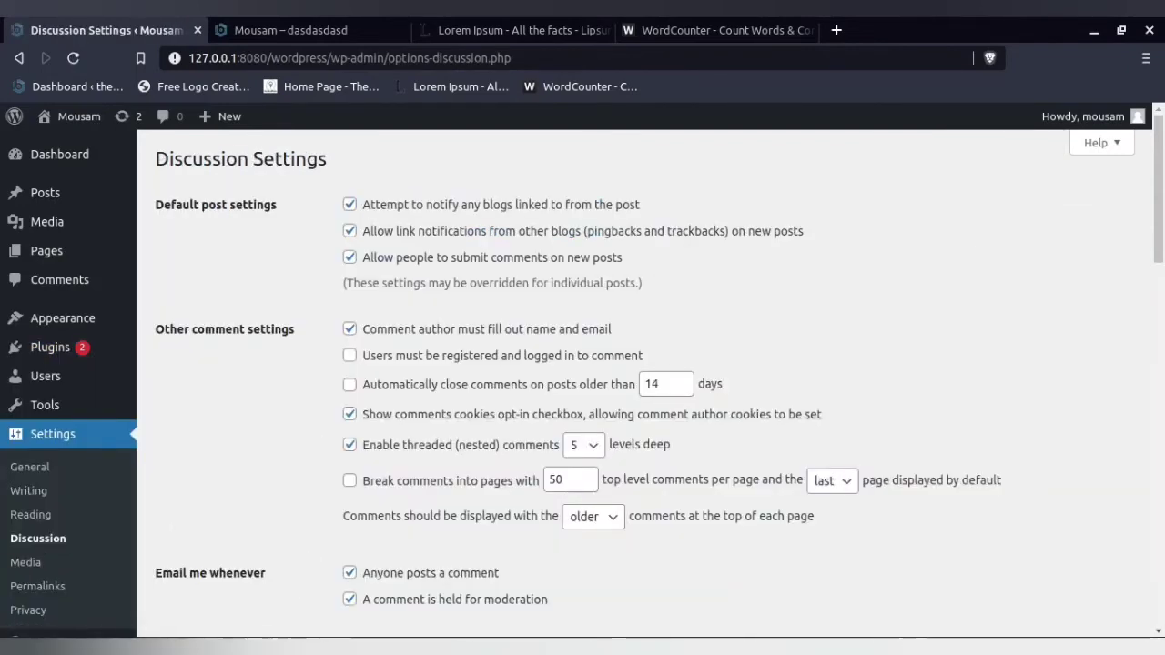
pyautogui.click(264, 598)
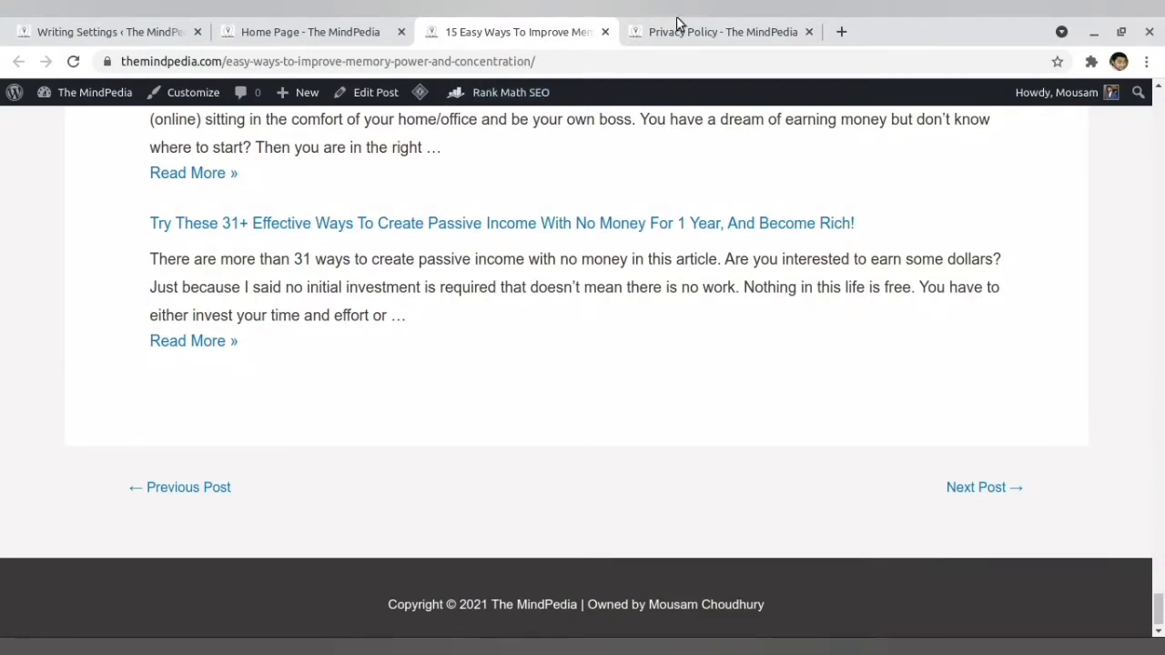
pyautogui.click(681, 30)
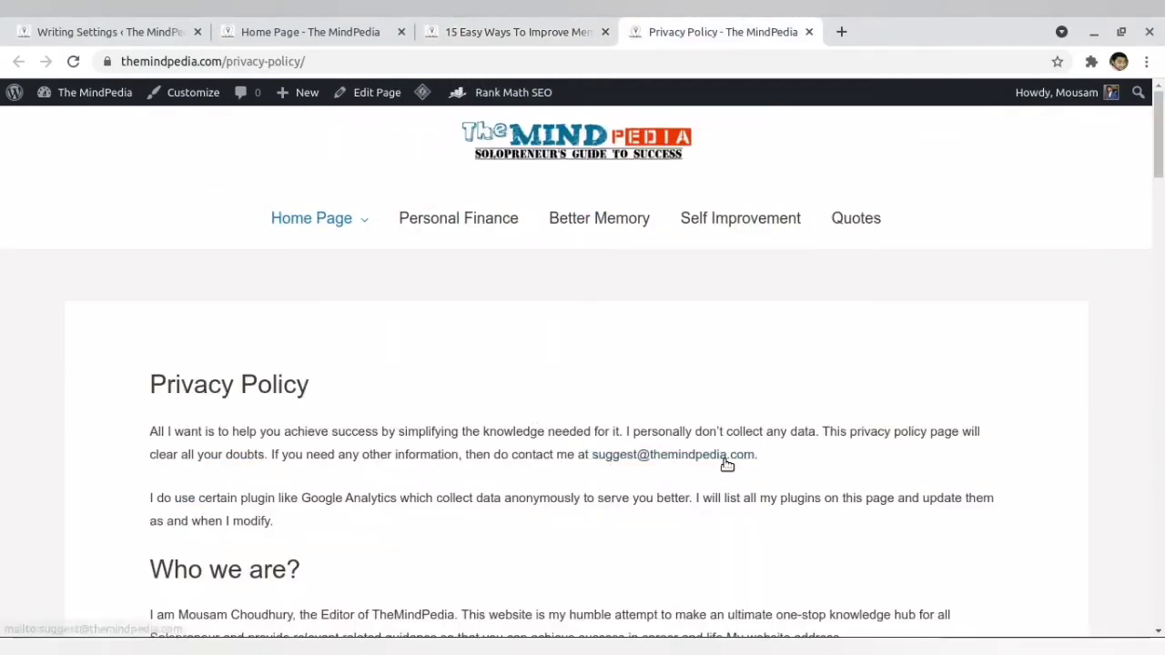
# - Return to the Discussion Settings, require comments to be manually approved before they appear, and save the changes
pyautogui.click(327, 646)
pyautogui.scroll(-4, 400, 264)
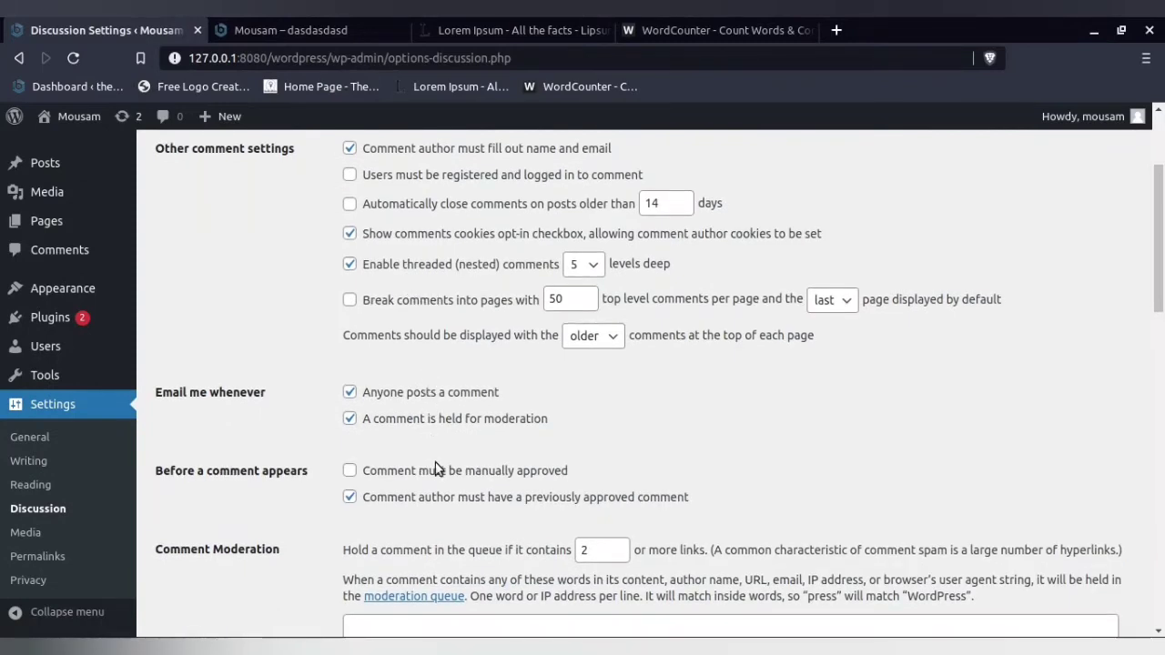
pyautogui.click(384, 477)
pyautogui.scroll(-3, 389, 481)
pyautogui.scroll(-10, 257, 502)
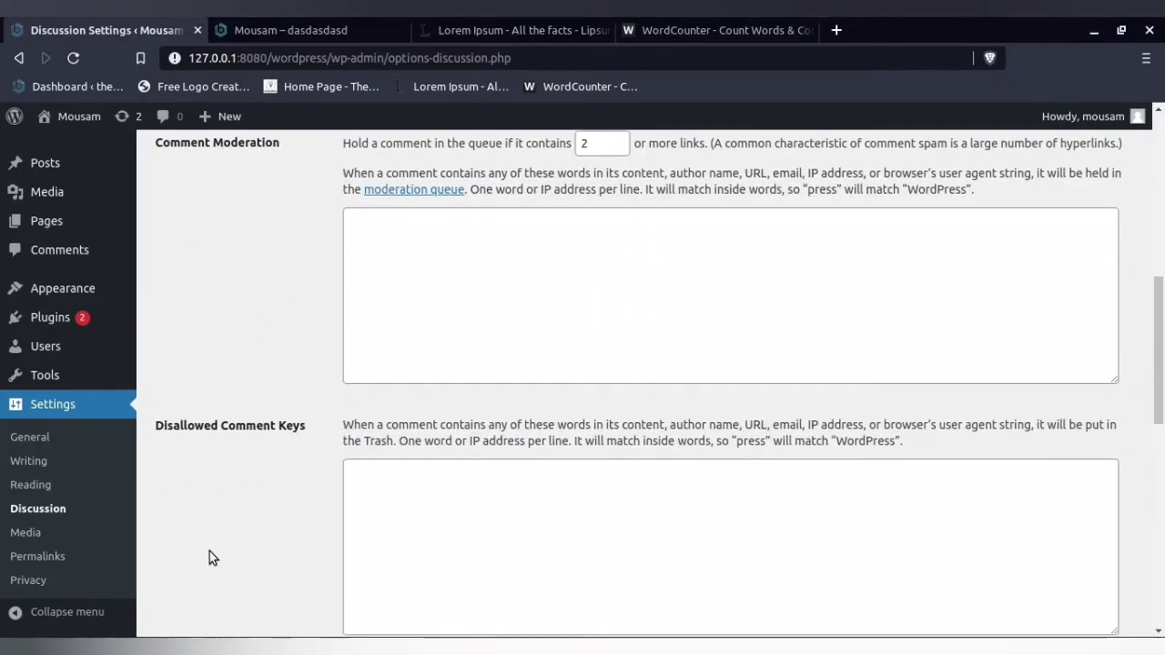
pyautogui.click(220, 549)
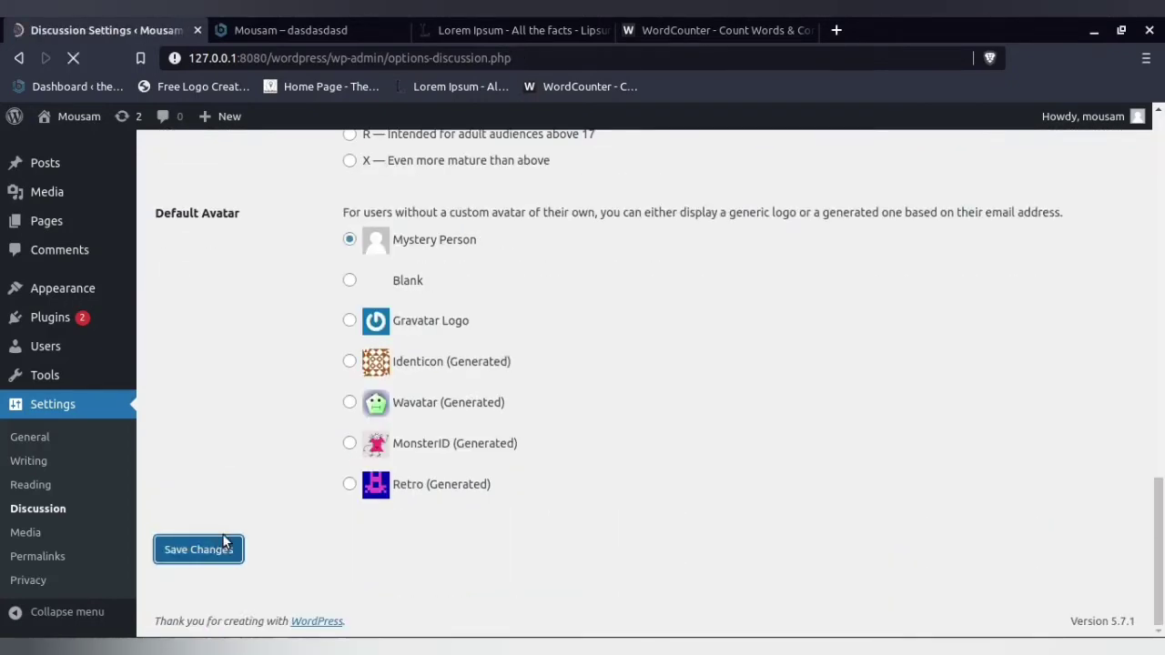
# - Set Comment Moderation to hold comments in the queue if they contain 0 or more links, and save the changes
pyautogui.scroll(-3, 269, 436)
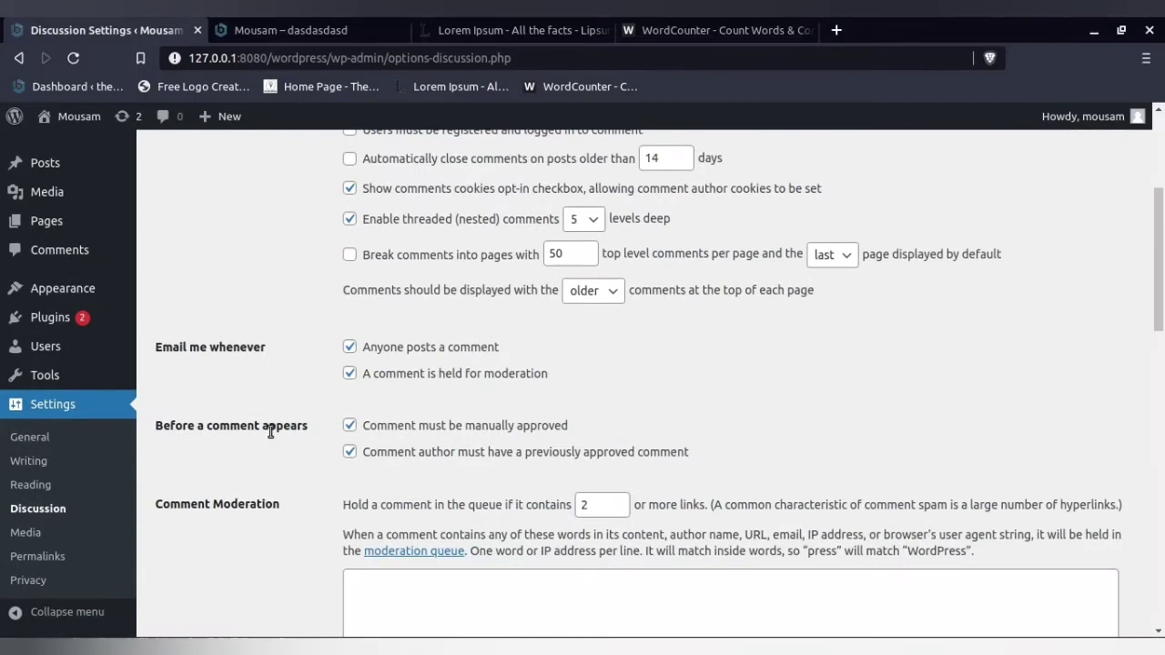
pyautogui.scroll(-2, 270, 432)
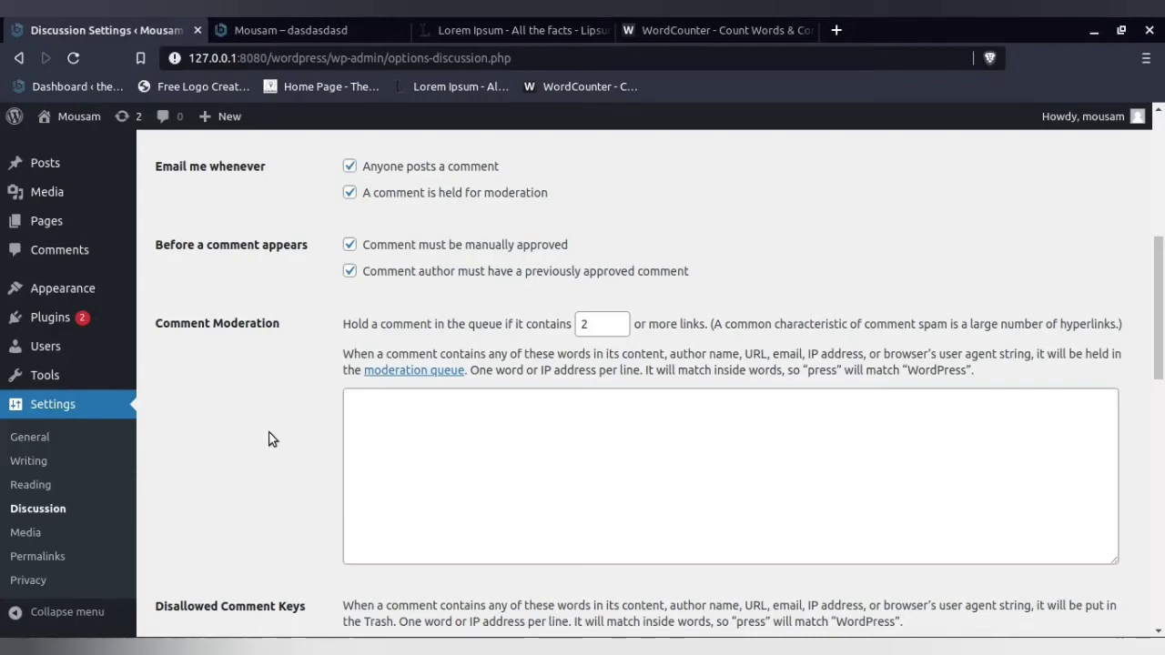
pyautogui.click(624, 330)
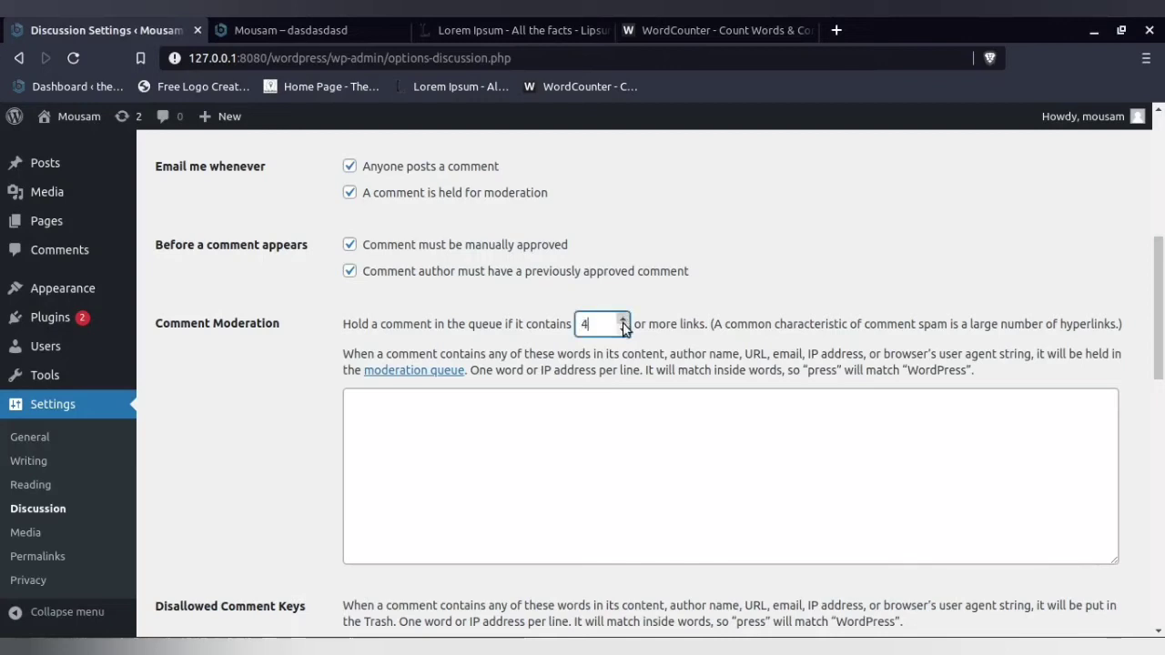
pyautogui.click(624, 332)
pyautogui.click(625, 331)
pyautogui.scroll(-1, 291, 429)
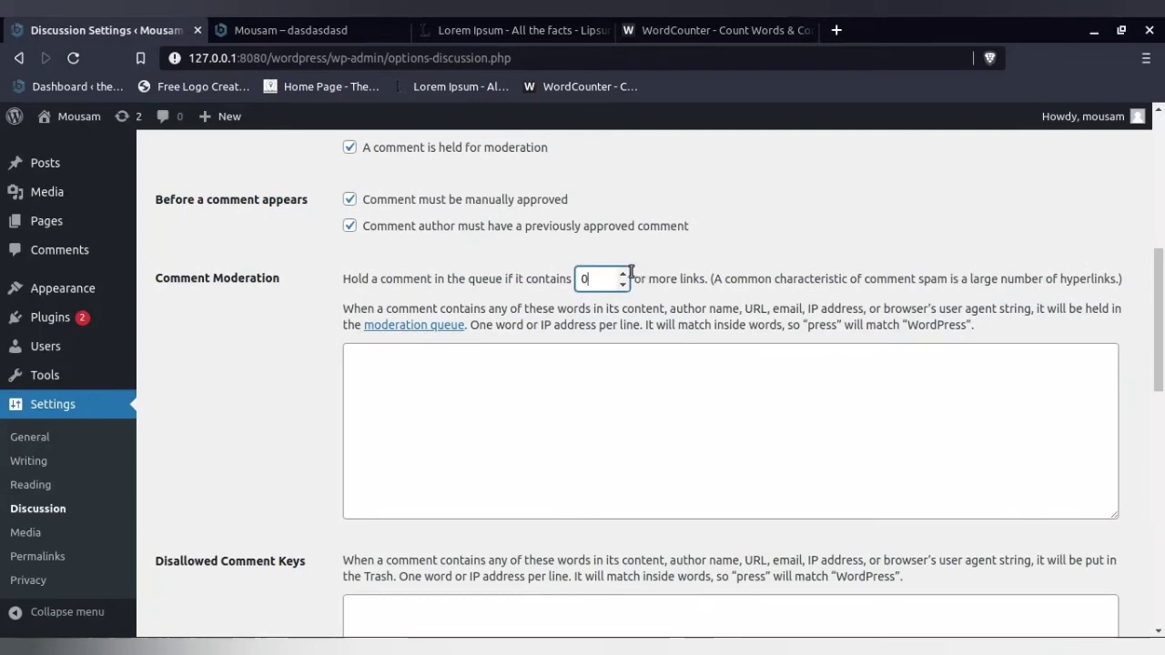
pyautogui.scroll(-6, 294, 491)
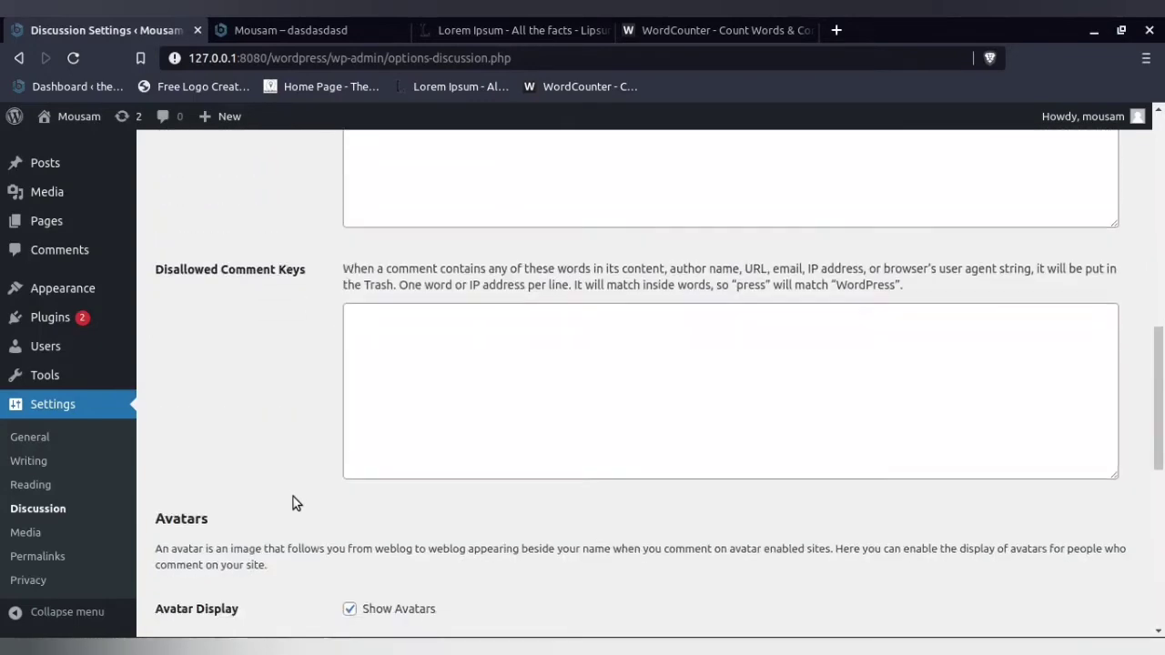
pyautogui.scroll(-12, 293, 497)
pyautogui.click(222, 547)
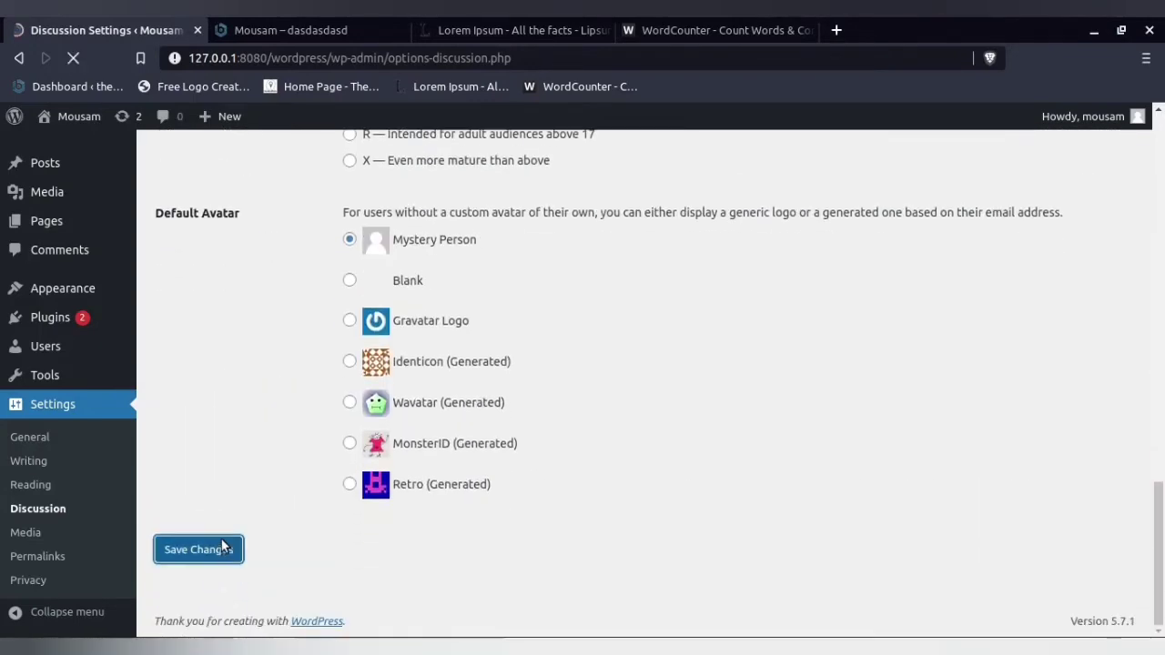
# - In the Media Settings, highlight the option to organize uploads into month- and year-based folders, and save the settings
pyautogui.scroll(-10, 293, 410)
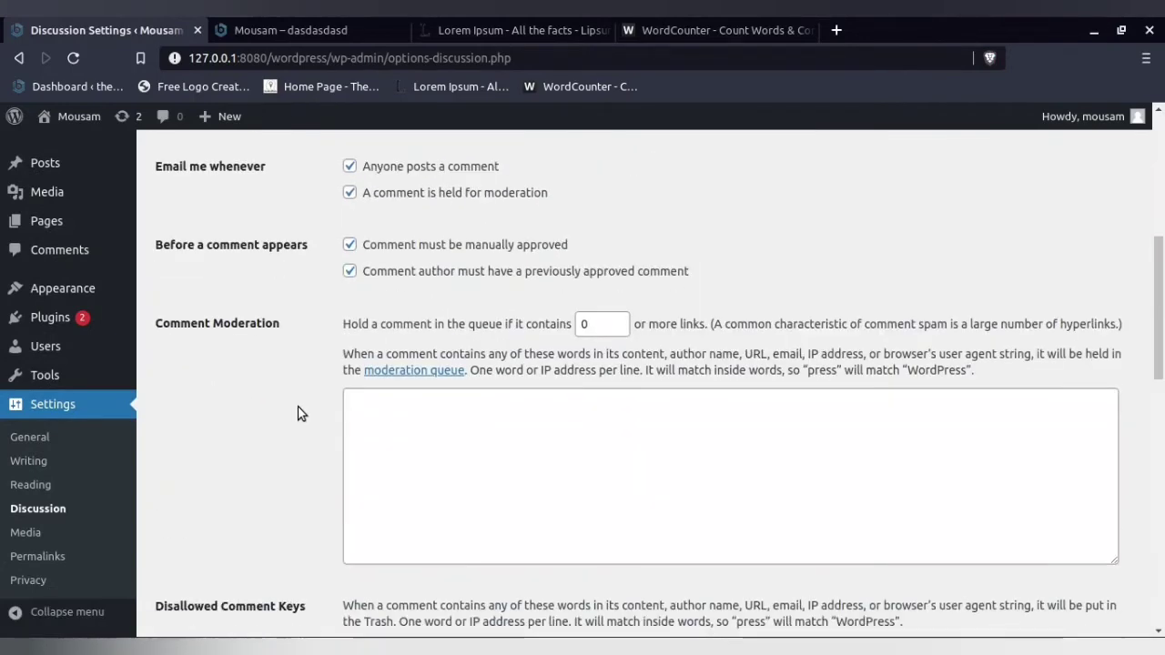
pyautogui.scroll(-1, 604, 326)
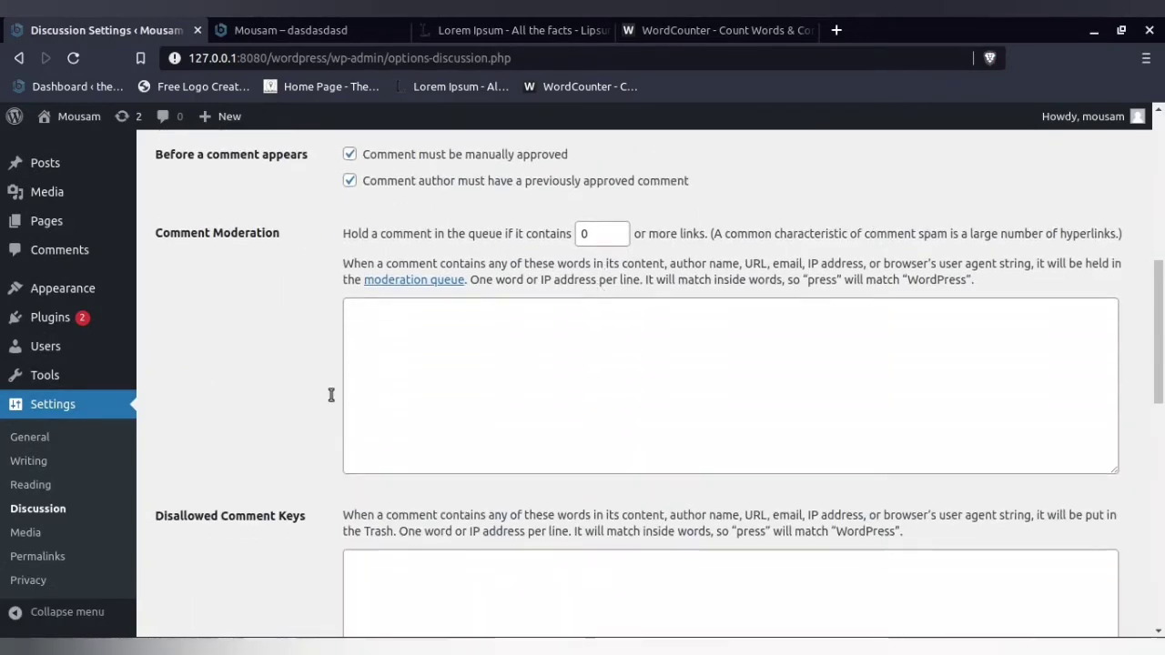
pyautogui.click(46, 533)
pyautogui.scroll(-2, 512, 369)
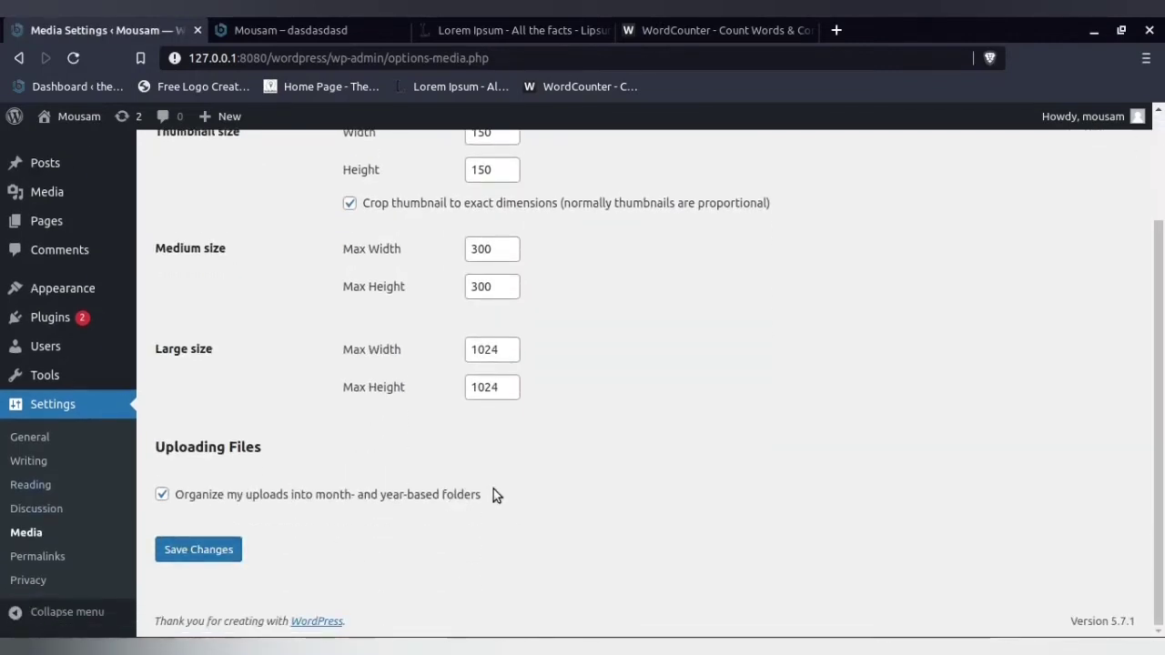
pyautogui.moveTo(351, 510); pyautogui.dragTo(182, 501)
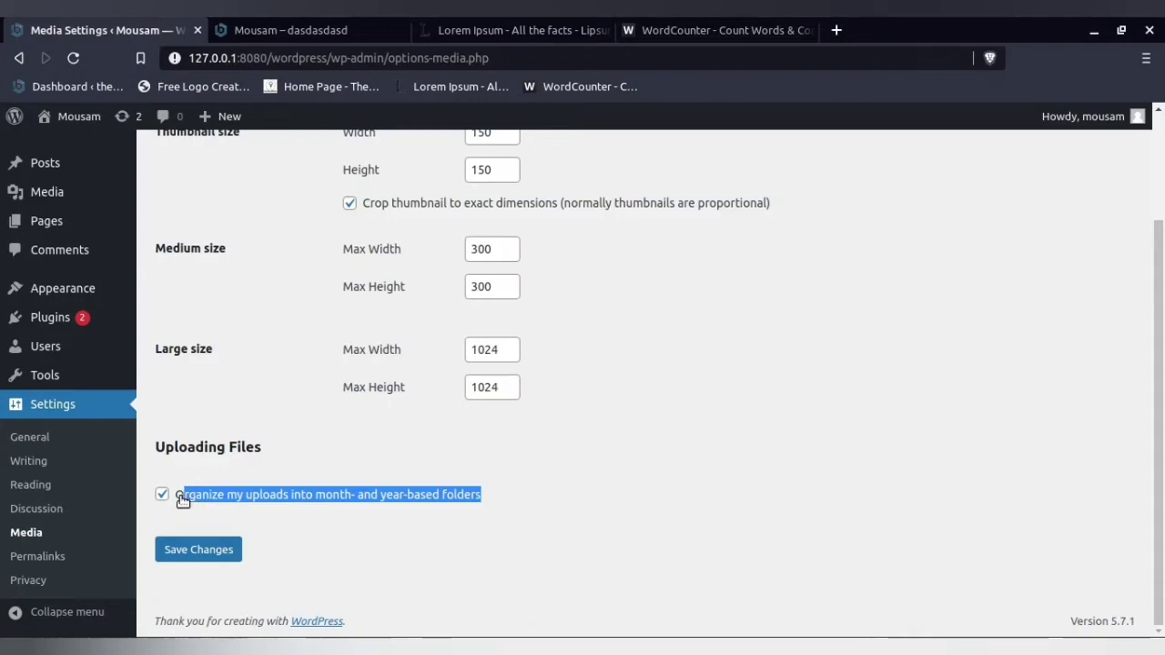
pyautogui.click(189, 514)
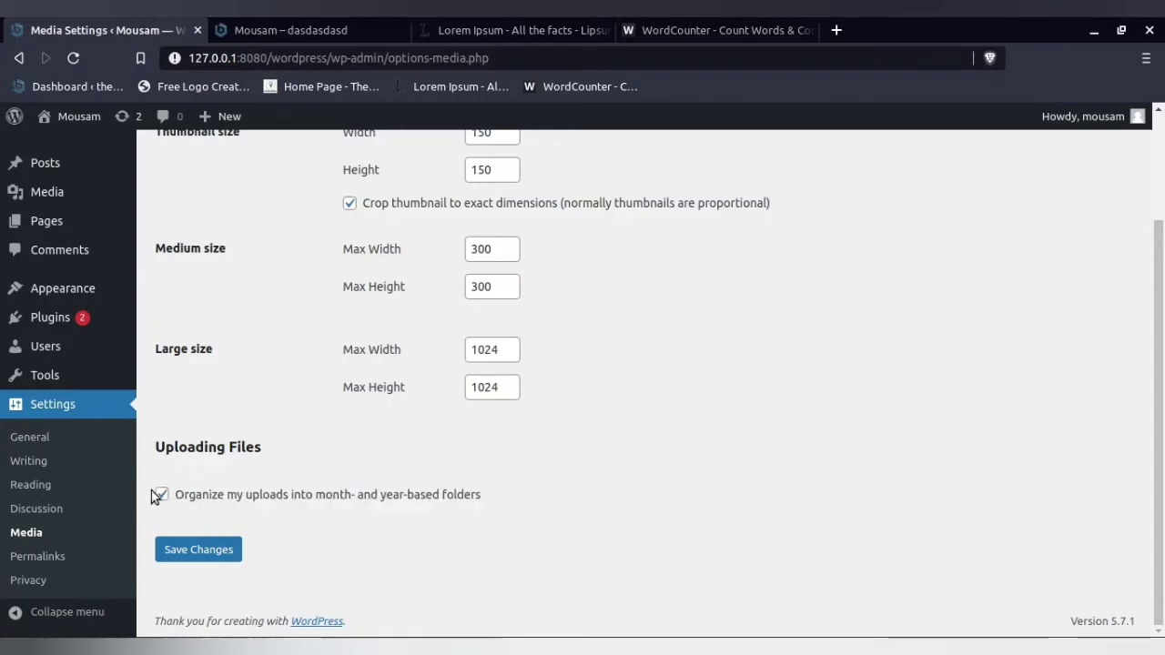
pyautogui.moveTo(180, 498); pyautogui.dragTo(481, 503)
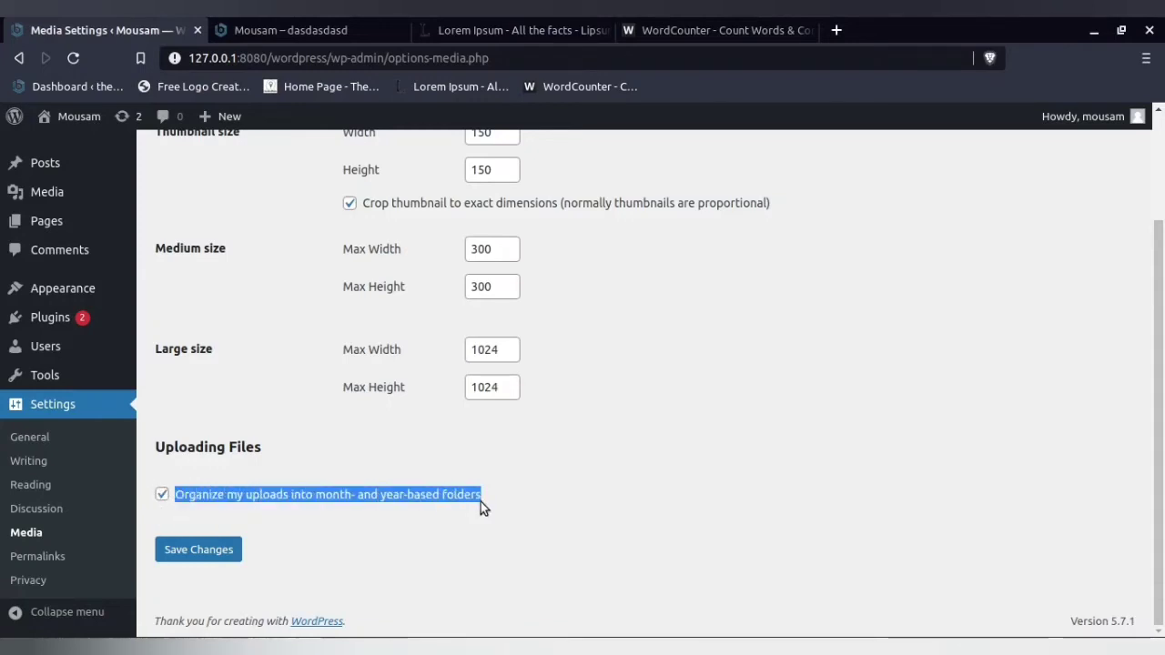
pyautogui.click(224, 552)
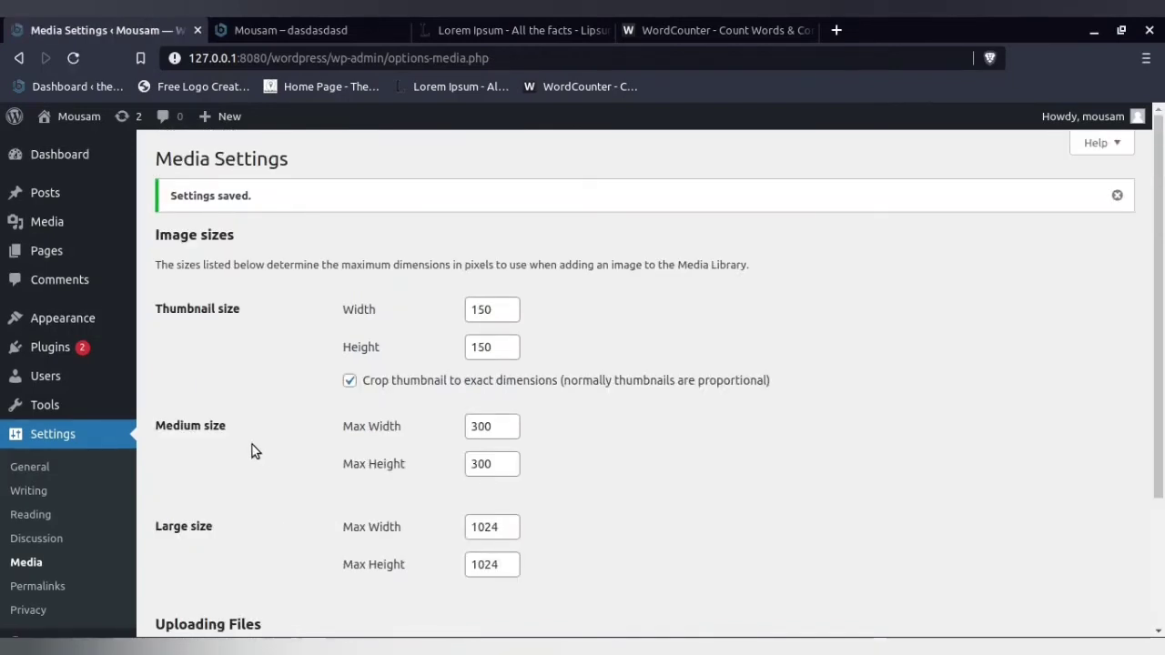
# - Open the Permalink Settings, choose the Post name structure and save the changes
pyautogui.scroll(-3, 254, 452)
pyautogui.click(61, 554)
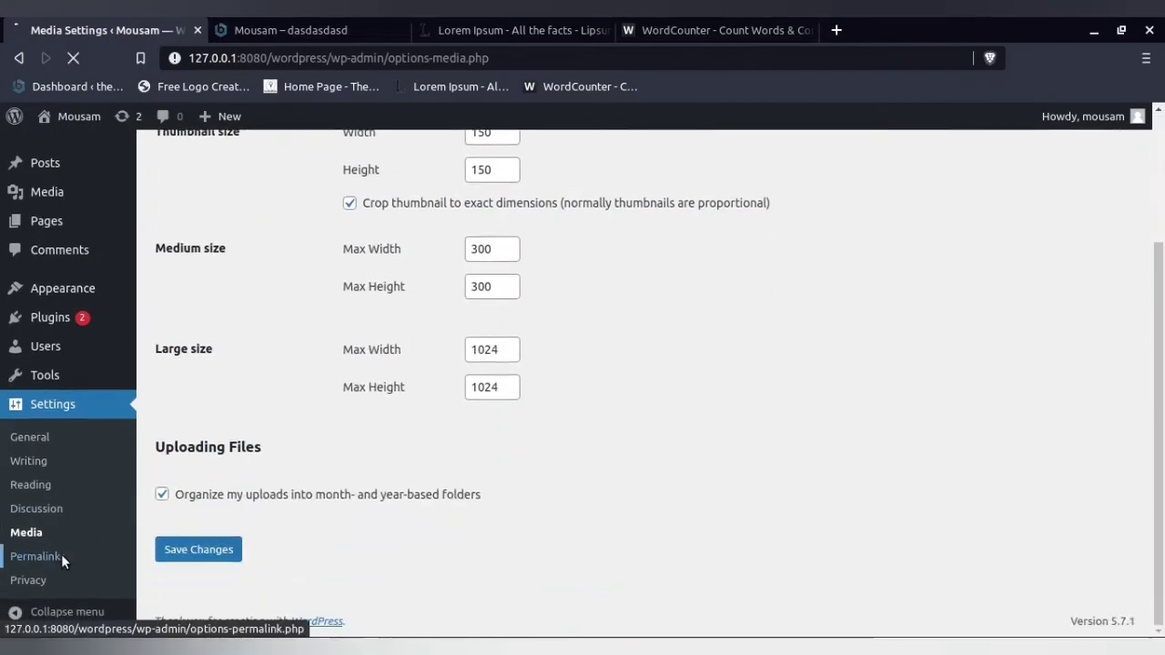
pyautogui.scroll(-3, 306, 286)
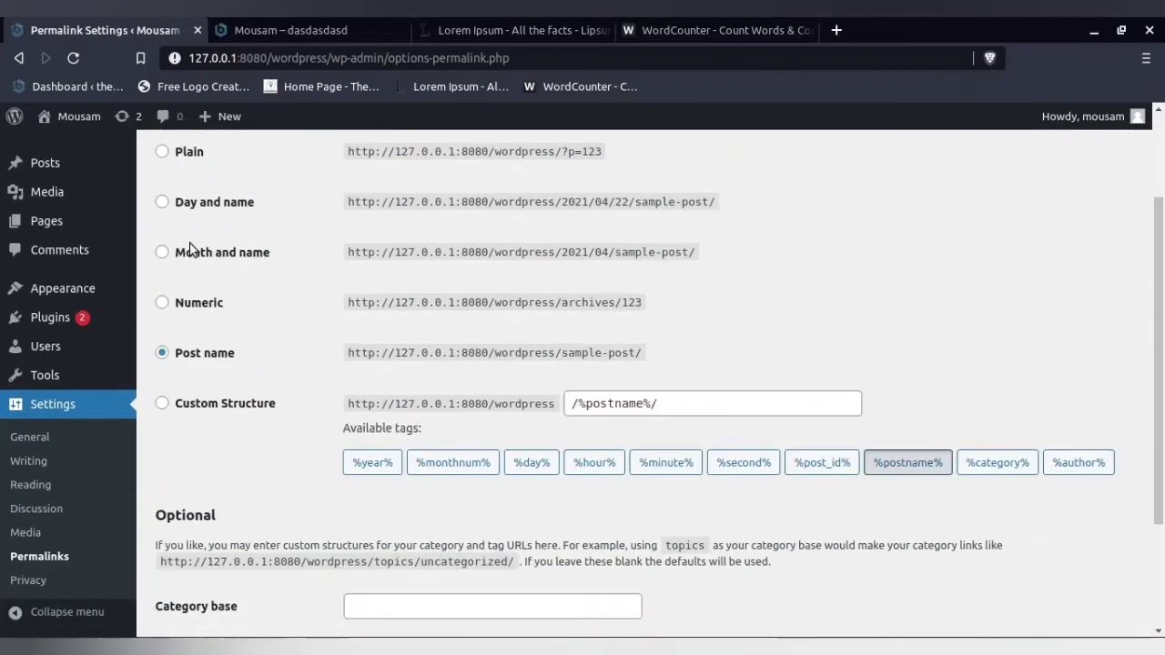
pyautogui.scroll(2, 191, 248)
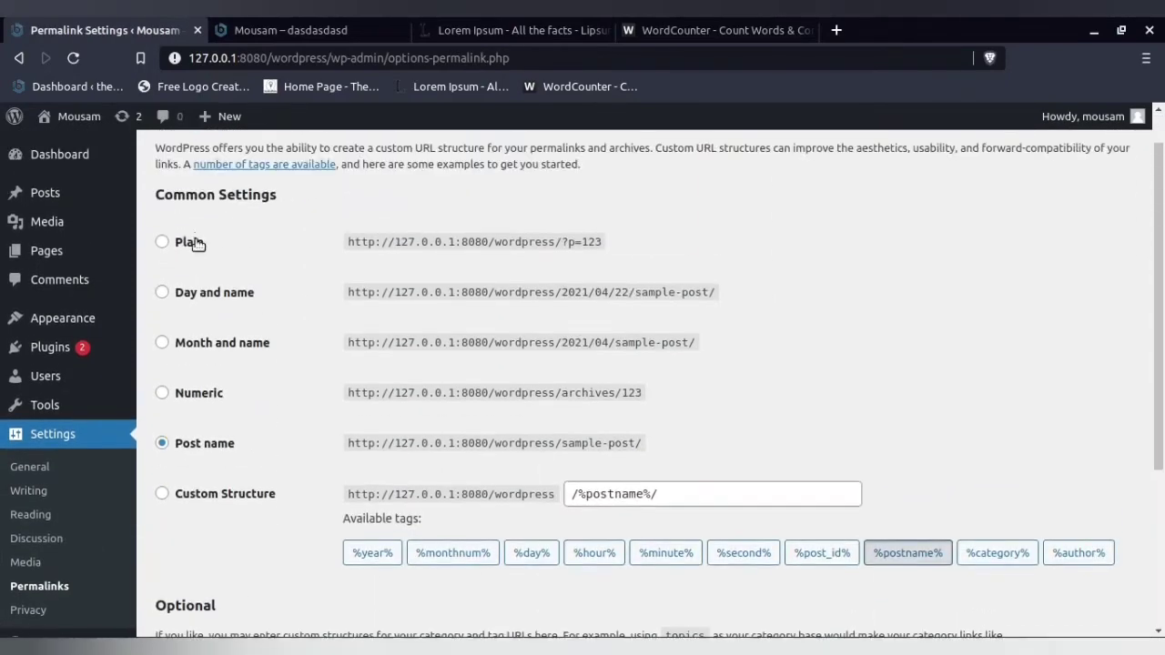
pyautogui.click(212, 399)
pyautogui.click(207, 444)
pyautogui.moveTo(658, 494); pyautogui.dragTo(289, 488)
pyautogui.click(214, 447)
pyautogui.tripleClick(214, 447)
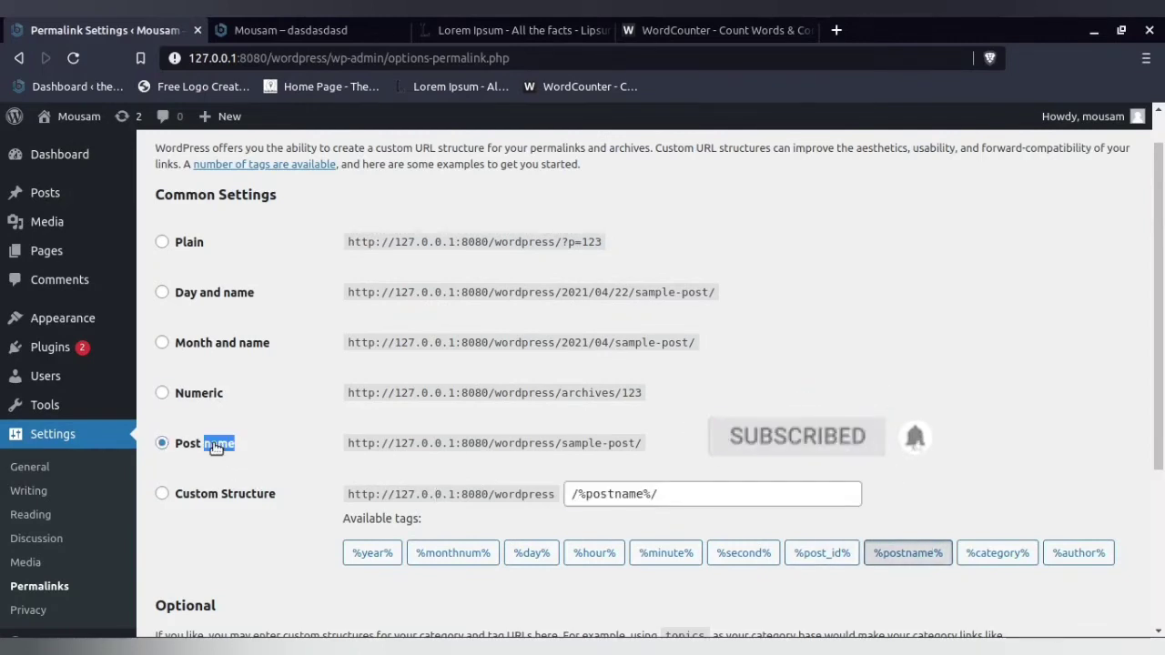
pyautogui.scroll(-5, 213, 476)
pyautogui.click(191, 549)
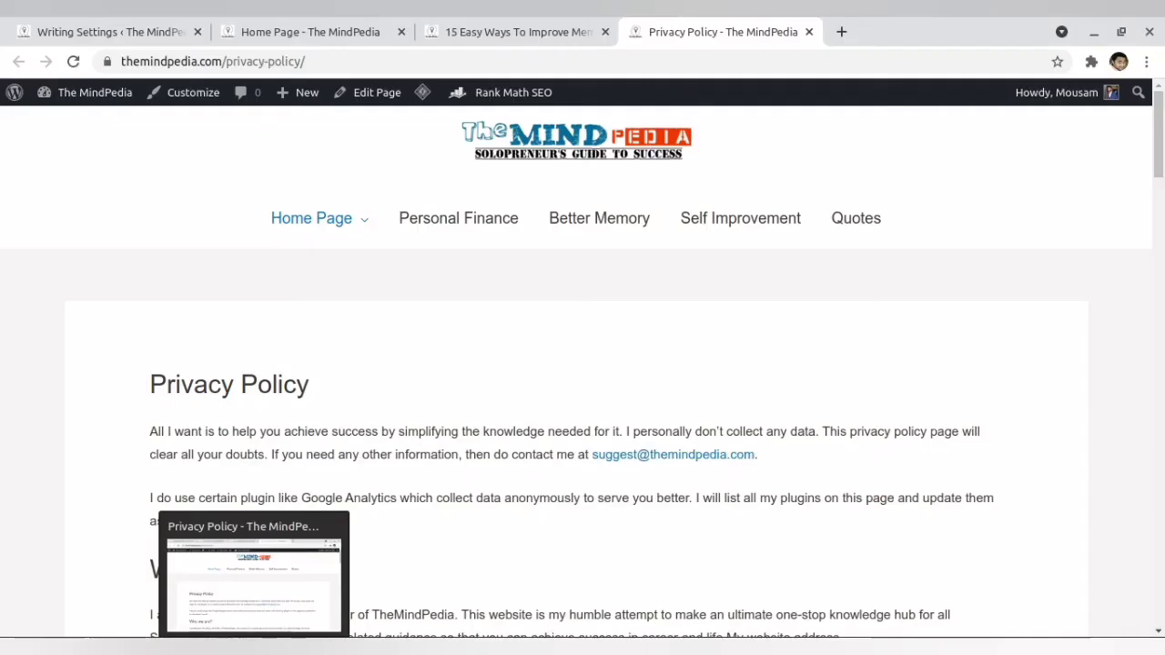
# - In the other browser, highlight the domain and the post-name part of the memory power article's URL
pyautogui.click(462, 23)
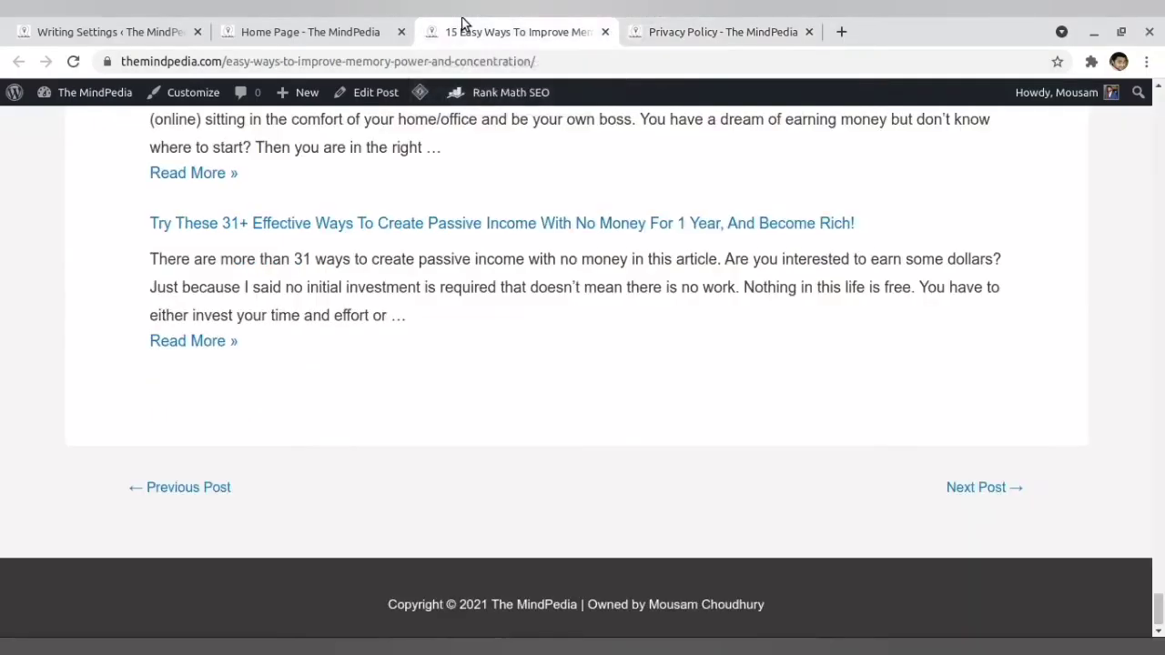
pyautogui.click(226, 64)
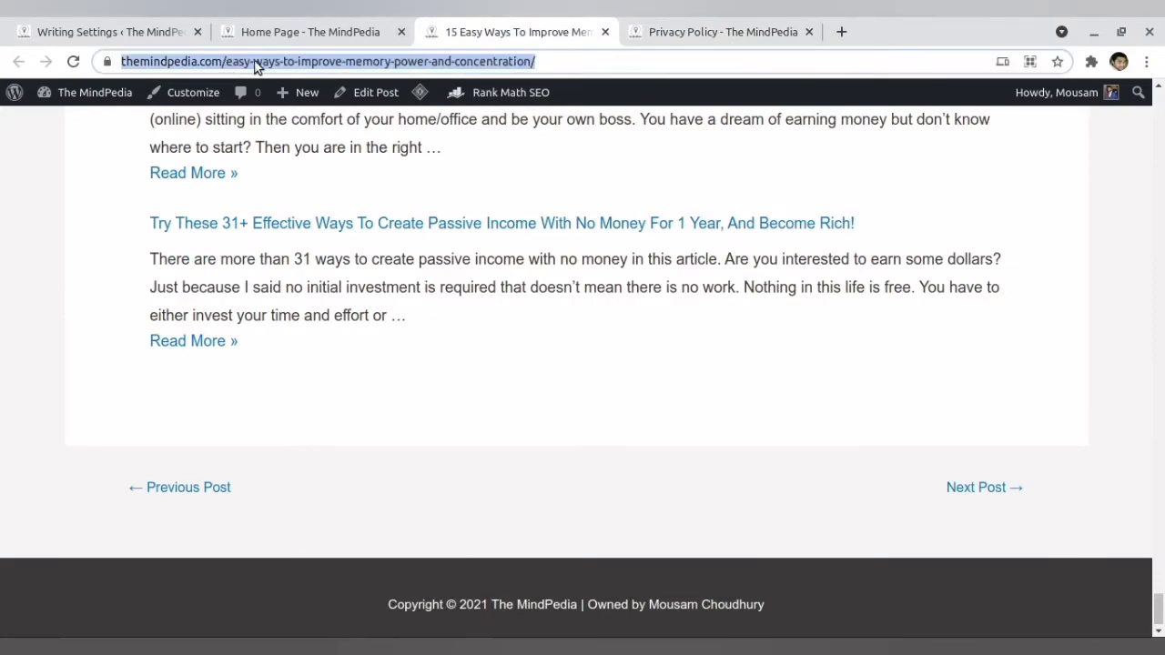
pyautogui.click(257, 66)
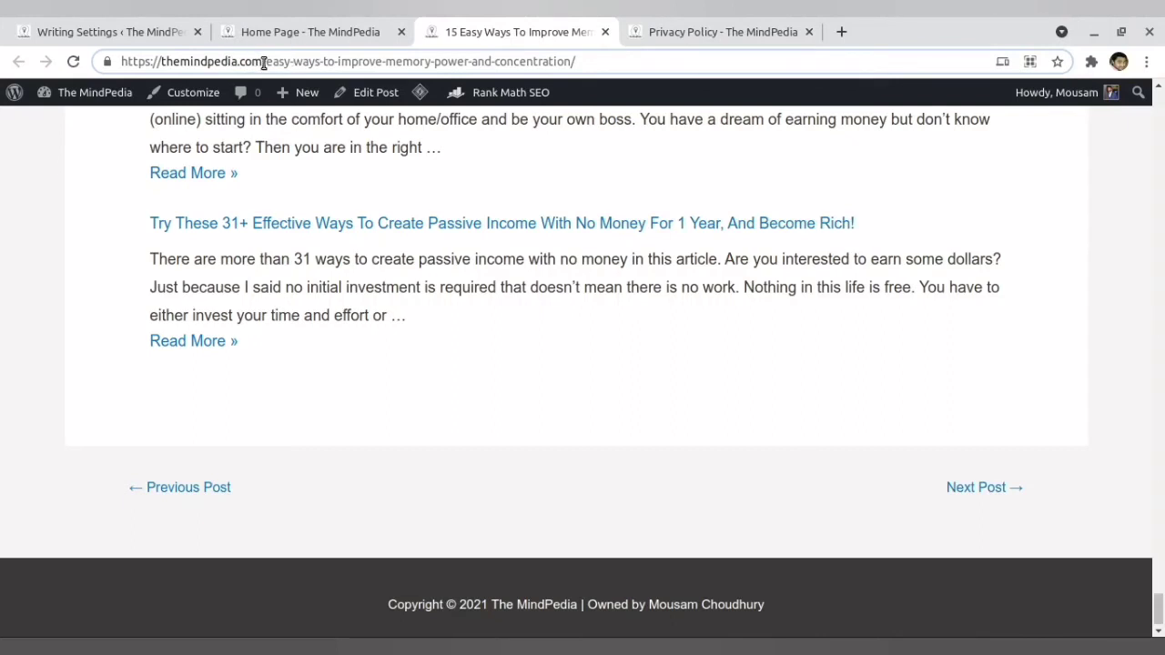
pyautogui.moveTo(269, 61); pyautogui.dragTo(110, 60)
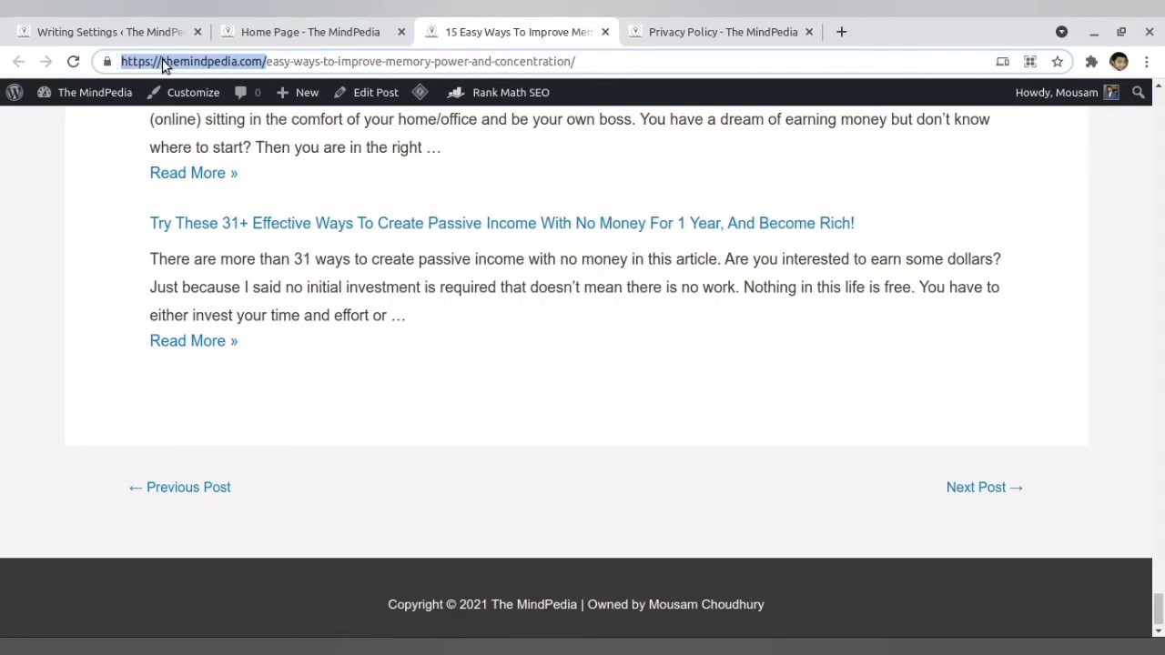
pyautogui.click(270, 62)
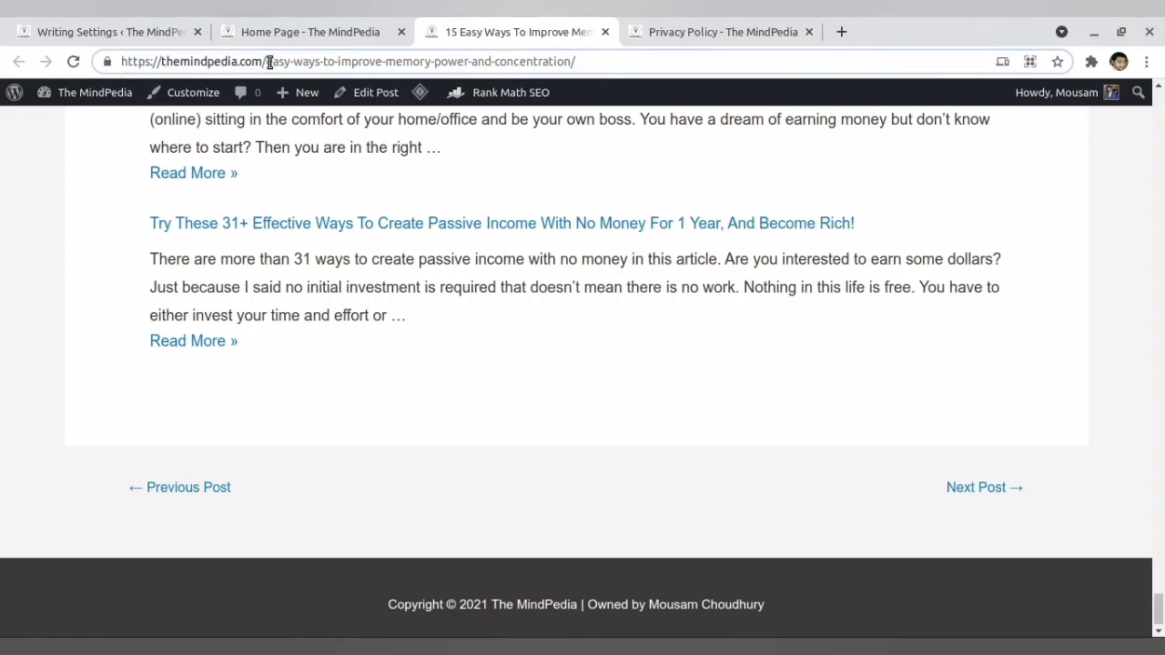
pyautogui.moveTo(268, 61); pyautogui.dragTo(623, 61)
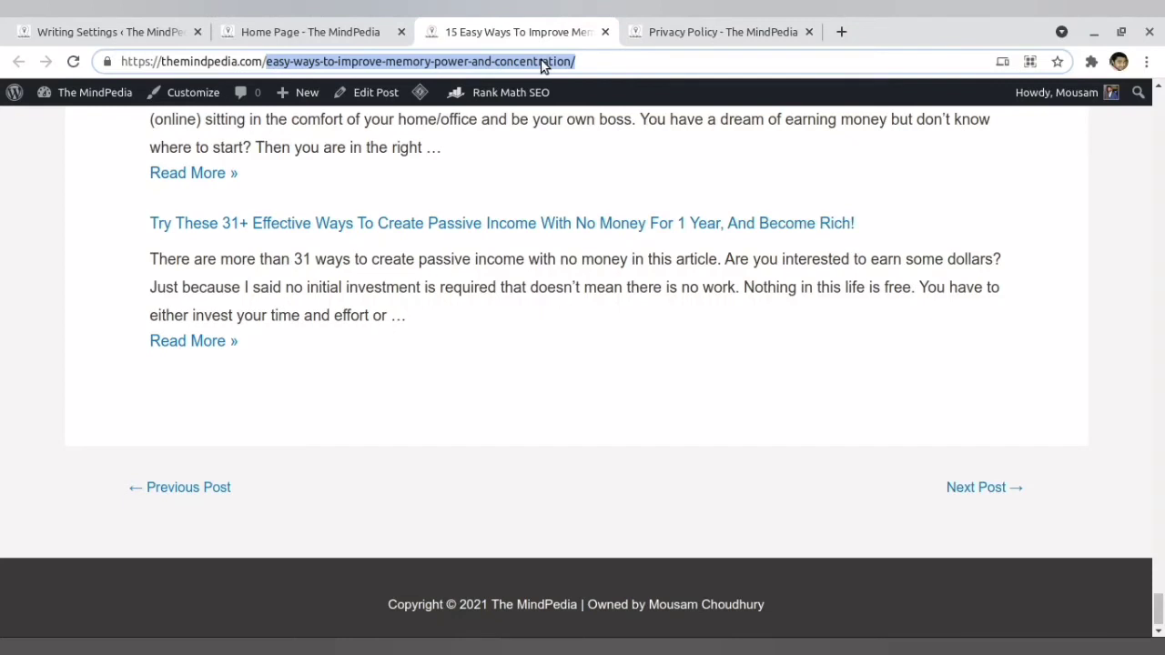
# - Return to the Permalink Settings, select the Numeric structure and highlight the number in its sample URL
pyautogui.click(333, 647)
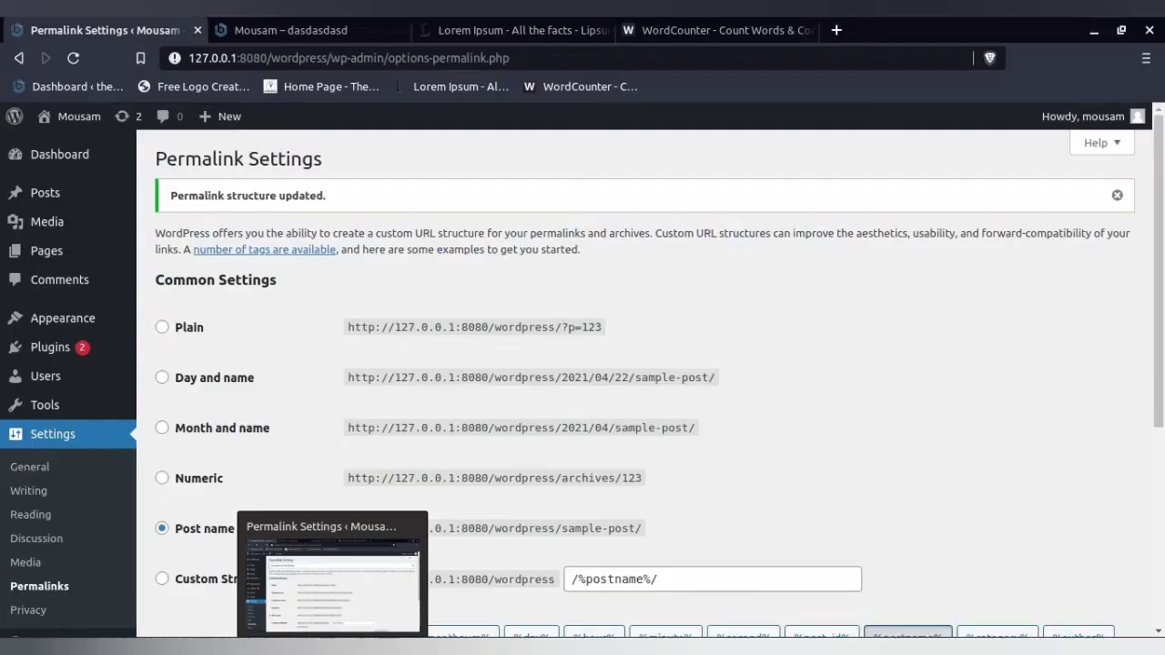
pyautogui.scroll(-2, 476, 496)
pyautogui.click(199, 395)
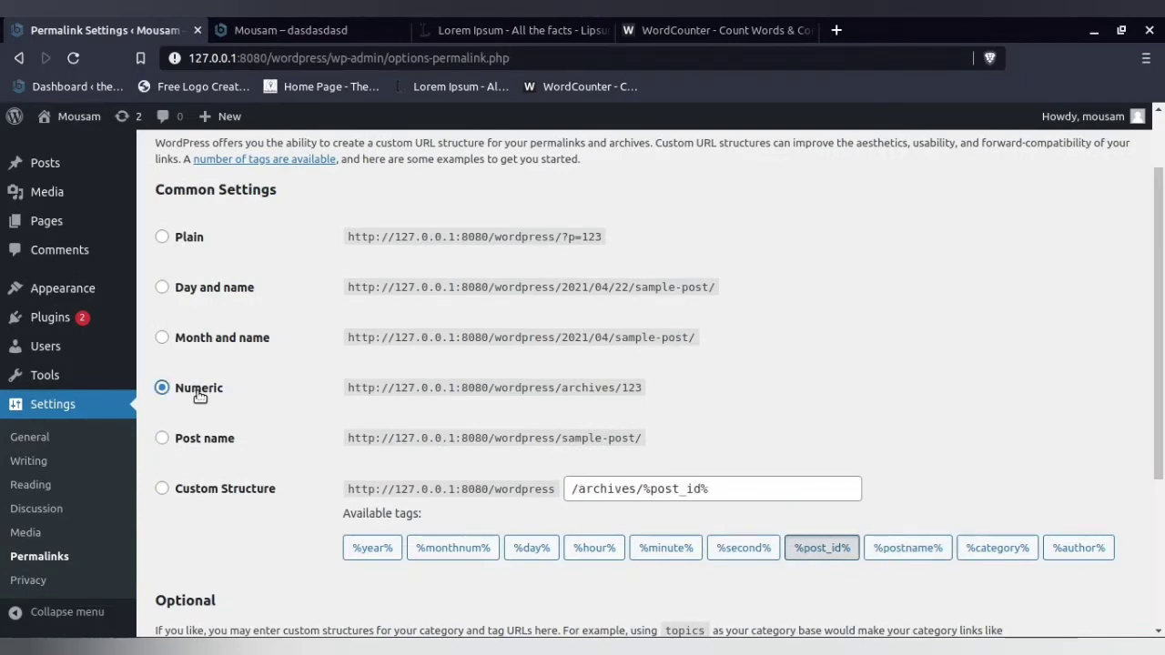
pyautogui.doubleClick(200, 395)
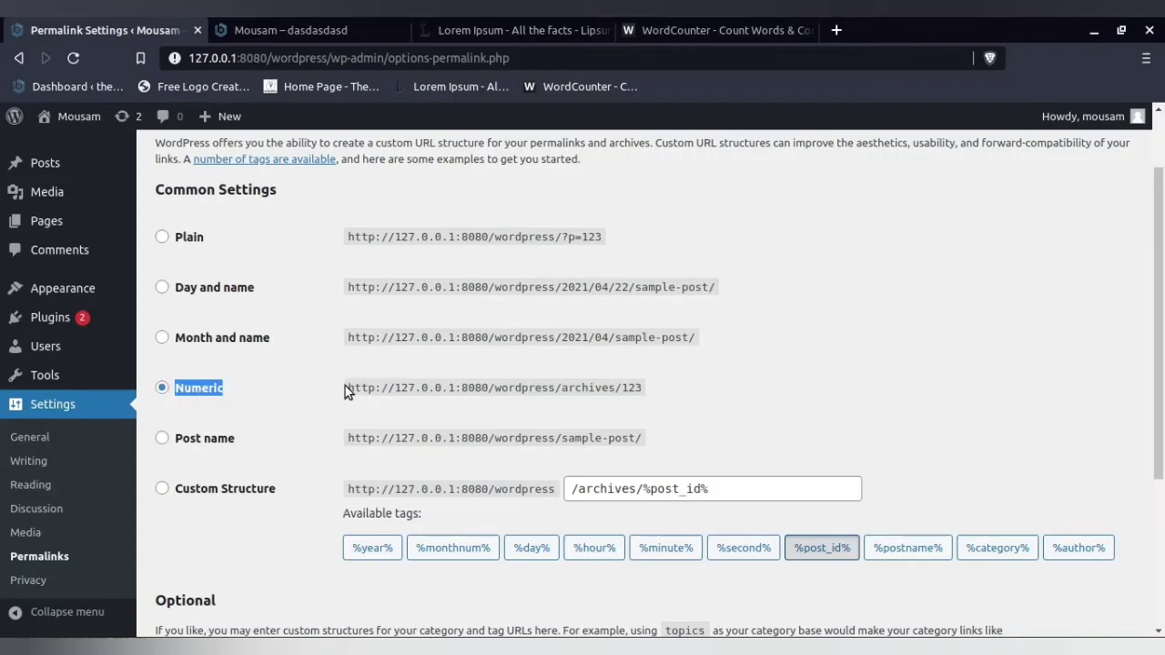
pyautogui.moveTo(348, 388); pyautogui.dragTo(655, 386)
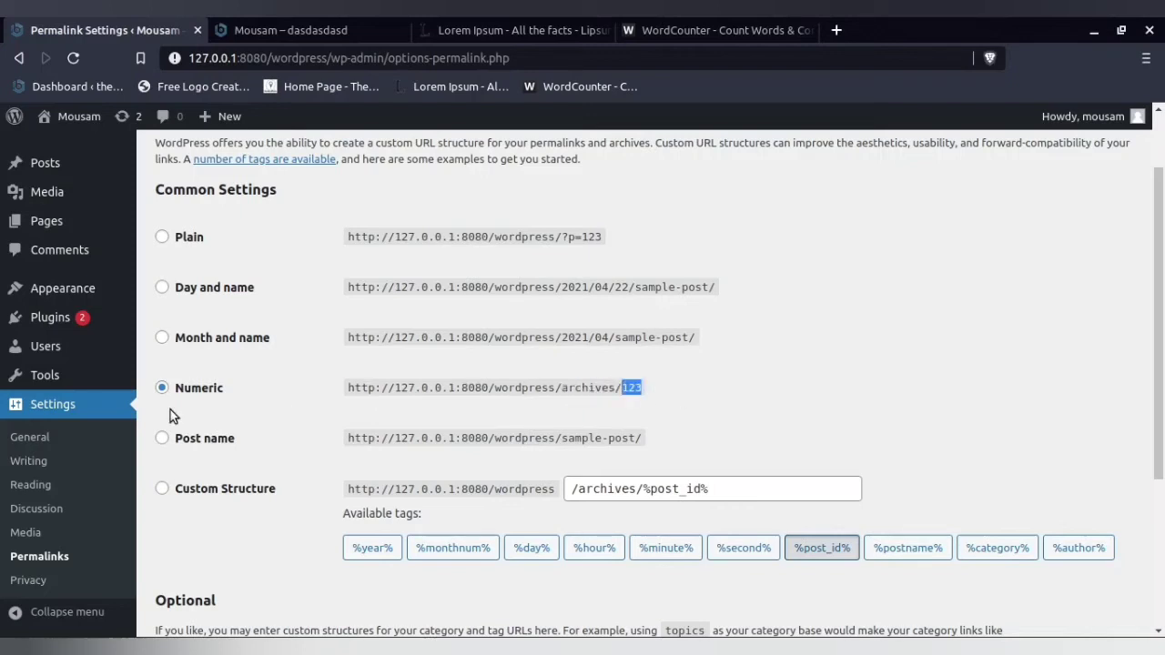
# - Switch the permalink structure from Numeric to Post name and save the changes
pyautogui.click(193, 444)
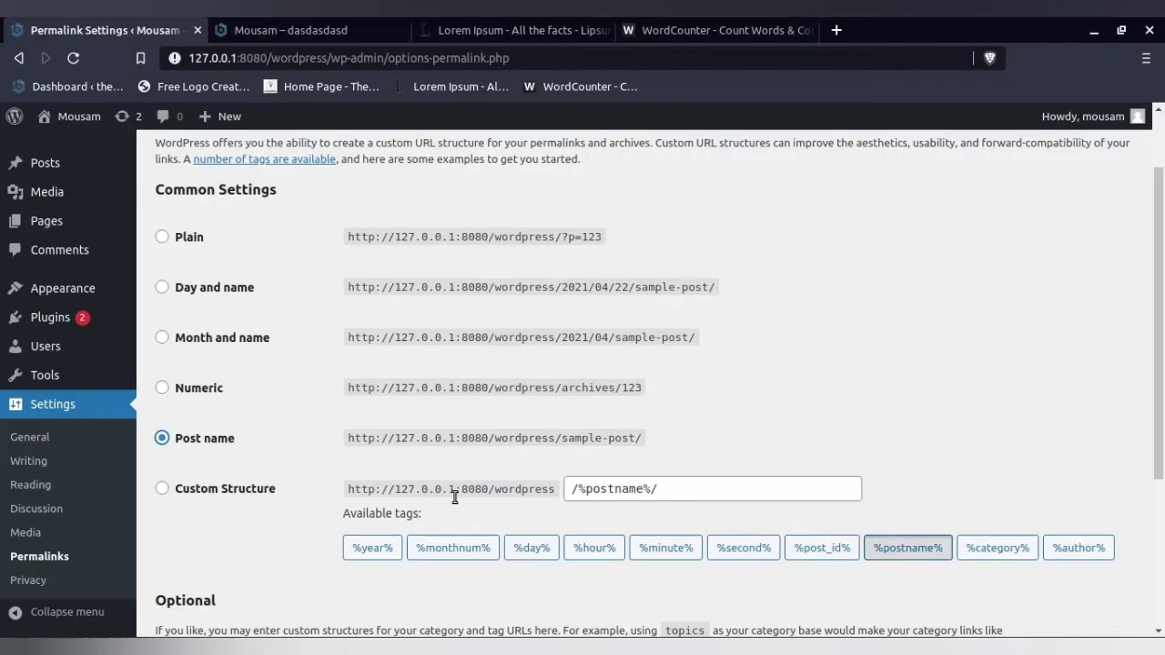
pyautogui.scroll(-5, 234, 564)
pyautogui.click(225, 550)
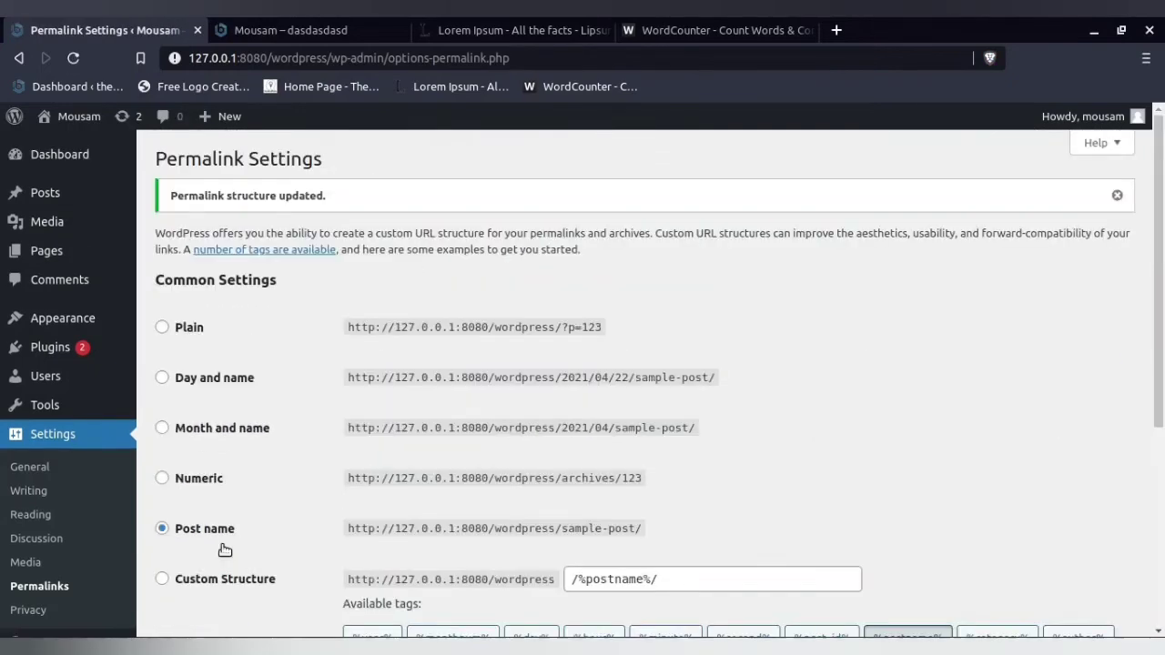
# - In the other browser, highlight the post-name part of the memory power article's URL and compare it with the full article title
pyautogui.click(262, 641)
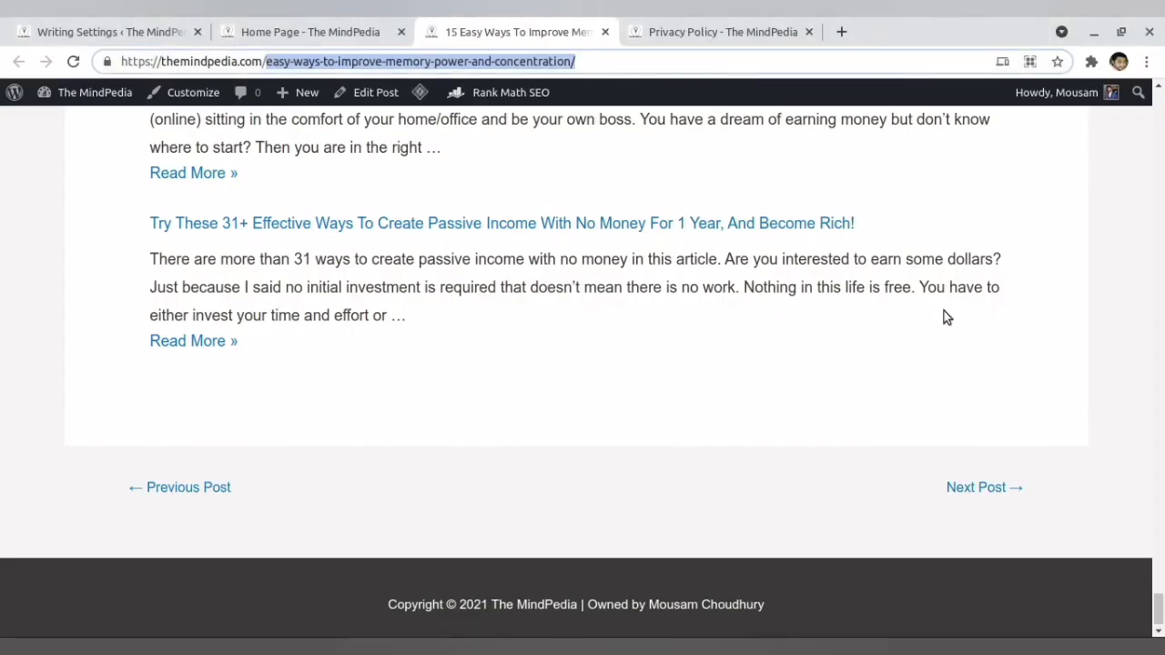
pyautogui.moveTo(1160, 608); pyautogui.dragTo(1160, 106)
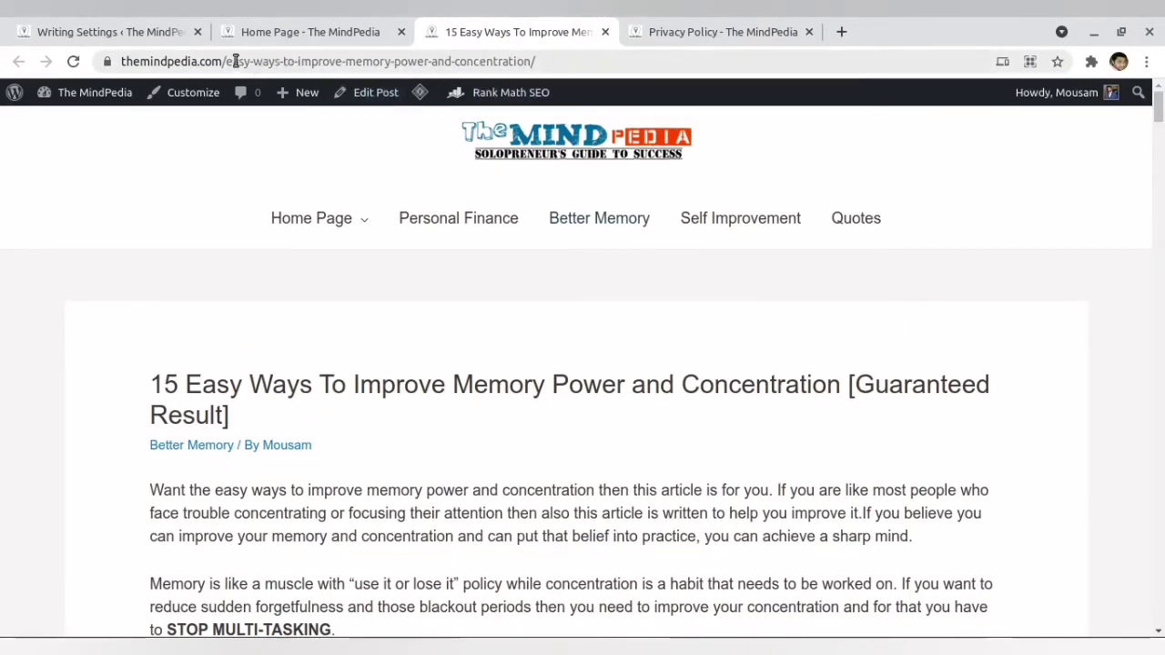
pyautogui.moveTo(230, 61); pyautogui.dragTo(567, 61)
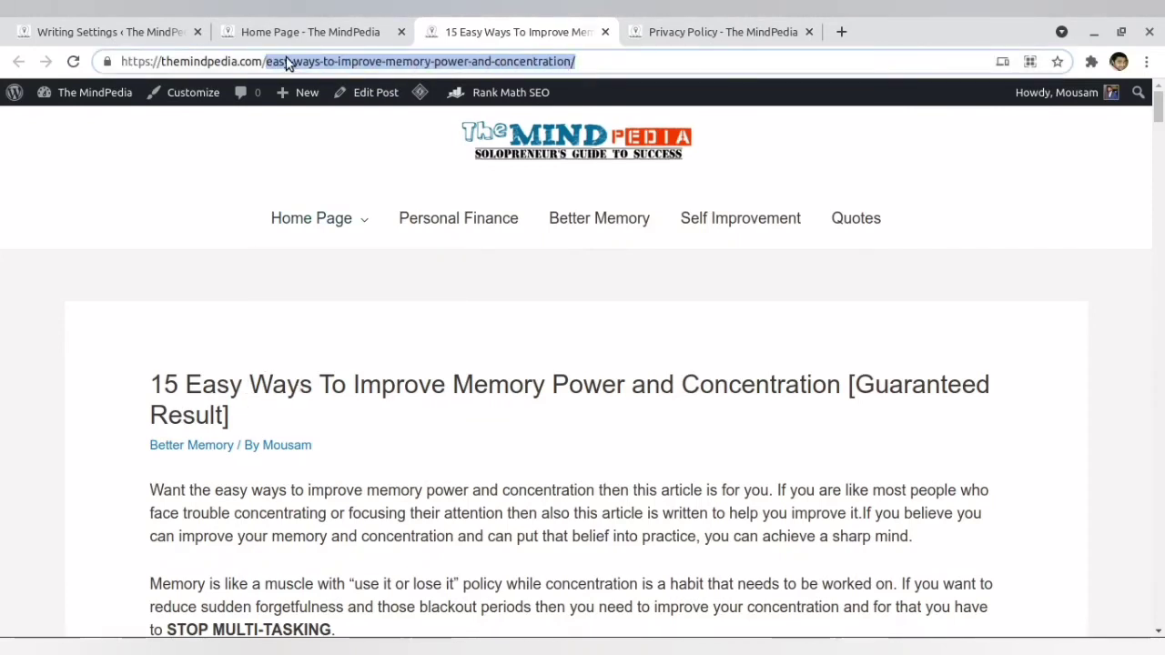
pyautogui.moveTo(156, 380); pyautogui.dragTo(230, 417)
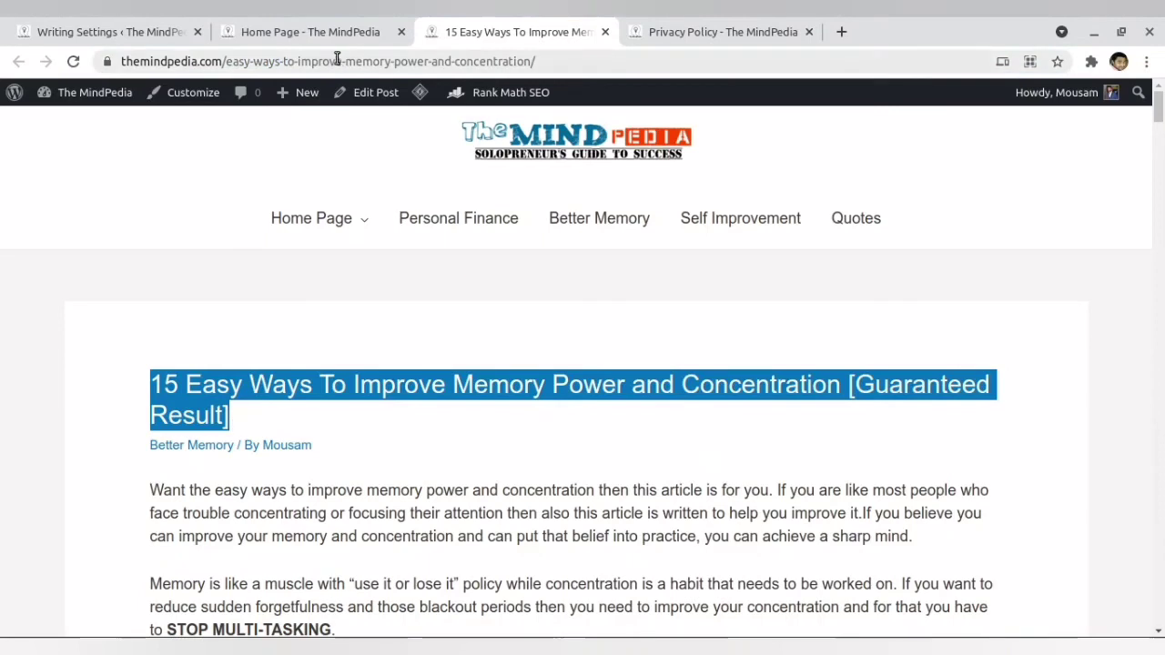
pyautogui.moveTo(230, 61); pyautogui.dragTo(533, 59)
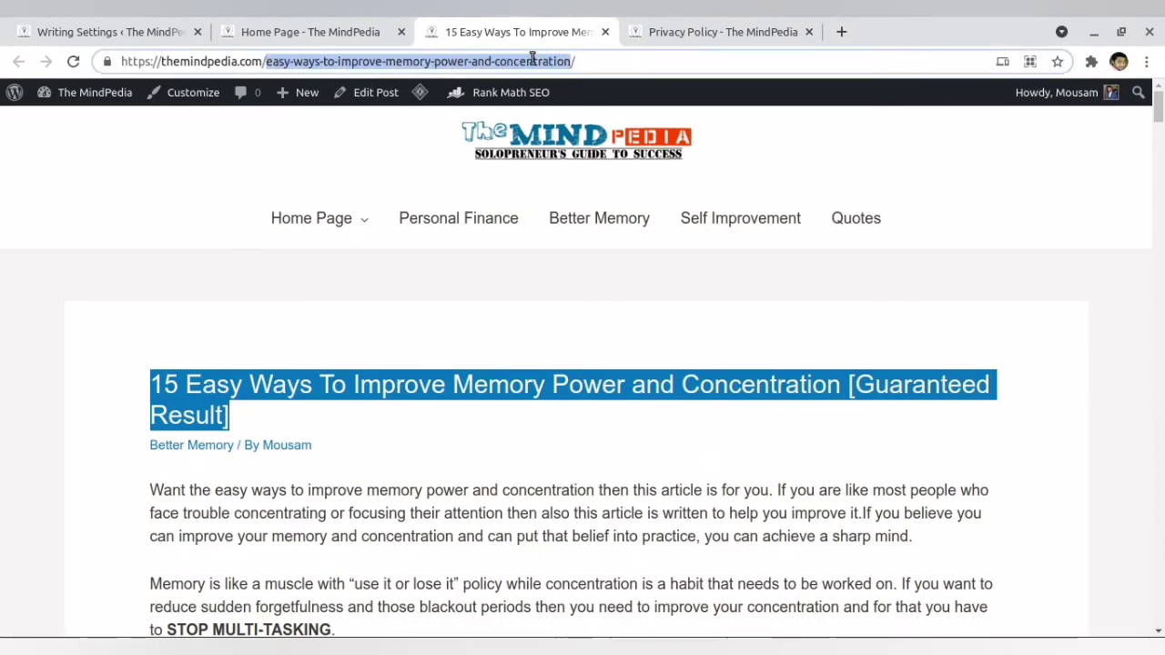
# - Highlight the number 15 in the title, the words "Easy Ways To Improve Memory Power and Concentration", and the matching part of the URL
pyautogui.click(444, 383)
pyautogui.moveTo(179, 383); pyautogui.dragTo(142, 383)
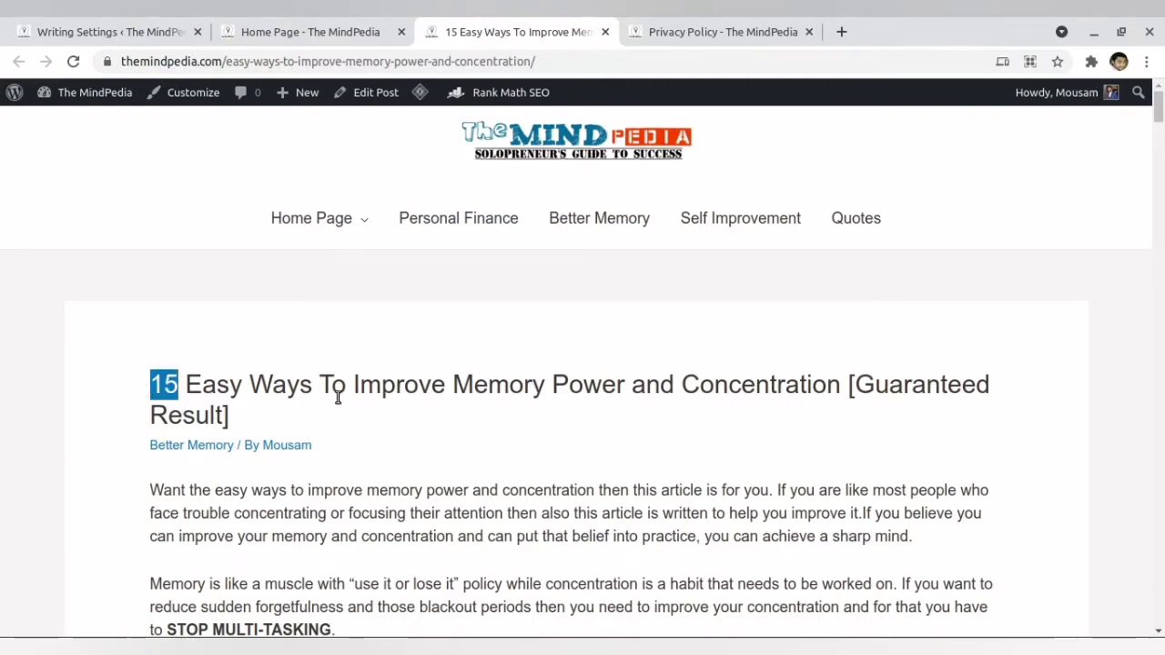
pyautogui.click(265, 61)
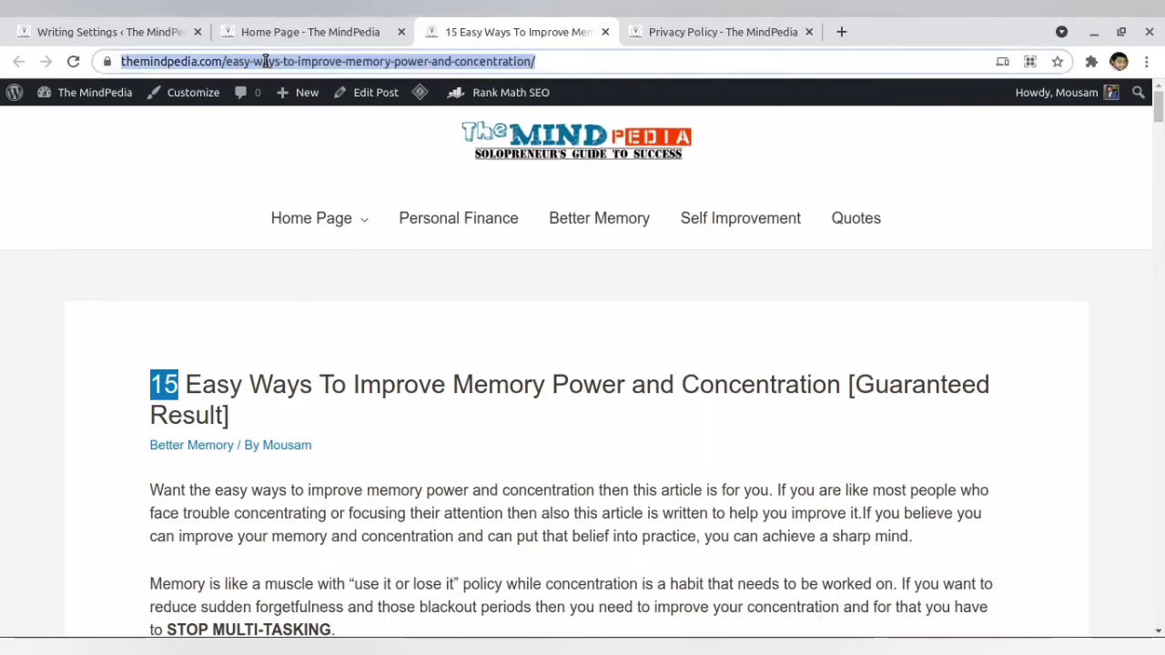
pyautogui.moveTo(356, 300)
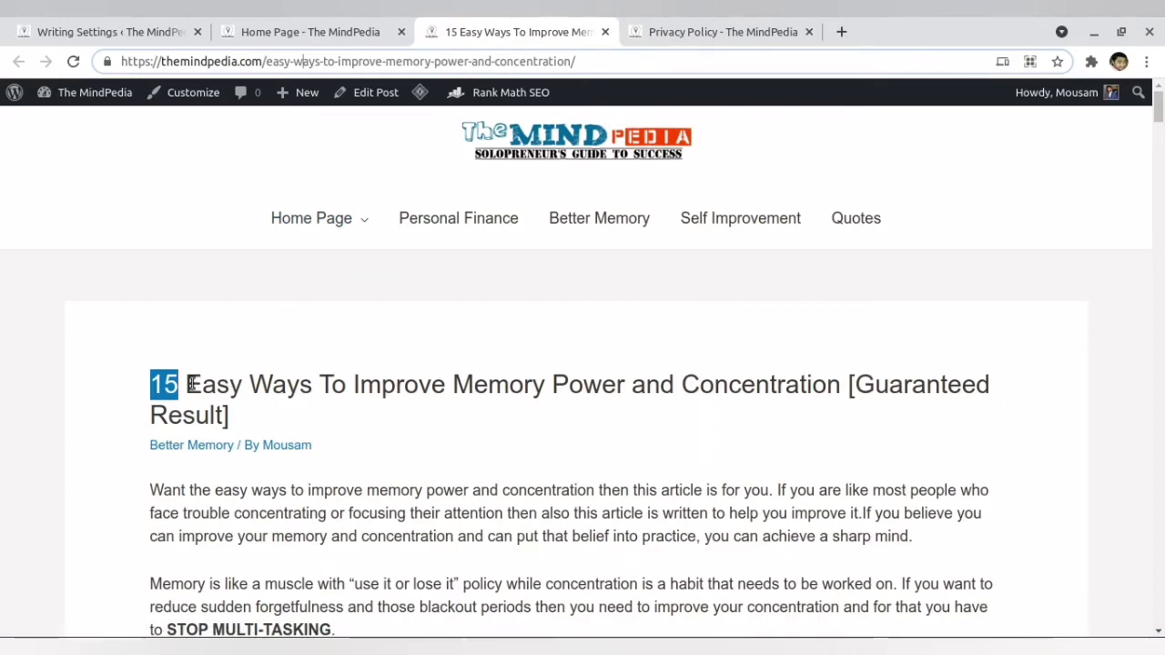
pyautogui.moveTo(184, 384); pyautogui.dragTo(840, 386)
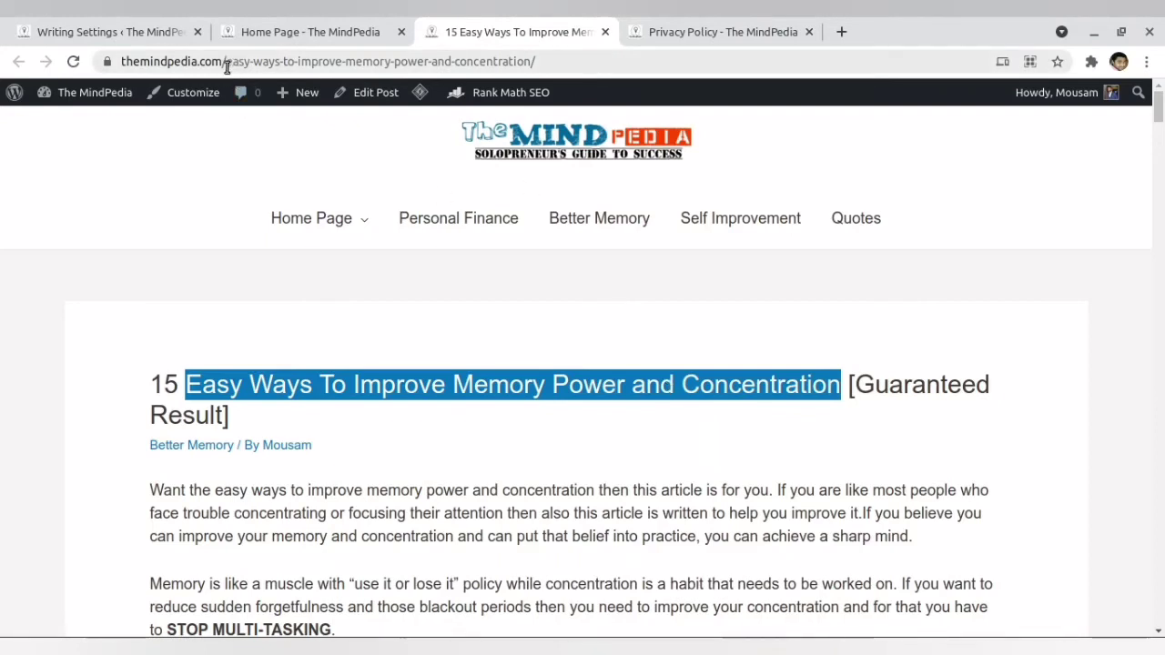
pyautogui.moveTo(227, 64); pyautogui.dragTo(537, 63)
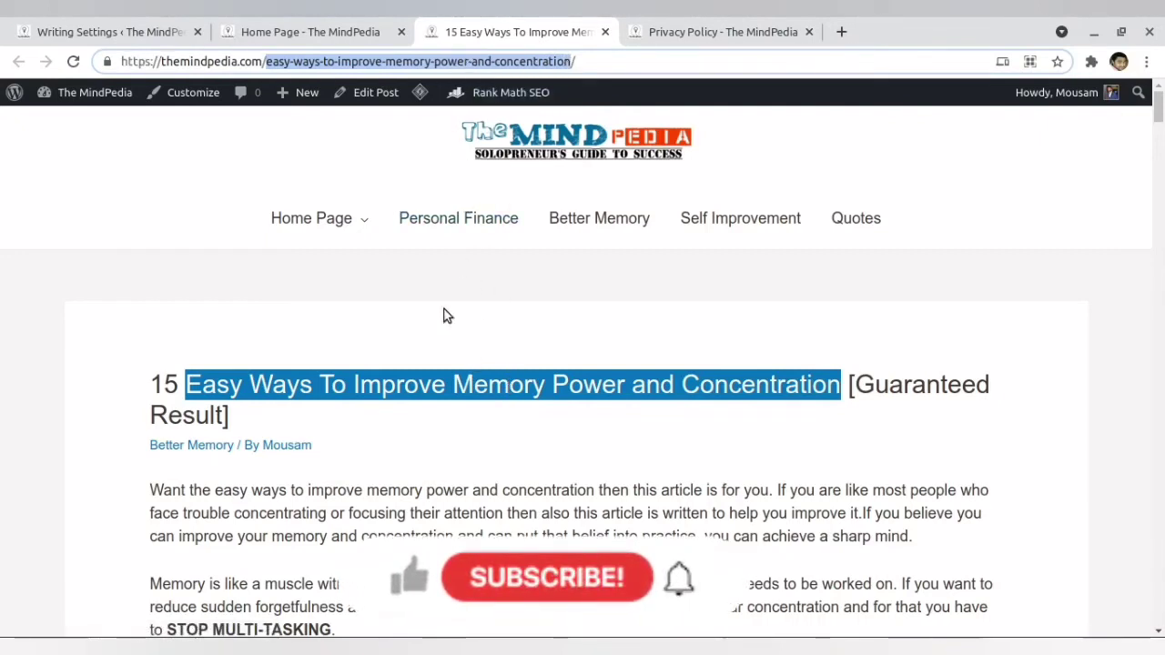
# - Return to the Permalink Settings in the local site's browser, choose the Post name structure and save the changes
pyautogui.moveTo(332, 647)
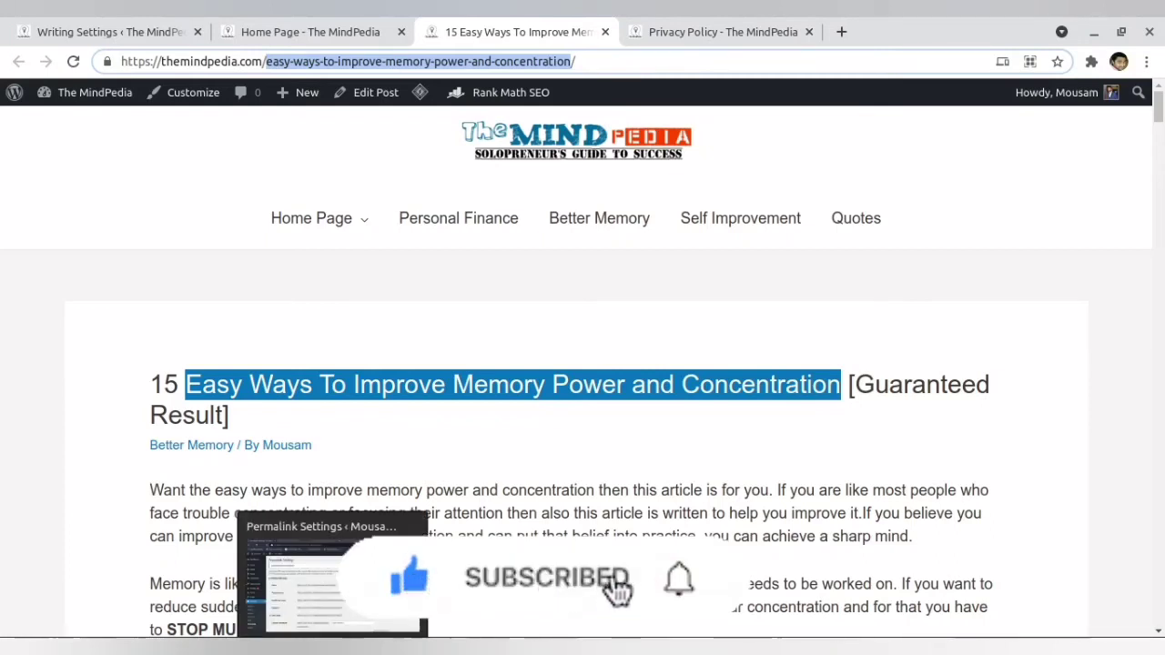
pyautogui.click(339, 605)
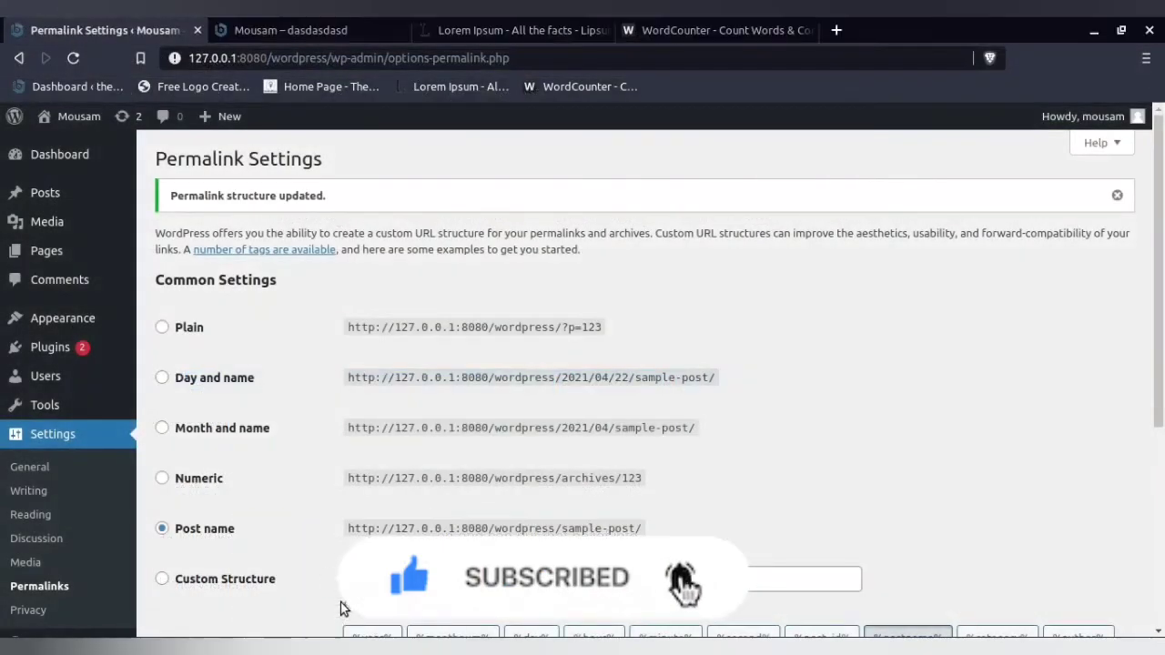
pyautogui.click(202, 529)
pyautogui.scroll(-5, 291, 461)
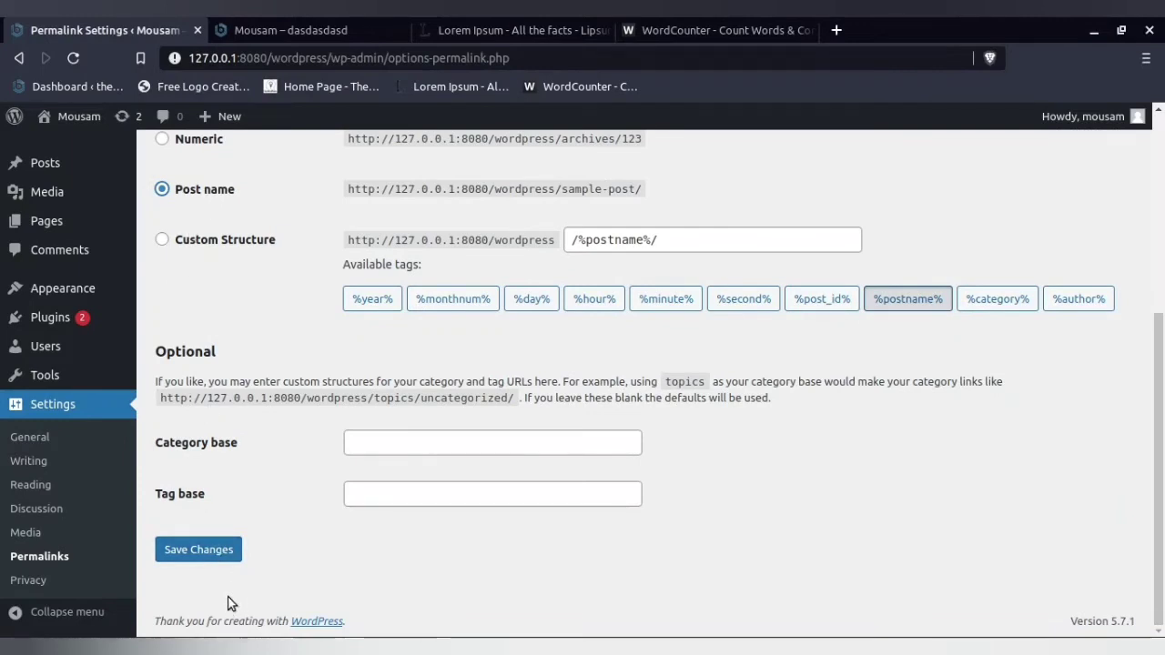
pyautogui.click(229, 552)
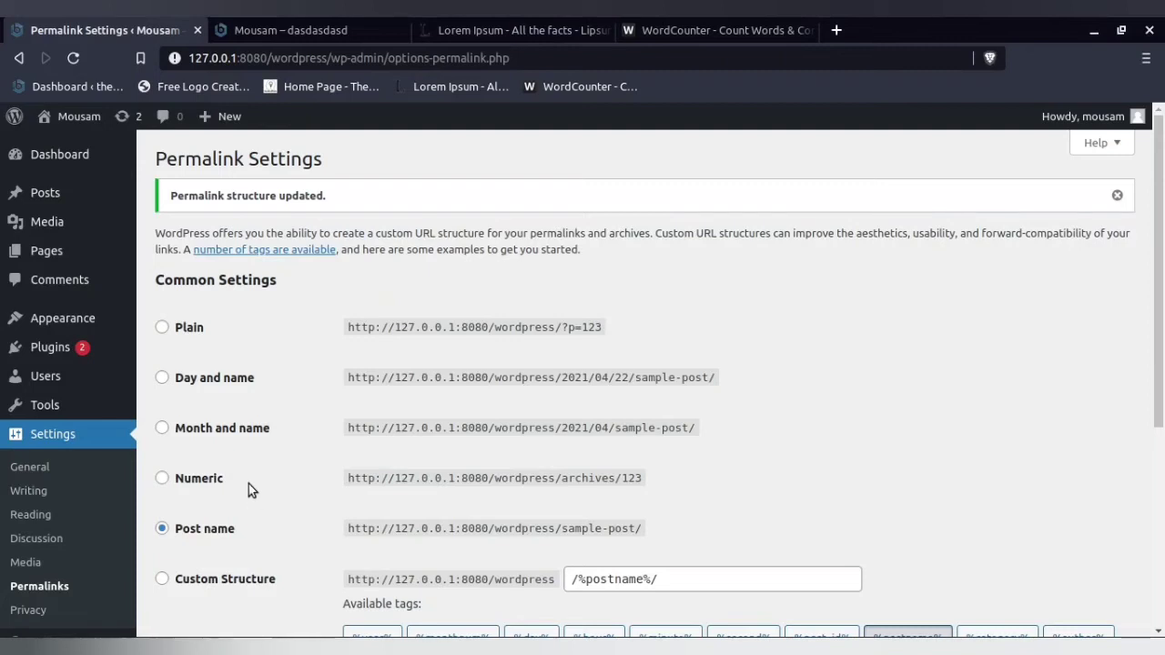
# - Open the Privacy Settings and highlight the option to create a new Privacy Policy page
pyautogui.scroll(-2, 260, 472)
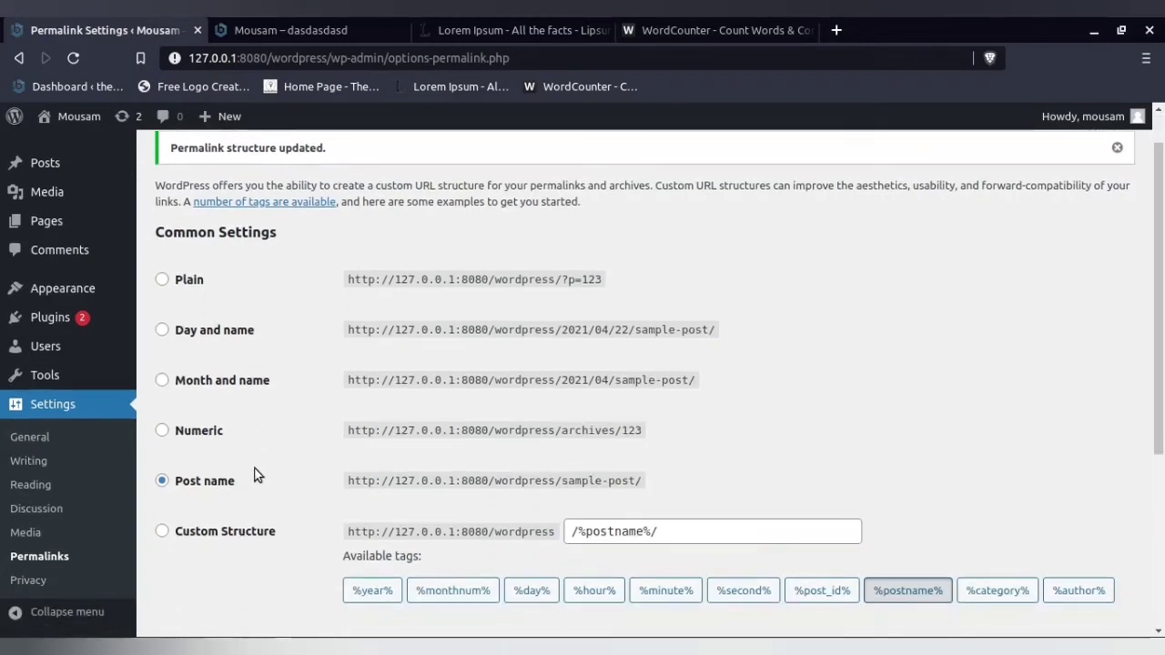
pyautogui.click(40, 582)
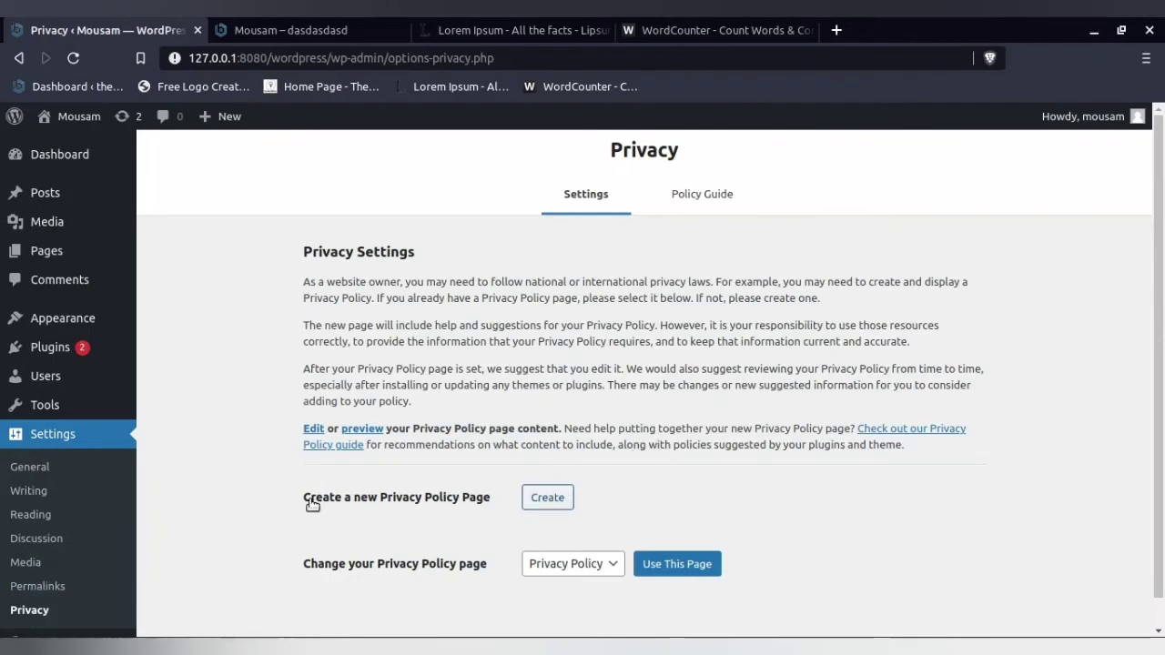
pyautogui.moveTo(310, 503); pyautogui.dragTo(468, 501)
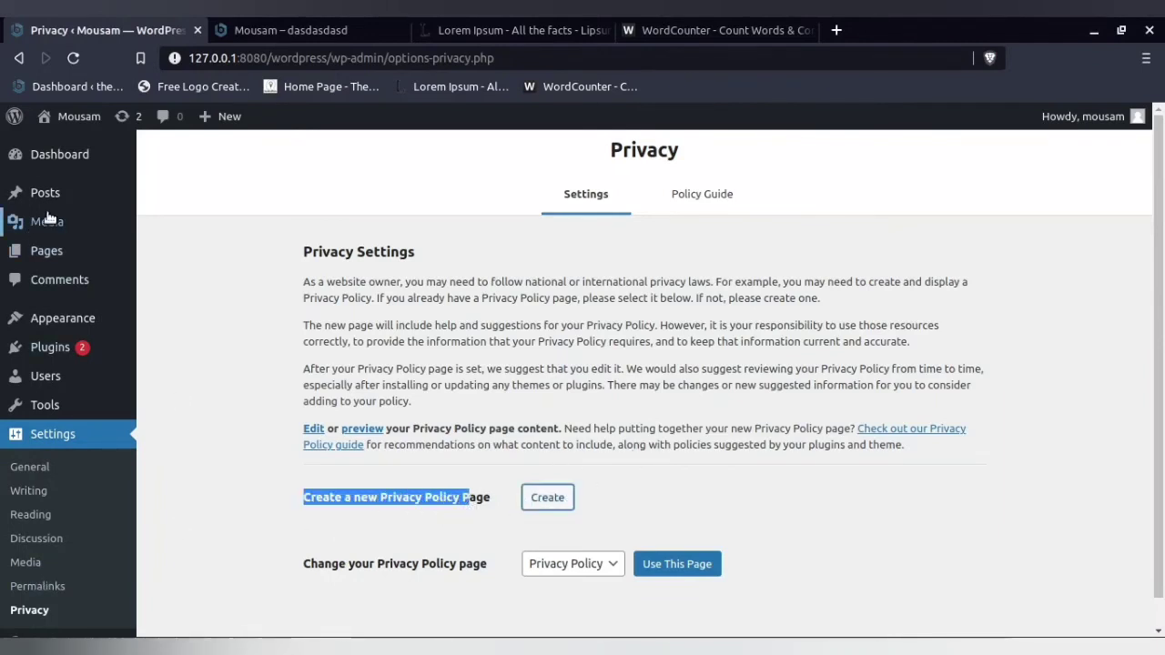
# - Open the list of all pages and preview the draft Privacy Policy page
pyautogui.moveTo(50, 250)
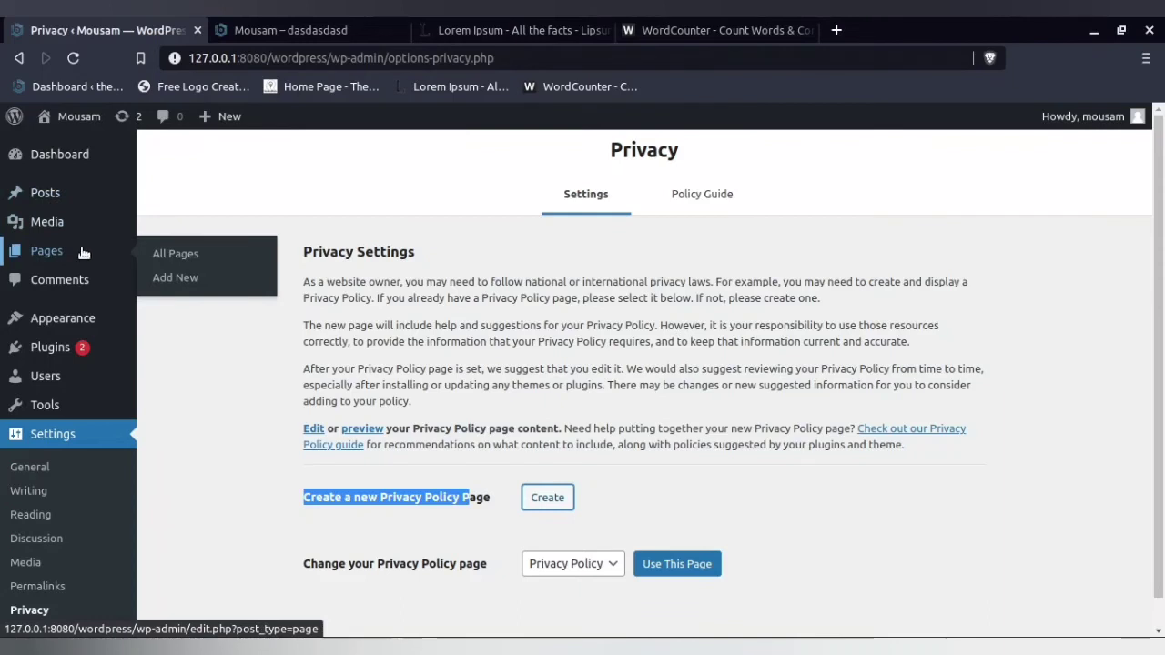
pyautogui.click(181, 255)
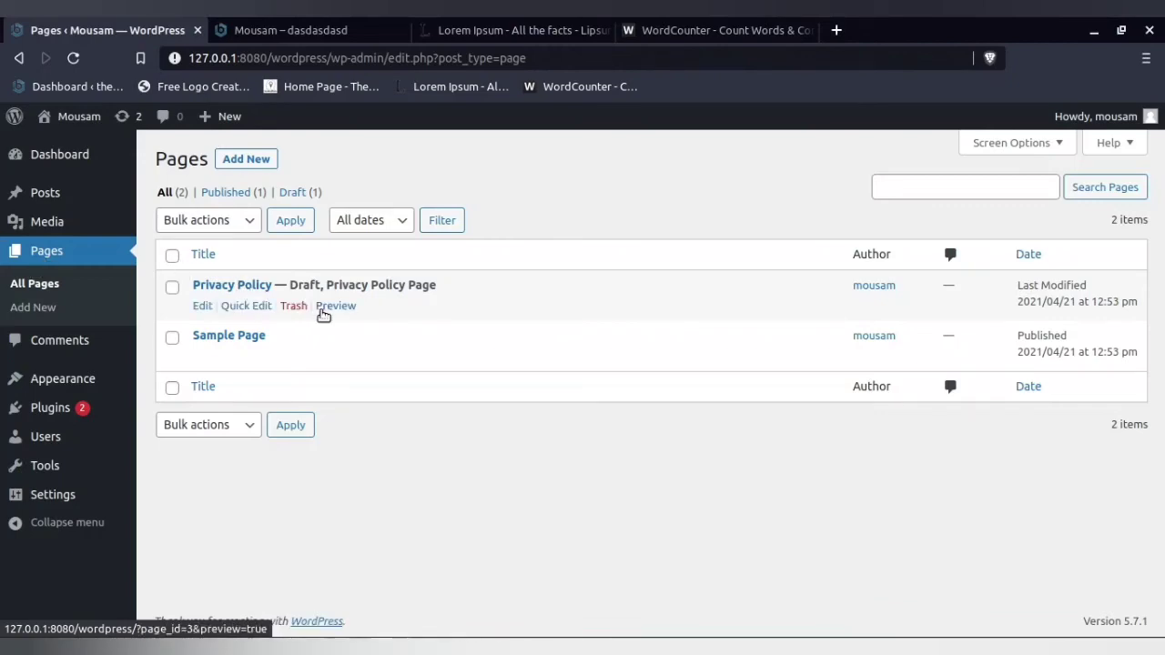
pyautogui.click(343, 307)
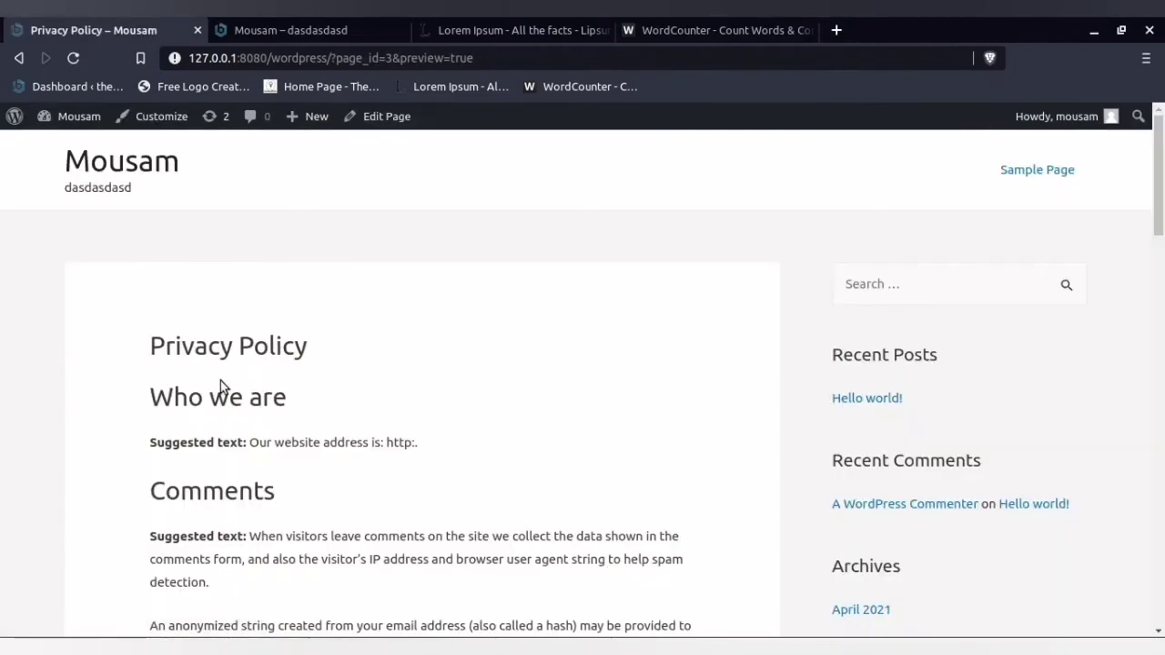
pyautogui.scroll(-5, 221, 380)
pyautogui.scroll(3, 247, 330)
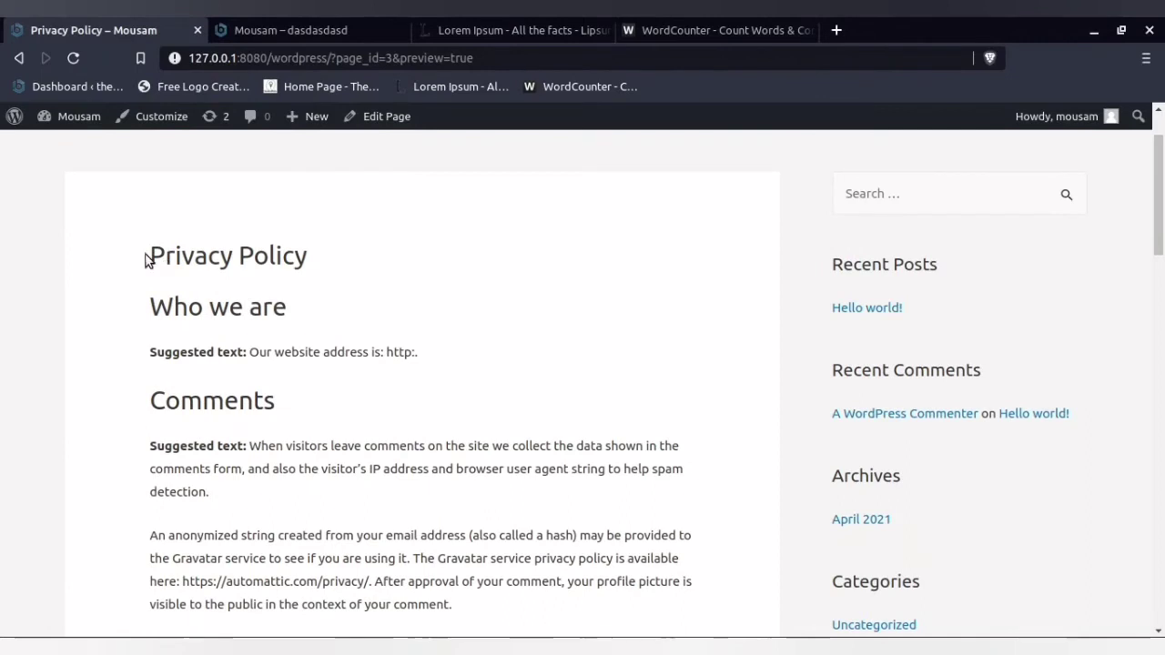
# - Highlight the draft policy's opening sections and its website address placeholder, and read through the remaining suggested text
pyautogui.moveTo(144, 259); pyautogui.dragTo(458, 564)
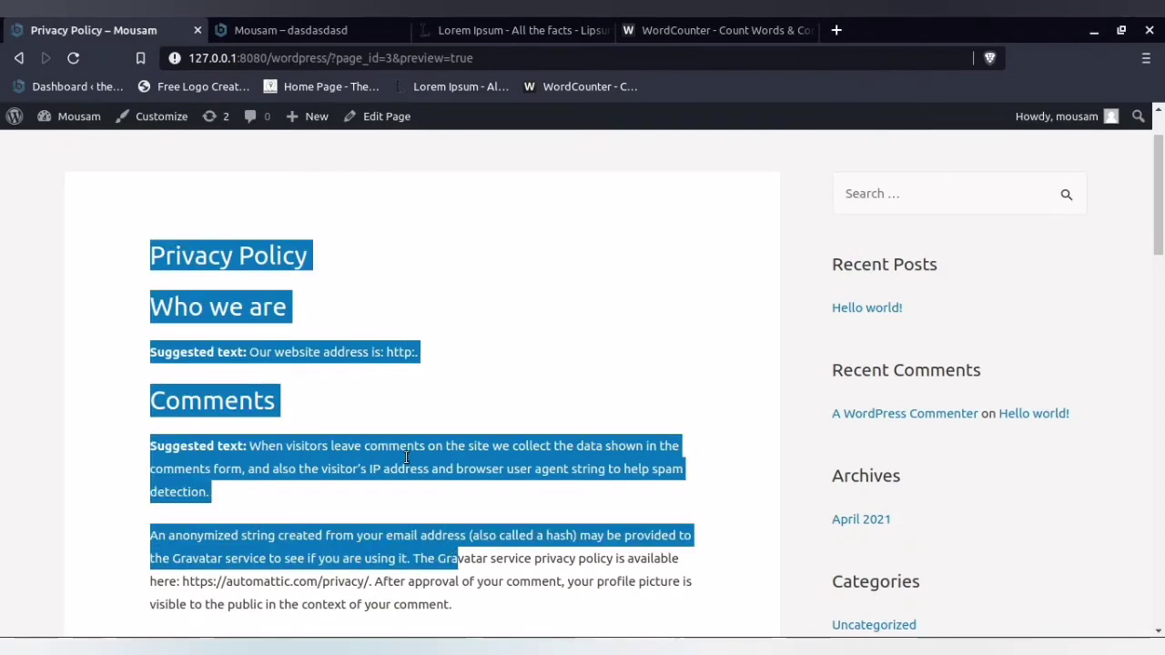
pyautogui.click(397, 358)
pyautogui.moveTo(387, 351); pyautogui.dragTo(598, 347)
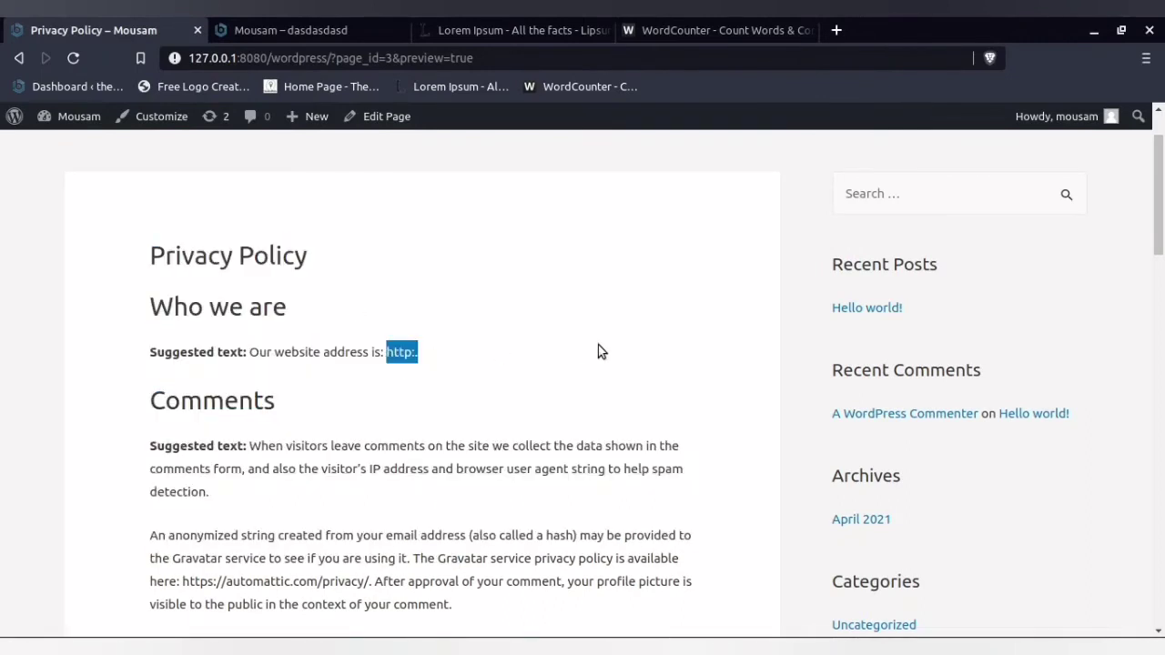
pyautogui.scroll(-10, 334, 398)
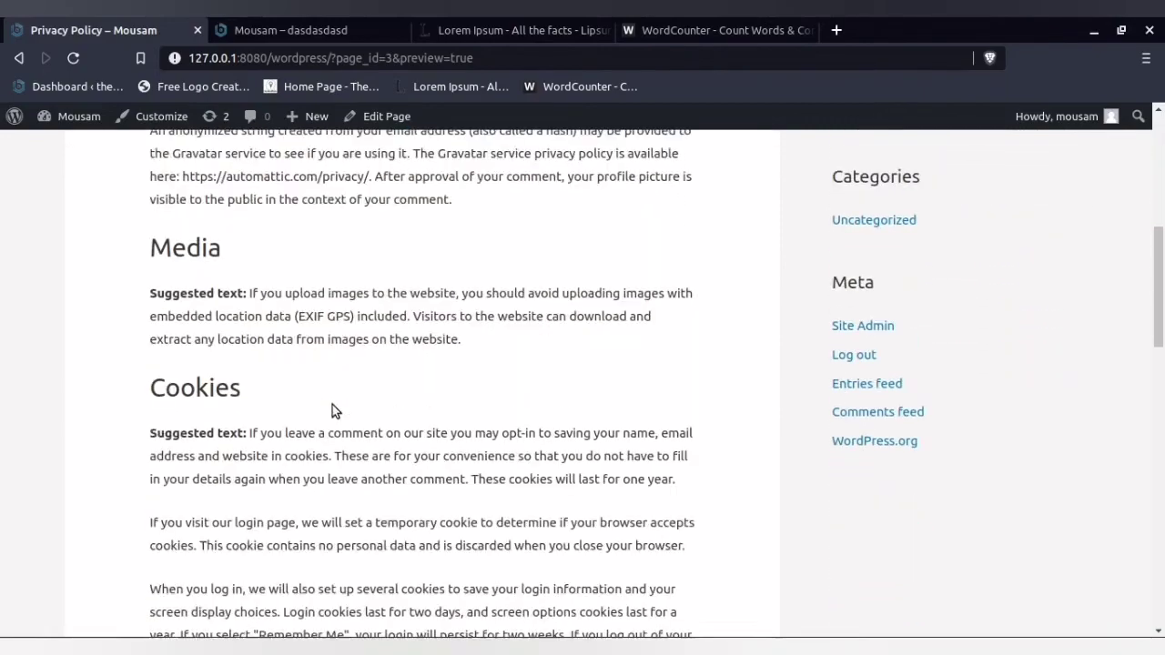
pyautogui.scroll(-6, 332, 421)
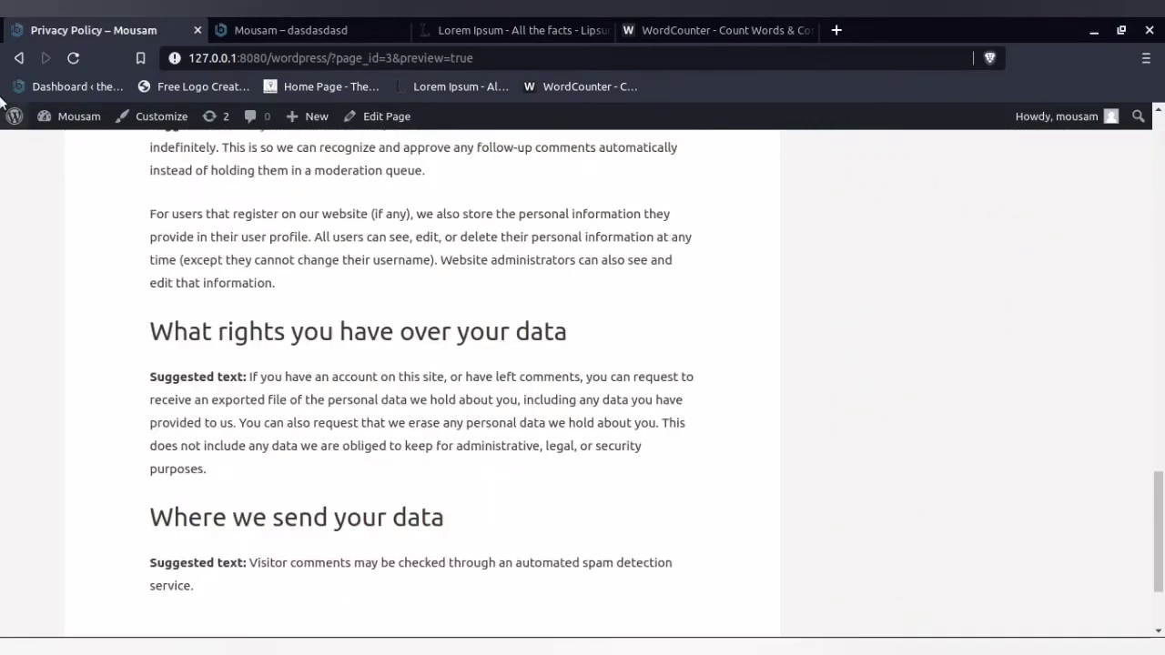
pyautogui.scroll(-3, 216, 306)
pyautogui.scroll(3, 216, 306)
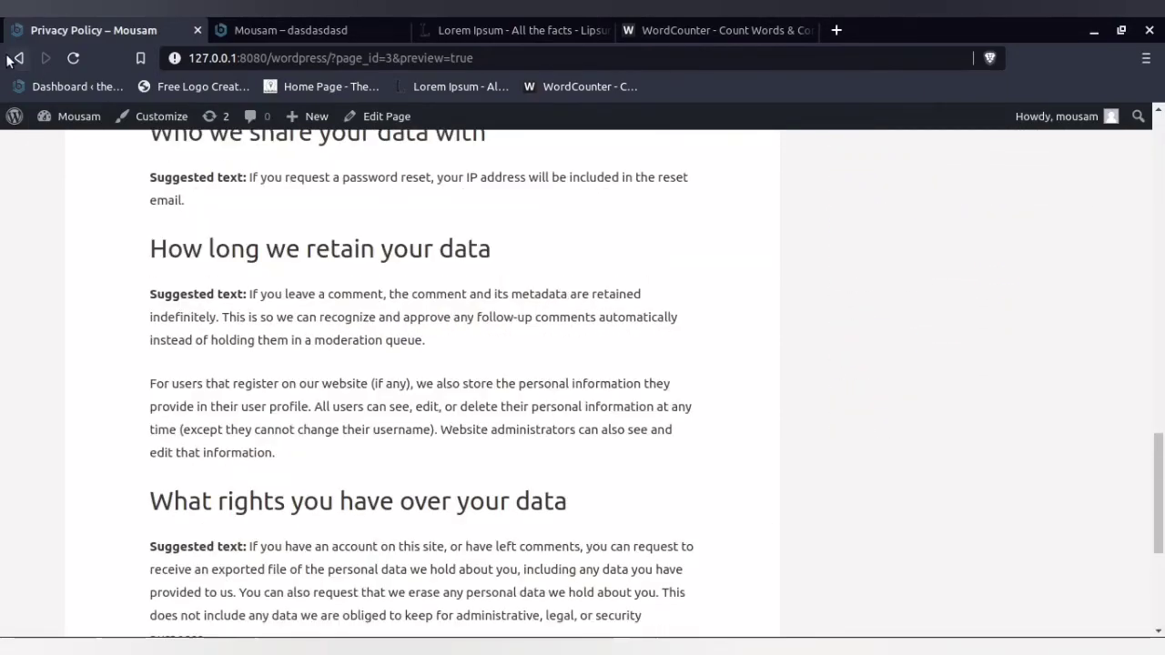
# - Leave the Privacy Policy preview and reopen the Privacy Settings
pyautogui.click(18, 57)
pyautogui.moveTo(254, 648)
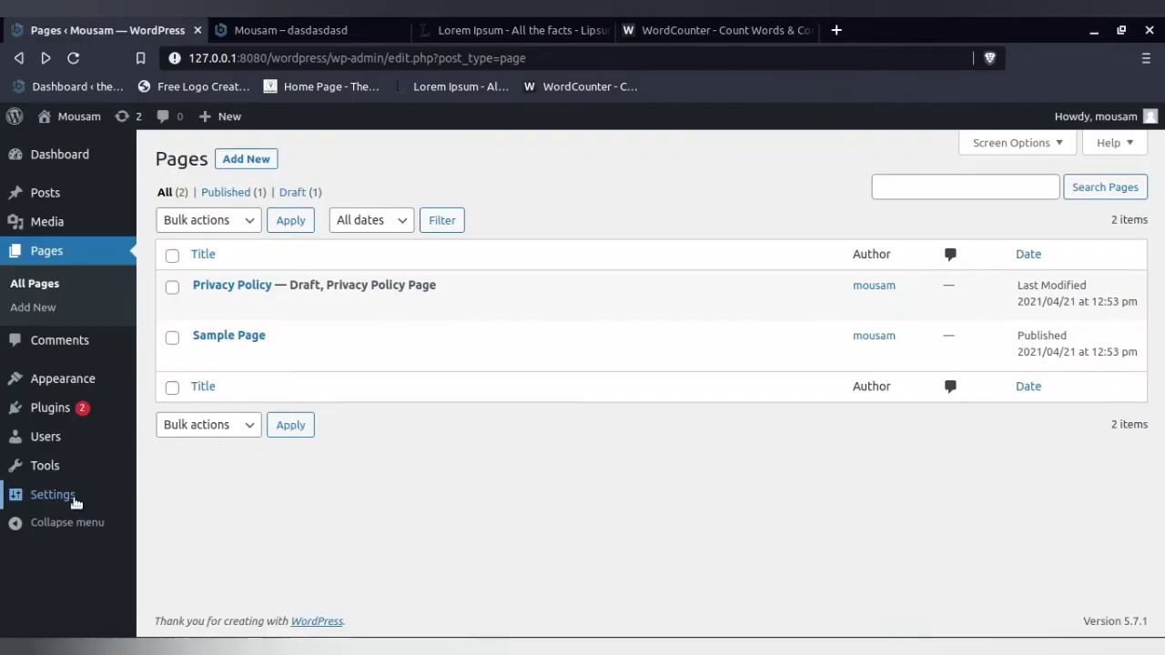
pyautogui.moveTo(72, 494)
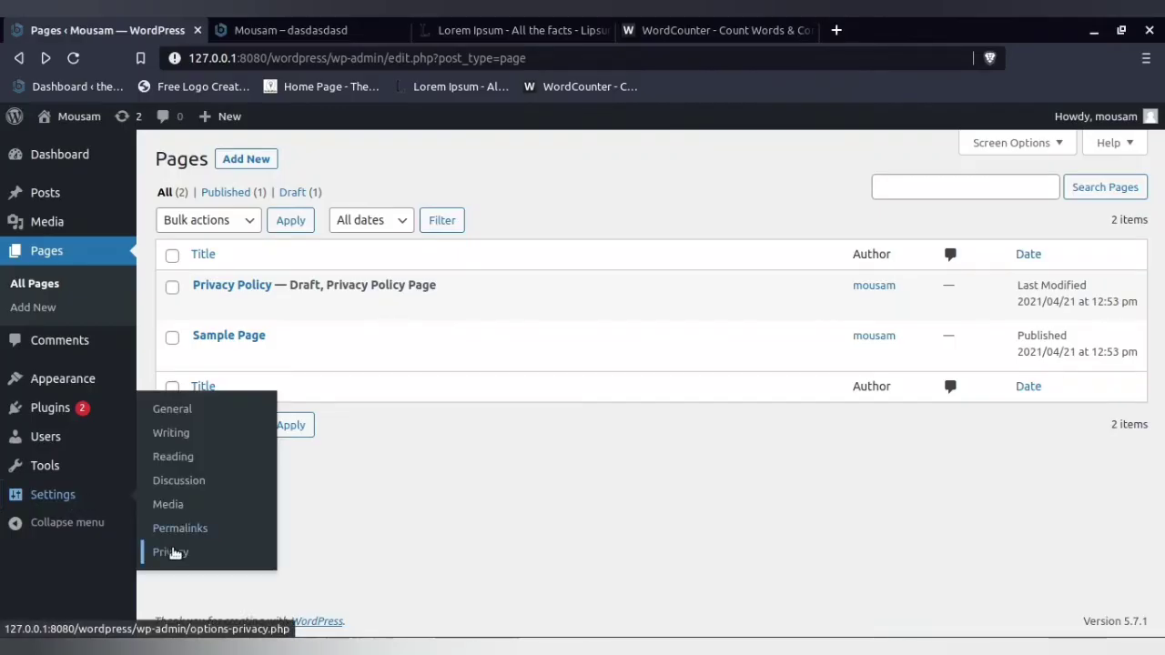
pyautogui.click(171, 554)
# - In the other browser, show The MindPedia's Privacy Policy page and highlight its introductory paragraphs
pyautogui.moveTo(254, 648)
pyautogui.click(273, 546)
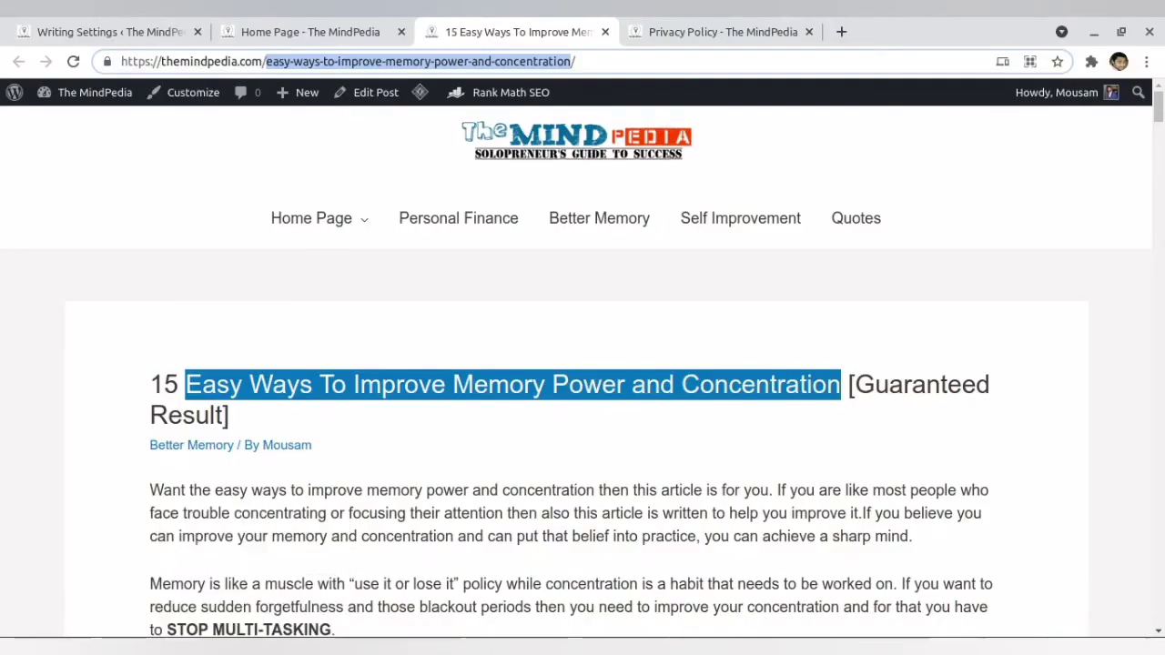
pyautogui.click(741, 27)
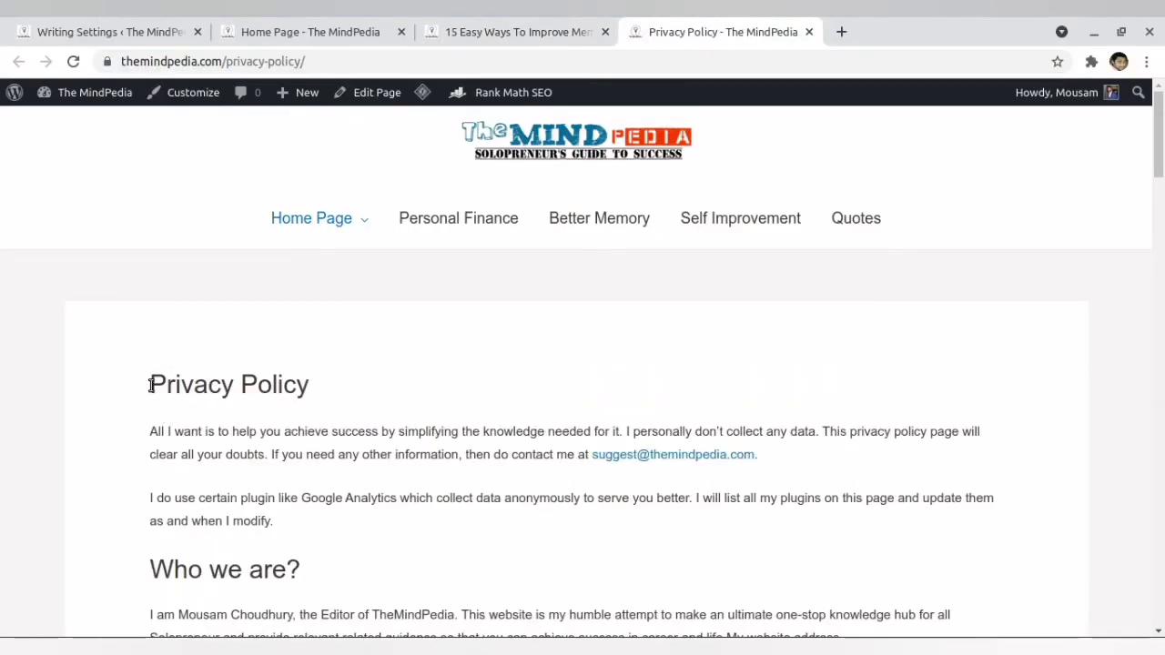
pyautogui.moveTo(148, 433); pyautogui.dragTo(805, 497)
pyautogui.scroll(-4, 804, 504)
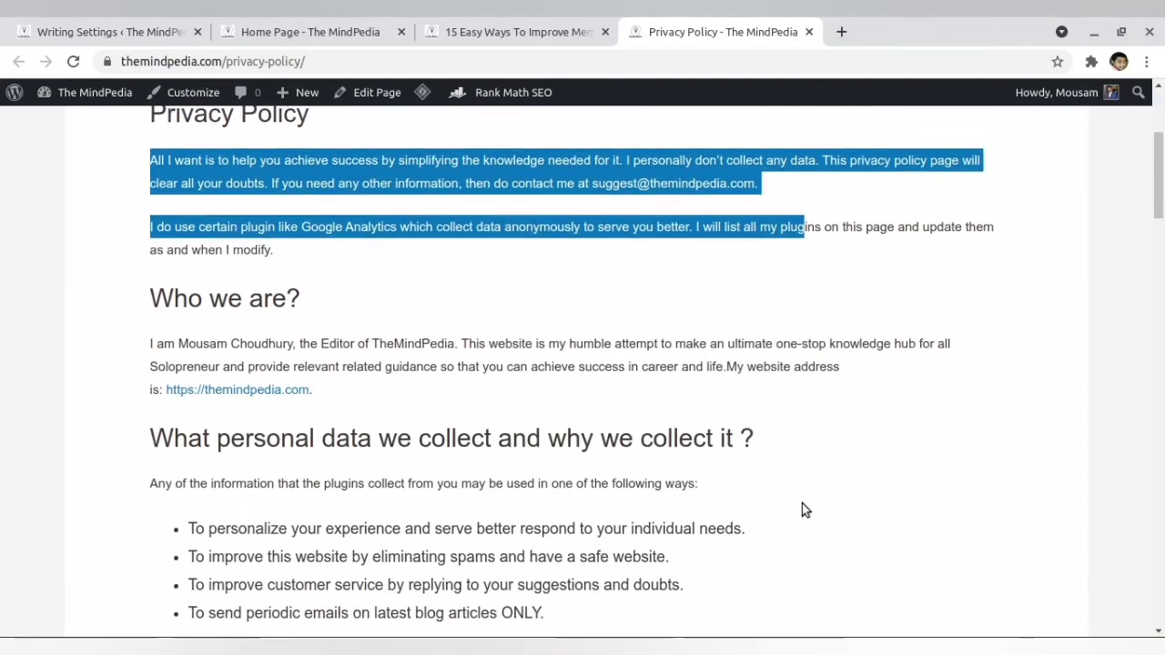
# - Highlight the bulleted list of ways collected information may be used, under the section on personal data collection
pyautogui.click(801, 504)
pyautogui.scroll(-3, 800, 492)
pyautogui.moveTo(189, 393); pyautogui.dragTo(657, 496)
pyautogui.scroll(-4, 655, 491)
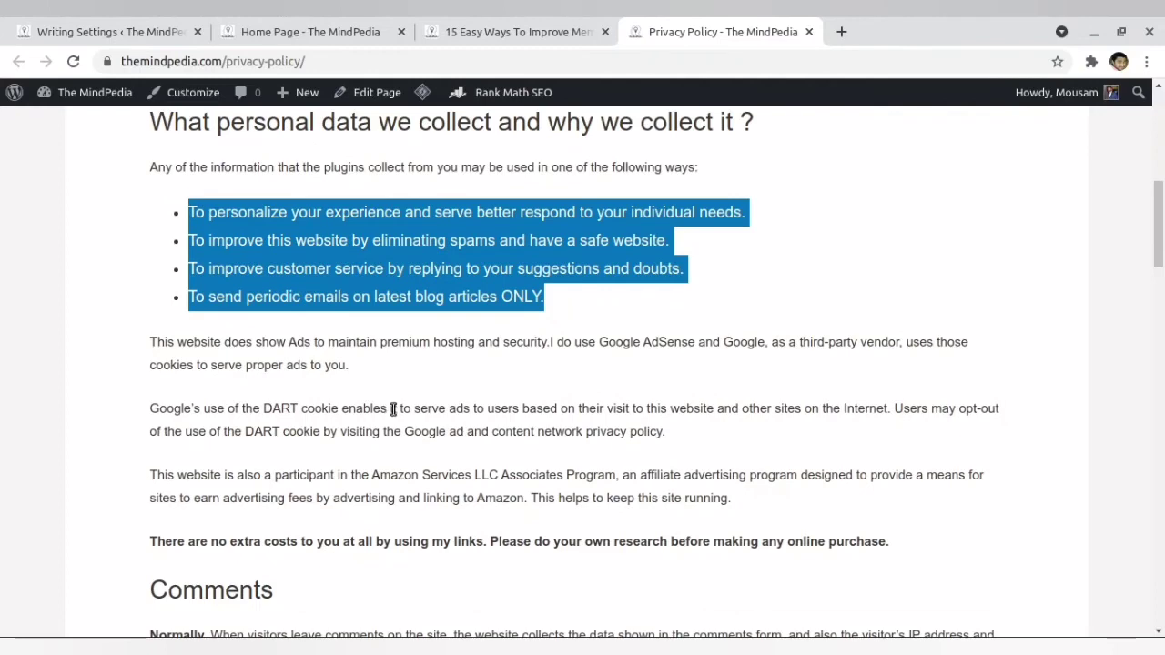
# - Highlight the Amazon Services LLC Associates Program paragraph and the no-extra-costs statement, and view the Comments and Media sections
pyautogui.scroll(-2, 392, 411)
pyautogui.moveTo(151, 390); pyautogui.dragTo(631, 479)
pyautogui.scroll(-3, 631, 478)
pyautogui.scroll(-3, 634, 485)
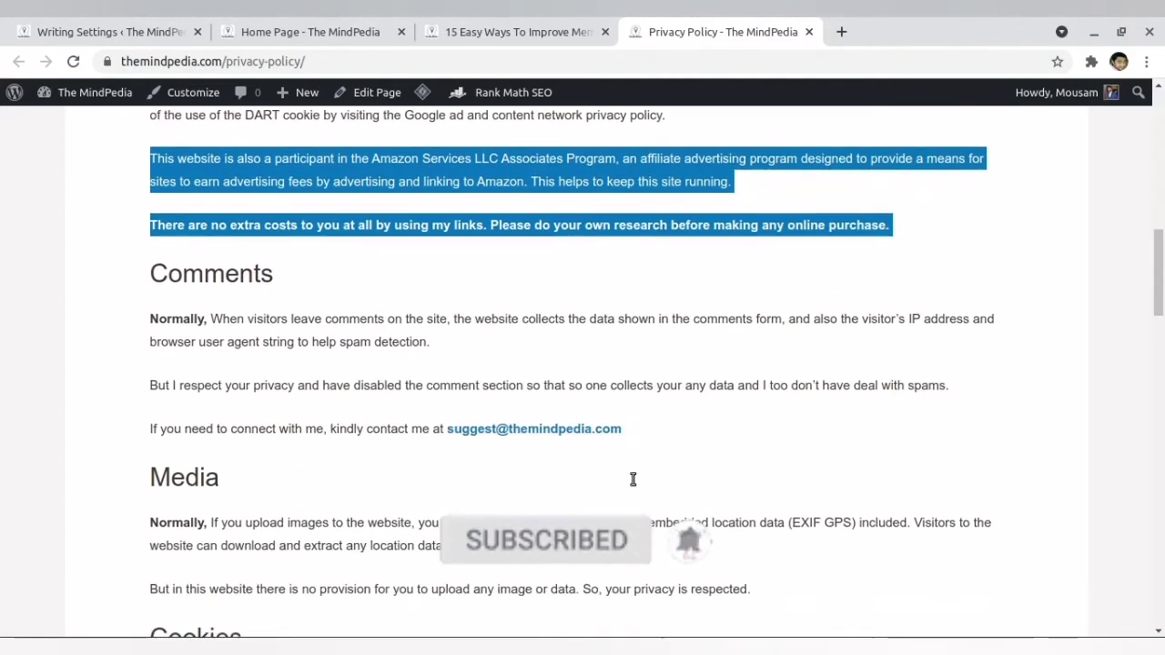
# - Return to the beginning of the privacy policy and view the local site's Privacy Settings in the other browser
pyautogui.scroll(2, 634, 483)
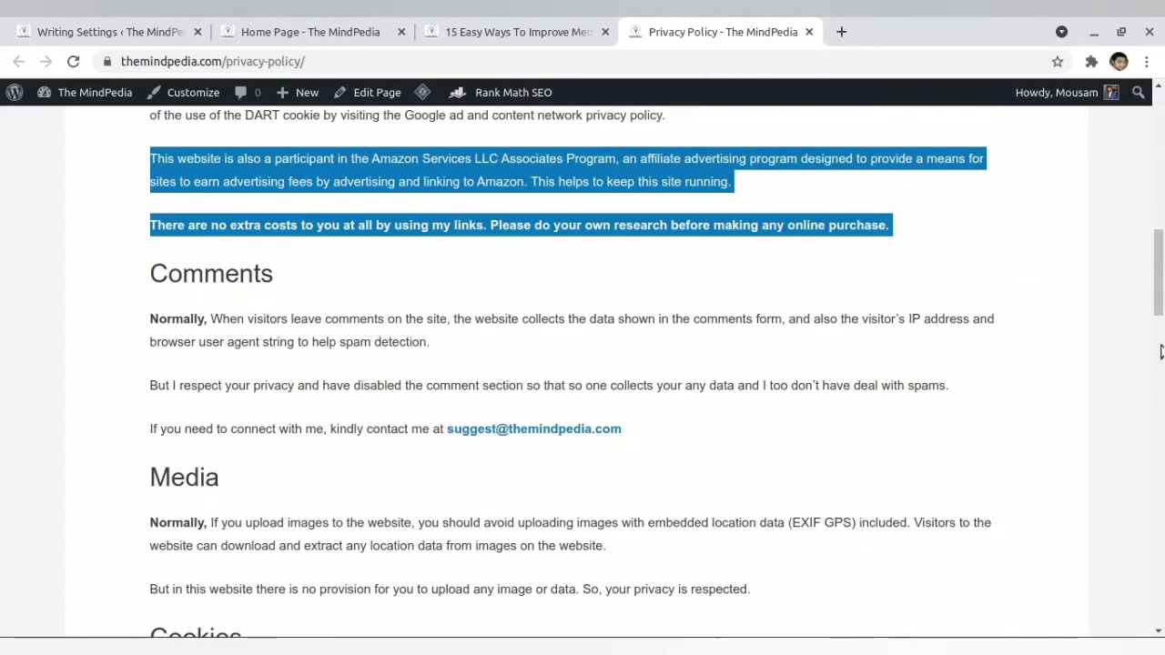
pyautogui.scroll(10, 637, 483)
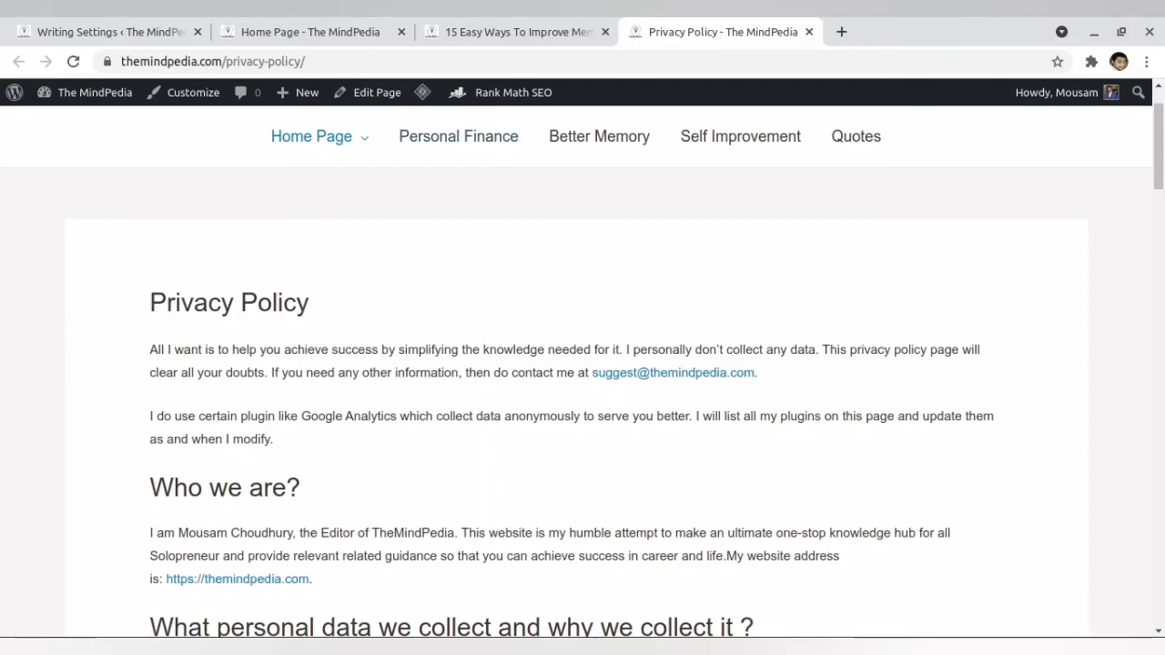
pyautogui.click(425, 648)
pyautogui.scroll(-1, 367, 407)
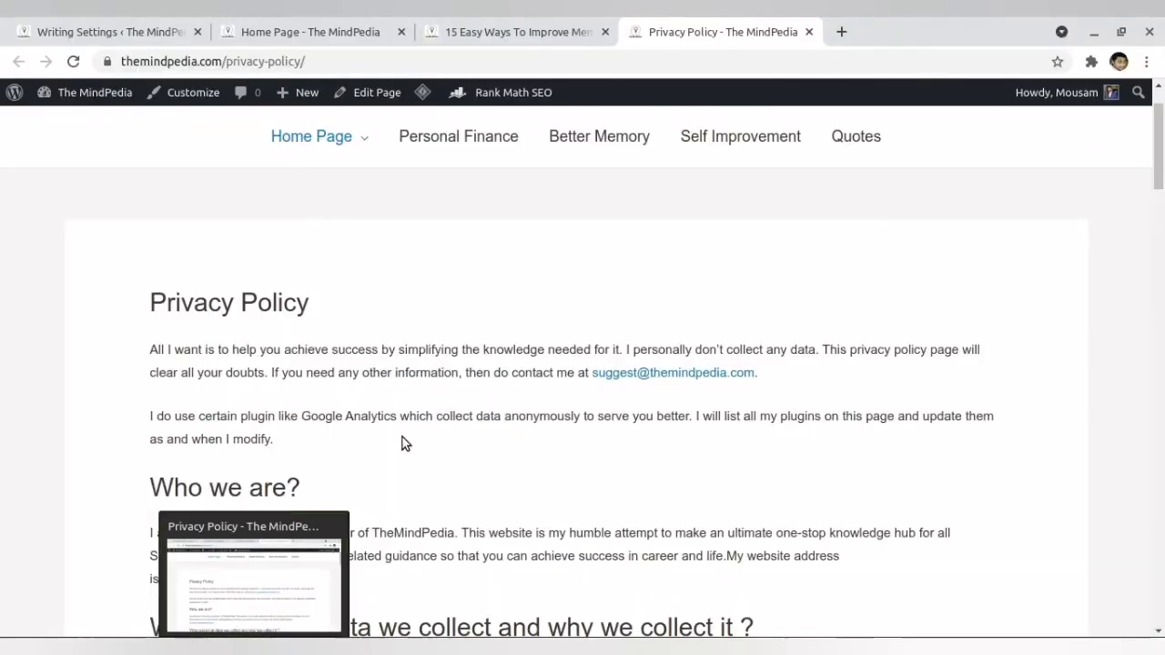
# - Look through the live site's privacy policy down to the Theme Name line and the Plugins list near its end
pyautogui.scroll(-15, 401, 442)
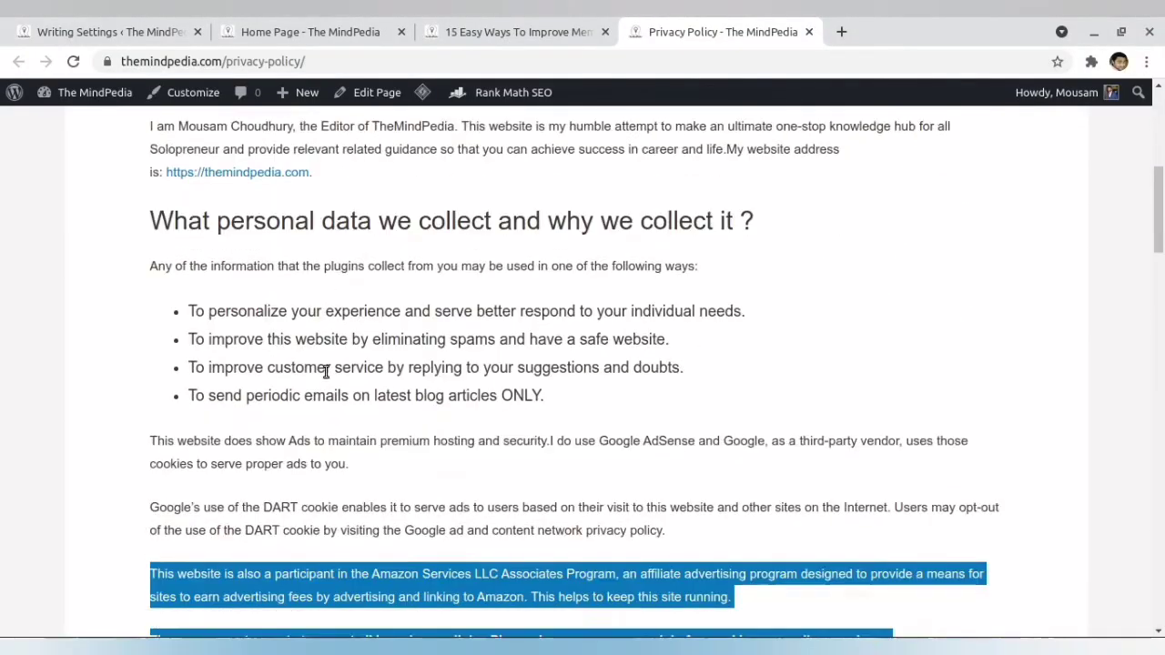
pyautogui.scroll(-18, 327, 380)
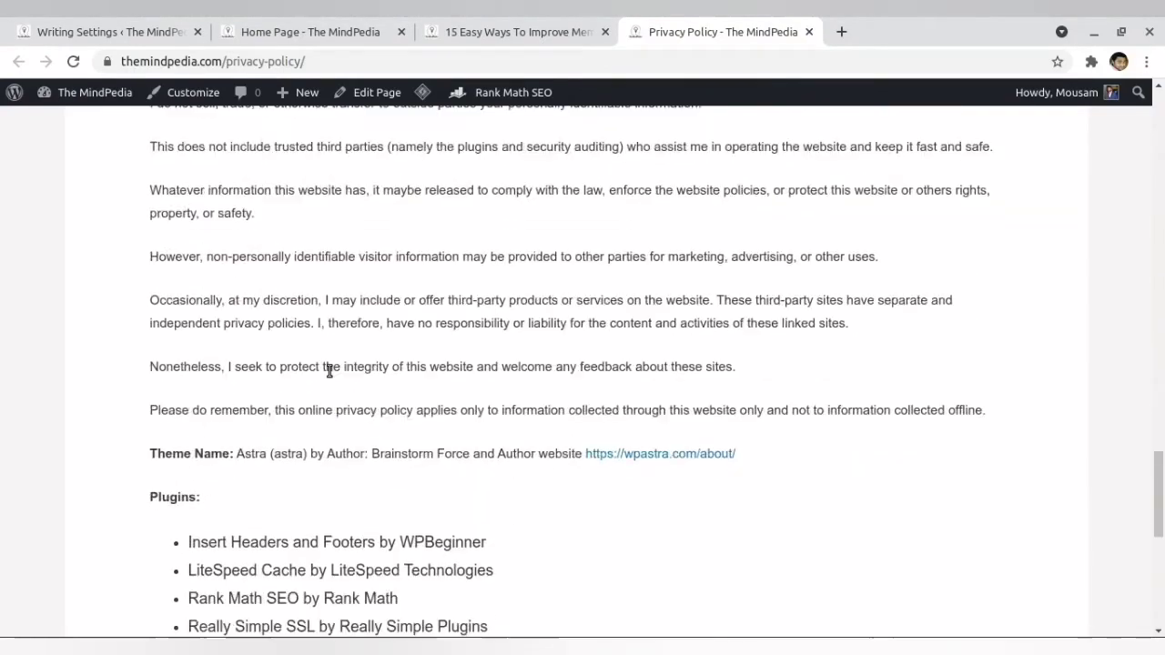
pyautogui.scroll(-4, 325, 366)
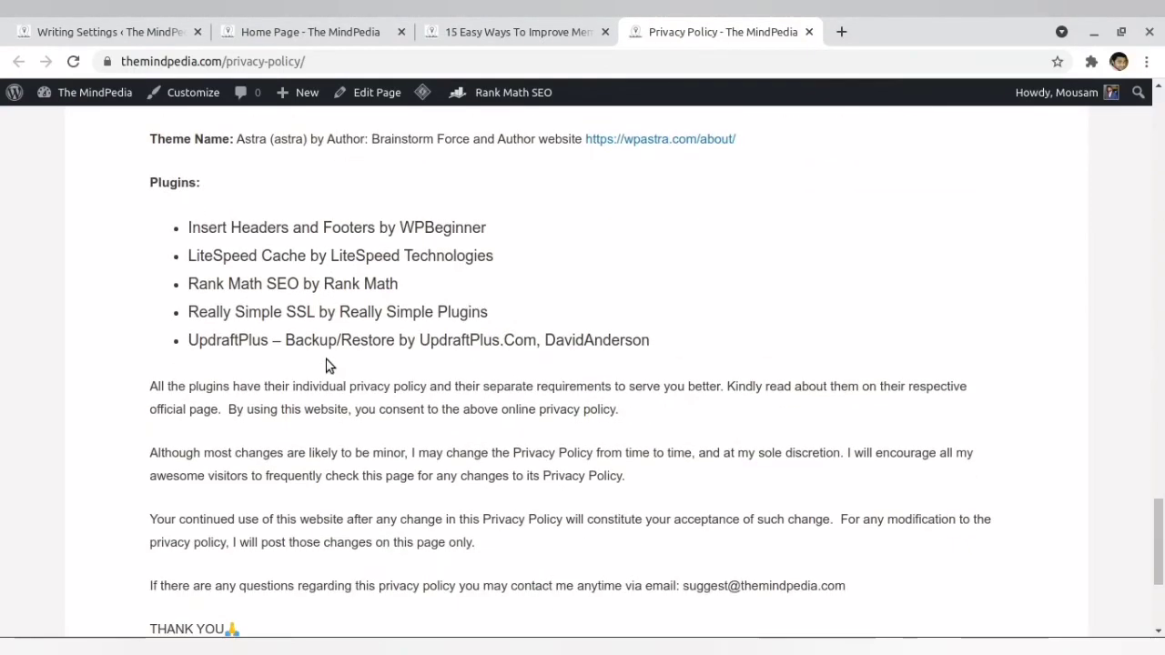
pyautogui.scroll(3, 271, 318)
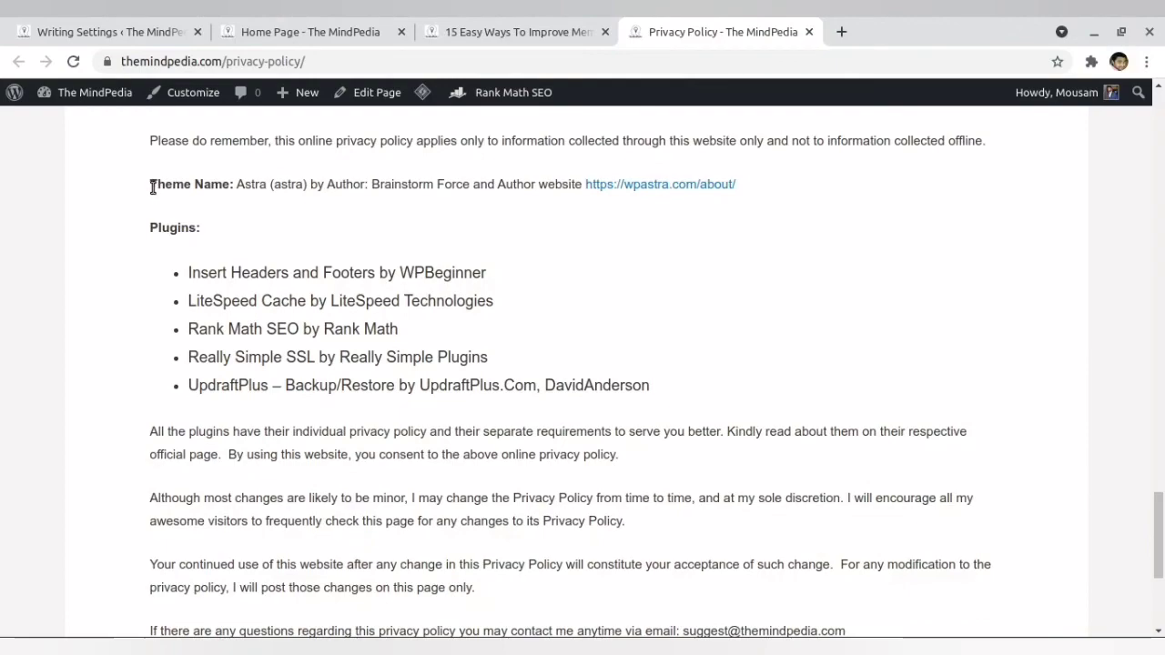
pyautogui.scroll(6, 382, 299)
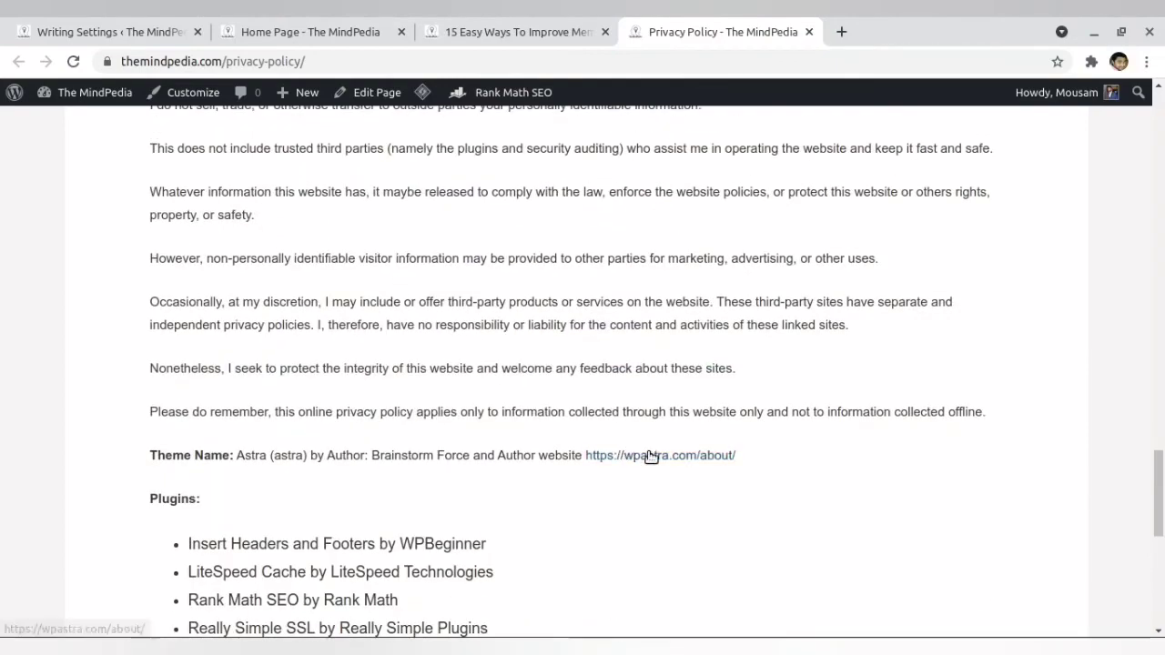
# - Highlight the sentence about the disabled comment section under Comments in the privacy policy, and clear the highlight
pyautogui.moveTo(1159, 492); pyautogui.dragTo(1159, 182)
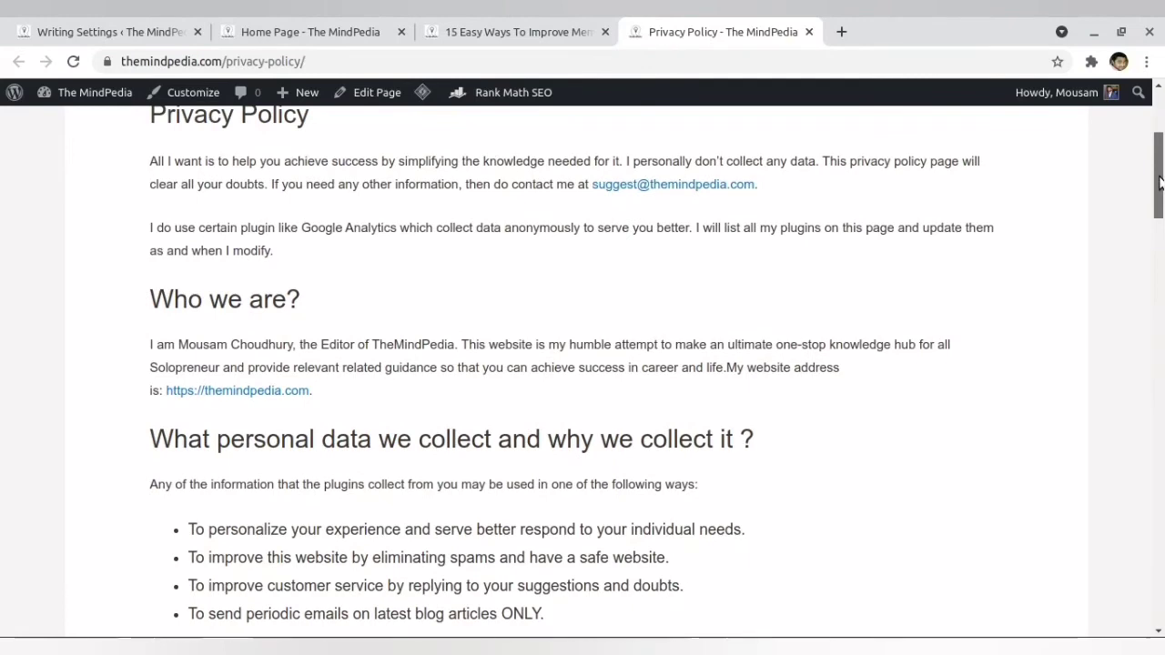
pyautogui.scroll(-1, 664, 498)
pyautogui.scroll(-5, 659, 485)
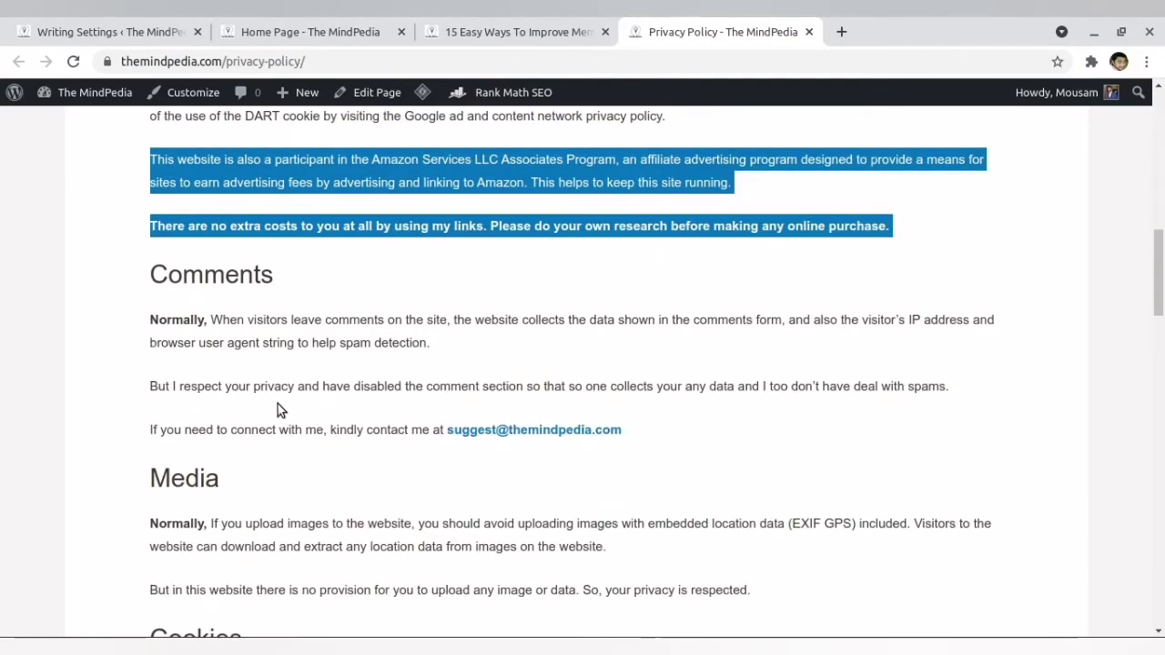
pyautogui.scroll(1, 286, 408)
pyautogui.moveTo(185, 340); pyautogui.dragTo(192, 341)
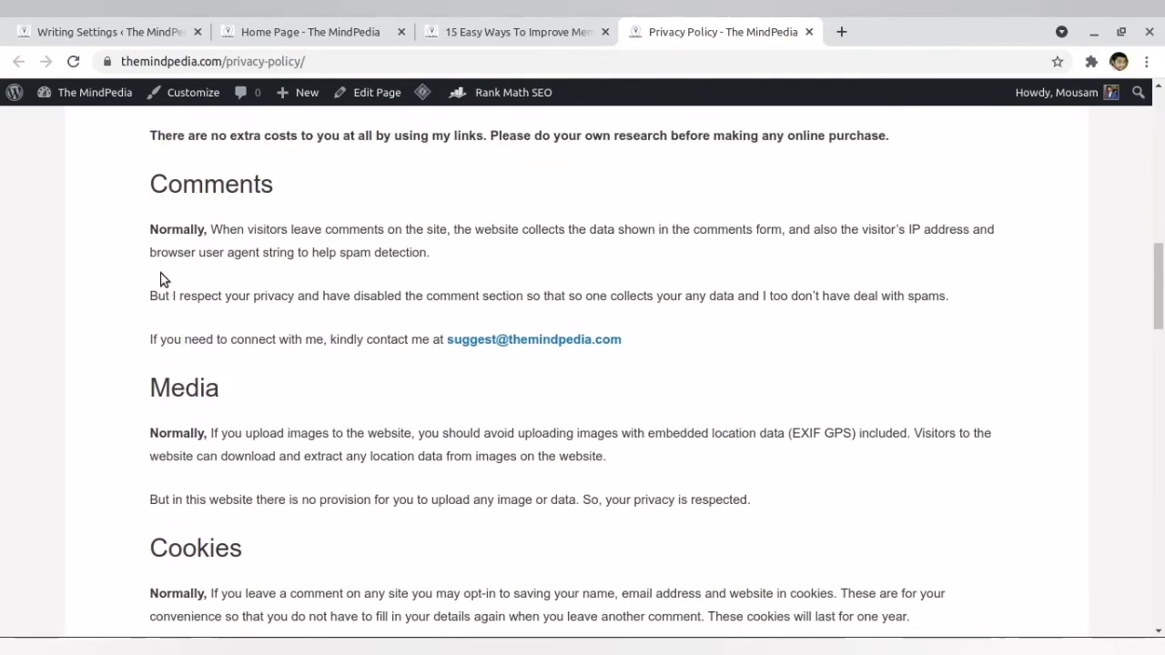
pyautogui.moveTo(158, 297); pyautogui.dragTo(939, 299)
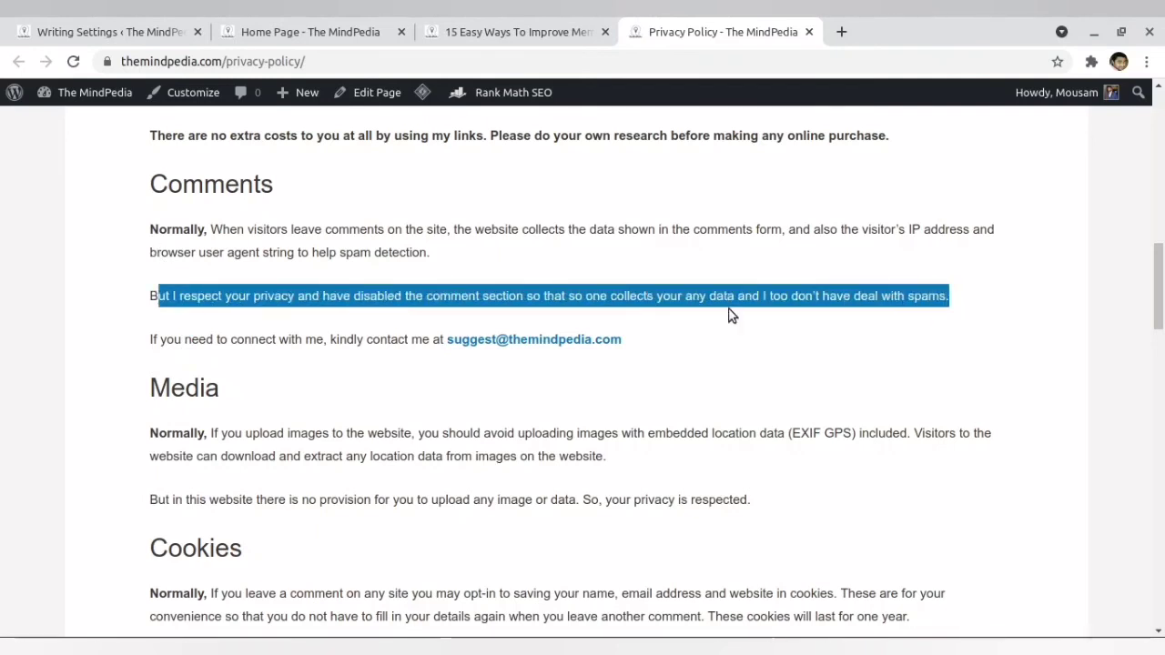
pyautogui.scroll(-2, 412, 373)
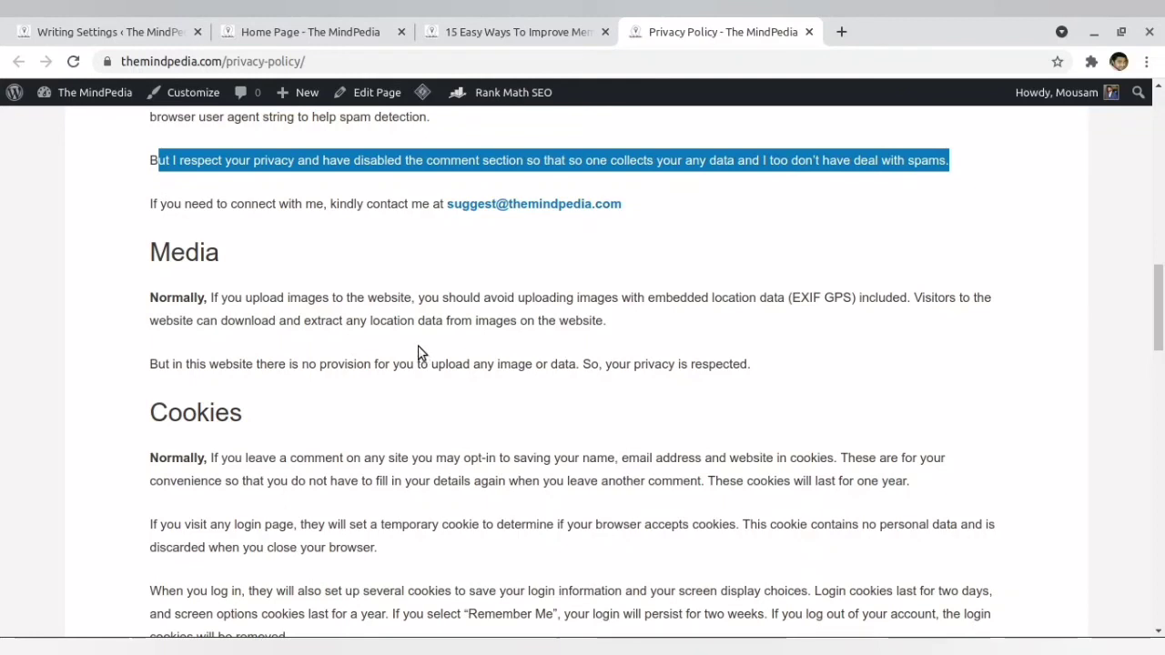
pyautogui.scroll(2, 419, 352)
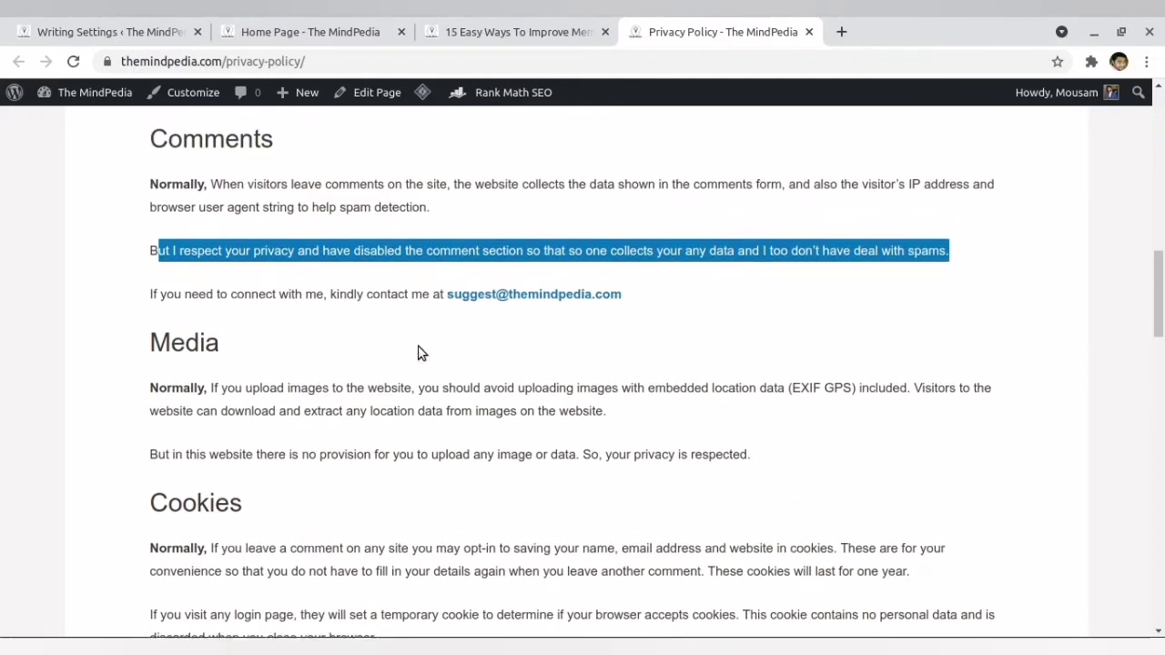
pyautogui.click(314, 299)
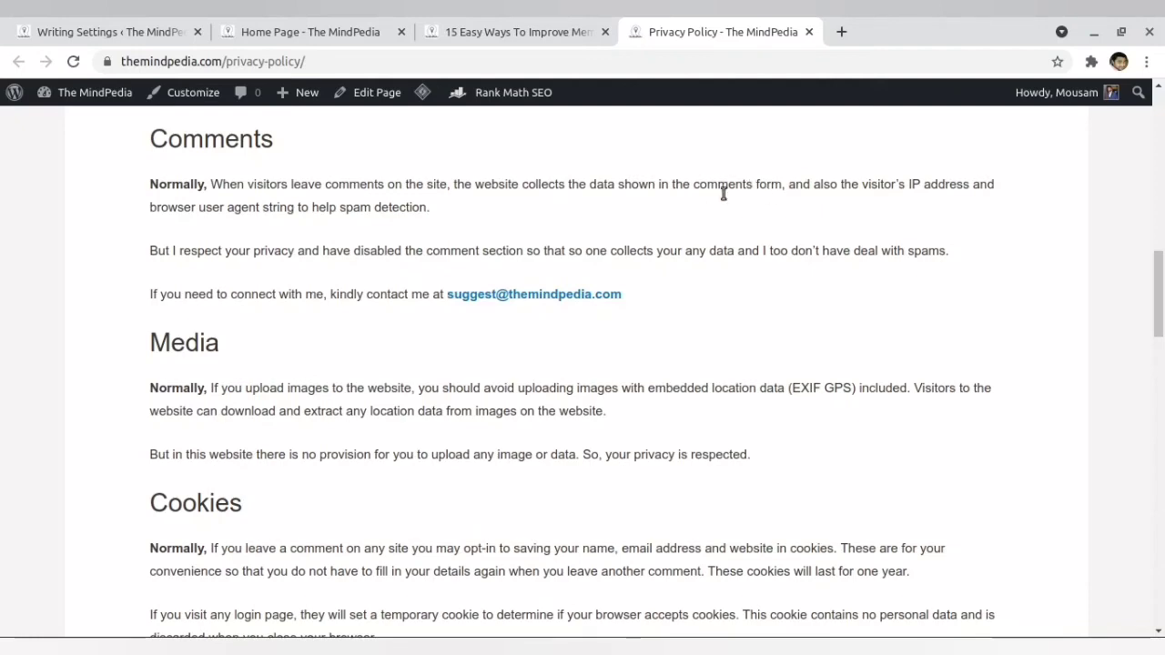
# - Highlight the paragraphs of the Cookies section and clear the highlight
pyautogui.scroll(-3, 723, 187)
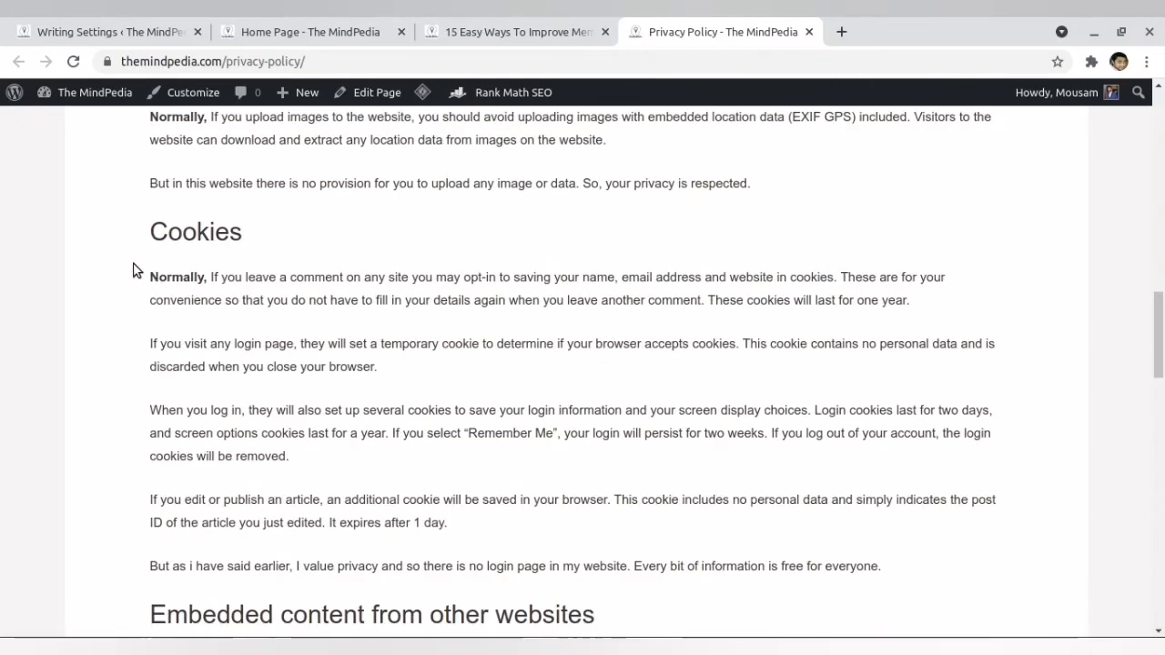
pyautogui.moveTo(136, 271); pyautogui.dragTo(871, 568)
pyautogui.click(412, 579)
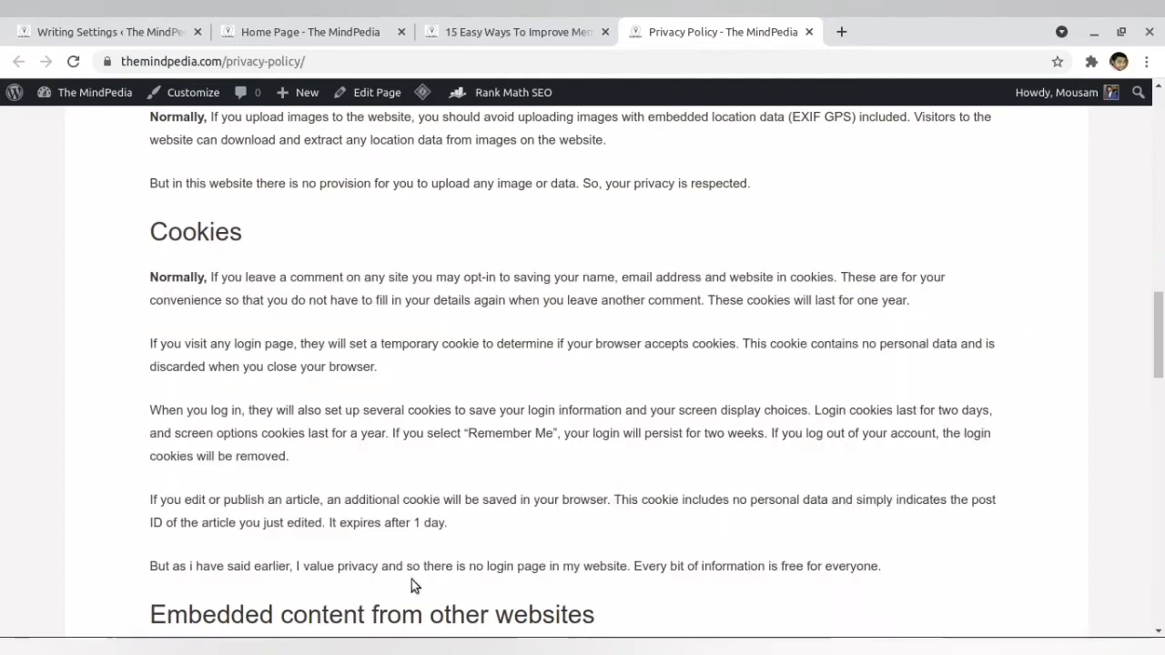
# - Highlight the Plugins heading and its list in the privacy policy, and glance at the Privacy Settings in the other browser
pyautogui.scroll(-5, 205, 558)
pyautogui.scroll(-8, 209, 557)
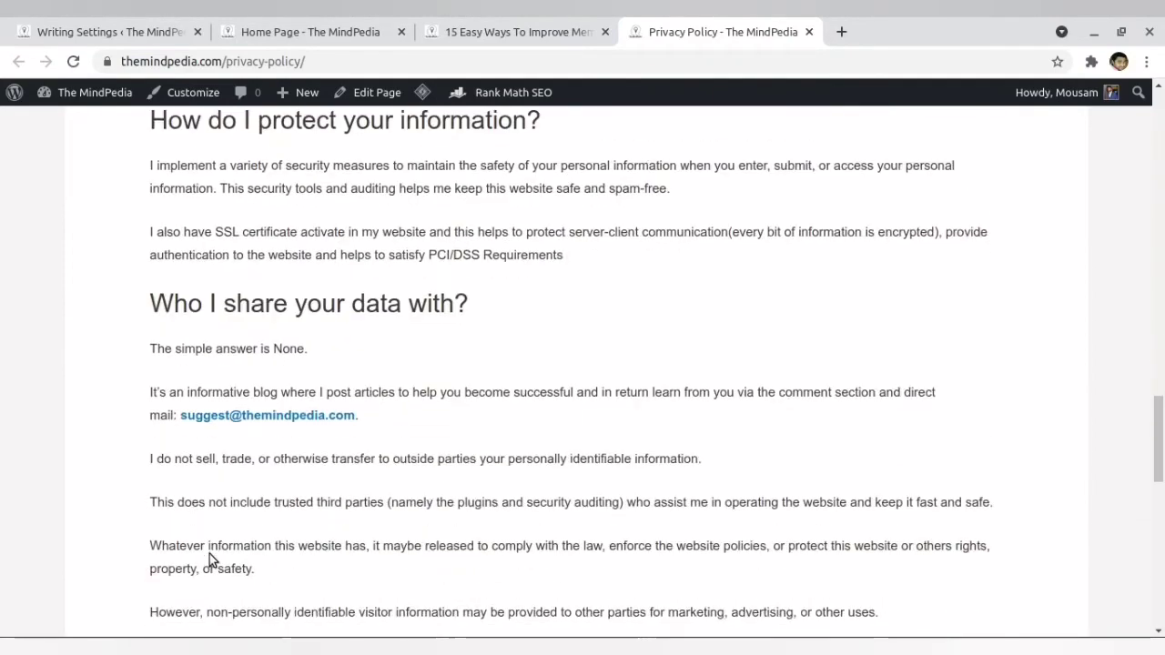
pyautogui.moveTo(151, 357); pyautogui.dragTo(684, 517)
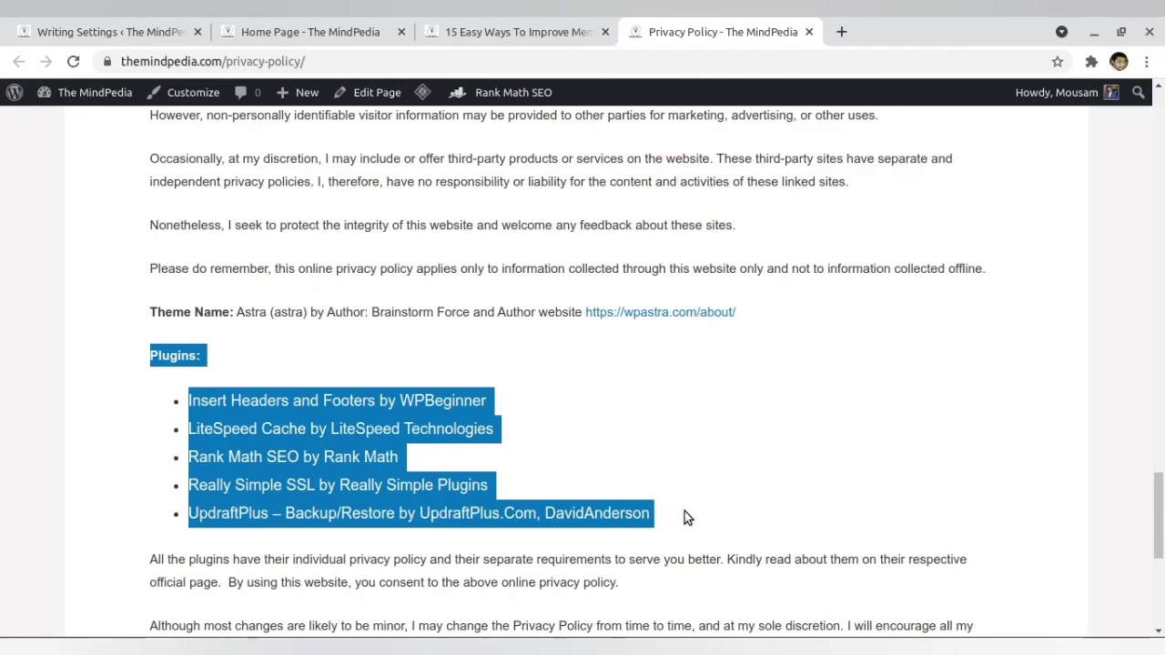
pyautogui.scroll(-3, 408, 531)
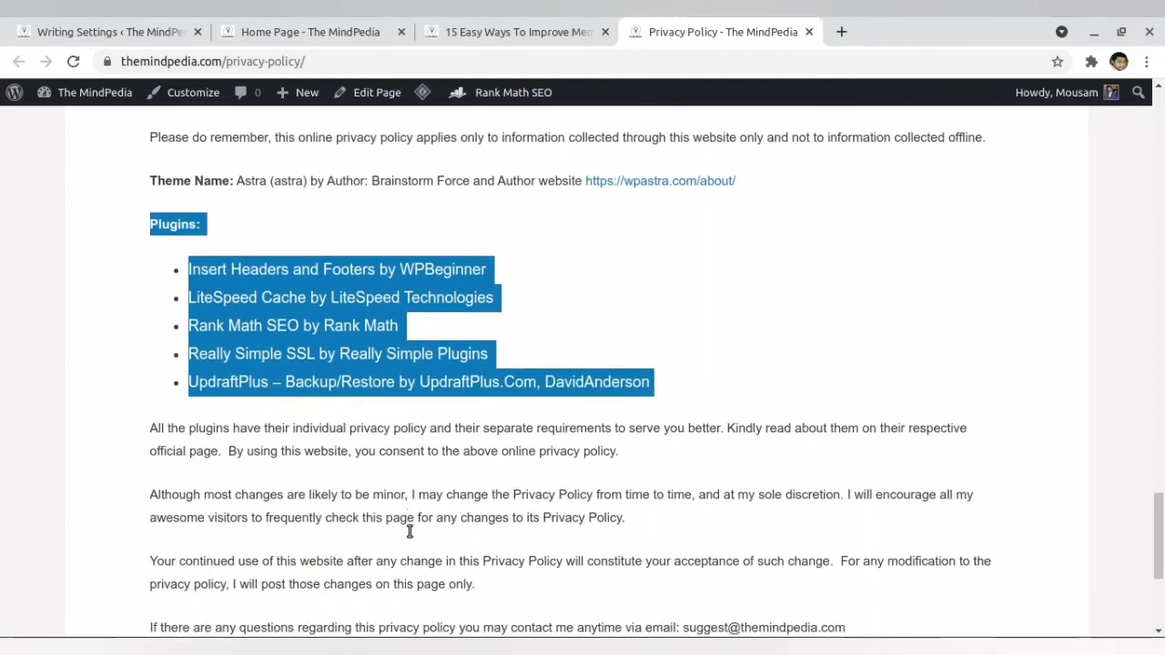
pyautogui.hotkey('alt', 'Tab')
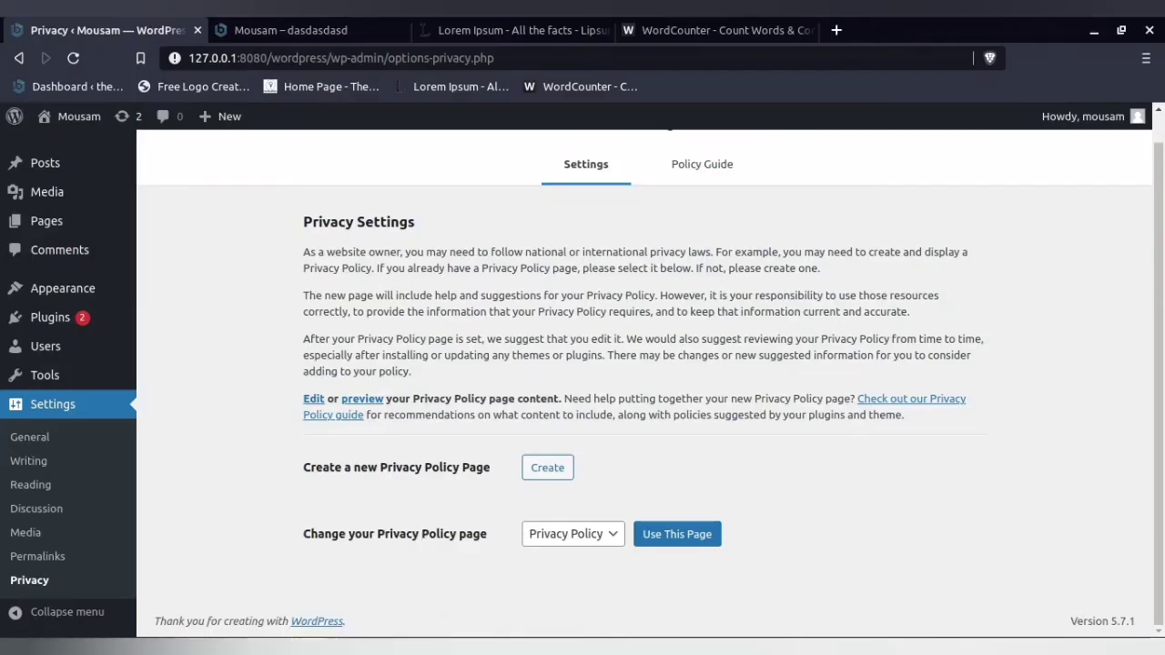
pyautogui.hotkey('alt', 'Tab')
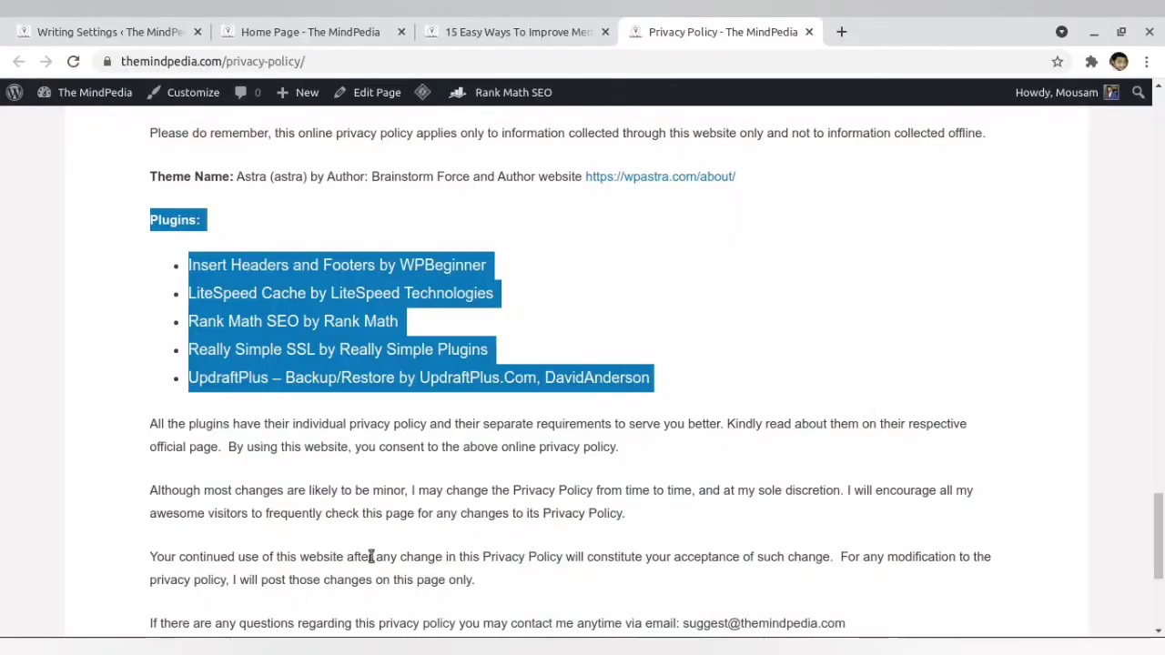
# - Highlight the "Updated: 22/March/2021" line at the end of the privacy policy
pyautogui.scroll(-3, 372, 556)
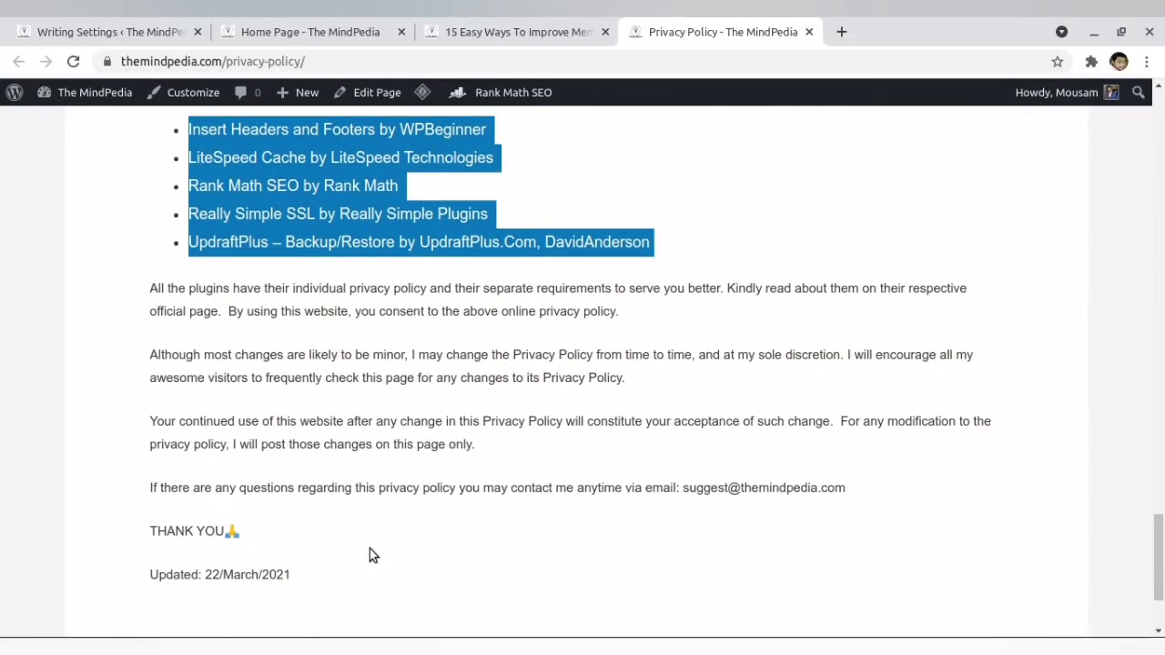
pyautogui.scroll(-3, 369, 549)
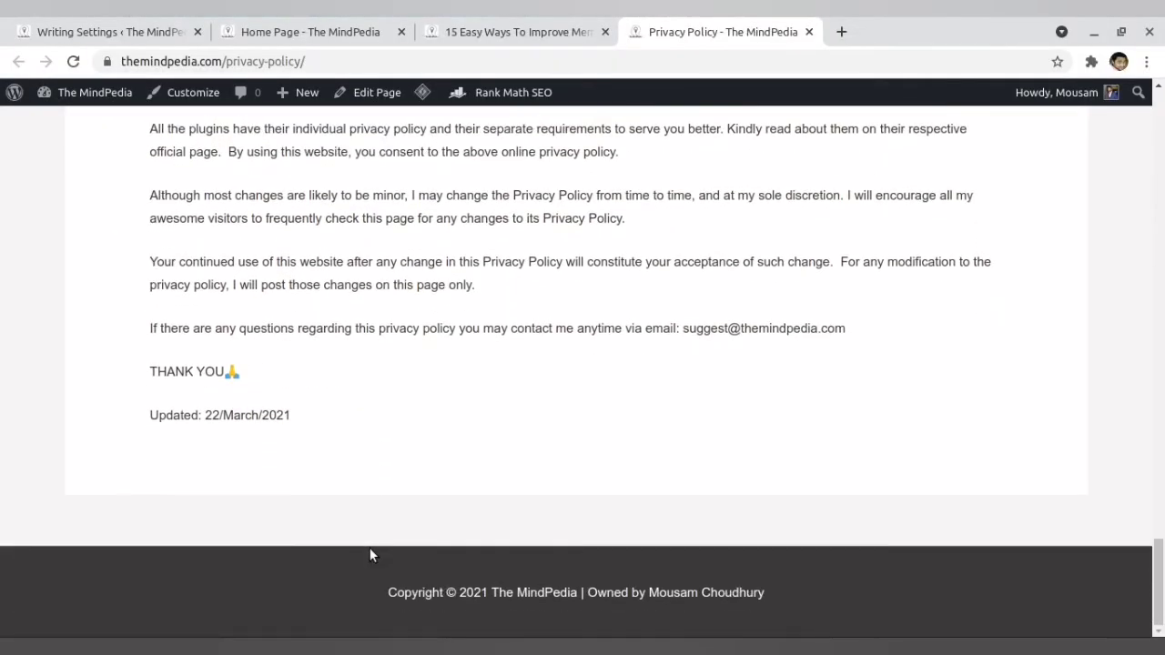
pyautogui.moveTo(142, 420); pyautogui.dragTo(346, 415)
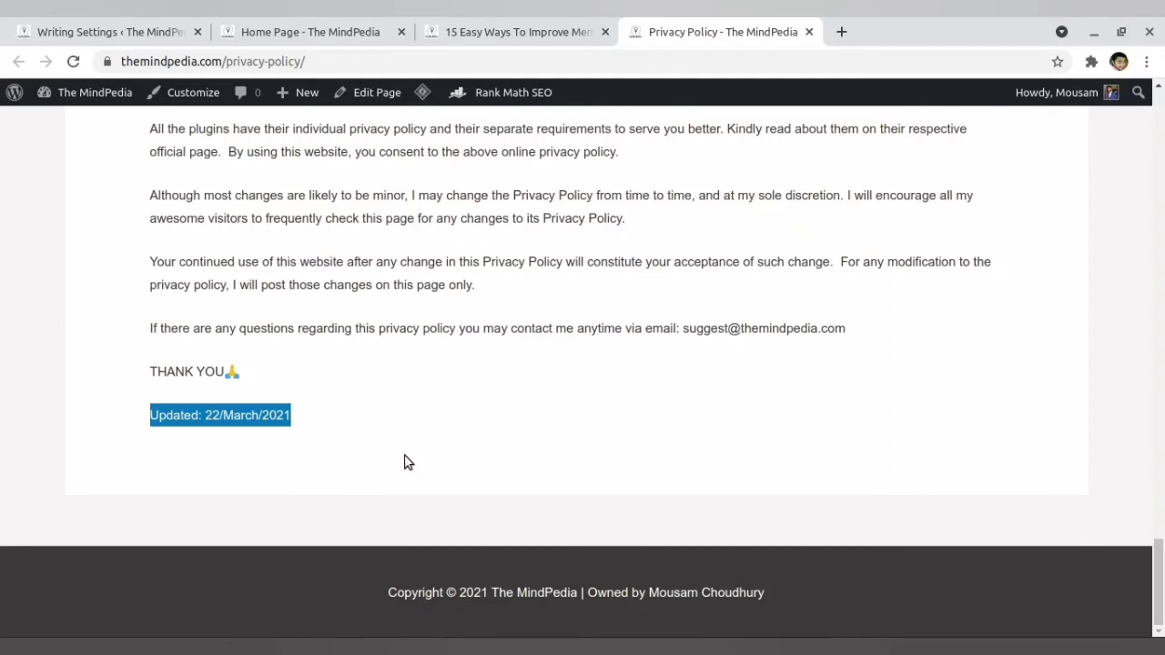
pyautogui.click(305, 429)
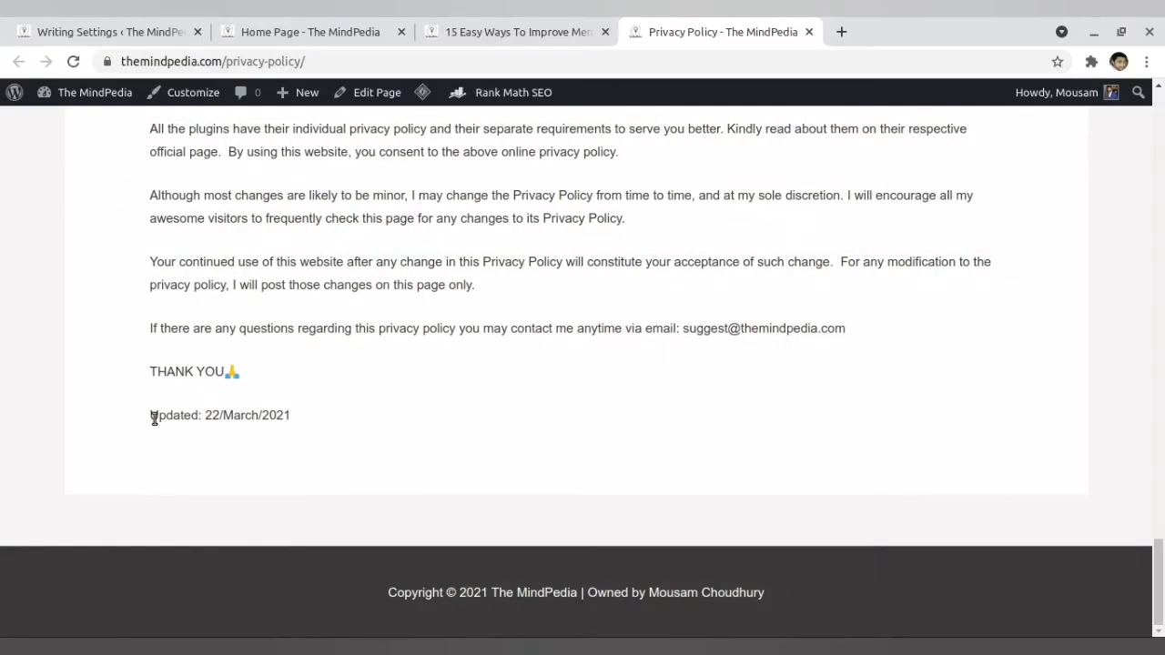
pyautogui.moveTo(152, 416); pyautogui.dragTo(356, 423)
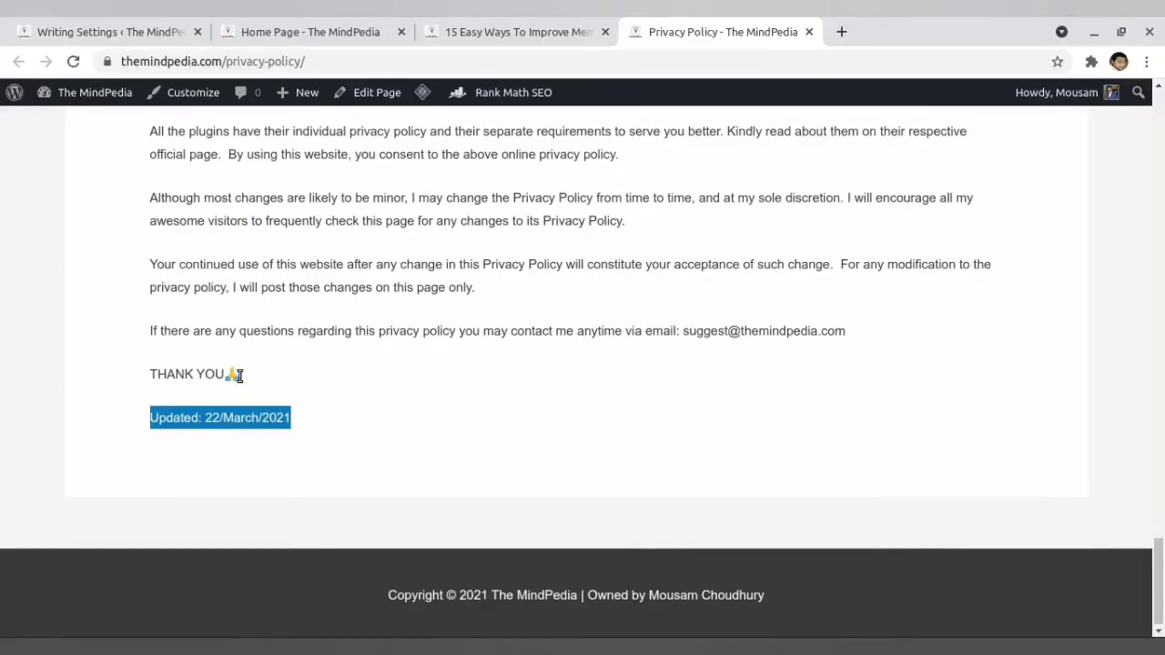
# - Highlight the paragraphs on releasing information and third-party sites under "Who I share your data with?" and review that section
pyautogui.scroll(4, 264, 367)
pyautogui.scroll(3, 264, 368)
pyautogui.moveTo(176, 295); pyautogui.dragTo(481, 471)
pyautogui.scroll(2, 482, 474)
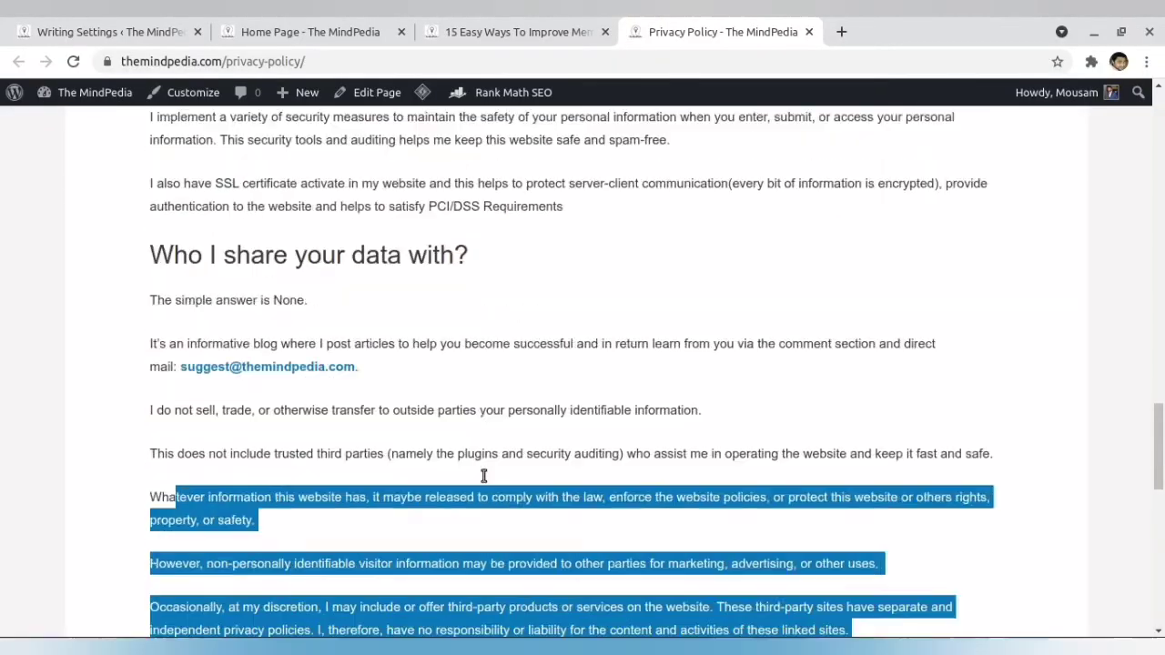
pyautogui.scroll(-2, 483, 475)
pyautogui.scroll(3, 483, 475)
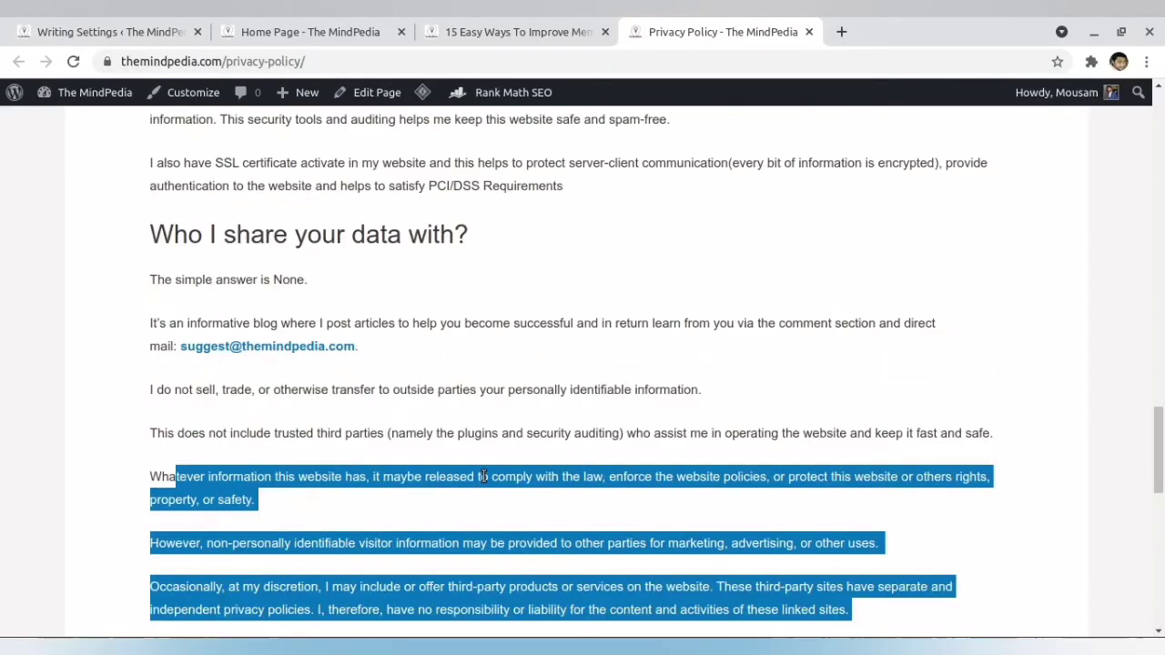
pyautogui.scroll(-3, 481, 479)
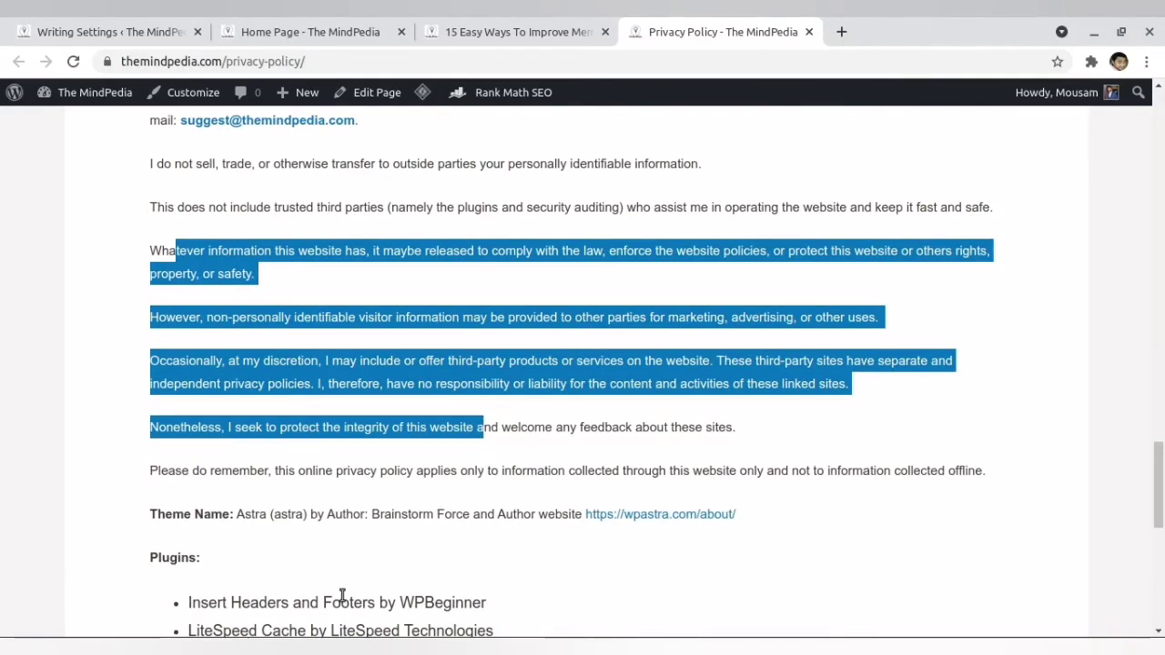
# - View the local site's Privacy Settings again and return to the live site's privacy policy in the other browser
pyautogui.hotkey('alt', 'Tab')
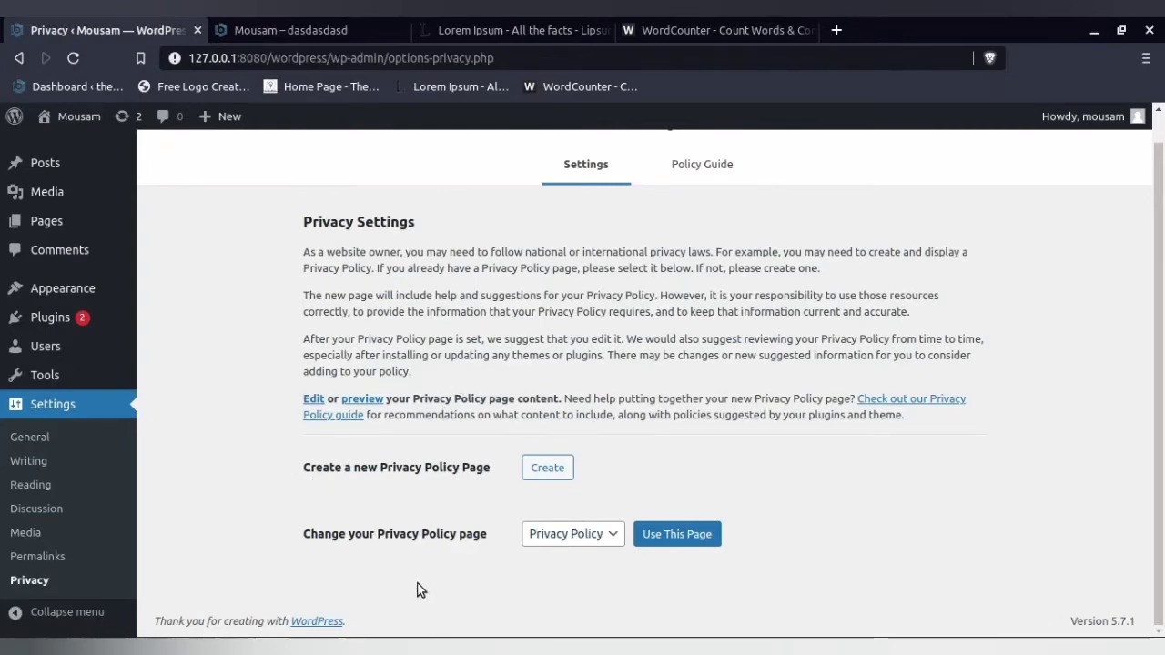
pyautogui.moveTo(487, 648)
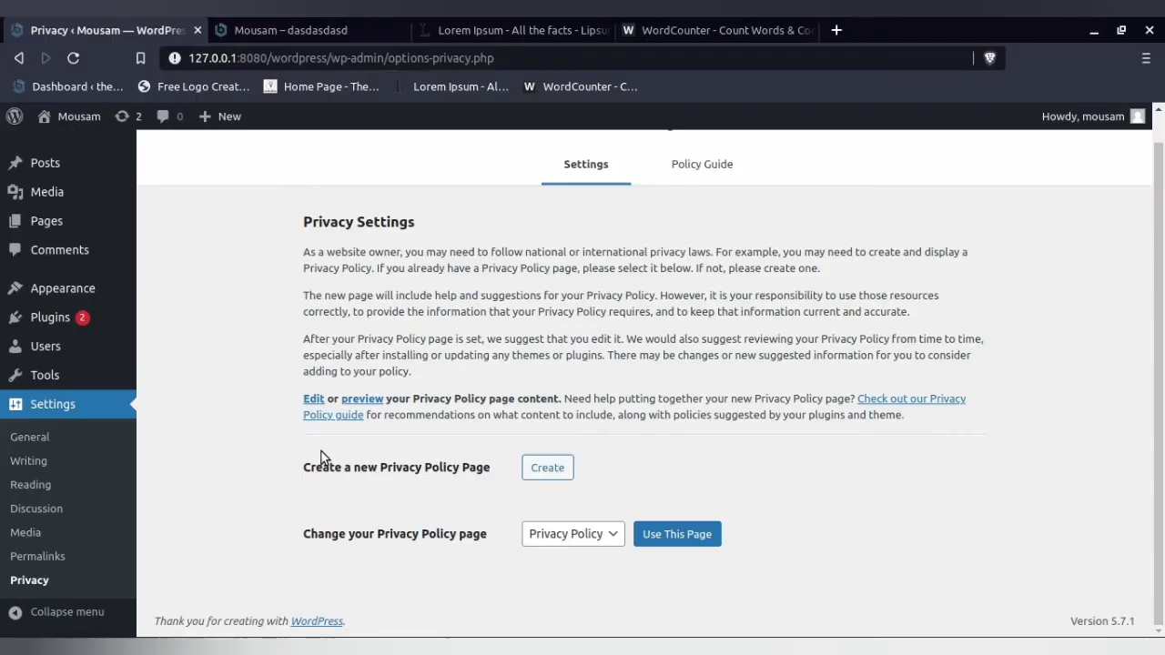
pyautogui.hotkey('alt', 'Tab')
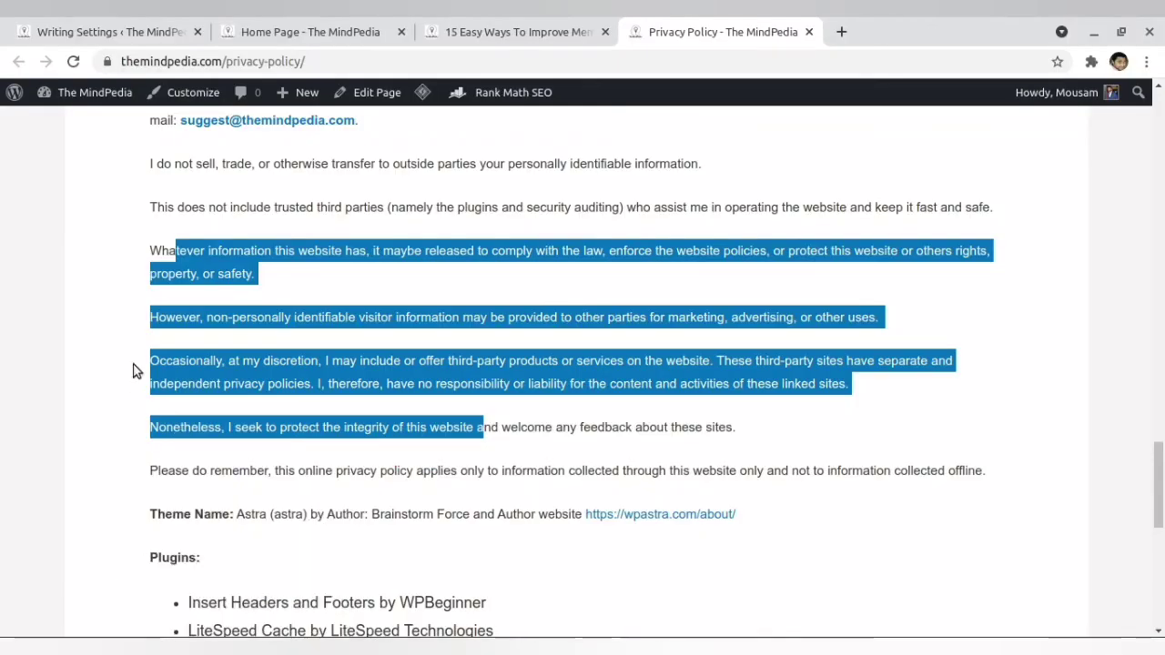
# - Show The MindPedia's Writing Settings, and switch to the Blog Monk Sample.pptx presentation in ONLYOFFICE
pyautogui.click(30, 23)
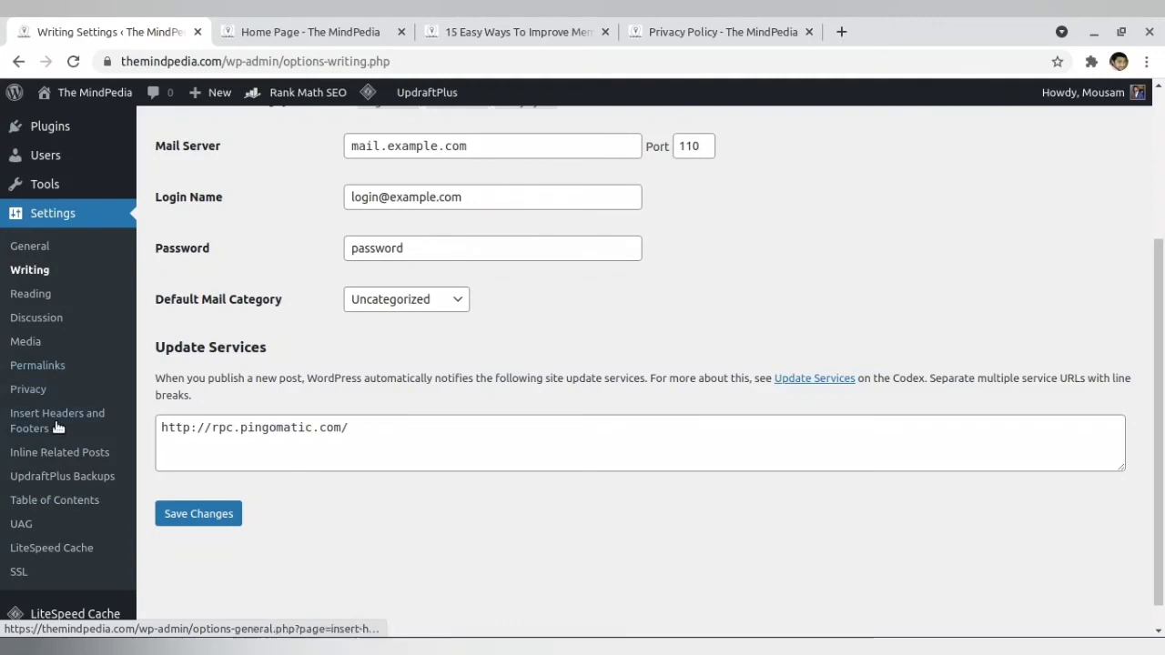
pyautogui.click(469, 643)
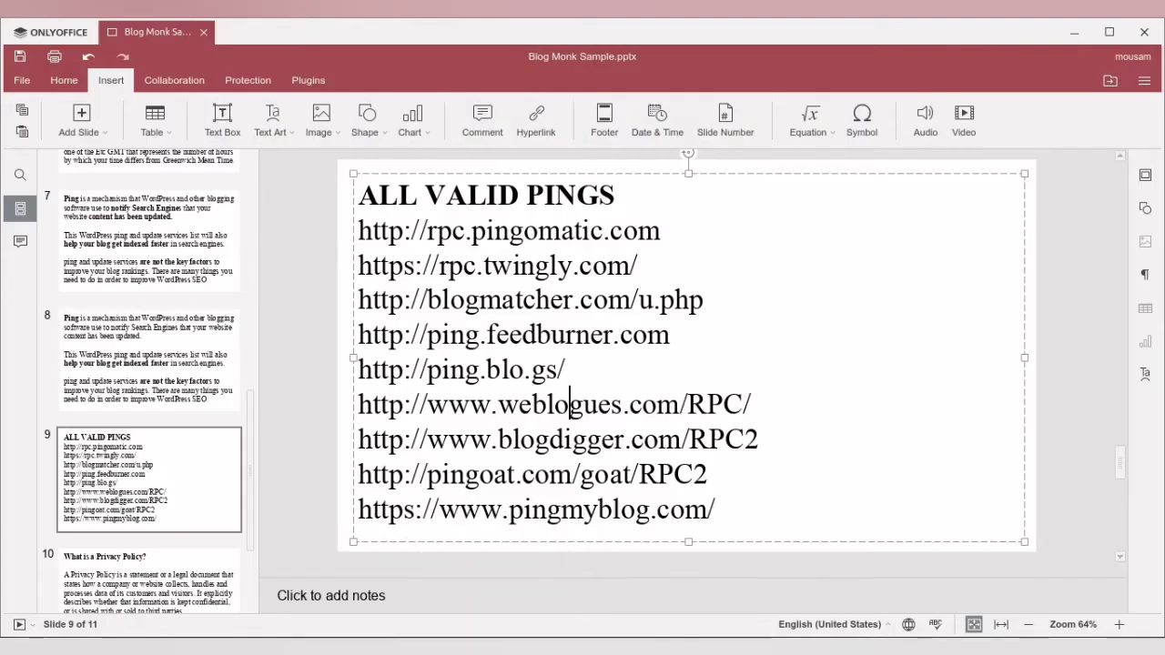
# - Switch to the local WordPress dashboard in the browser and review the site title, tagline and new user default role in General Settings
pyautogui.click(332, 644)
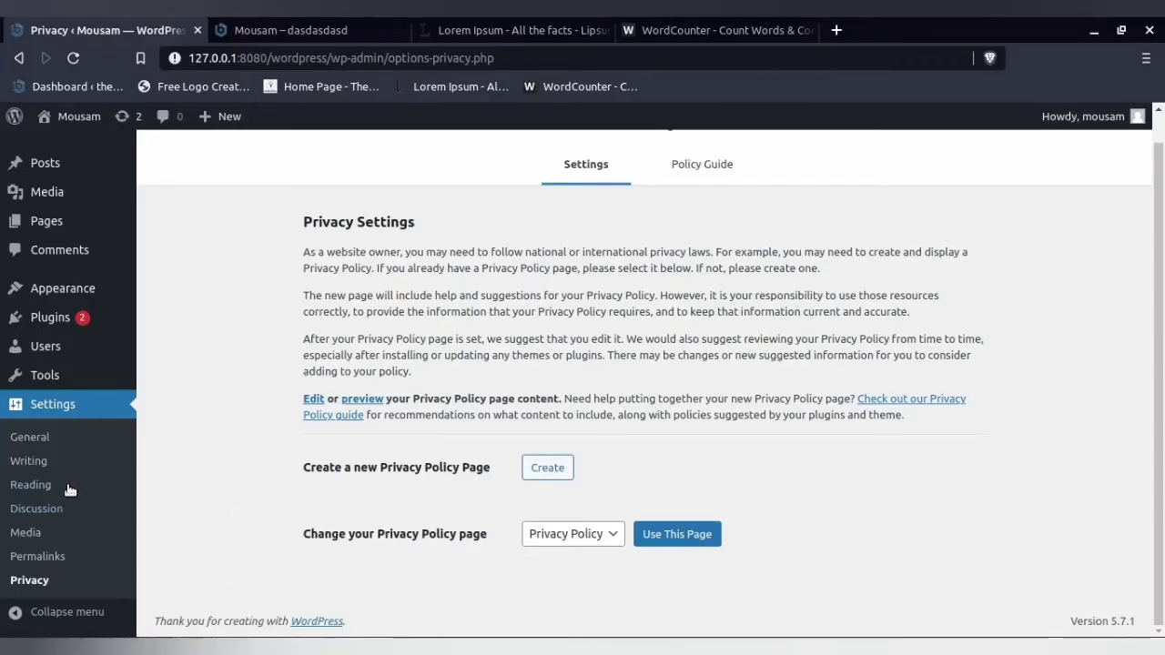
pyautogui.click(36, 435)
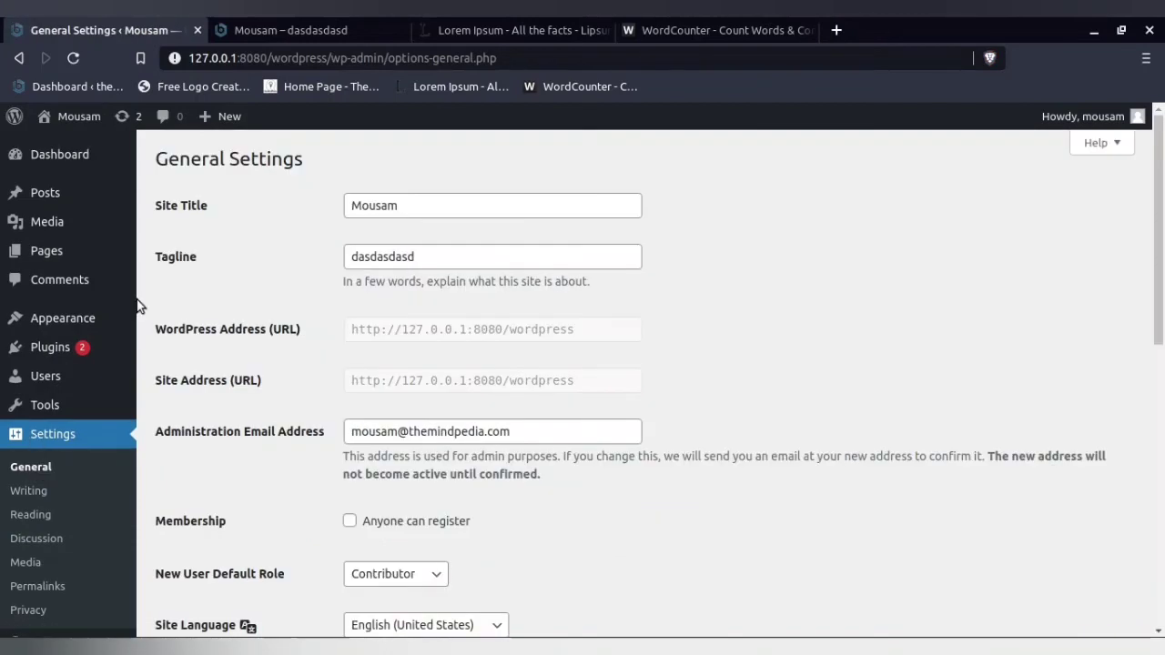
pyautogui.click(410, 206)
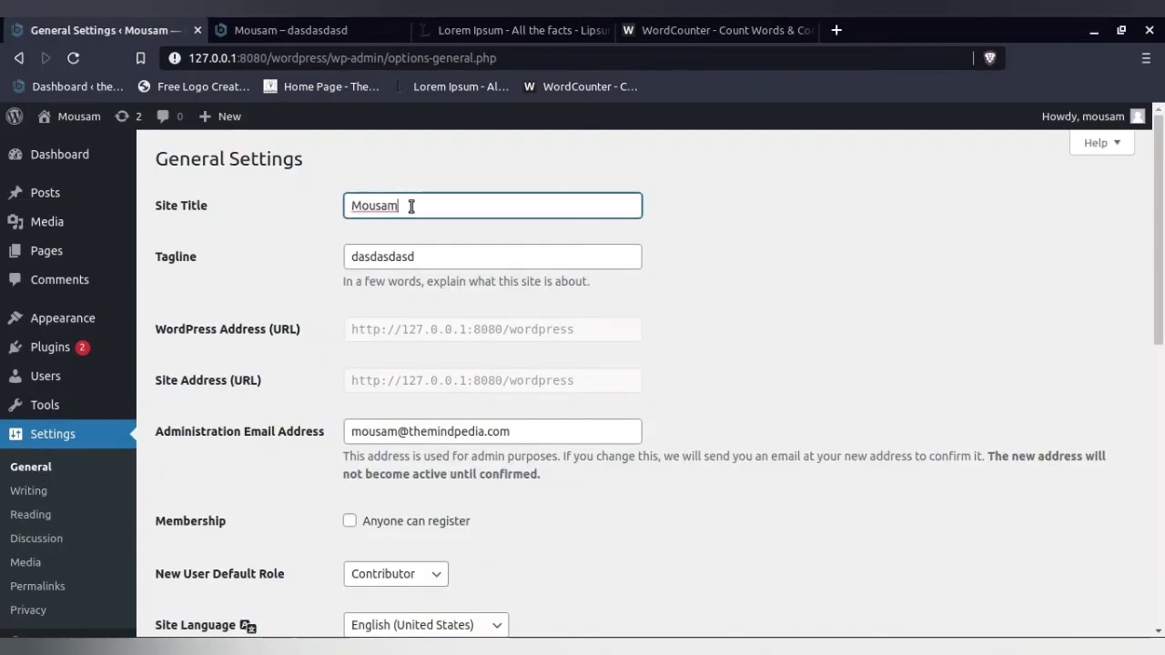
pyautogui.click(436, 255)
pyautogui.scroll(-1, 430, 259)
pyautogui.scroll(-2, 430, 260)
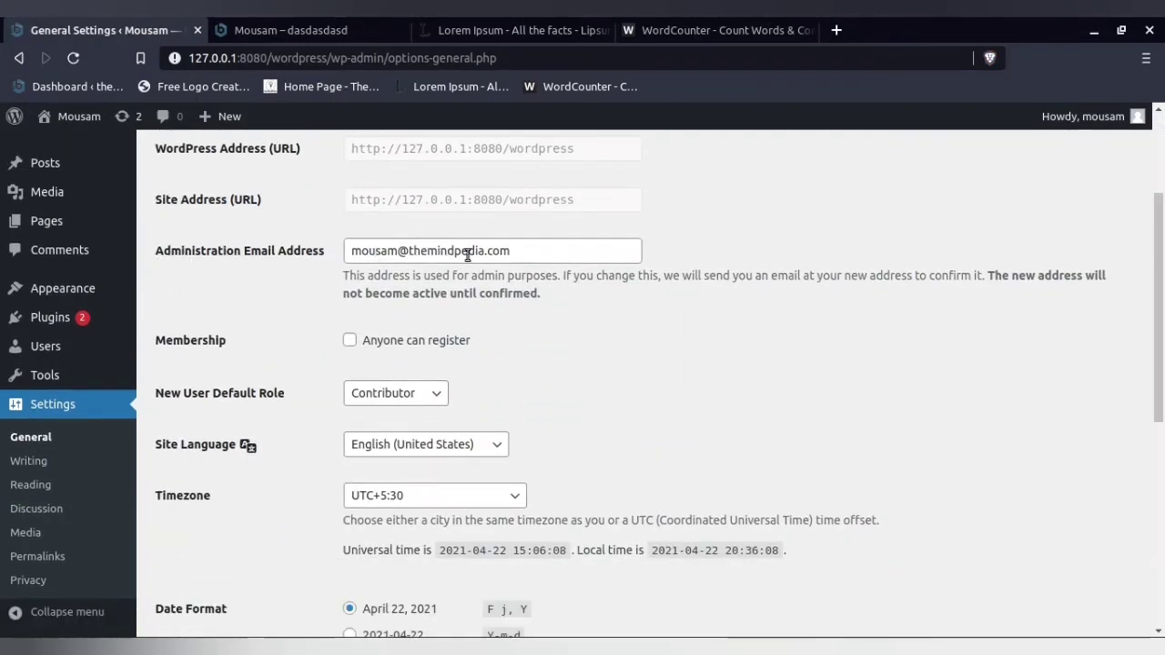
pyautogui.scroll(-2, 469, 256)
pyautogui.click(416, 306)
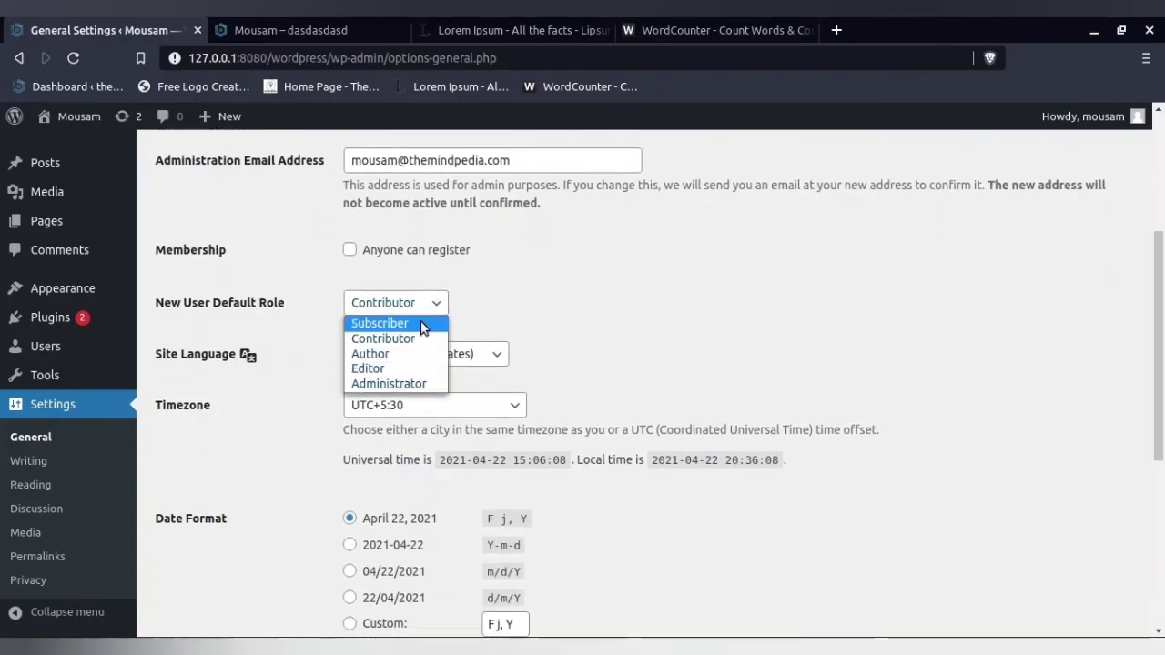
pyautogui.click(514, 324)
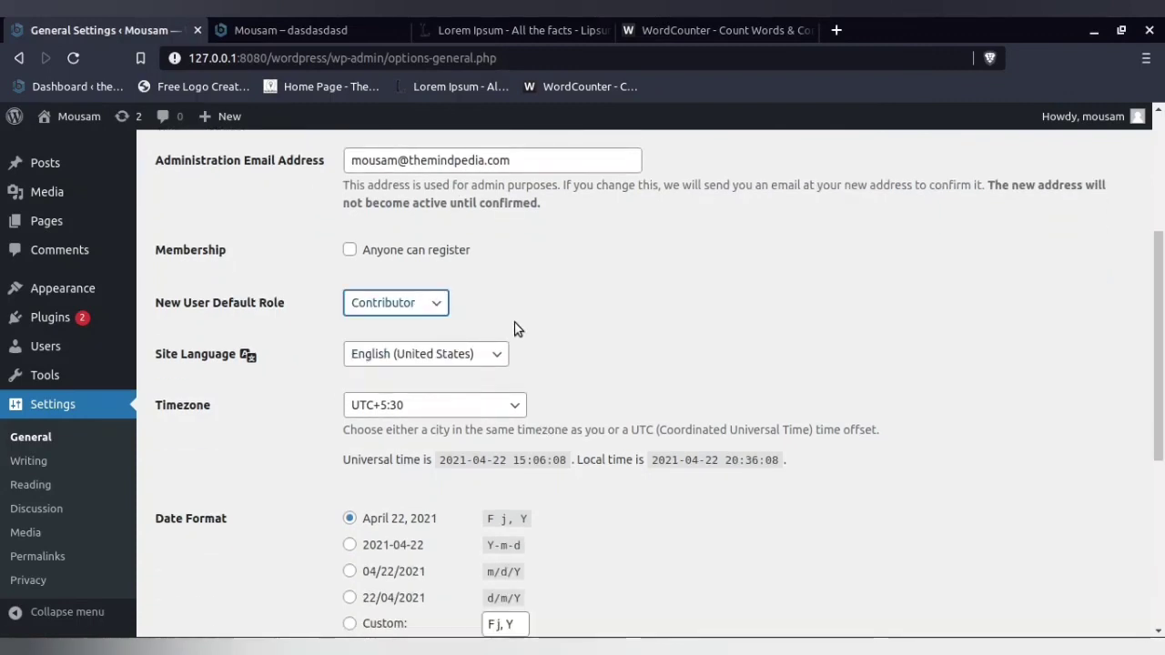
# - Review the site language, timezone, date and time formats, and week start options in General Settings
pyautogui.click(478, 359)
pyautogui.scroll(-2, 478, 359)
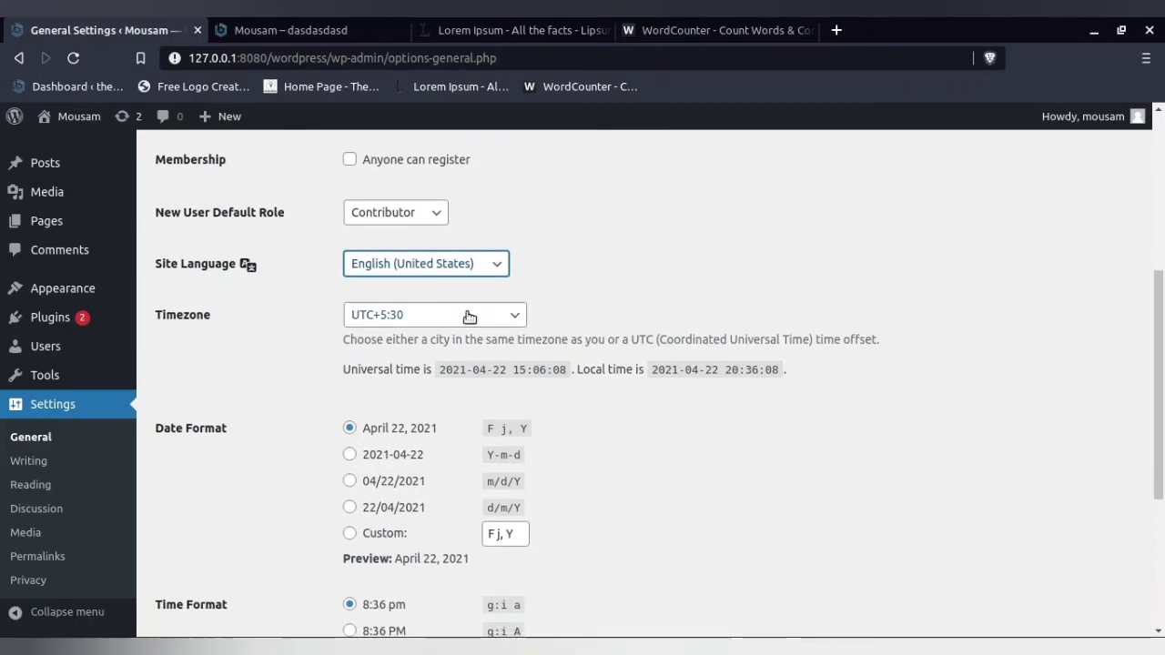
pyautogui.click(467, 314)
pyautogui.click(465, 266)
pyautogui.click(452, 300)
pyautogui.scroll(-5, 420, 391)
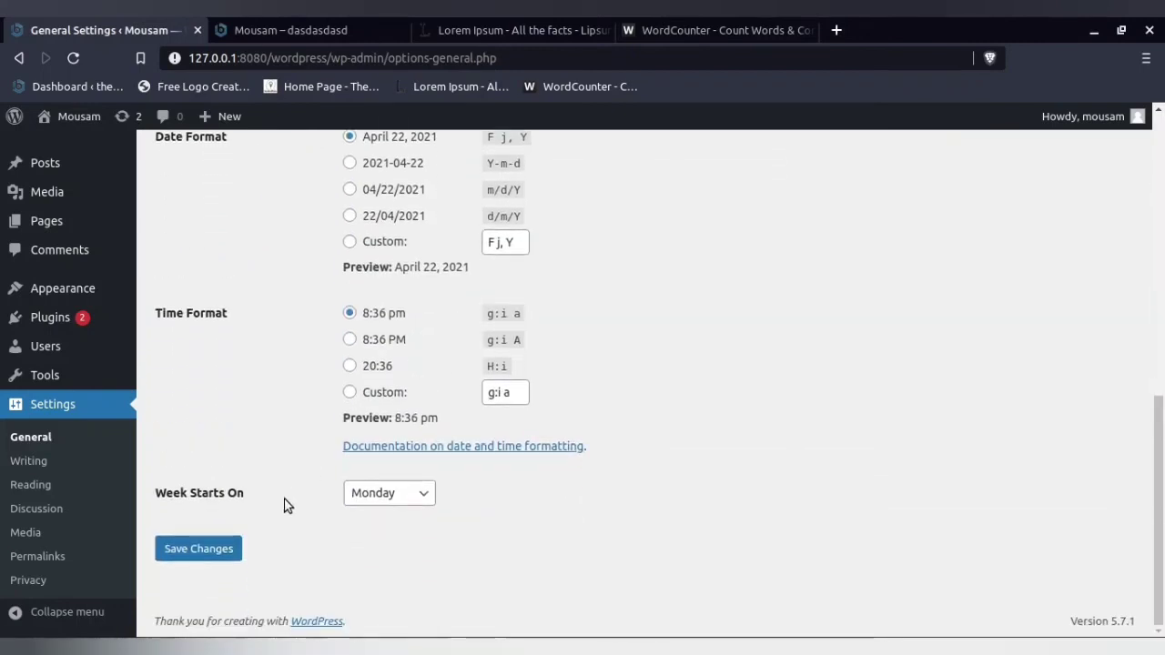
pyautogui.click(400, 496)
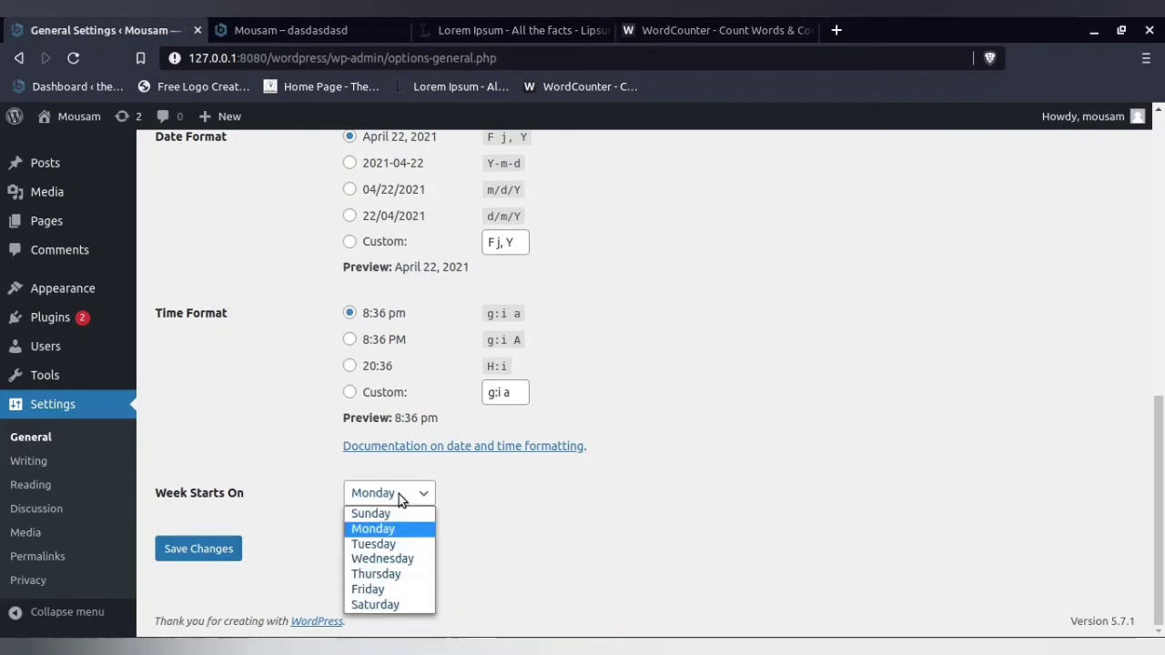
pyautogui.click(400, 495)
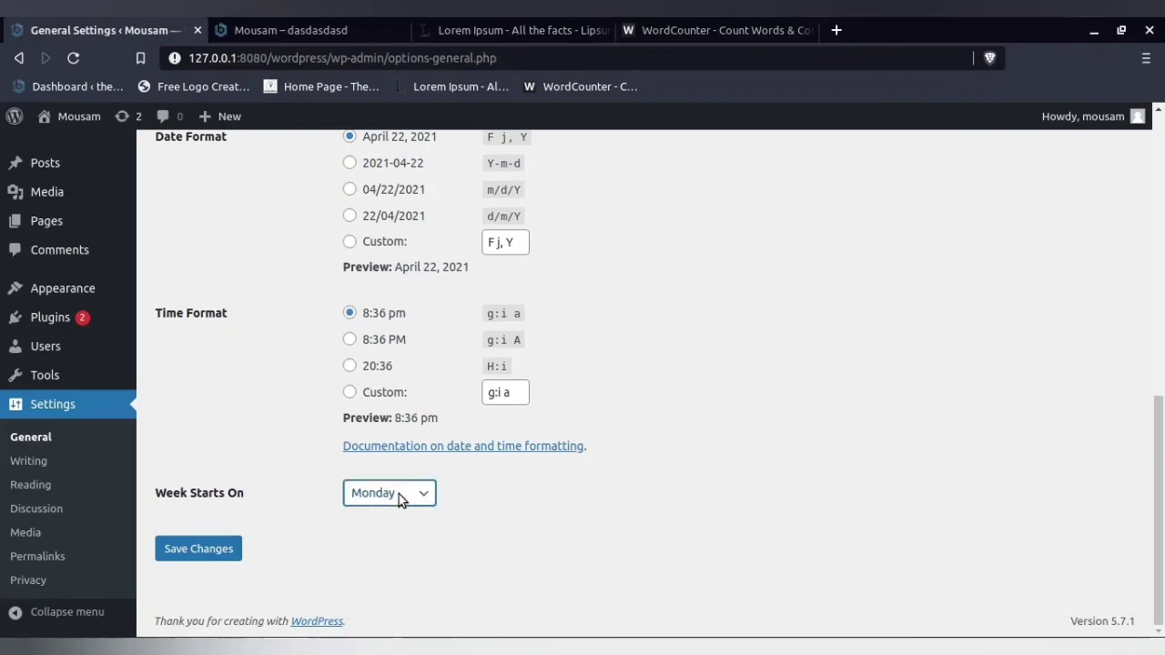
# - Review the default post category, default post format and update services in Writing Settings
pyautogui.click(19, 464)
pyautogui.click(389, 208)
pyautogui.click(390, 222)
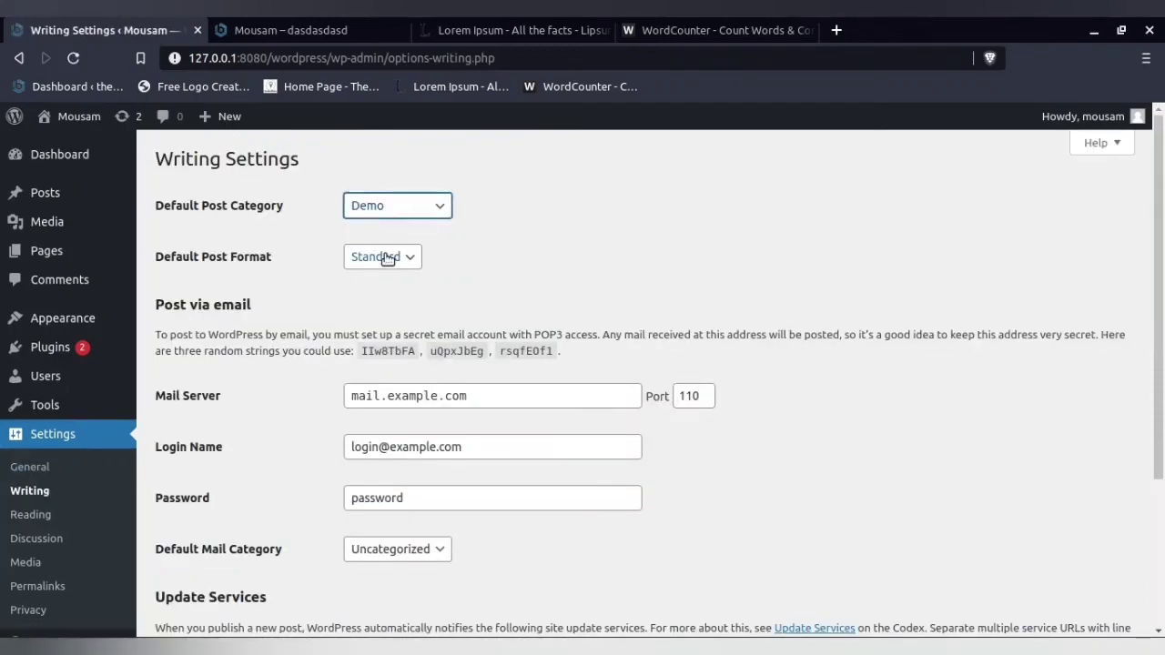
pyautogui.click(387, 257)
pyautogui.click(384, 261)
pyautogui.scroll(-3, 294, 400)
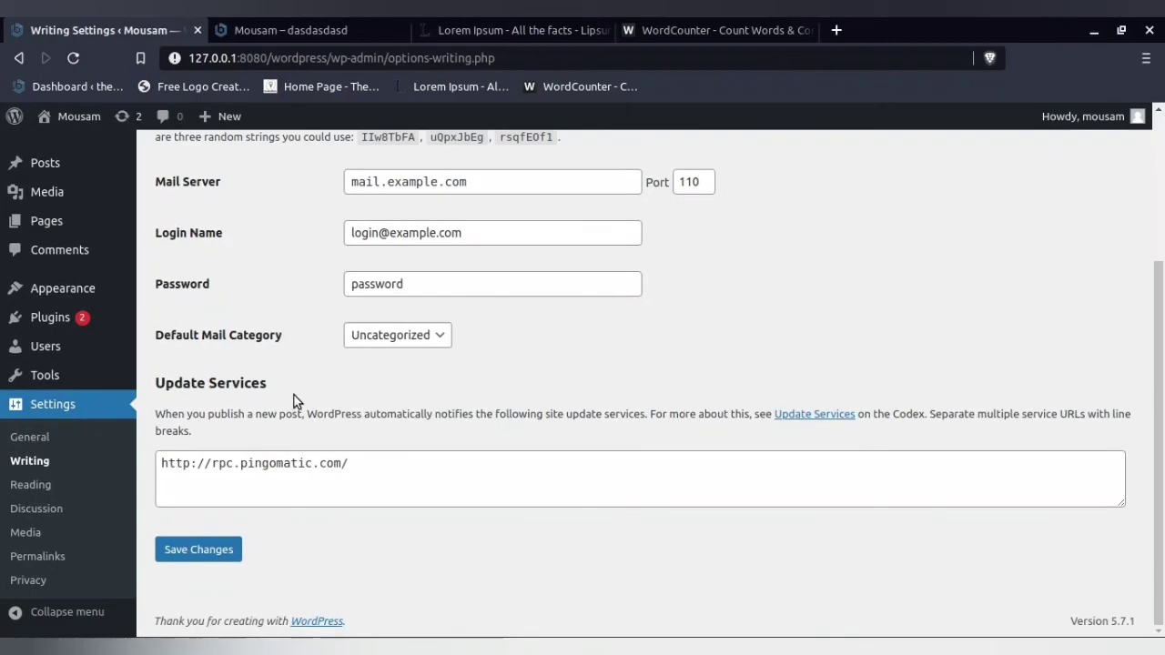
pyautogui.scroll(3, 312, 234)
# - Add a new post category named "efef"
pyautogui.moveTo(42, 193)
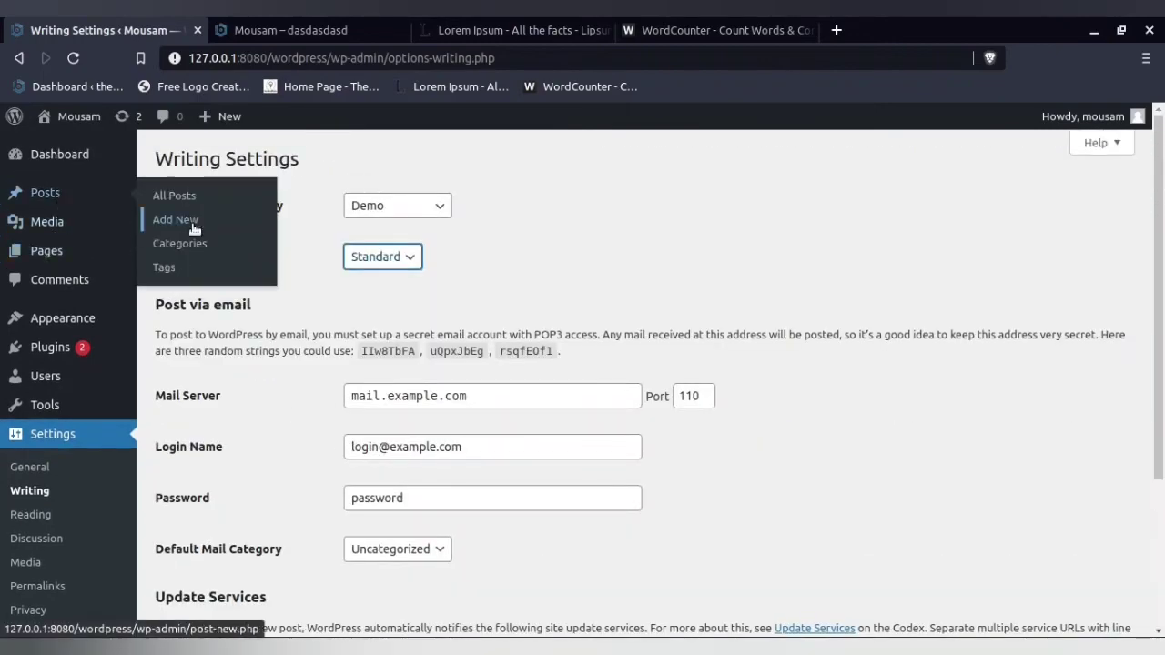
pyautogui.click(179, 243)
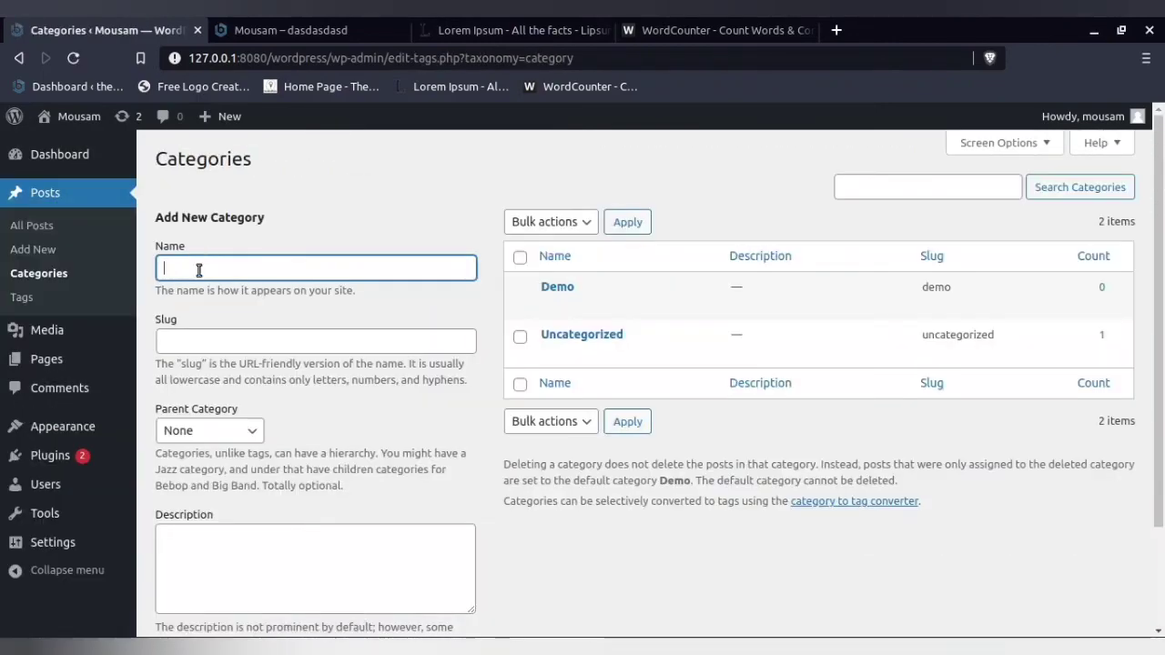
pyautogui.write('efef')
pyautogui.scroll(-2, 228, 325)
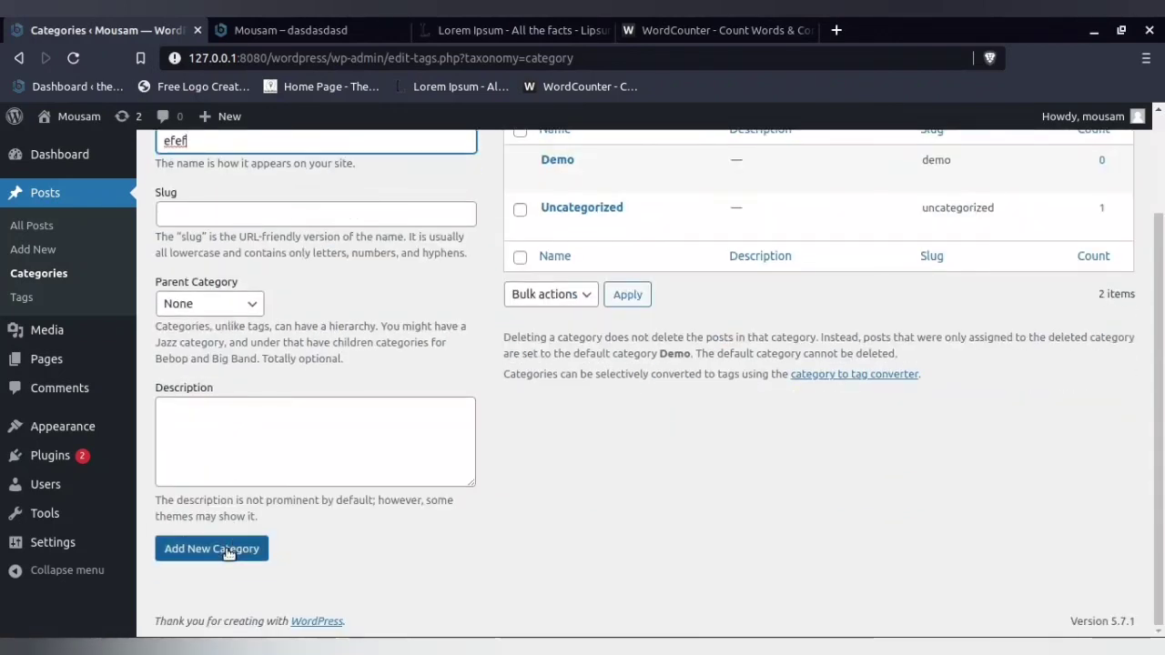
pyautogui.click(228, 550)
# - Set the homepage to display the static page "Sample Page" in Reading Settings and save the changes
pyautogui.moveTo(66, 553)
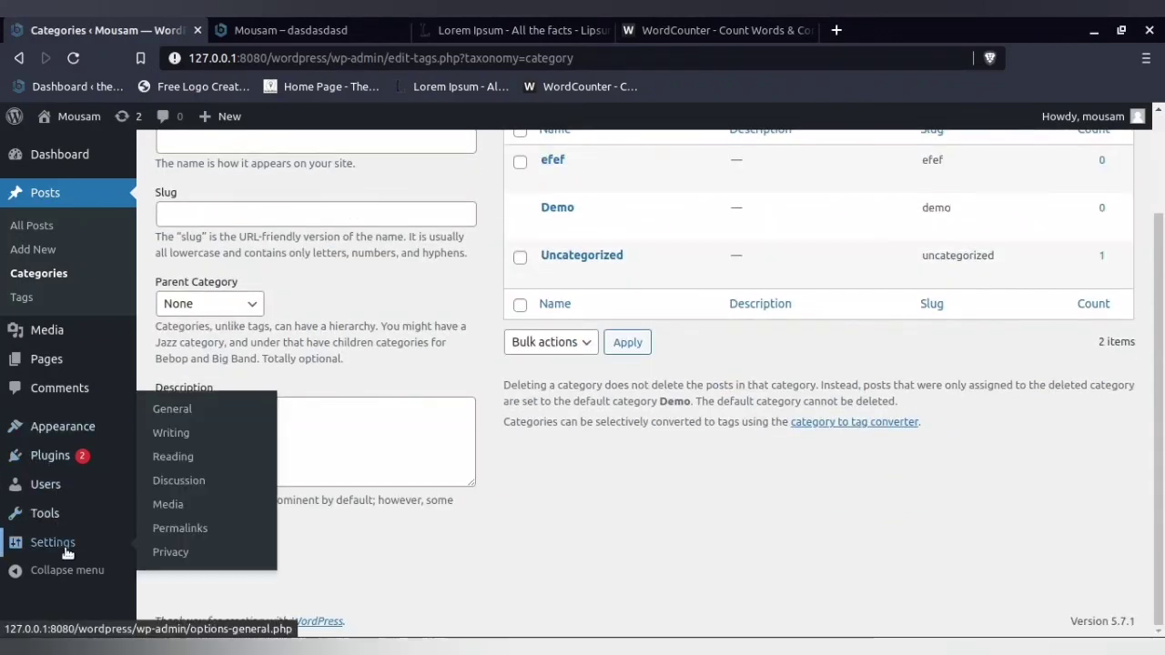
pyautogui.click(176, 457)
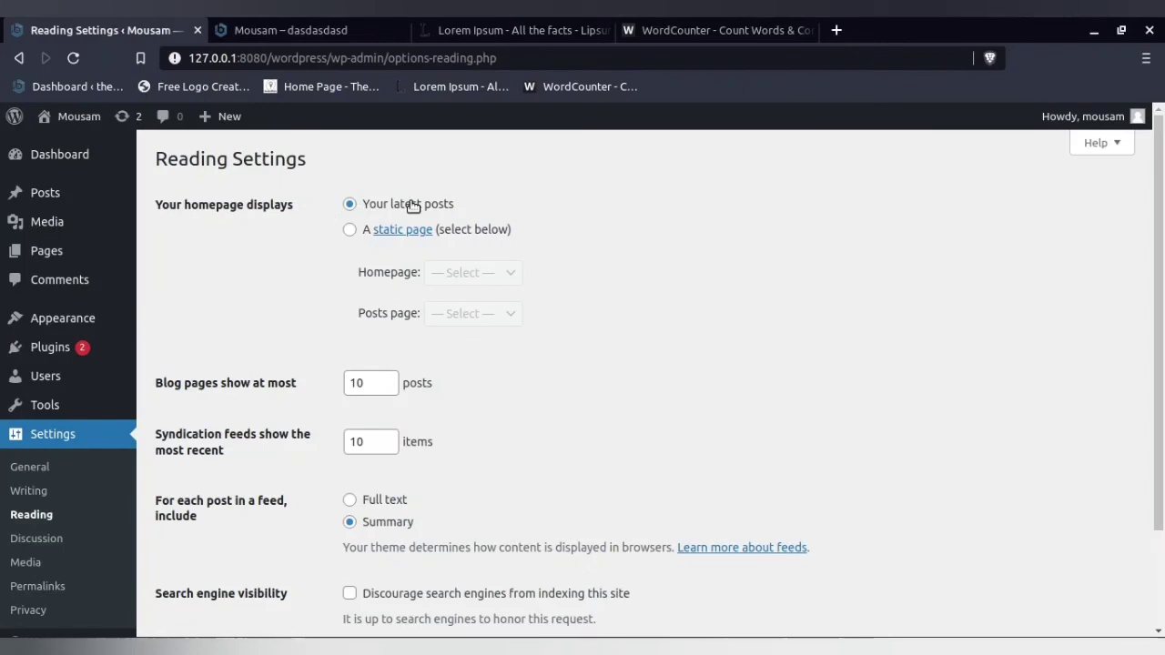
pyautogui.click(349, 229)
pyautogui.click(470, 273)
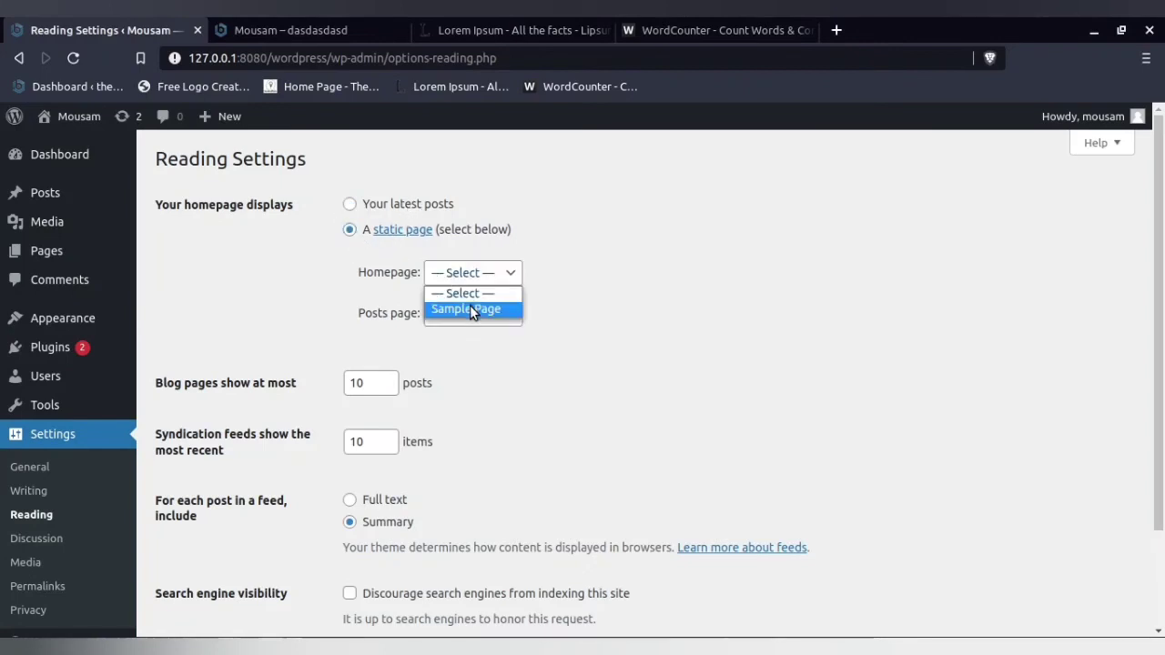
pyautogui.click(470, 309)
pyautogui.scroll(-3, 300, 419)
pyautogui.click(212, 549)
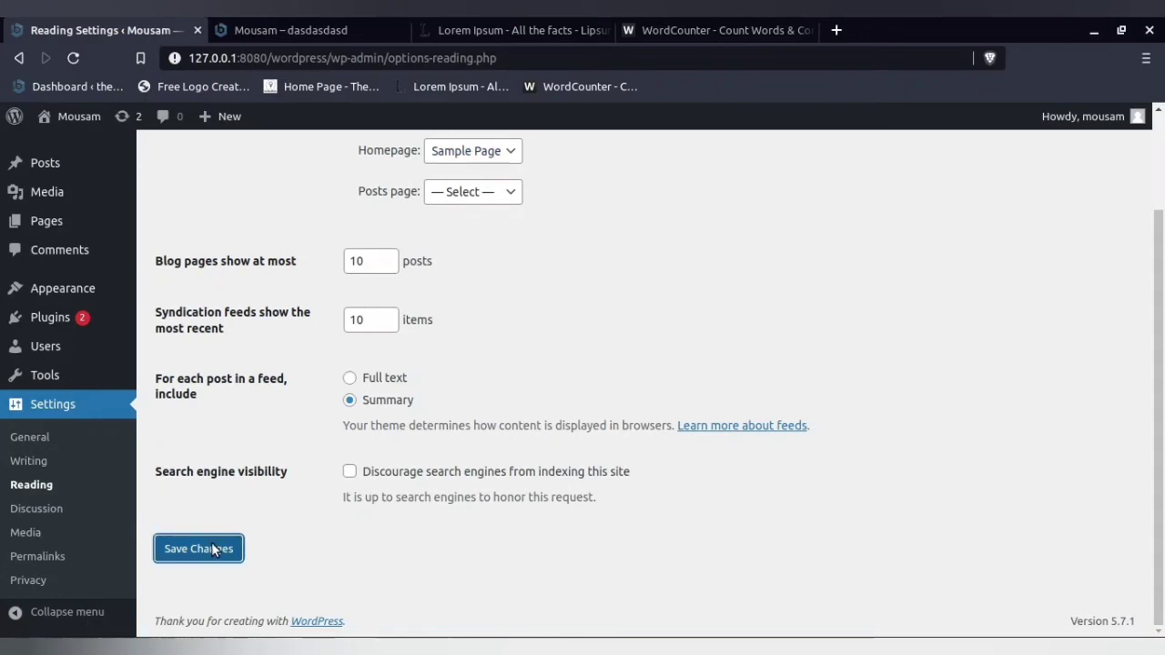
# - Reload the site's front page to check its homepage and return to the dashboard
pyautogui.click(253, 31)
pyautogui.click(76, 58)
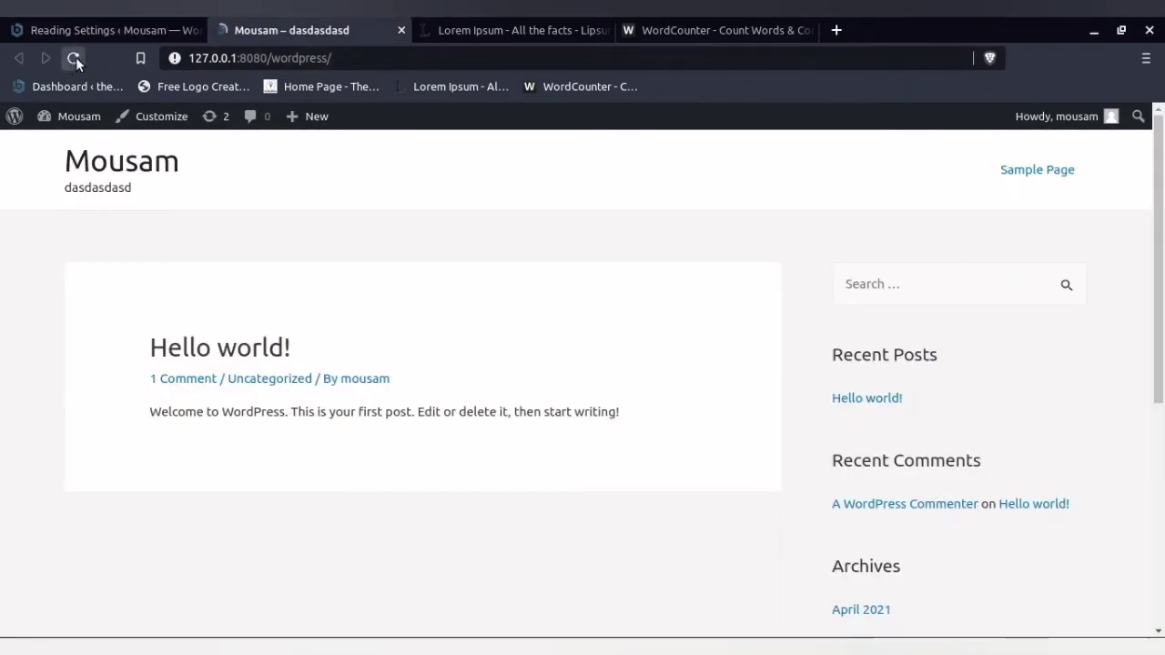
pyautogui.click(94, 32)
# - In Discussion Settings, hold comments in the queue if they contain 1 or more links, and save the changes
pyautogui.click(47, 540)
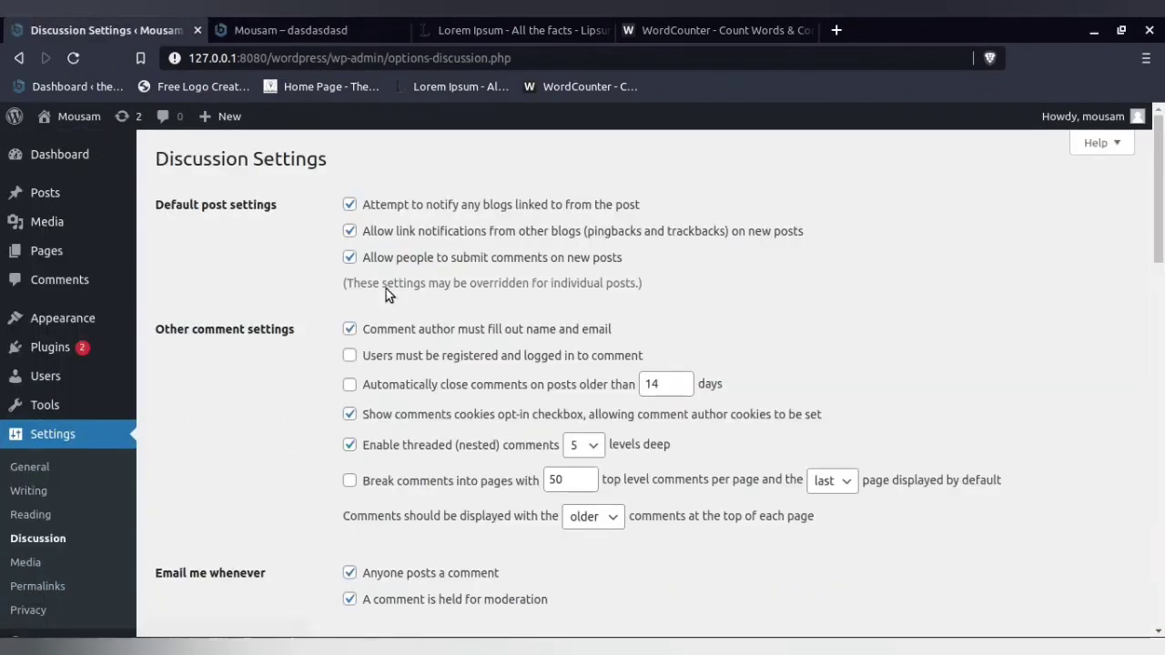
pyautogui.scroll(-4, 572, 418)
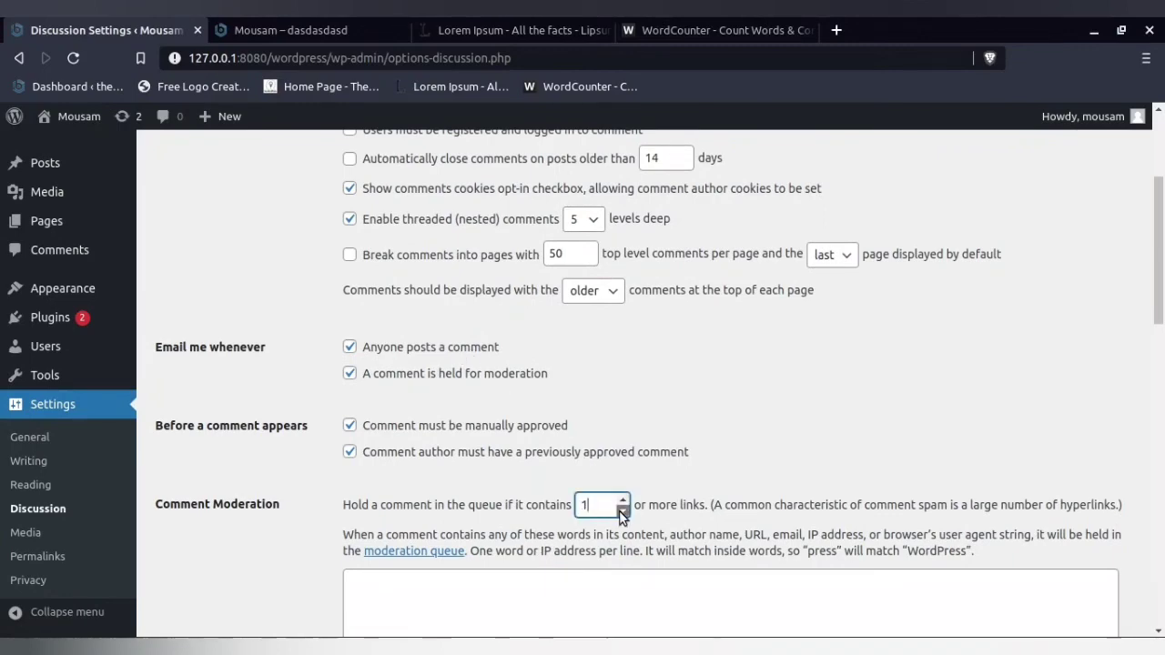
pyautogui.scroll(-9, 301, 492)
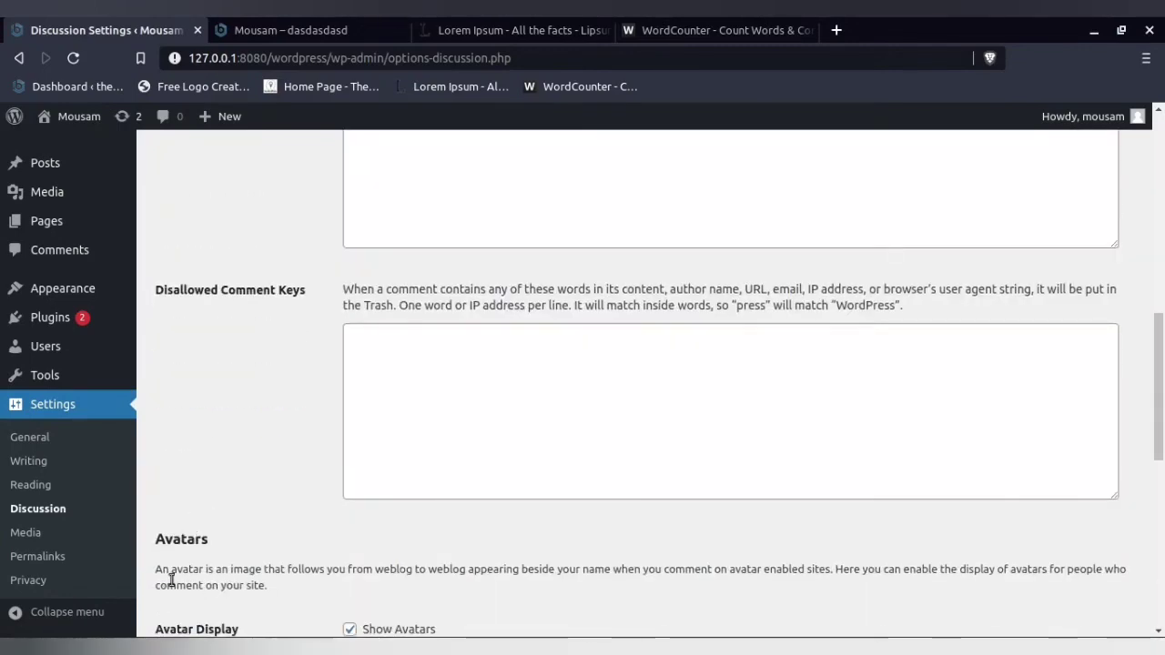
pyautogui.scroll(-4, 214, 562)
pyautogui.click(201, 560)
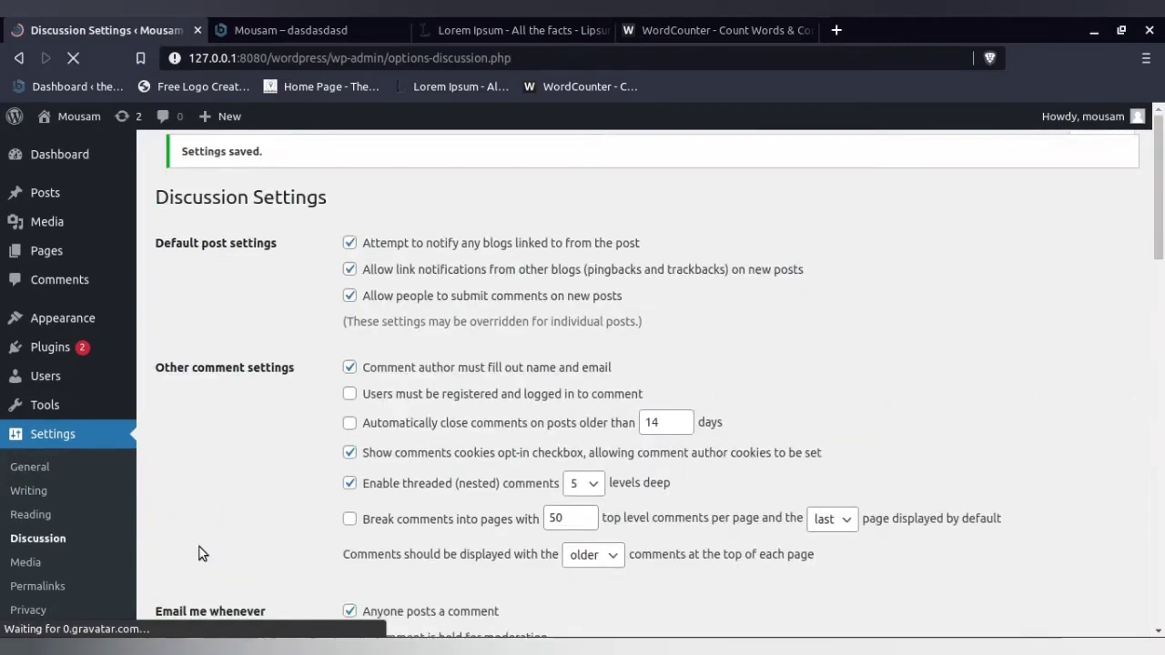
# - Set the homepage back to displaying the latest posts in Reading Settings and save the changes
pyautogui.click(46, 492)
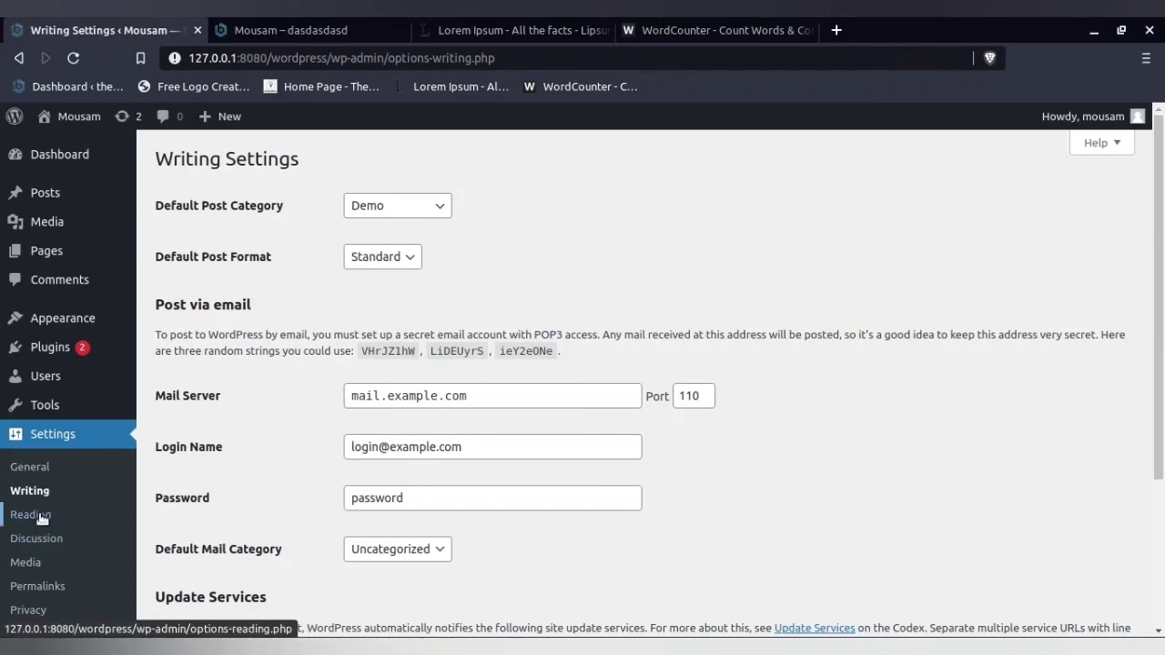
pyautogui.click(36, 515)
pyautogui.scroll(-3, 397, 219)
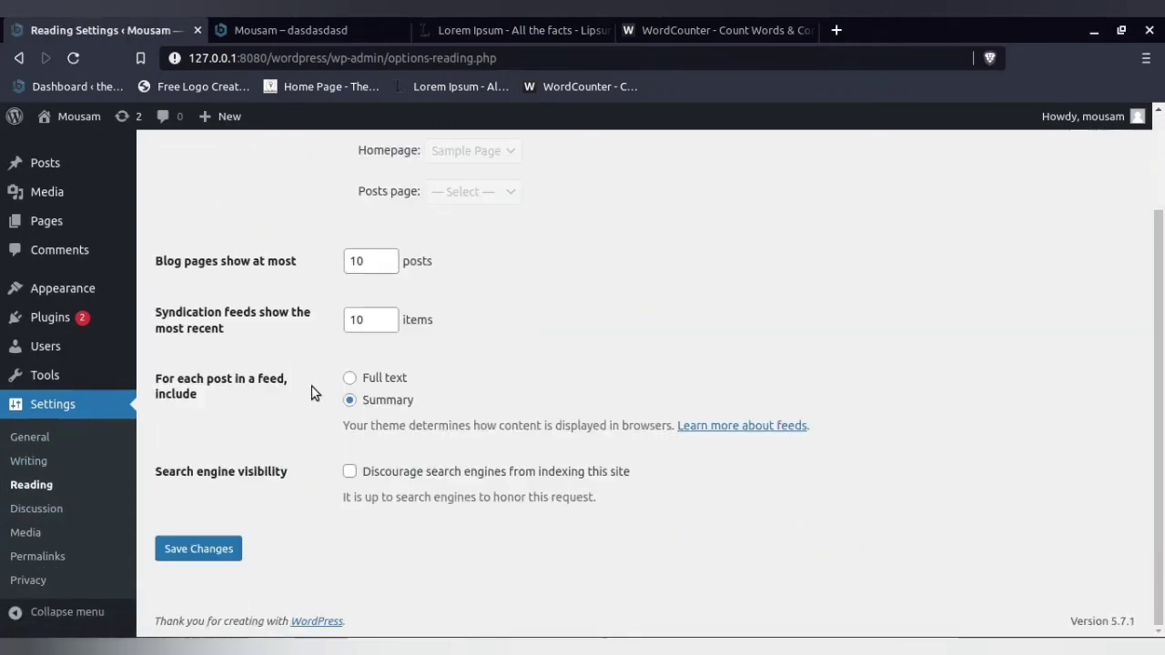
pyautogui.click(194, 549)
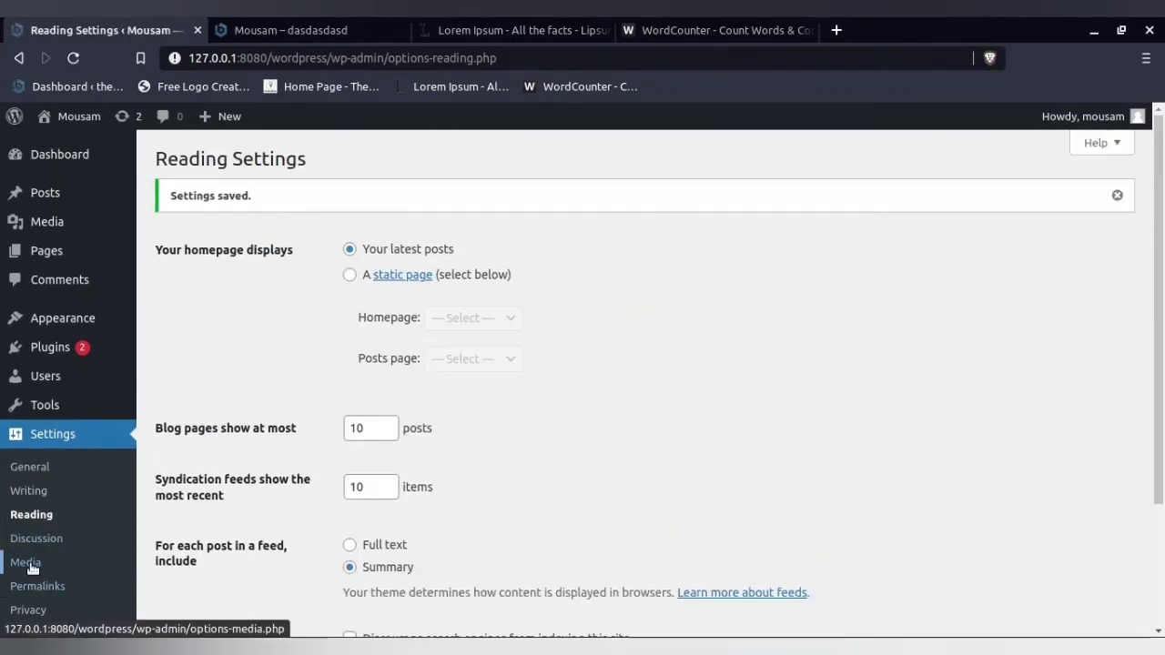
# - Review the thumbnail, medium and large image sizes and the upload folder option in Media Settings
pyautogui.click(29, 563)
pyautogui.scroll(-1, 583, 386)
pyautogui.scroll(-2, 583, 385)
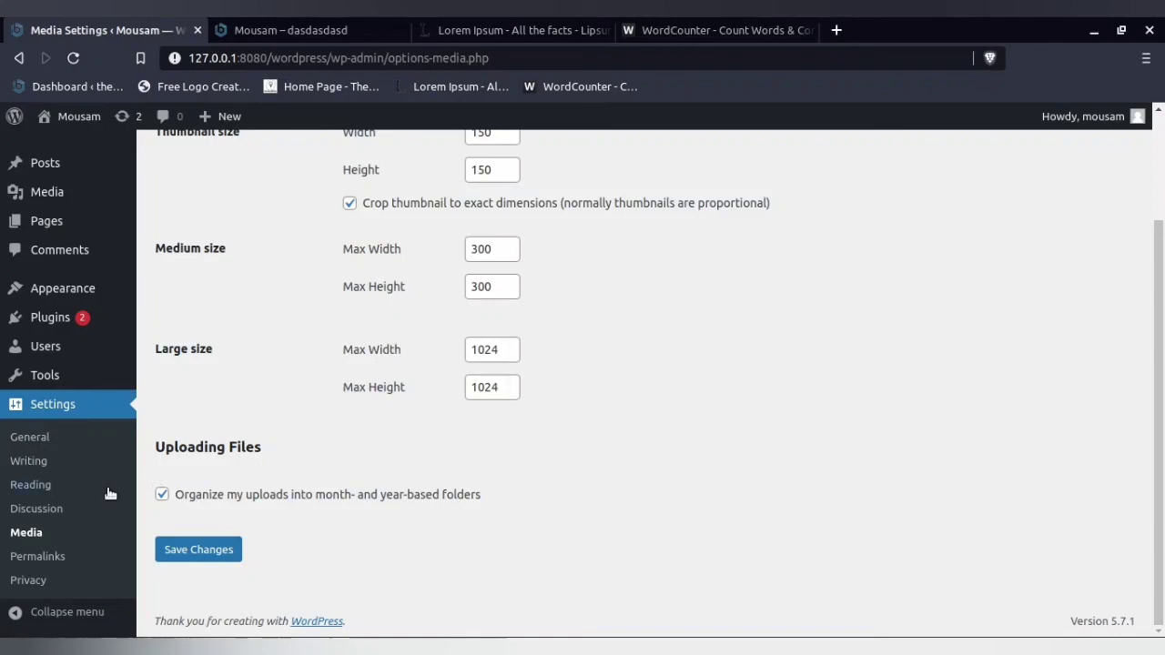
# - Copy the Post name example URL in Permalink Settings and save the settings with the Post name structure
pyautogui.click(27, 558)
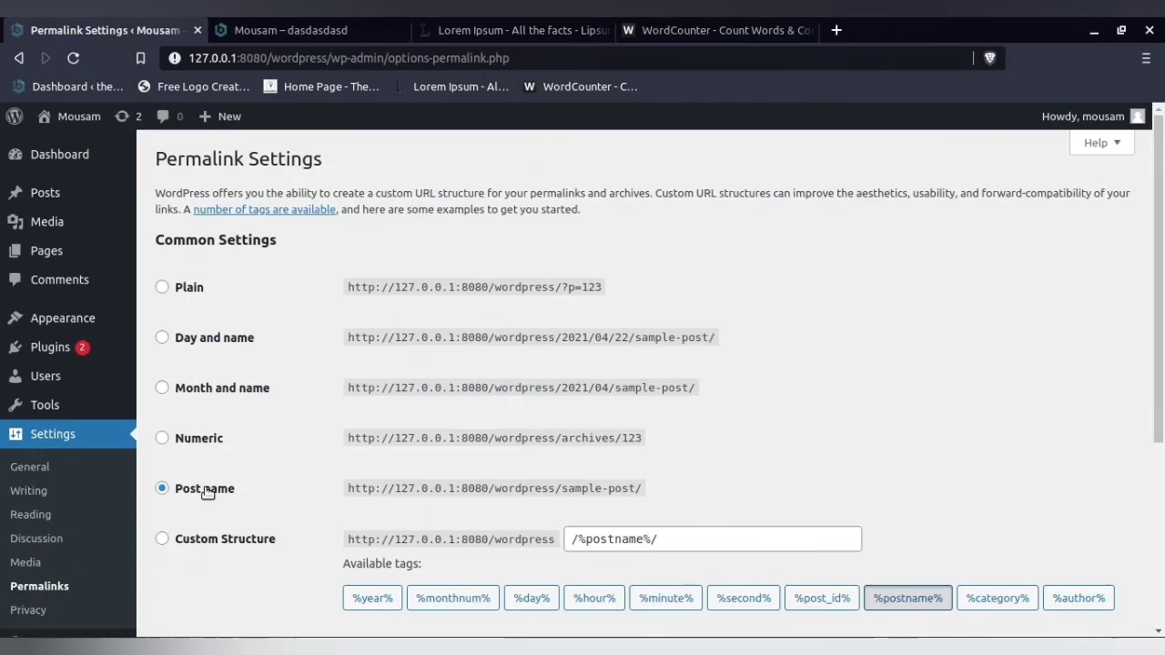
pyautogui.moveTo(352, 489); pyautogui.dragTo(651, 491)
pyautogui.rightClick(594, 485)
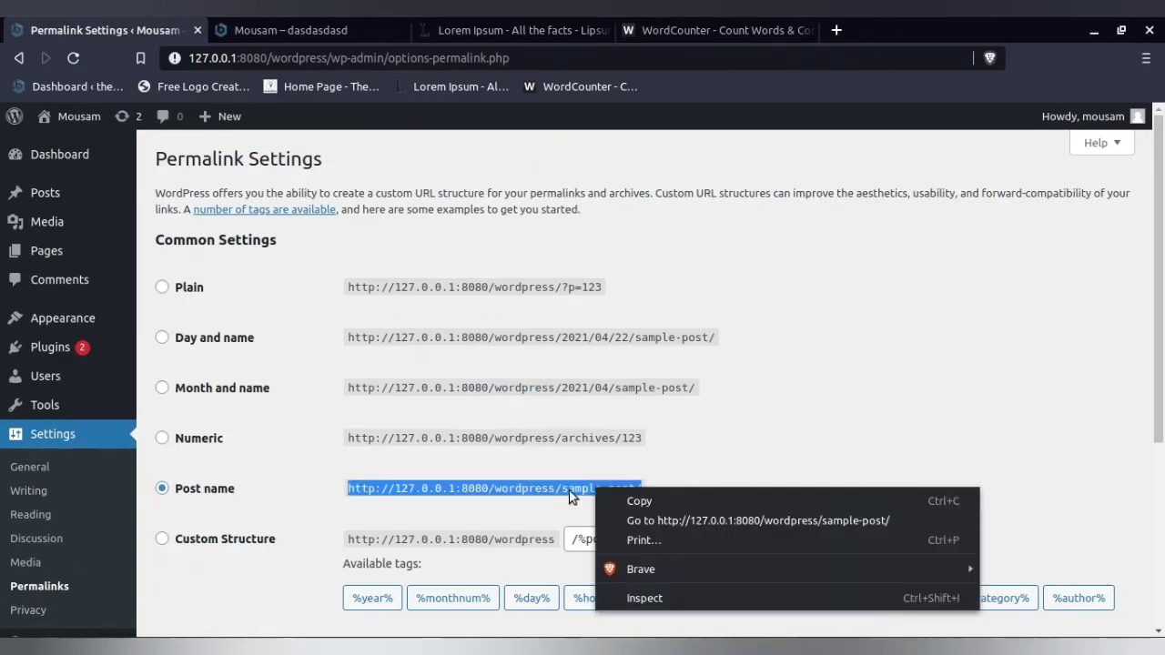
pyautogui.click(628, 499)
pyautogui.scroll(-3, 222, 516)
pyautogui.click(202, 623)
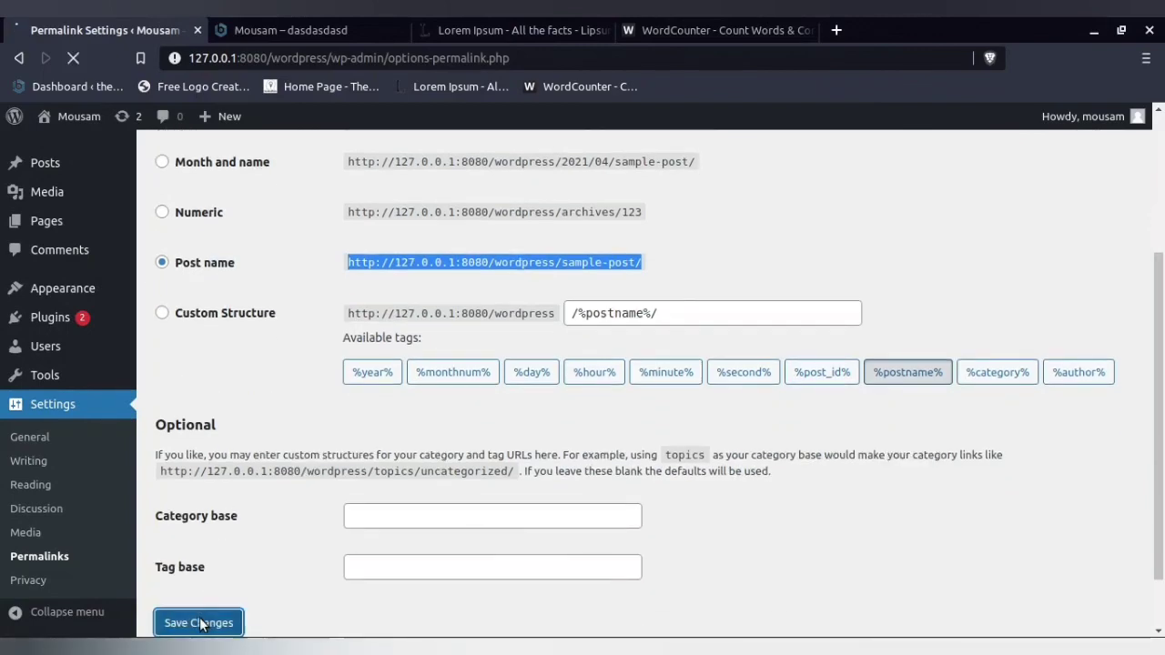
pyautogui.scroll(-3, 34, 443)
pyautogui.scroll(-2, 34, 455)
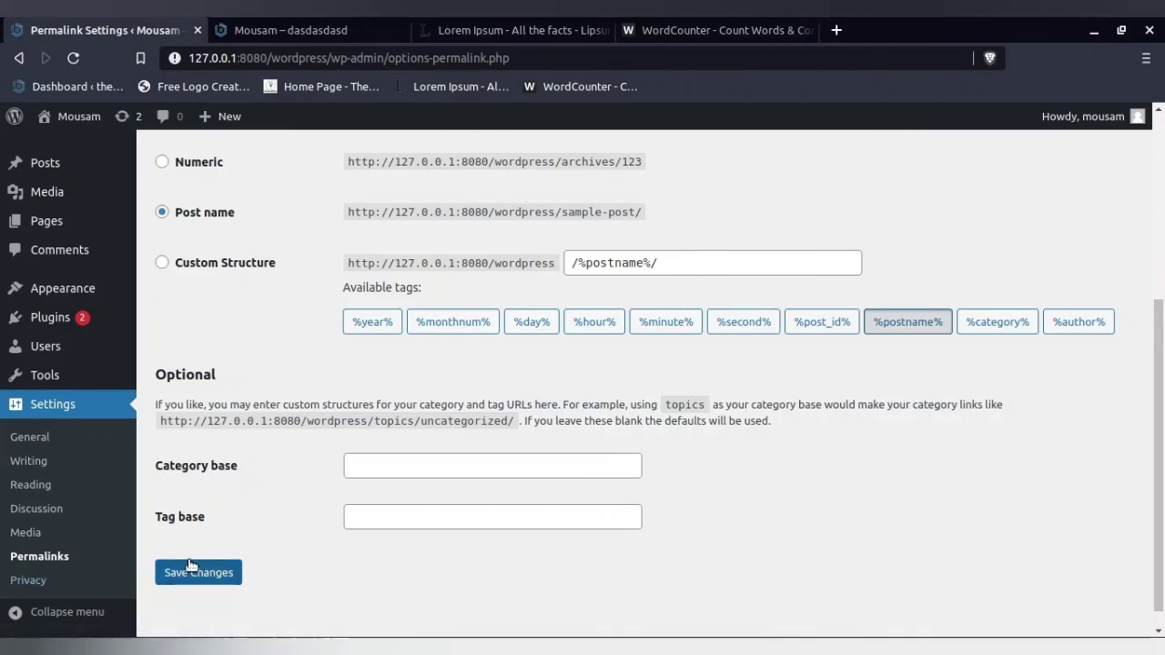
# - Review the Privacy Settings and the page choices for changing the Privacy Policy page
pyautogui.click(27, 584)
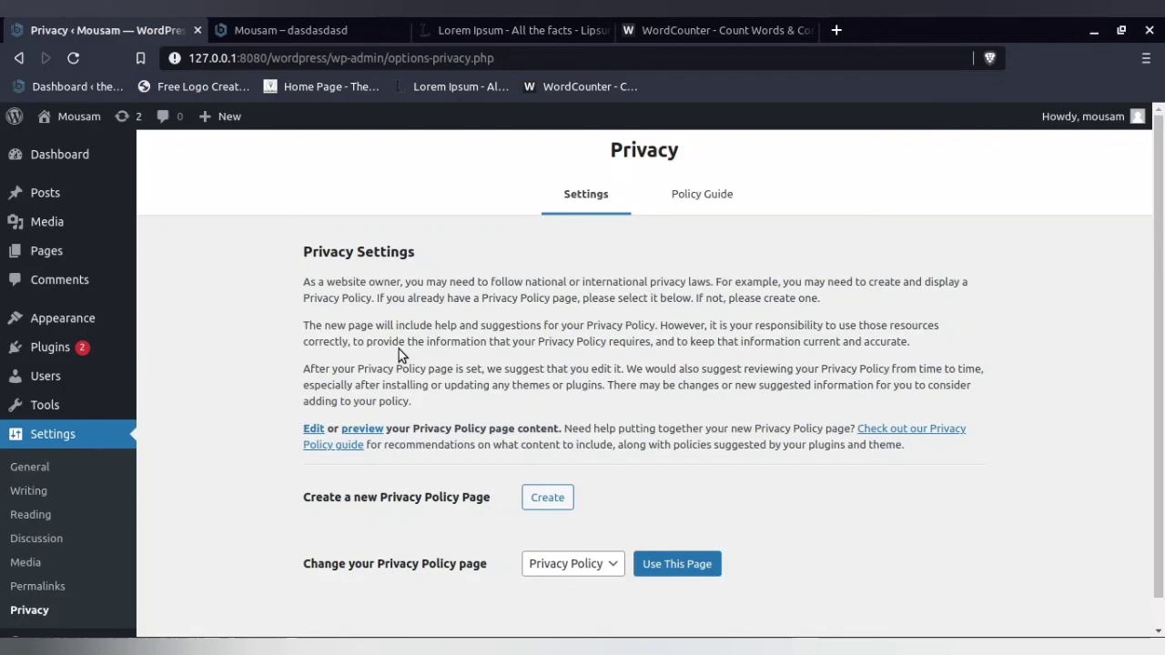
pyautogui.click(570, 560)
pyautogui.click(575, 566)
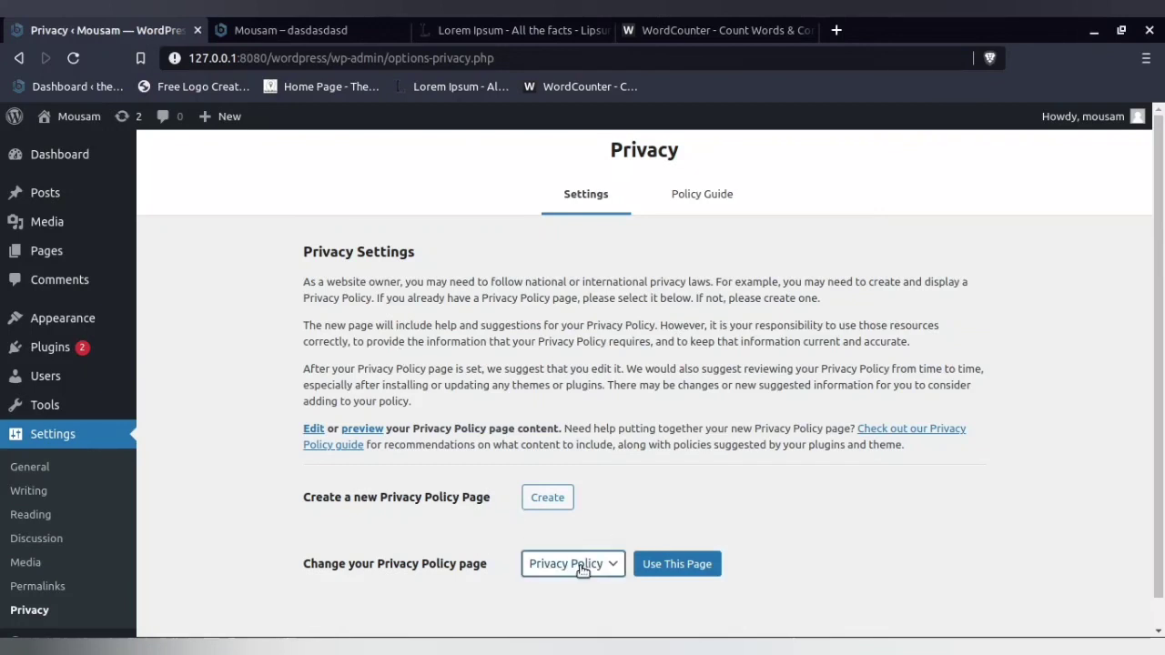
pyautogui.scroll(-1, 242, 546)
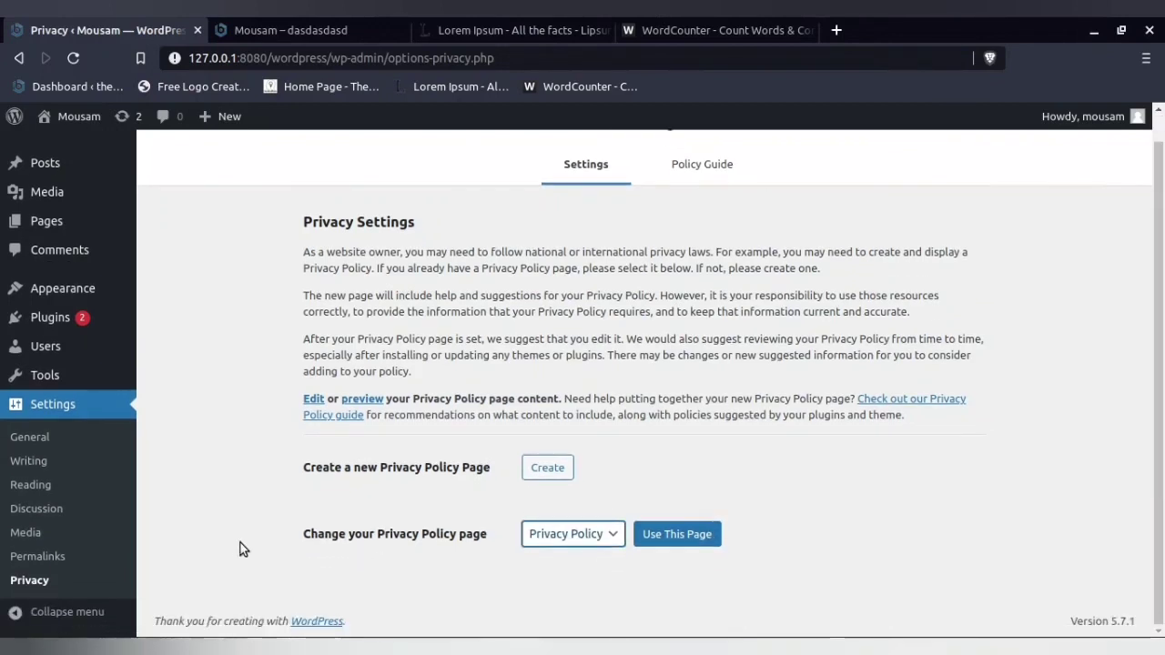
# - Choose Privacy Policy as the site's privacy page, and preview the Privacy Policy draft from the list of all pages
pyautogui.click(596, 536)
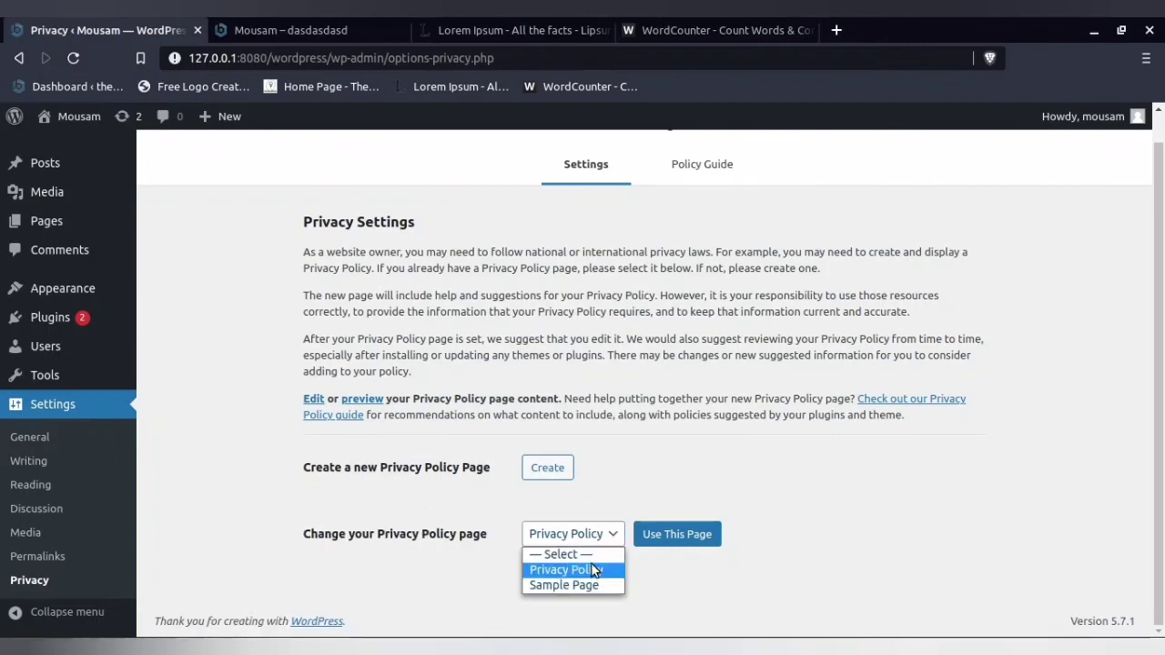
pyautogui.click(596, 570)
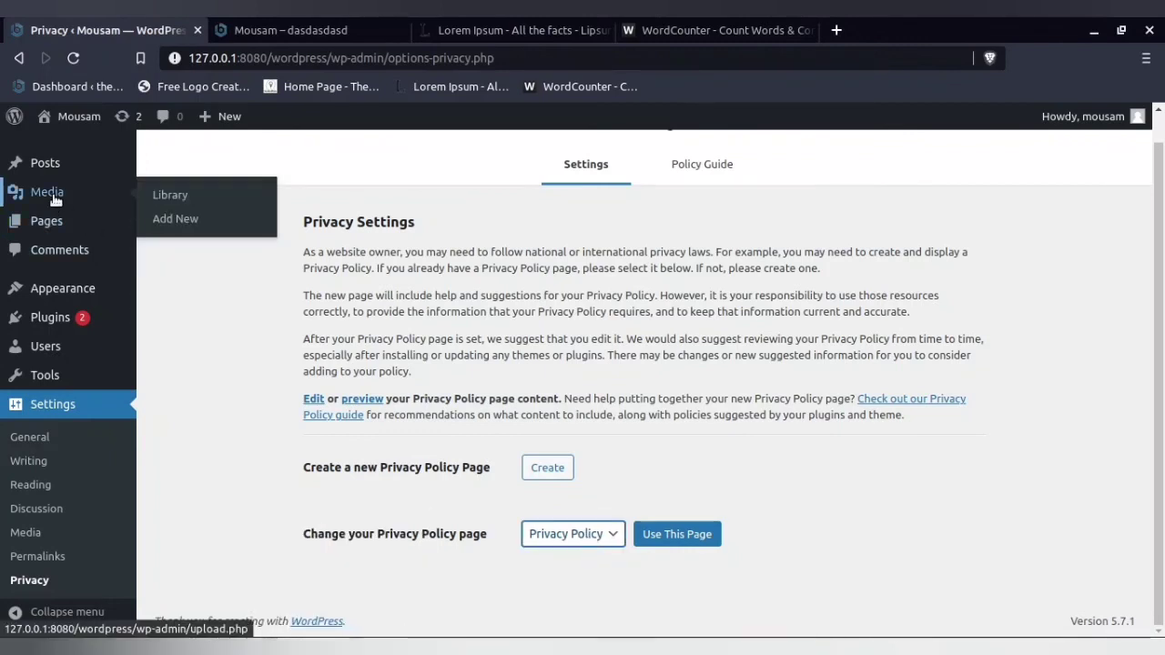
pyautogui.moveTo(48, 232)
pyautogui.click(192, 223)
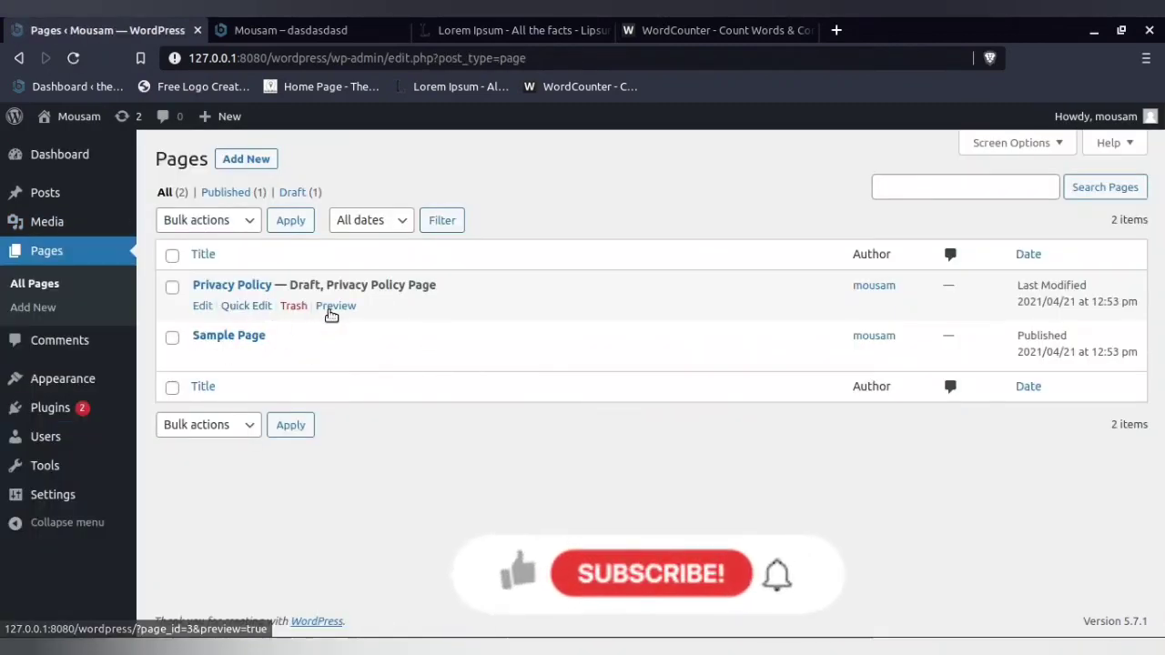
pyautogui.click(331, 308)
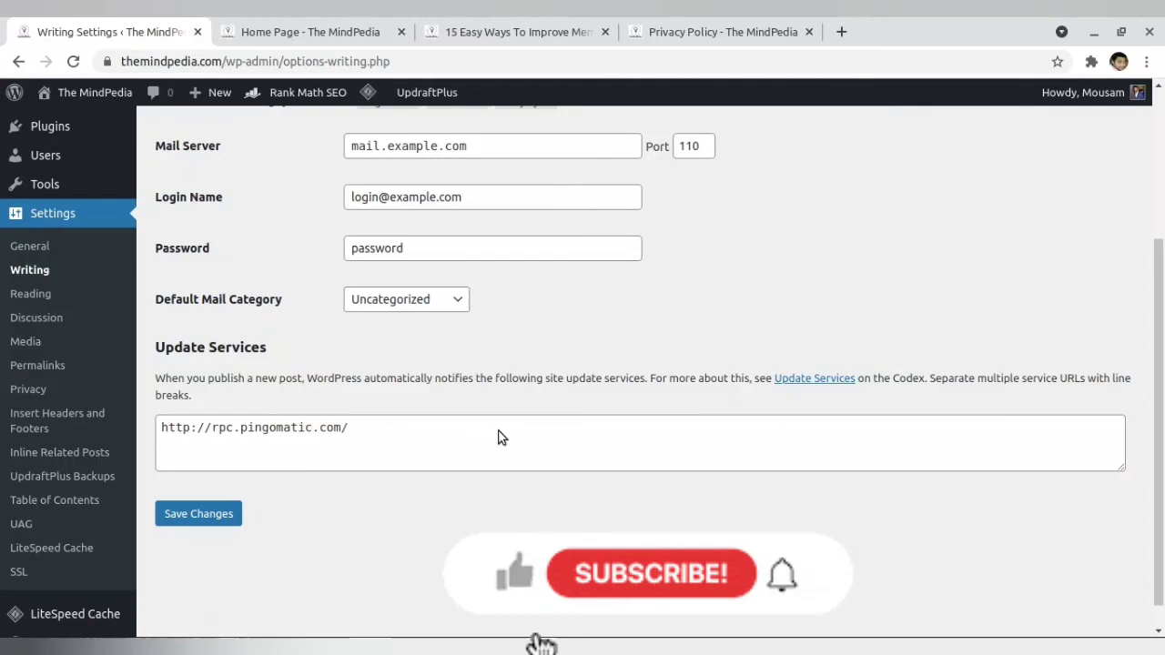
# - Review the published Privacy Policy page of The MindPedia as an example
pyautogui.click(718, 27)
pyautogui.click(283, 203)
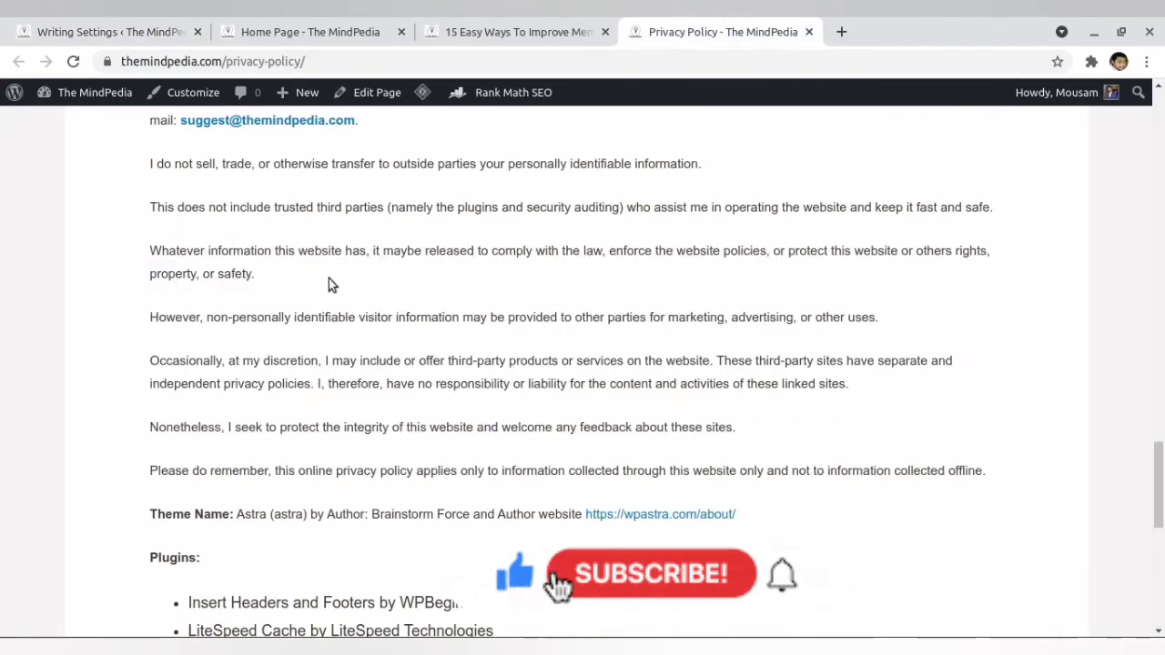
pyautogui.scroll(10, 331, 286)
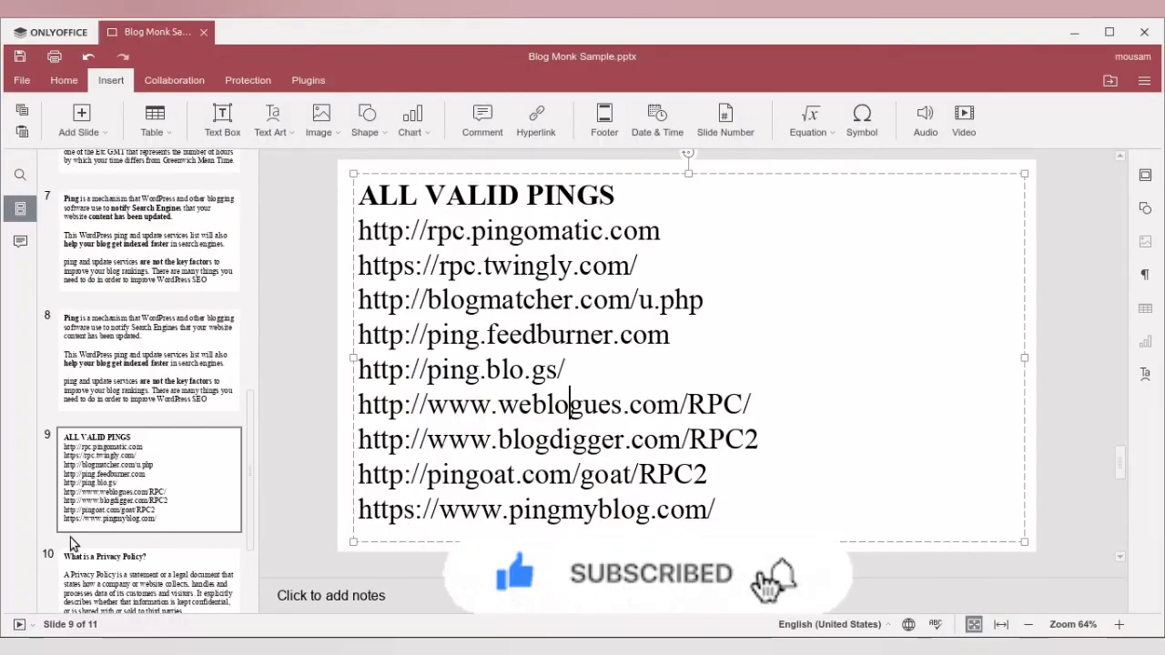
# - Switch to the ONLYOFFICE presentation, show the closing Thank You slide, and open the Kazam recording options
pyautogui.scroll(-3, 71, 546)
pyautogui.click(138, 571)
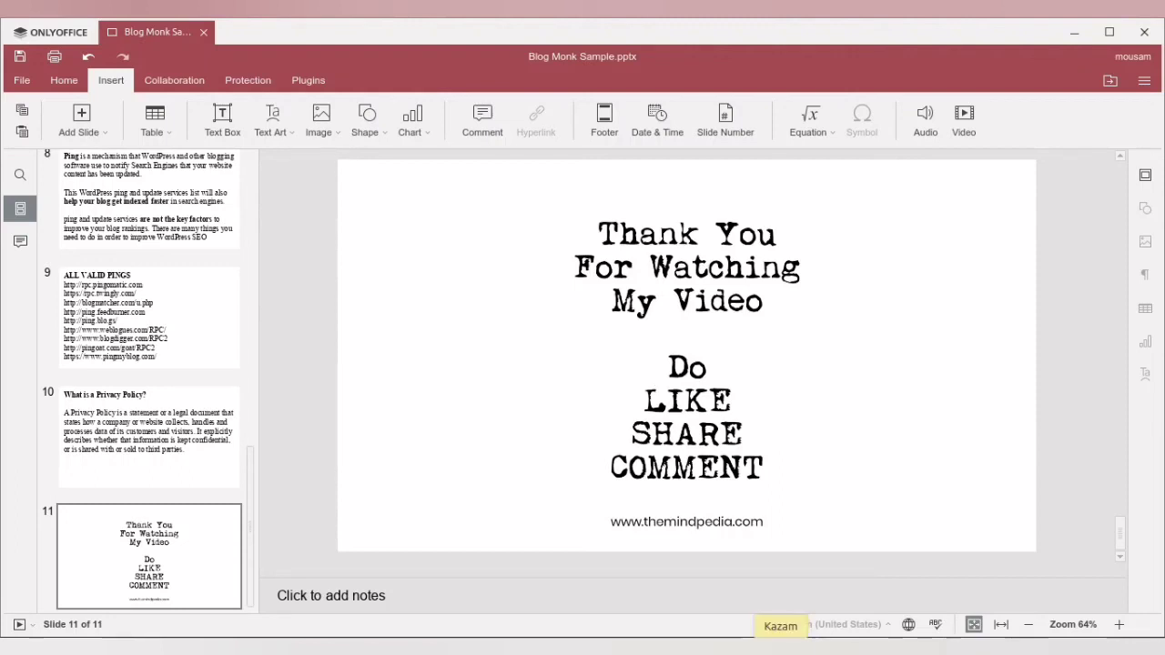
pyautogui.click(781, 648)
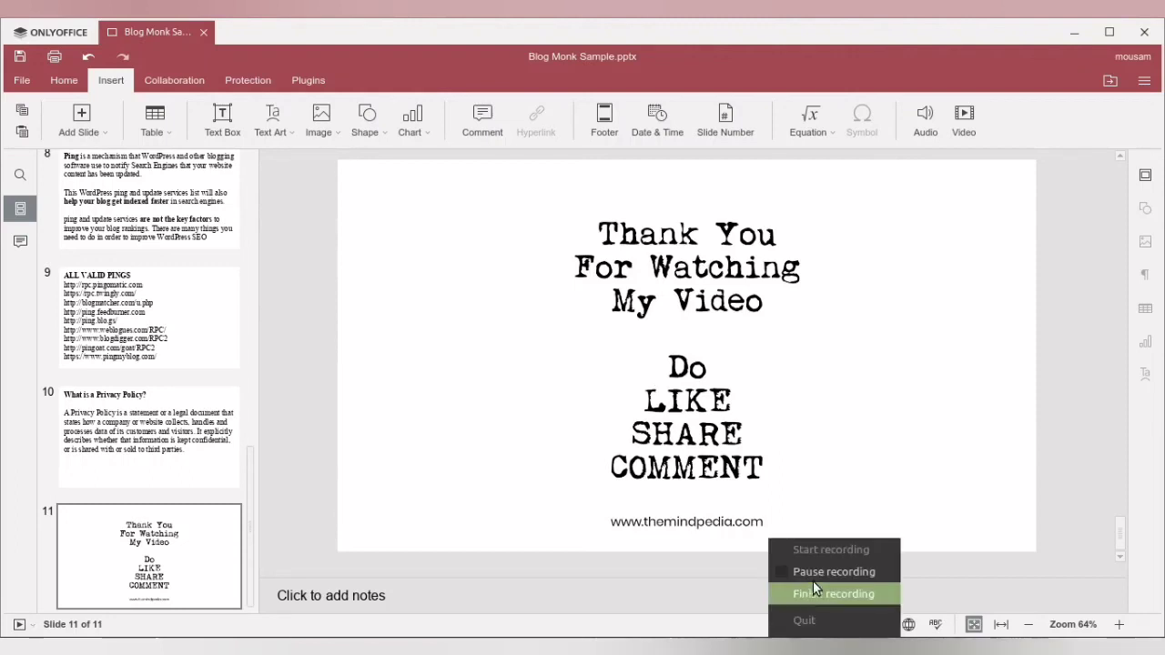